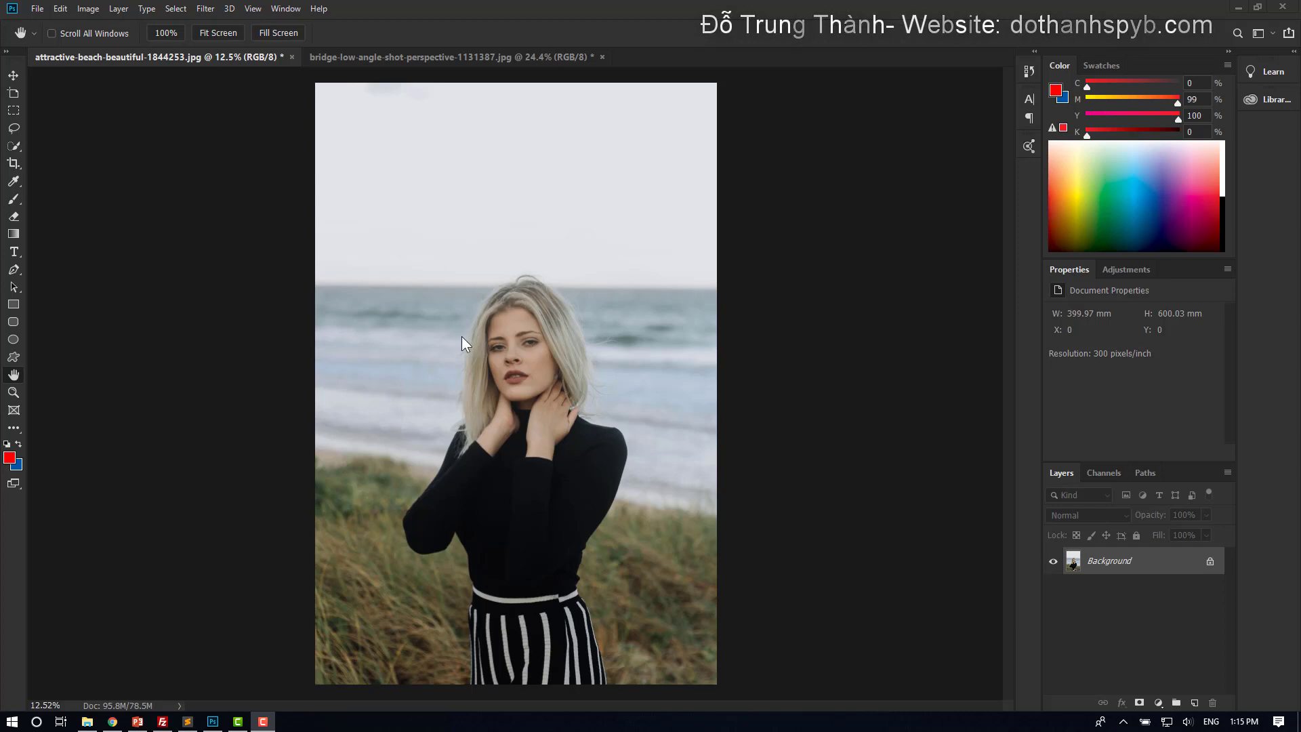
Make the bridge-low-angle-shot-perspective photo the active document.
click(348, 56)
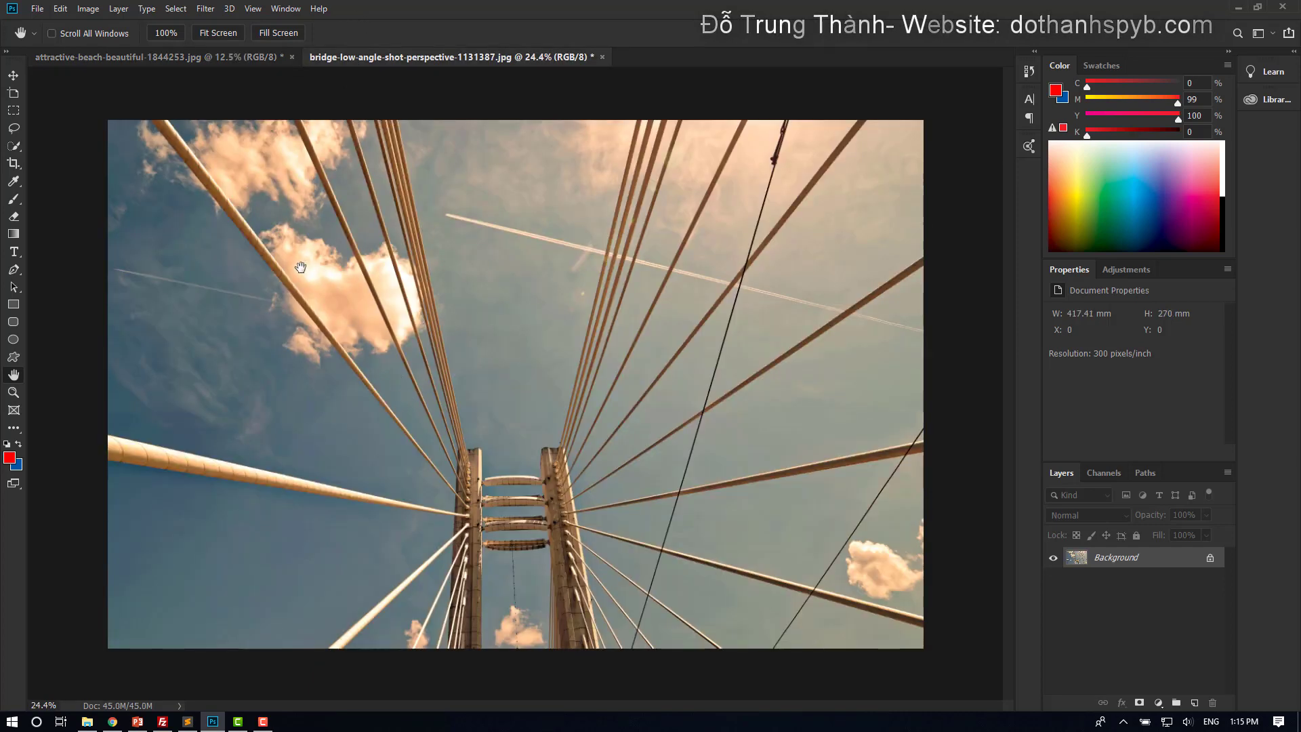
click(92, 9)
mouse_move(111, 23)
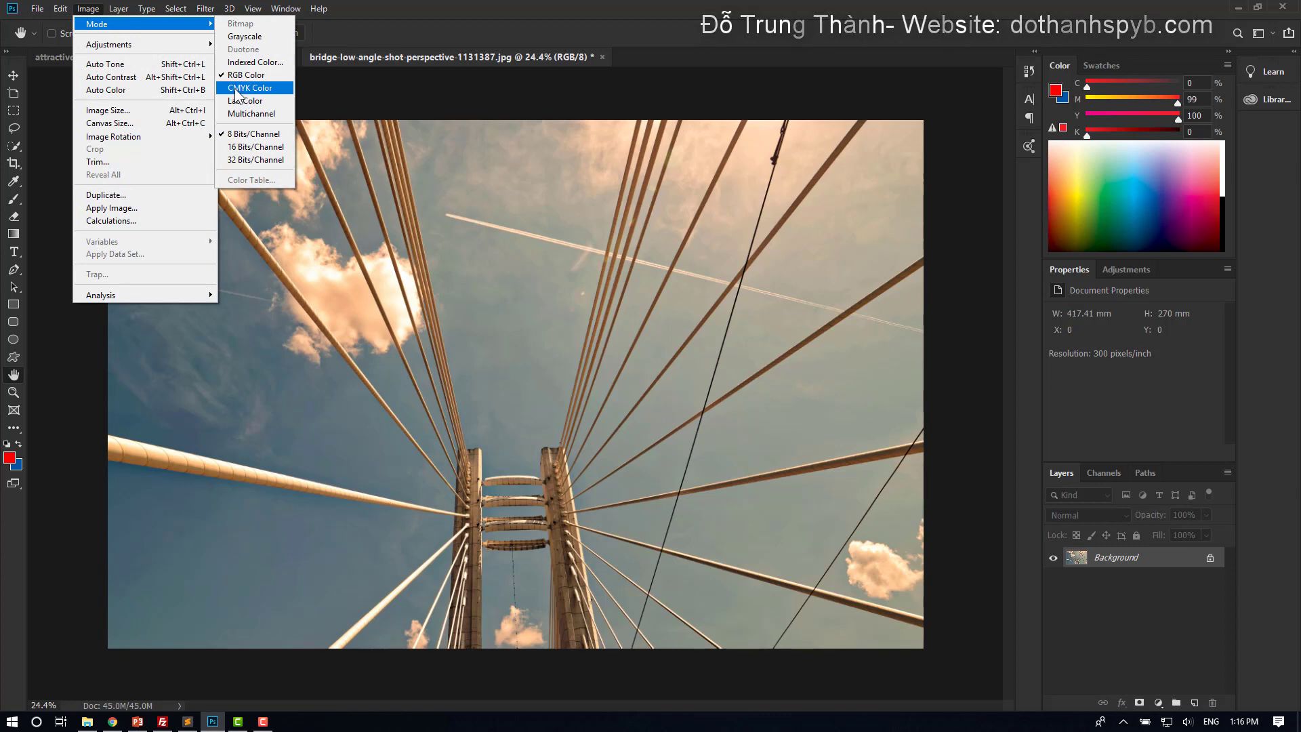
Convert the bridge photo, then the beach portrait, to CMYK Color, confirming each warning.
click(267, 88)
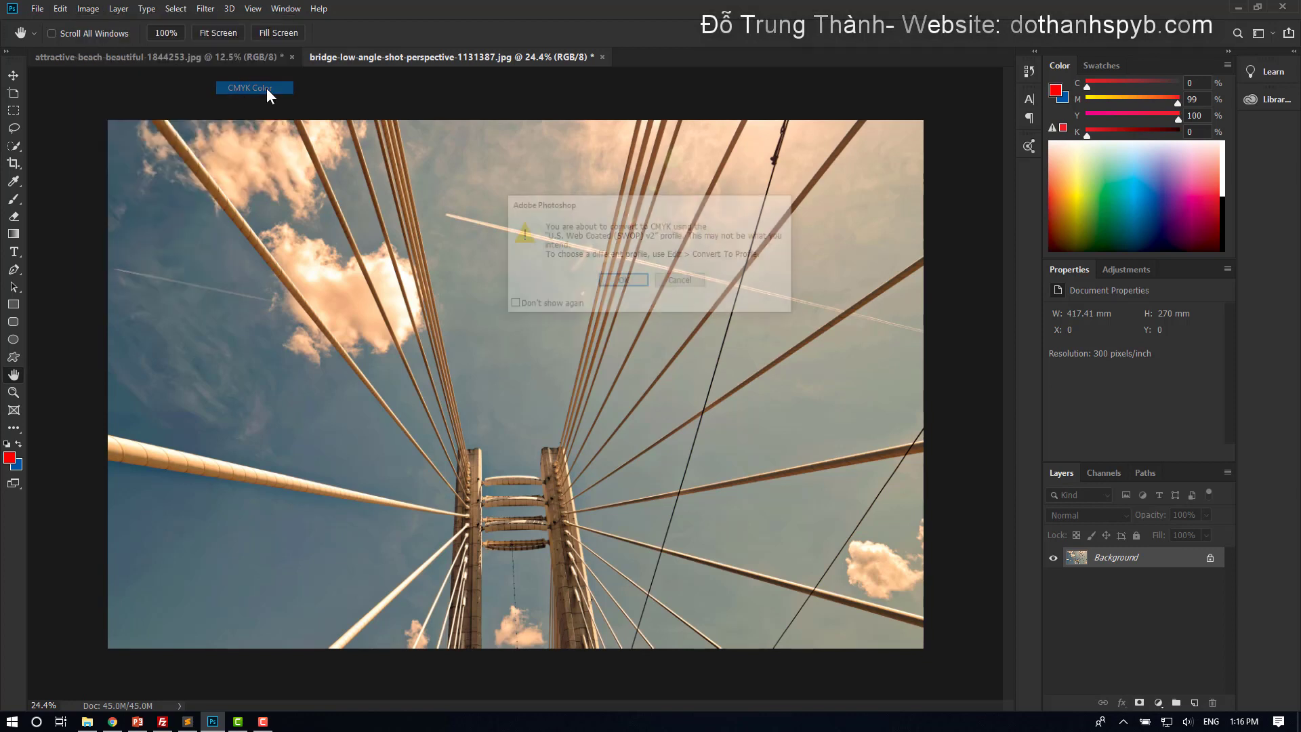
click(597, 280)
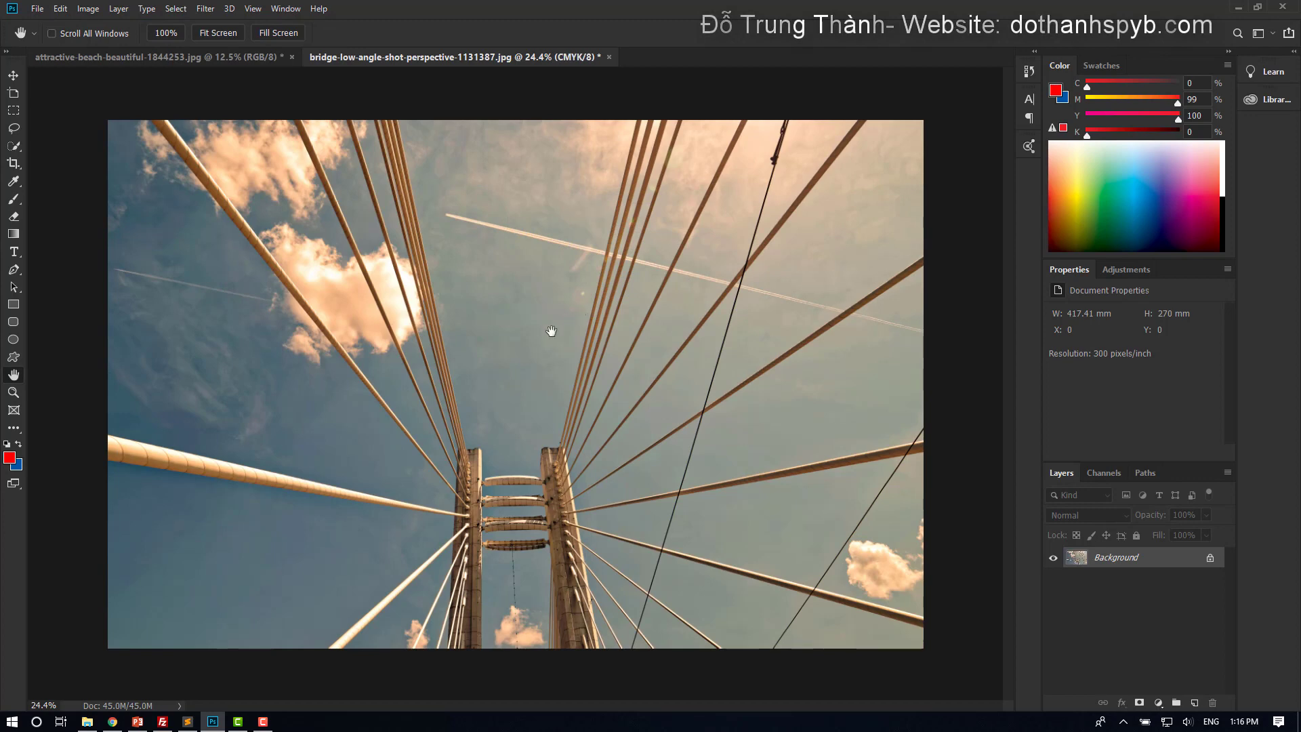
click(84, 58)
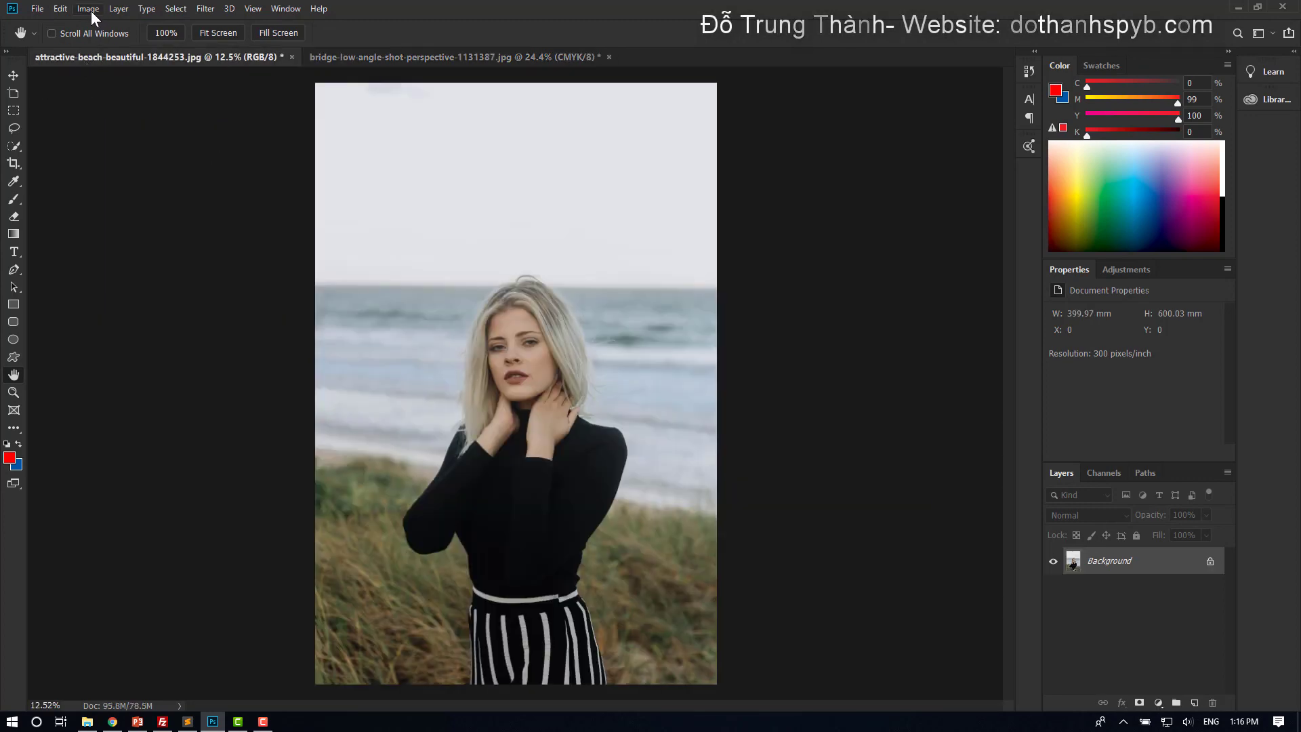
click(90, 10)
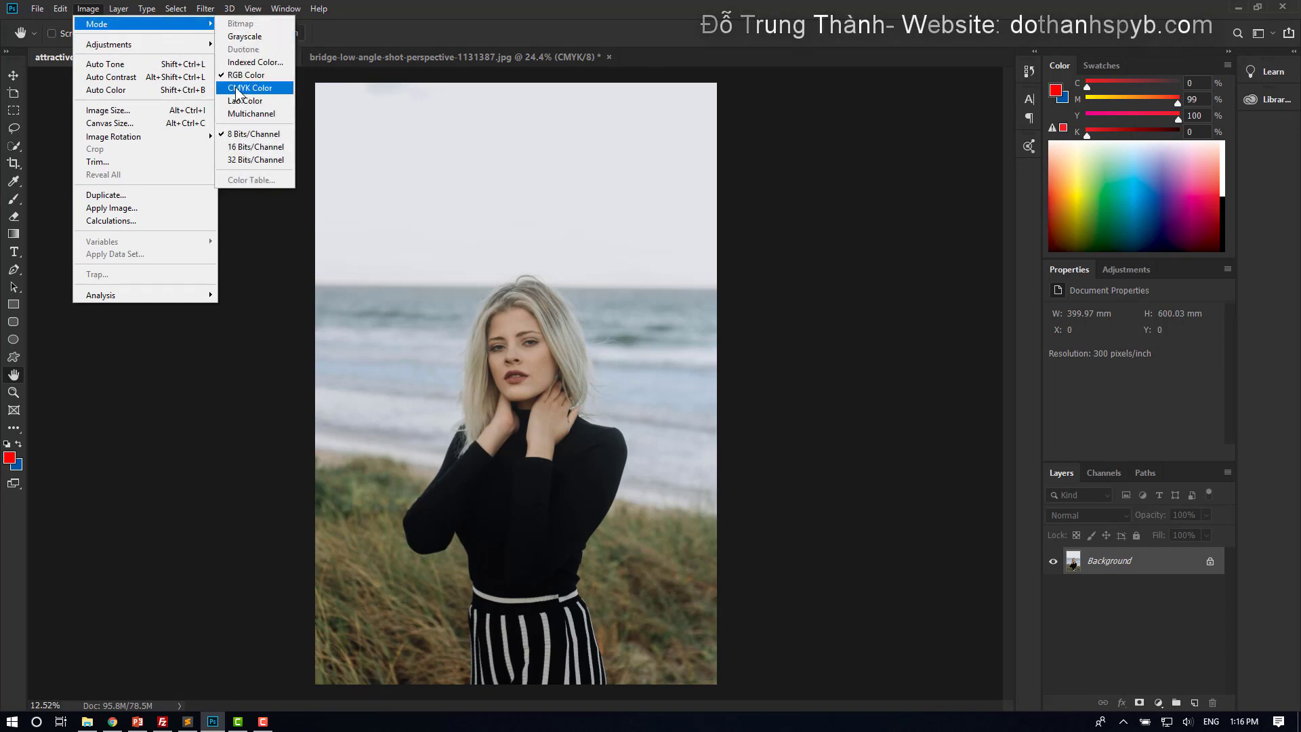
click(237, 88)
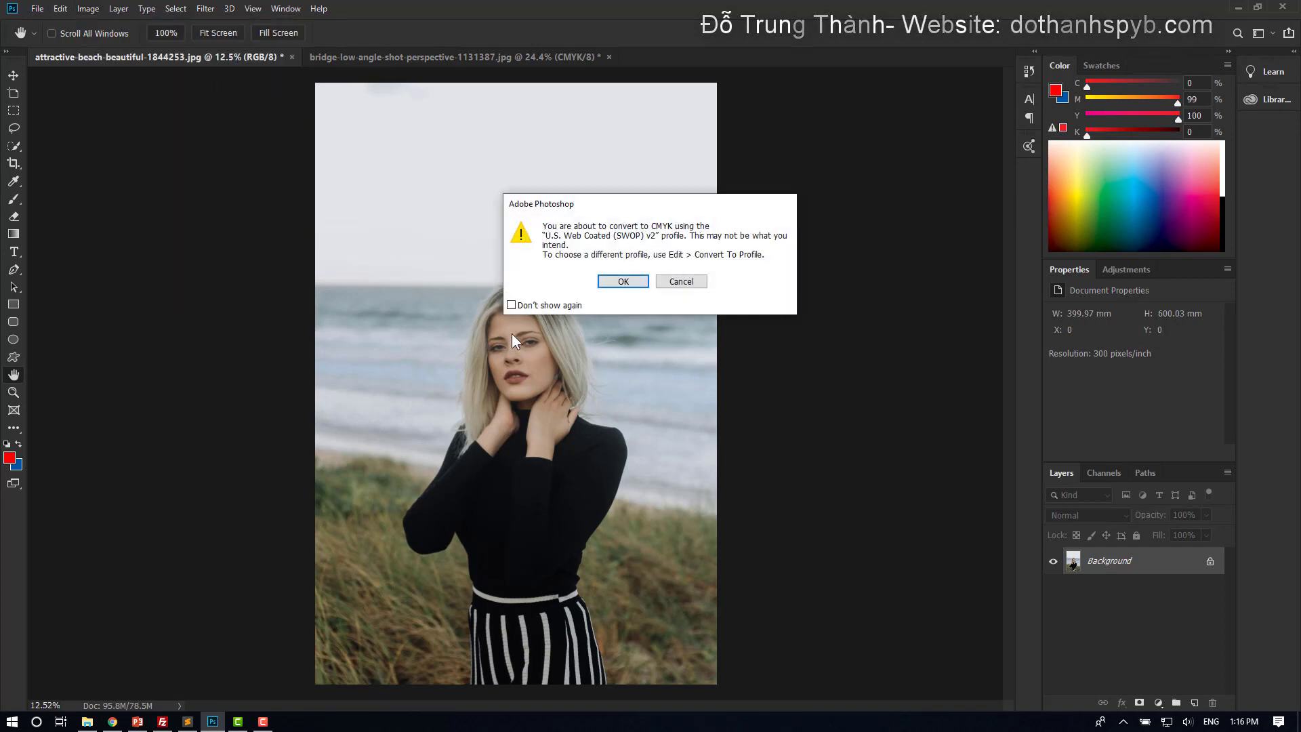
click(620, 282)
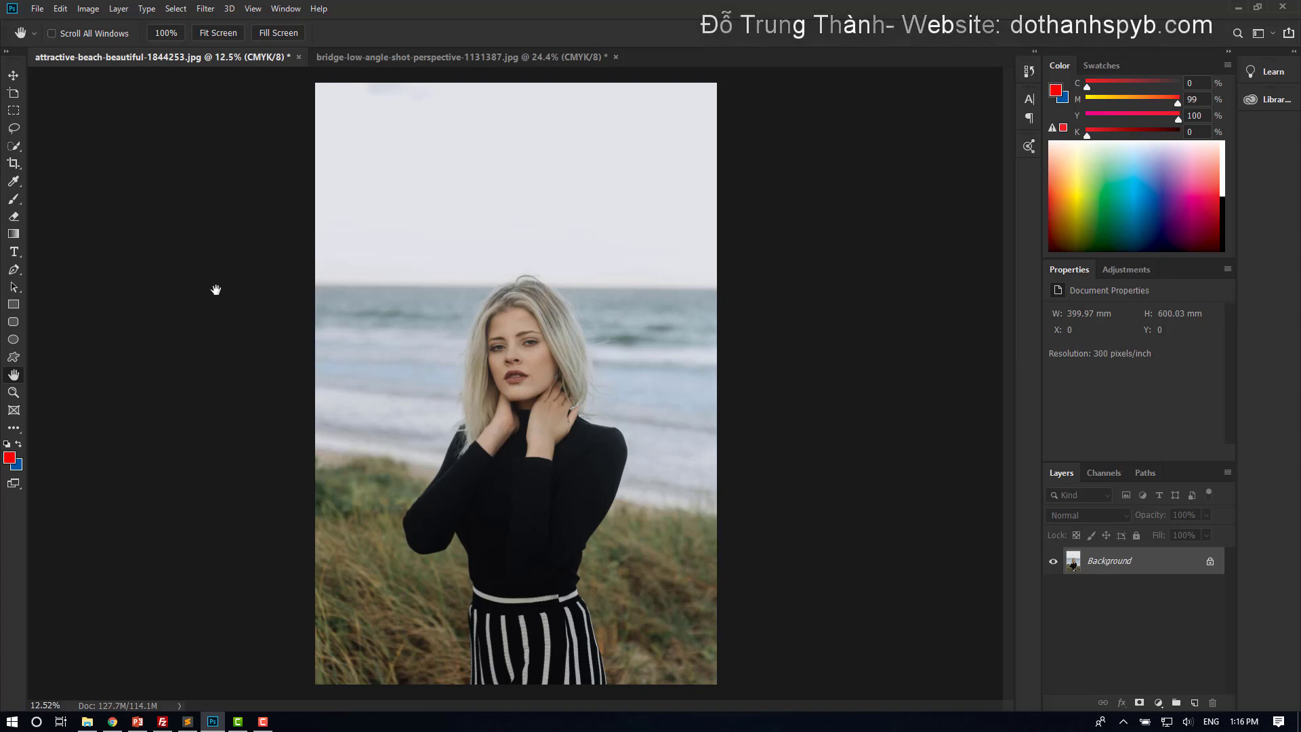
Select the woman with Select Subject and output her to a new masked layer, 0.5 px feather.
click(15, 145)
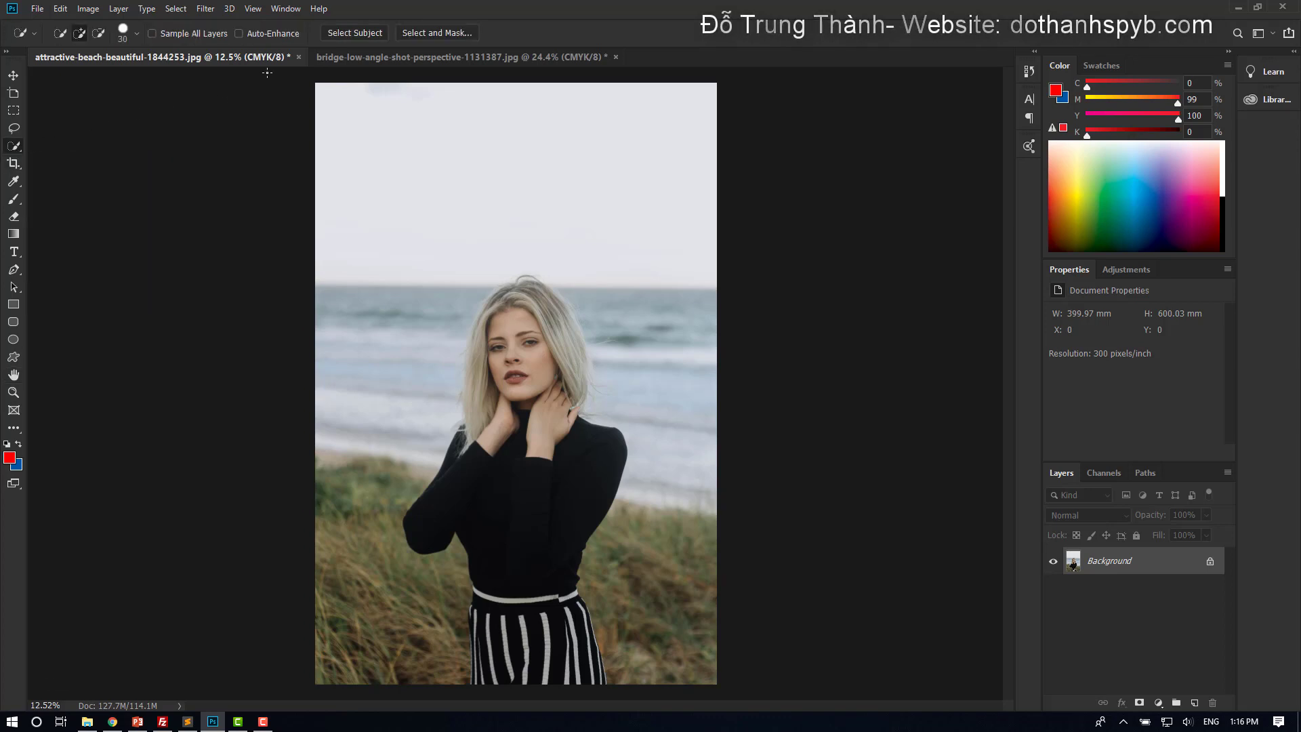
click(347, 34)
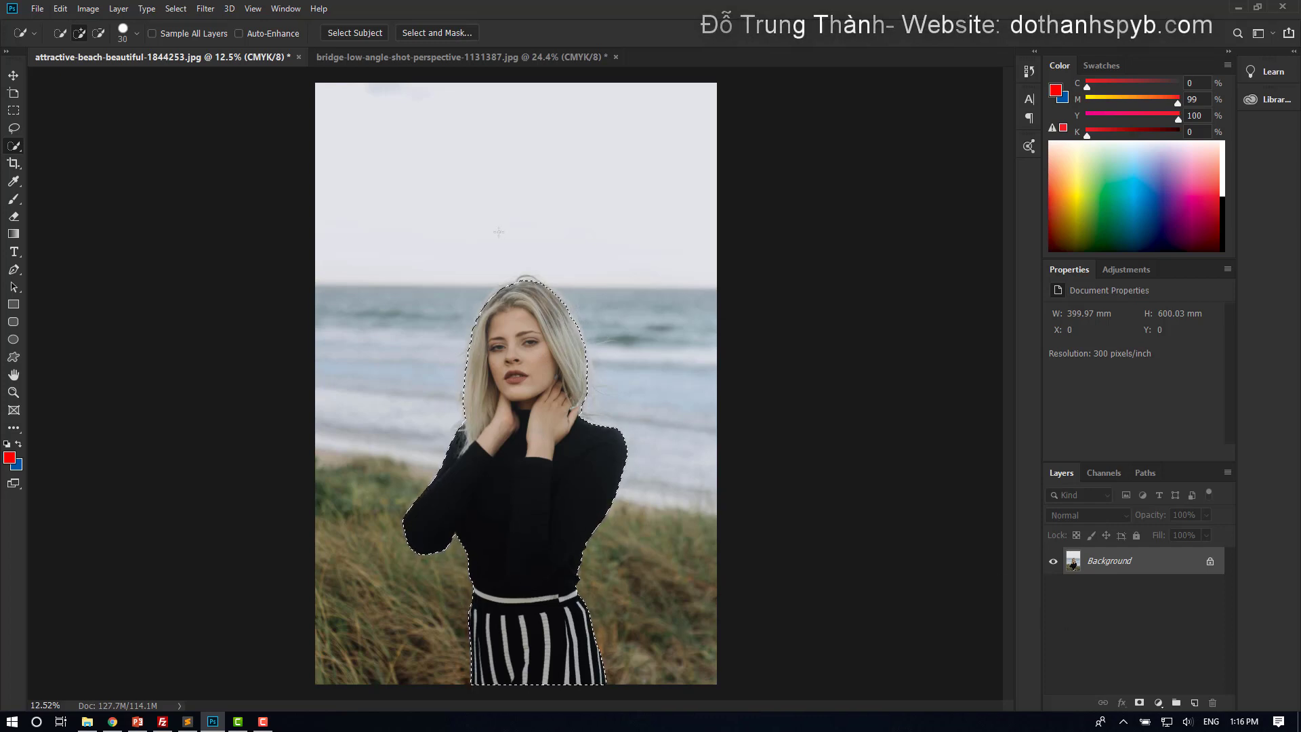
click(425, 34)
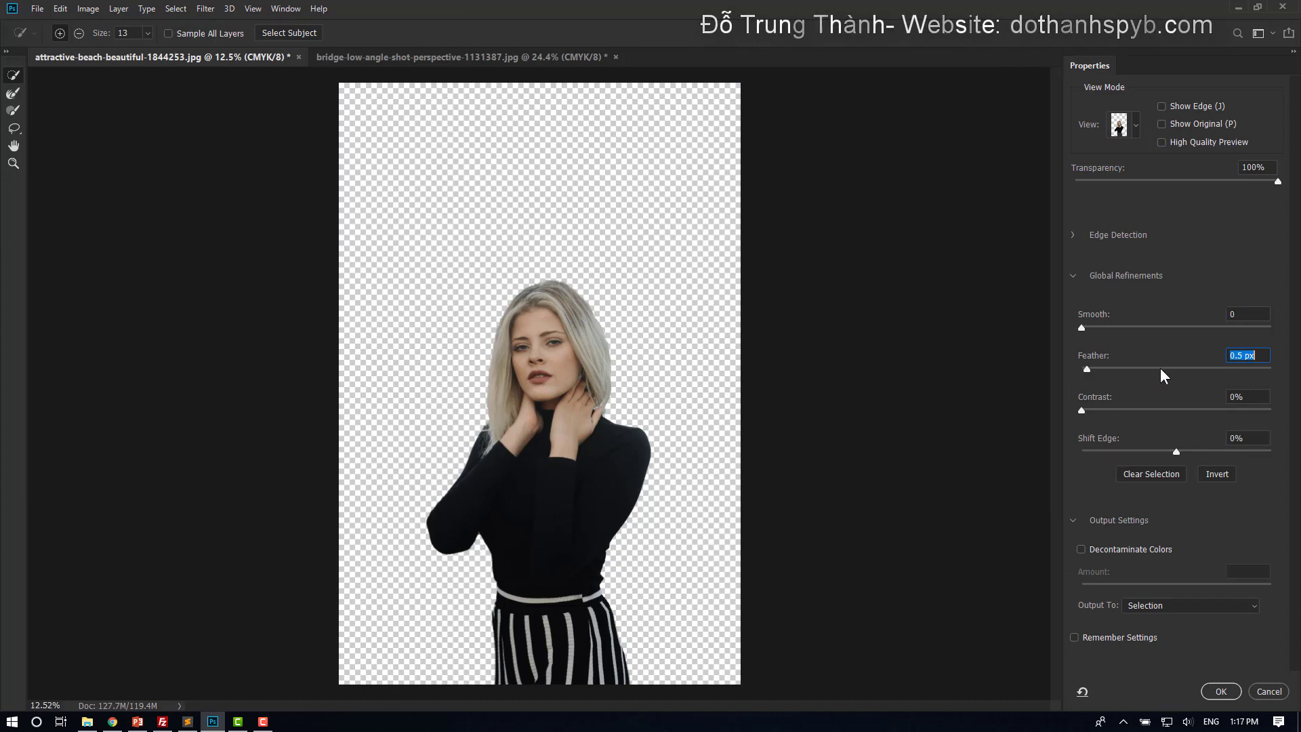
click(1257, 355)
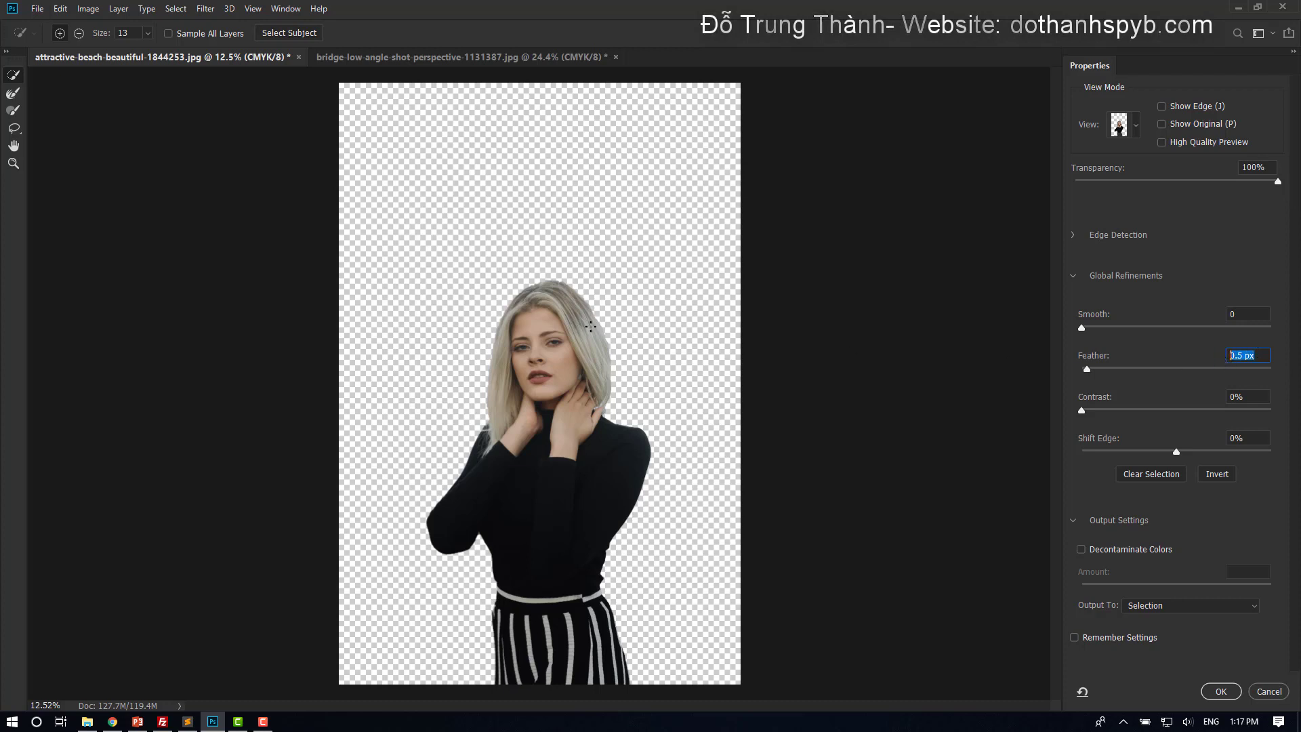
click(1166, 608)
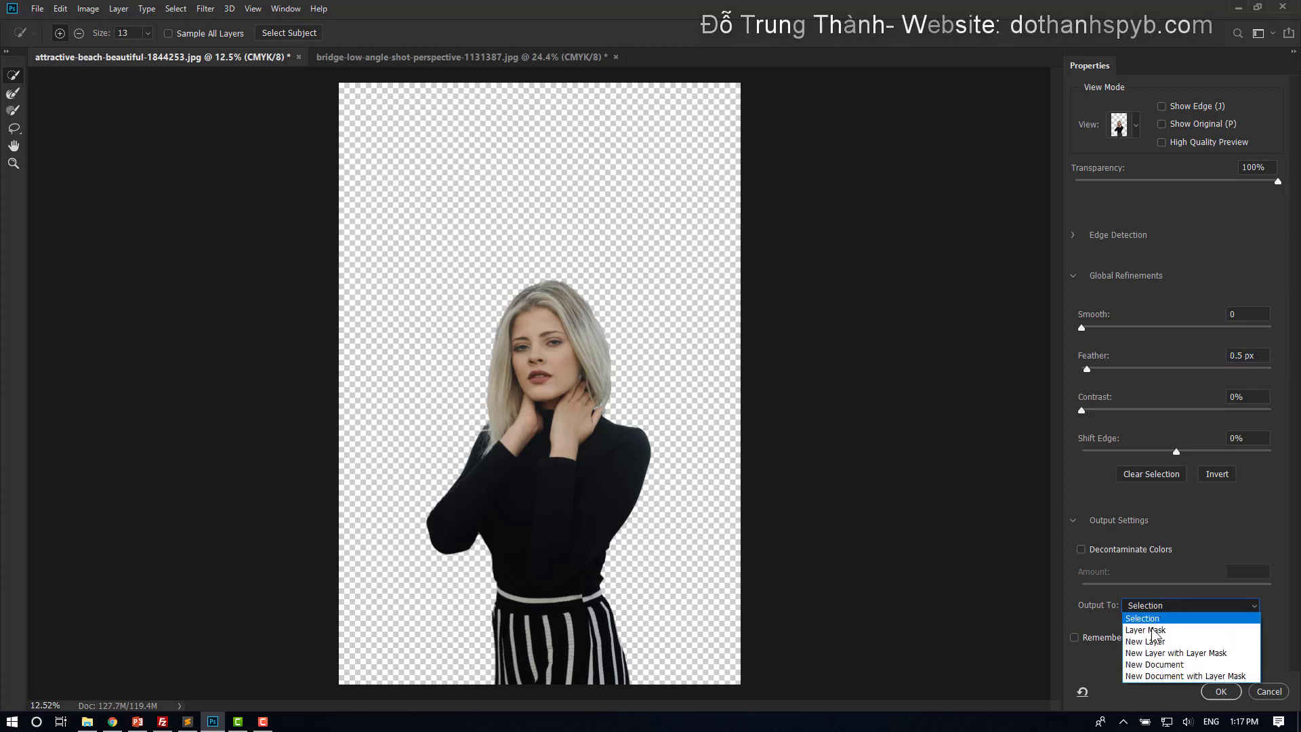
click(1183, 654)
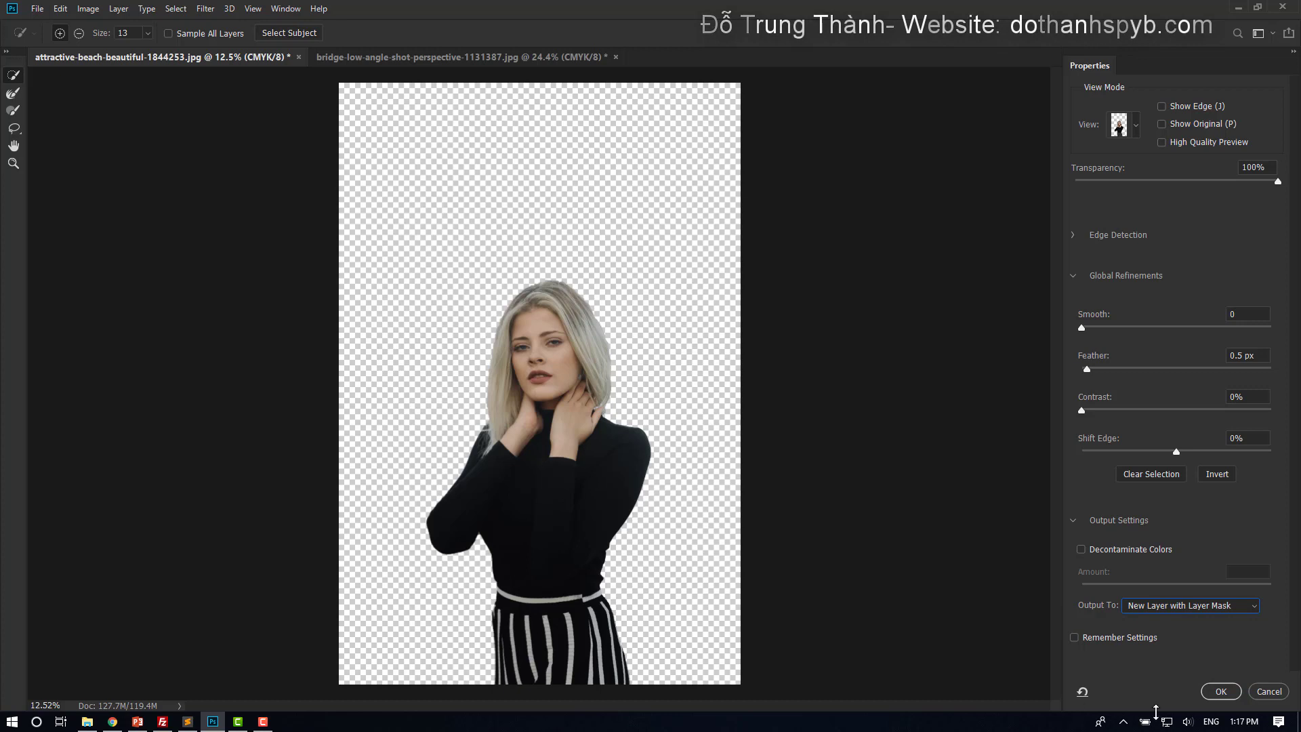
click(1211, 688)
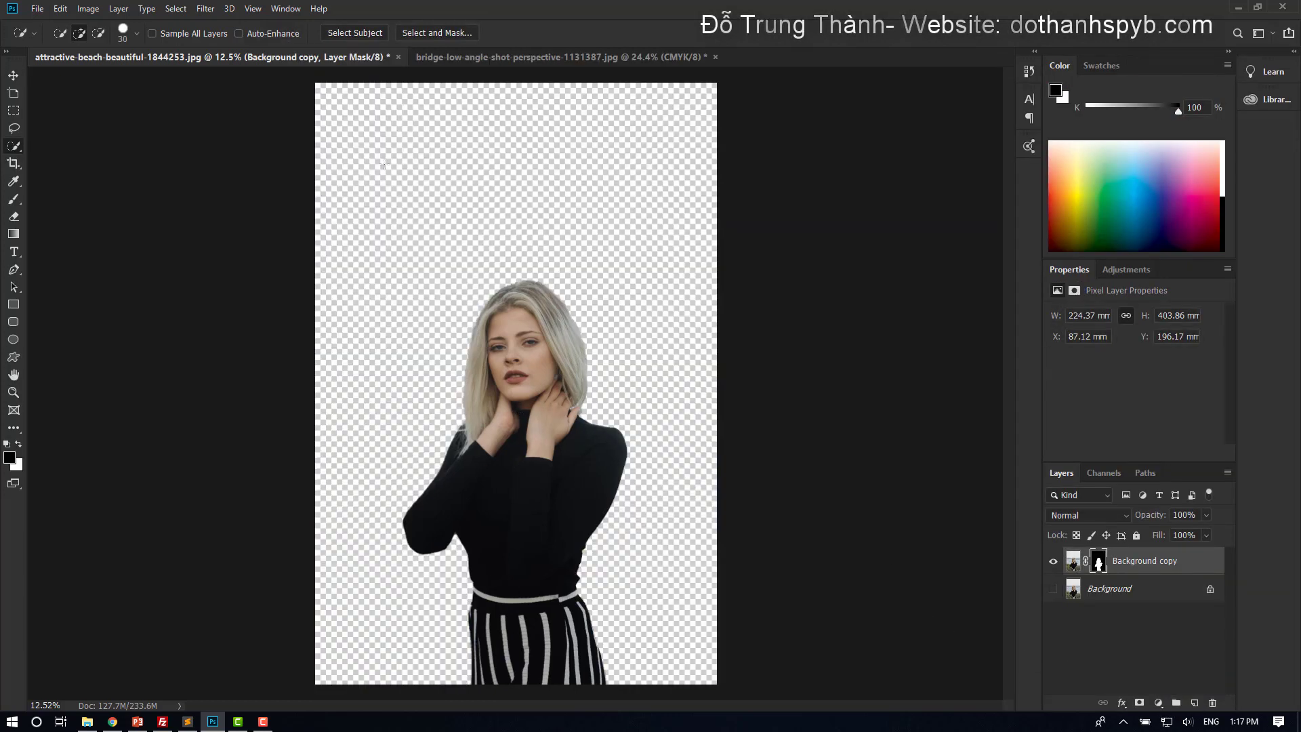
Start a new document named 'Manager Cover'.
click(37, 10)
click(51, 23)
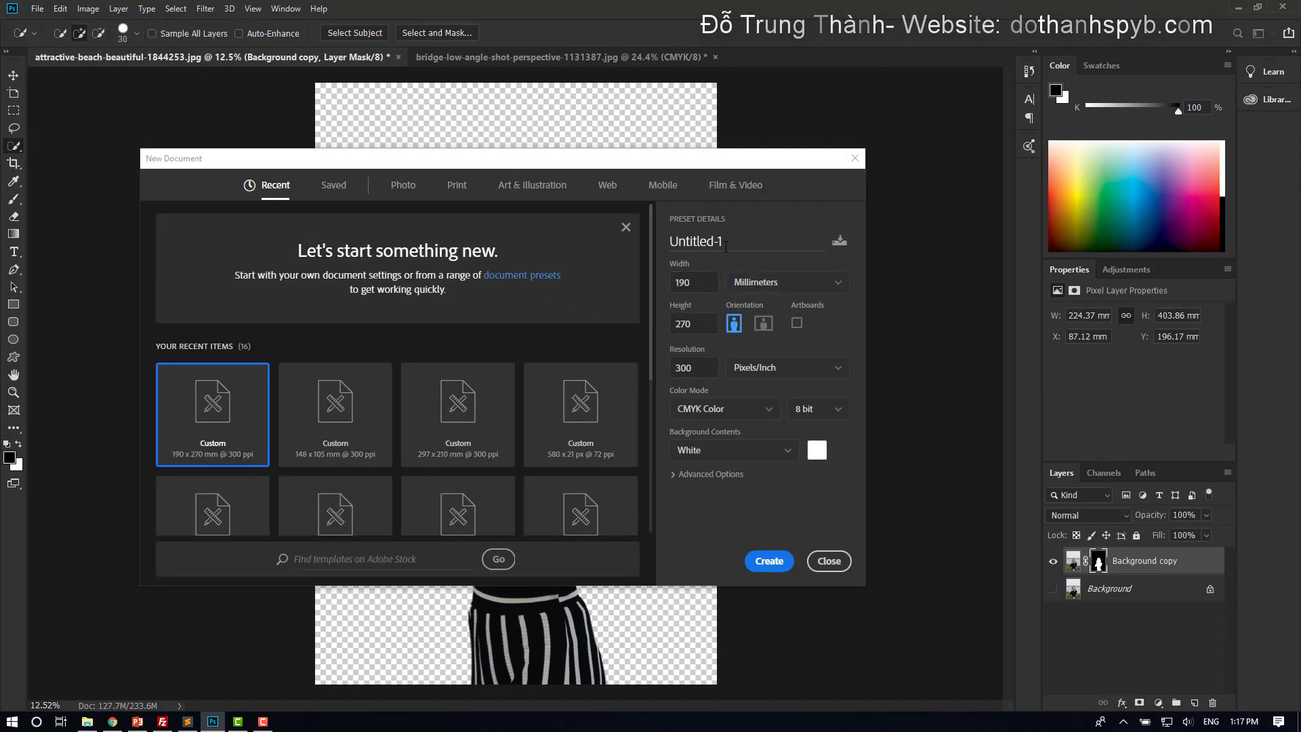
click(727, 240)
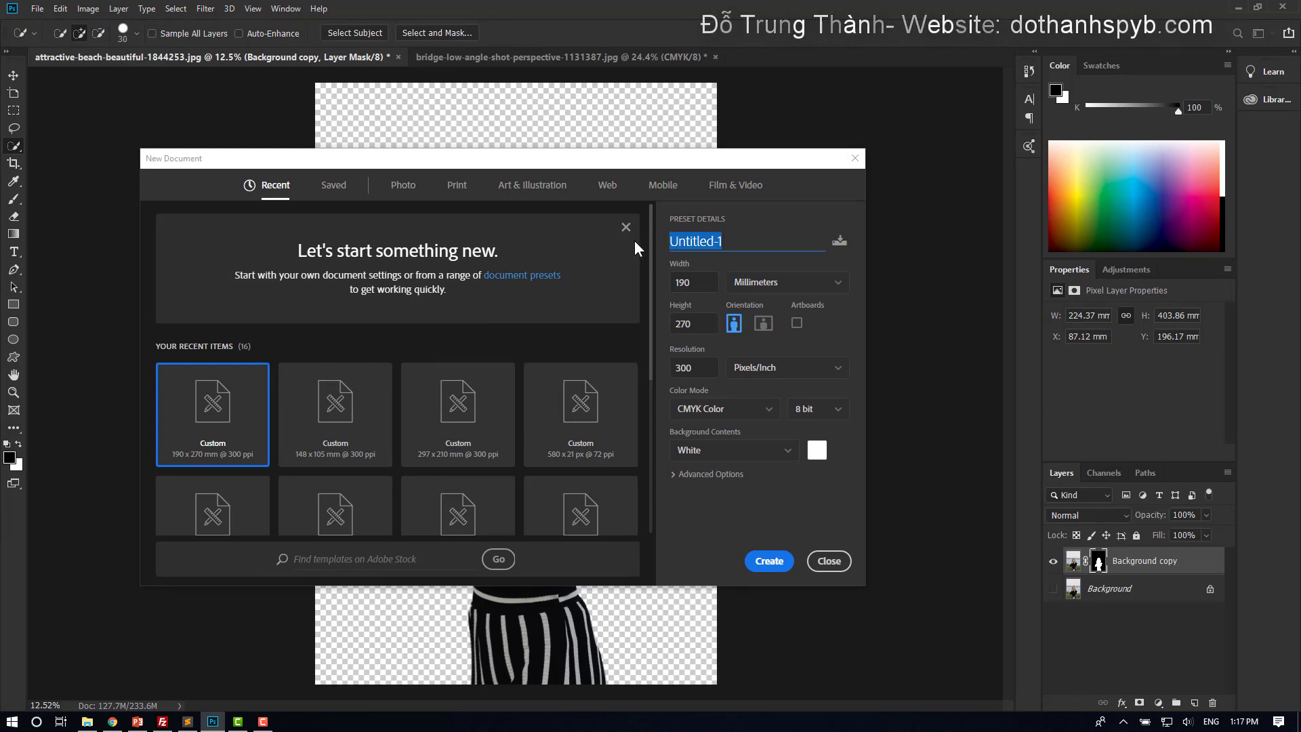
text(Ma)
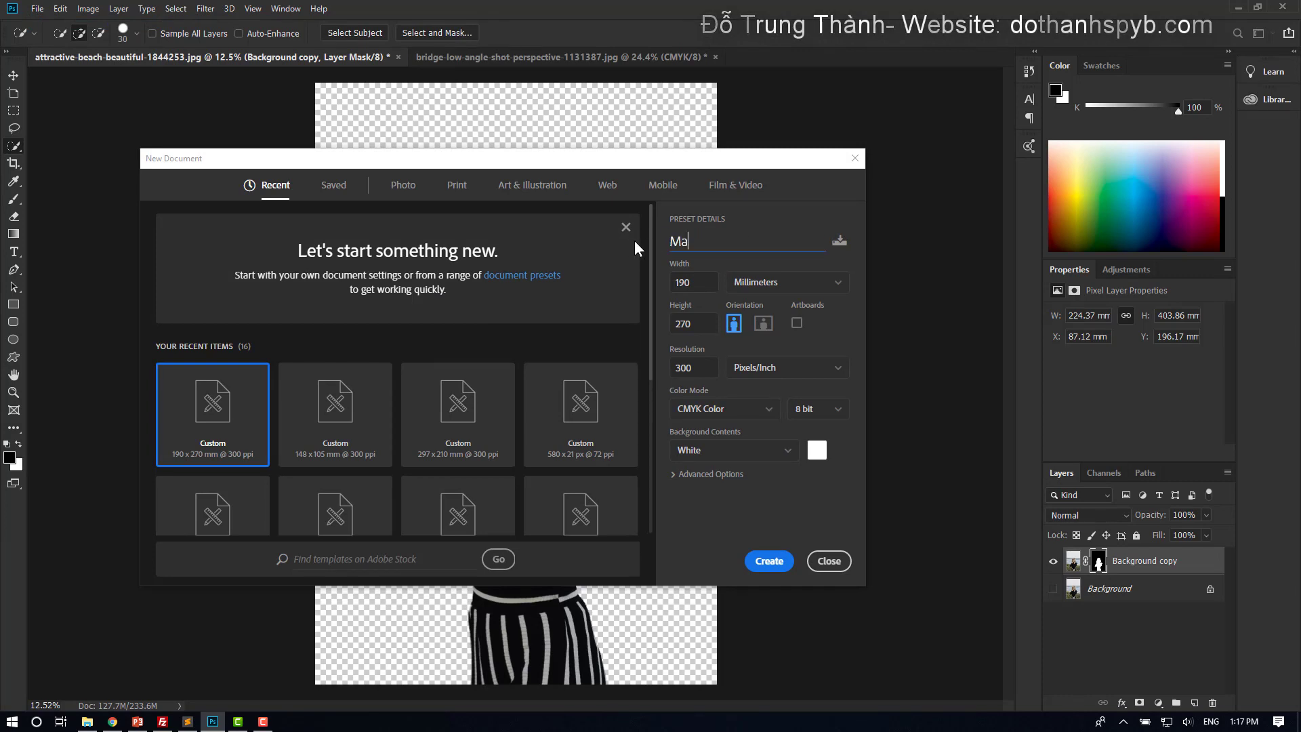
text(na)
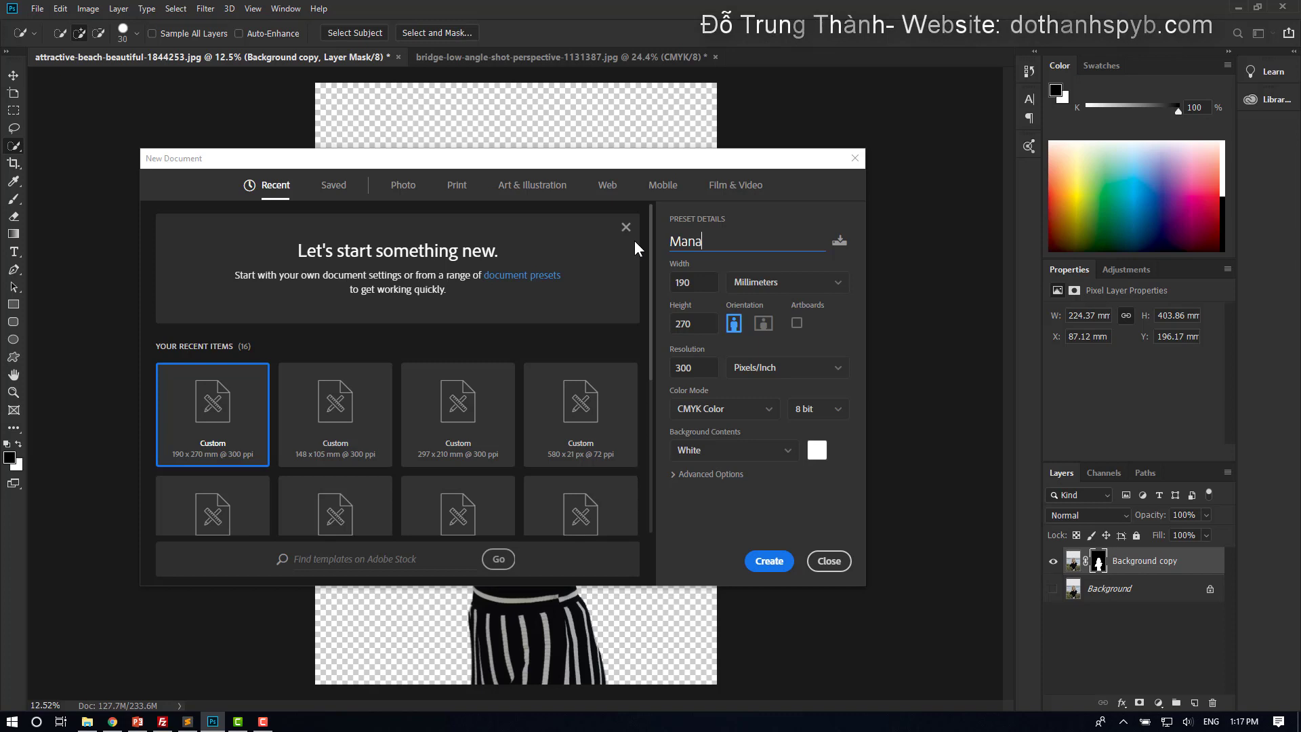
text(ger )
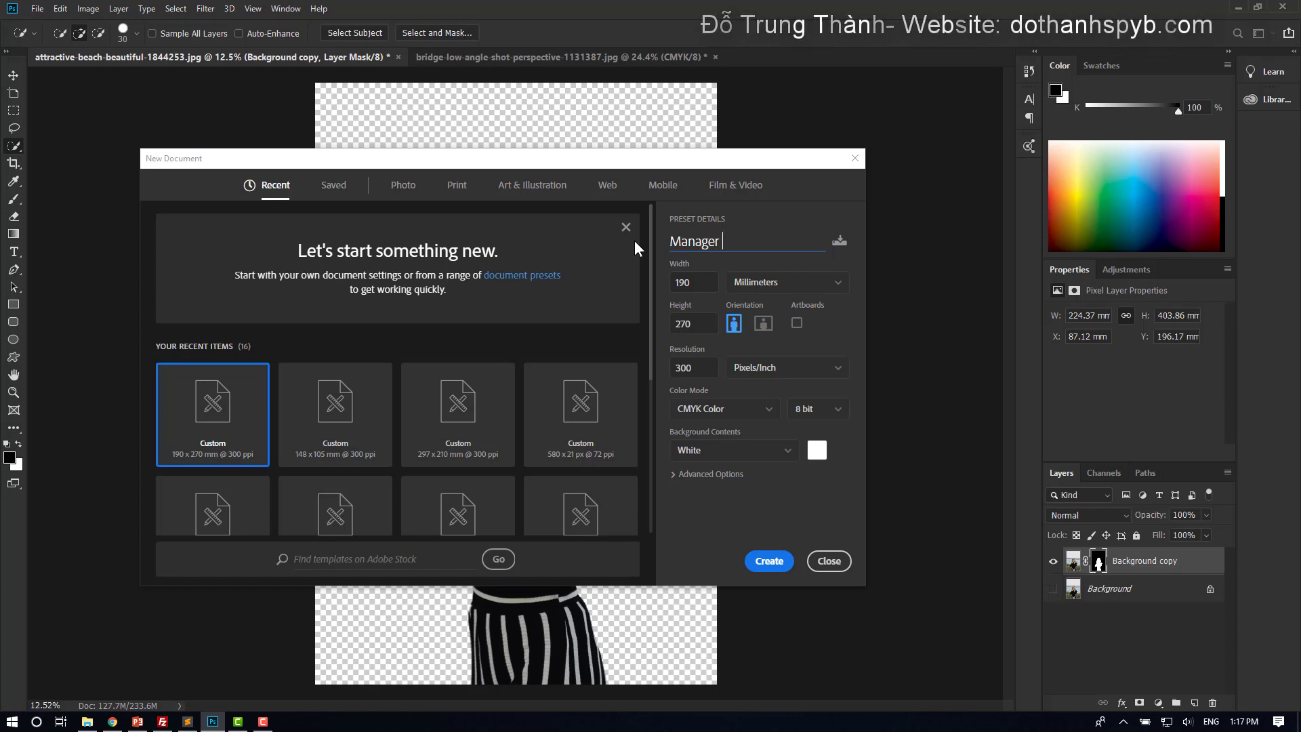
text(Cover)
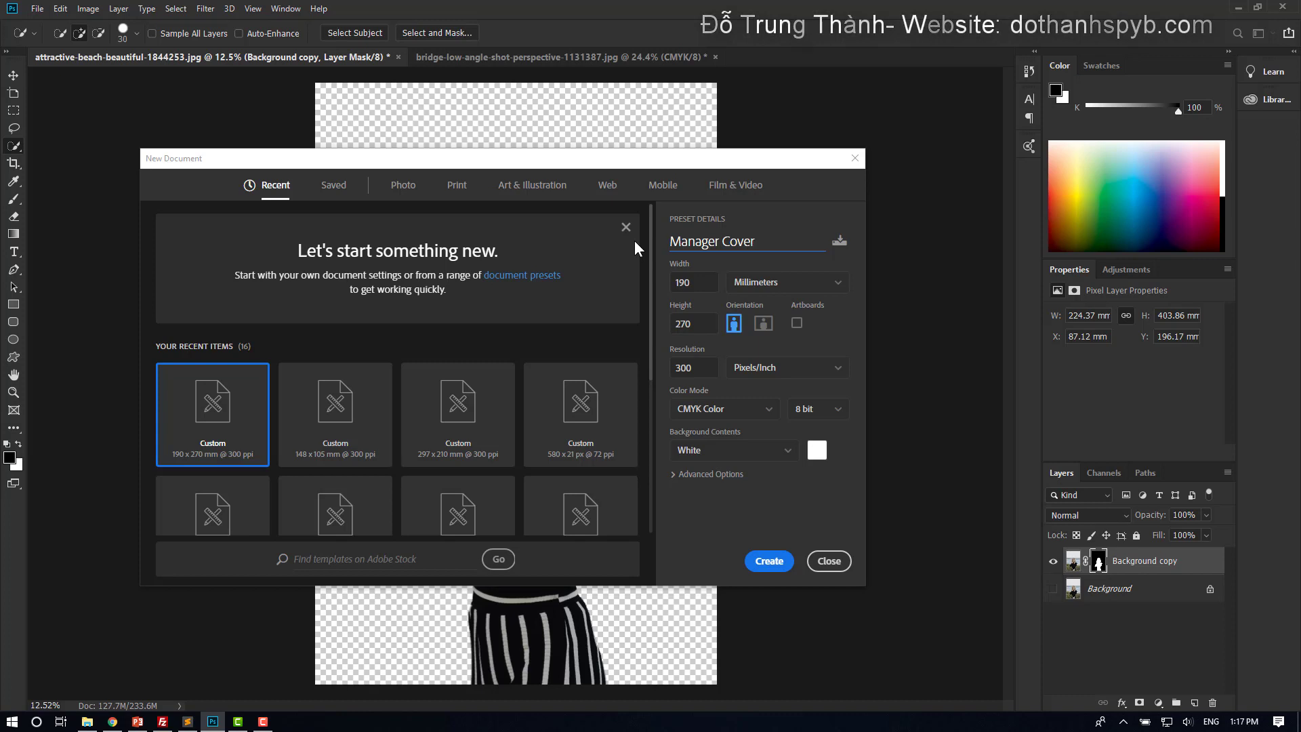
Set it to 190 × 270 mm, 300 ppi, CMYK Color with white background and create it.
click(700, 284)
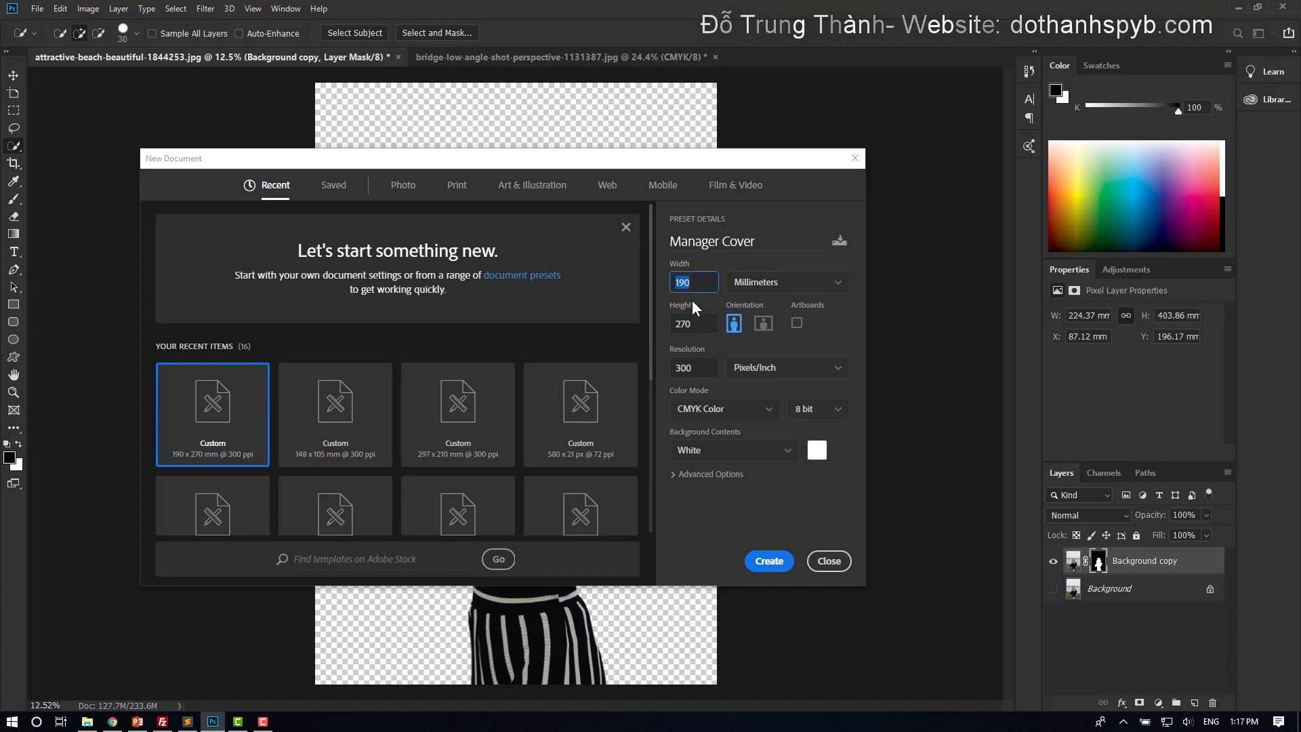
click(699, 324)
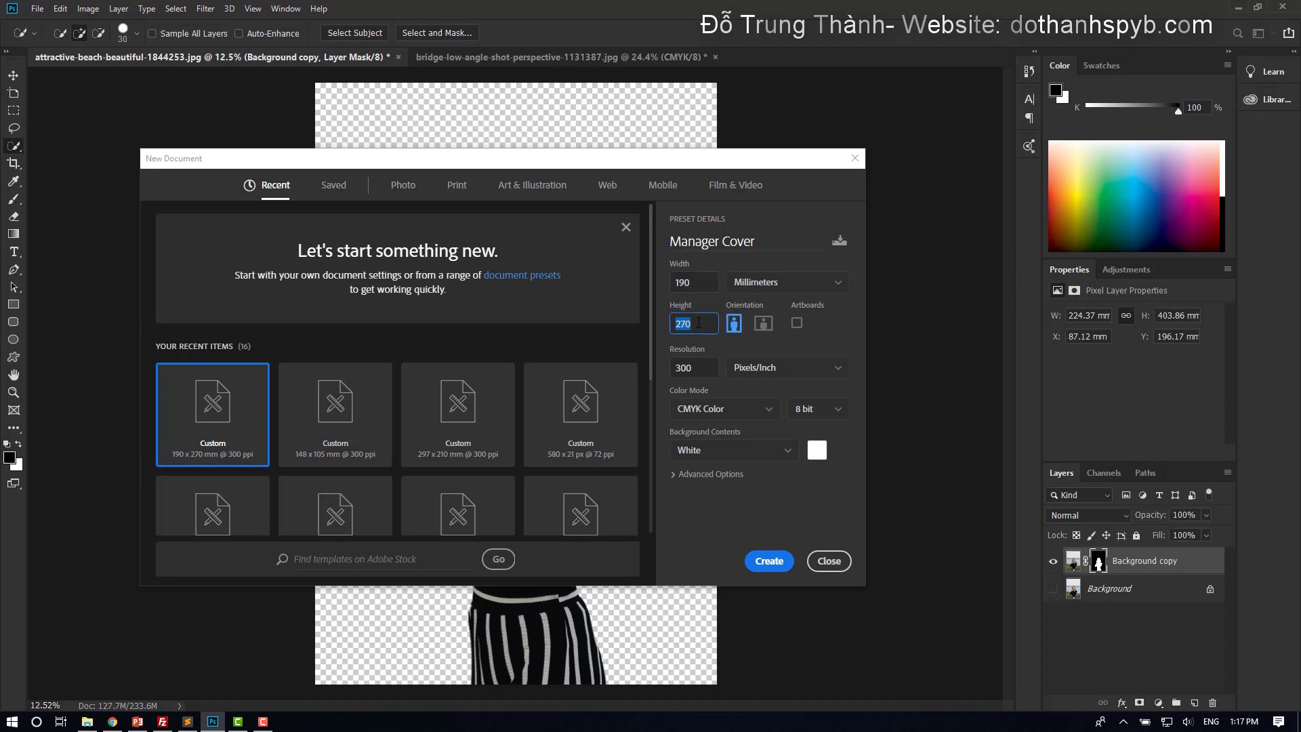
click(702, 366)
click(693, 282)
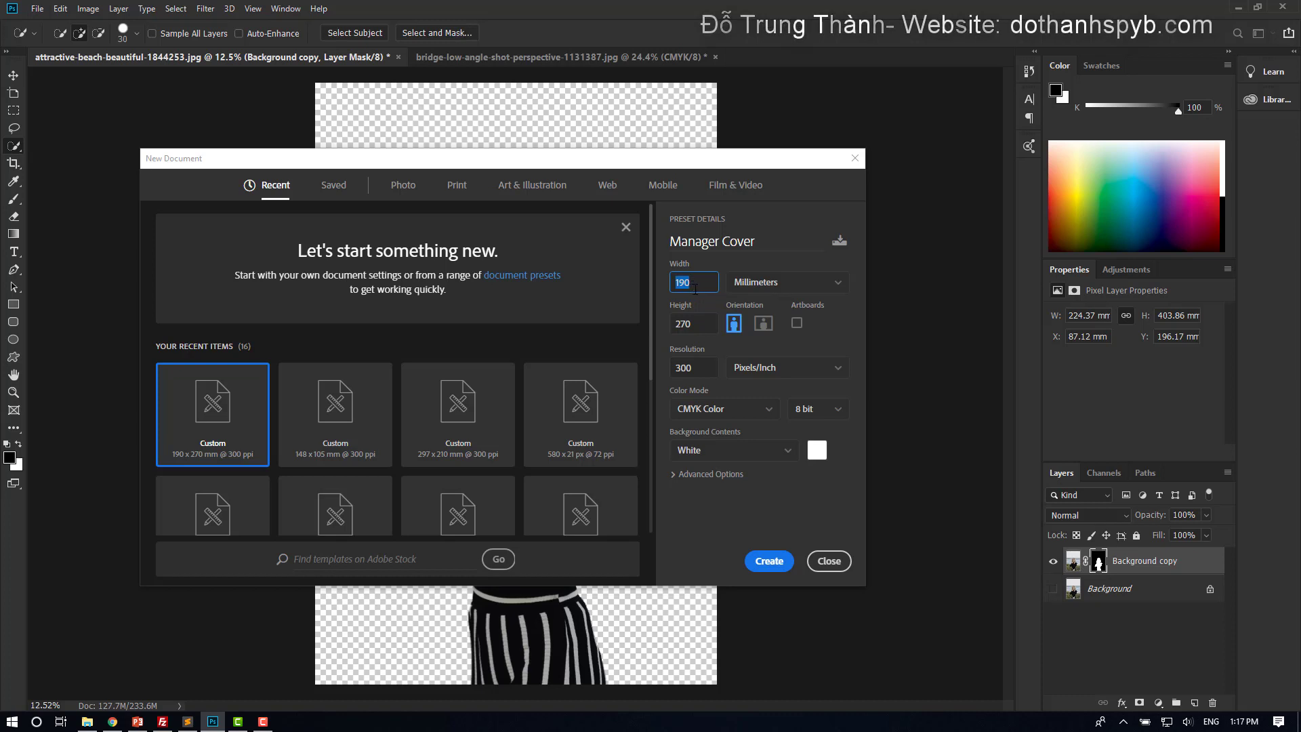
click(702, 327)
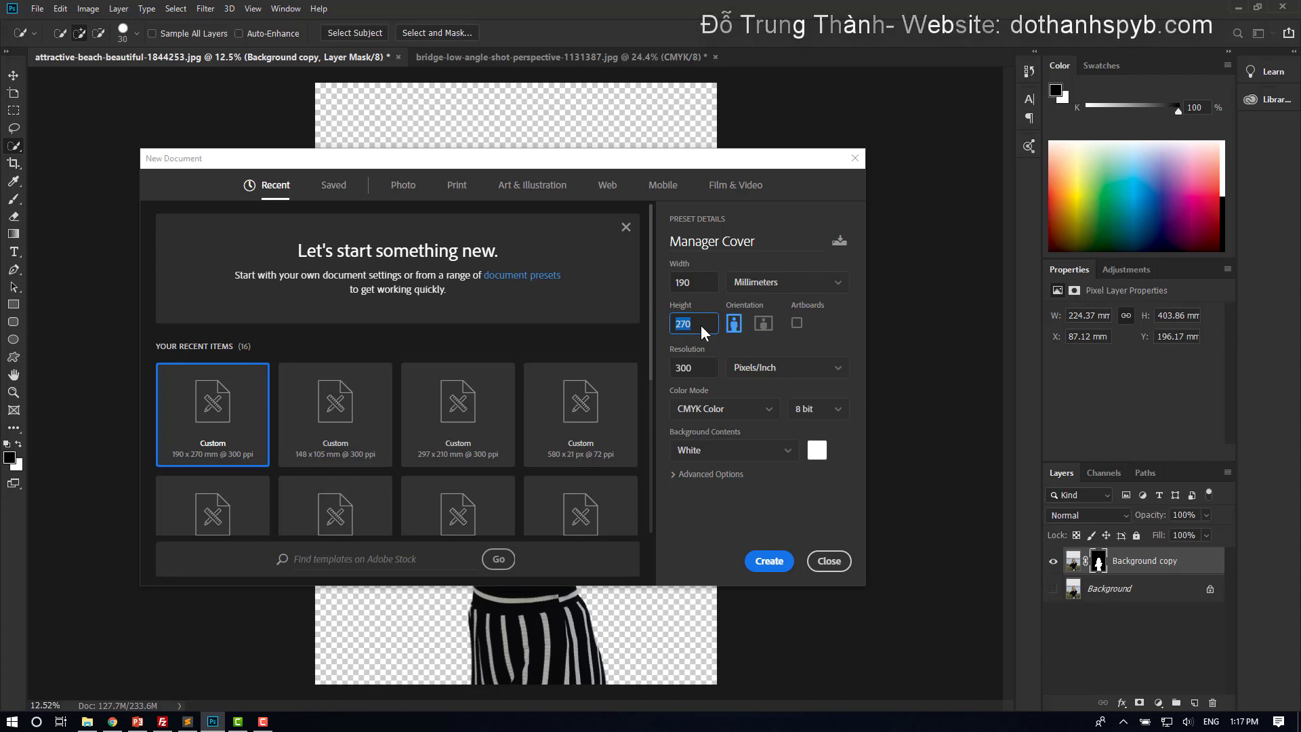
click(703, 370)
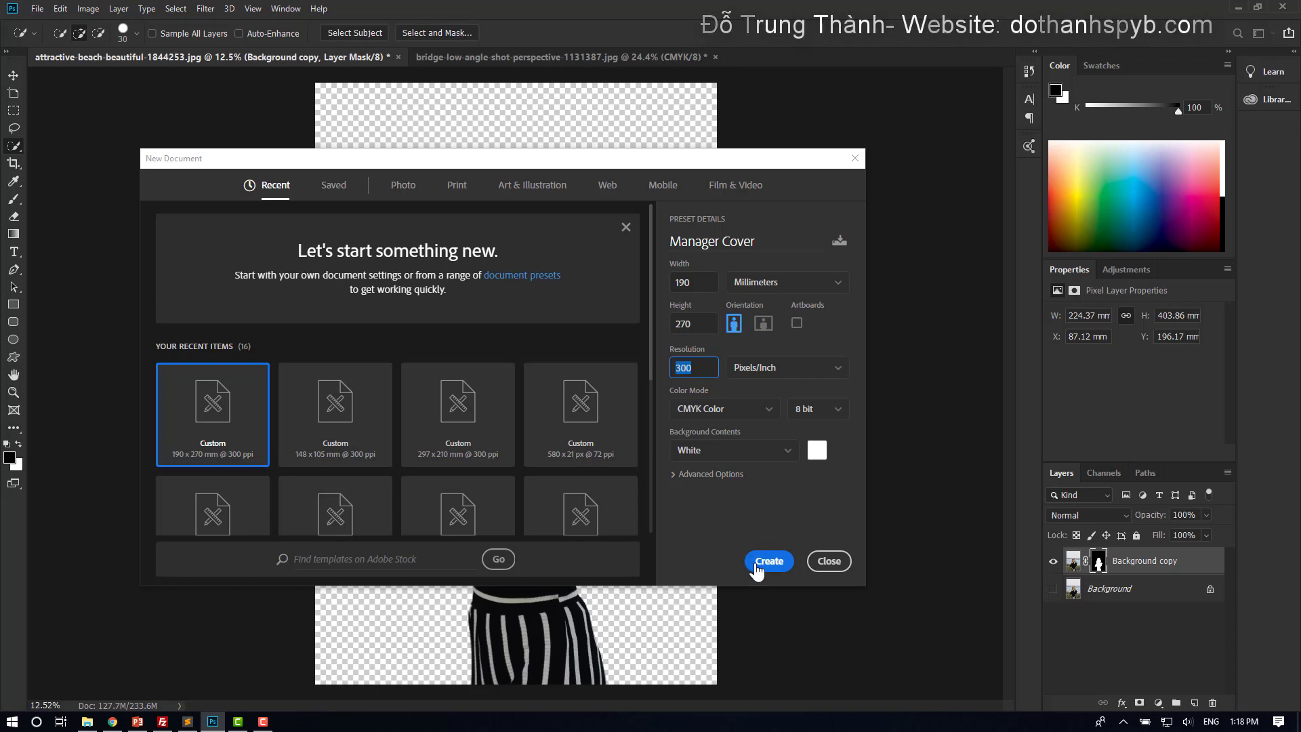
click(732, 412)
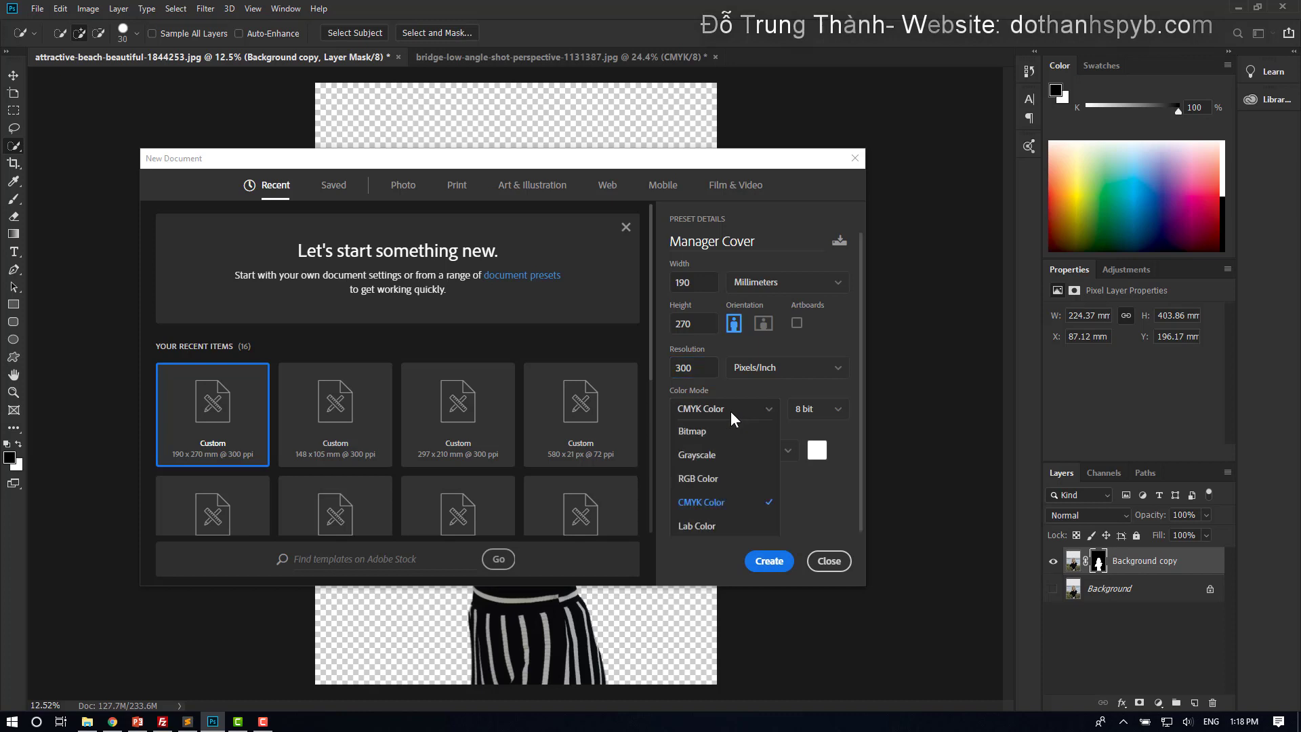
click(700, 503)
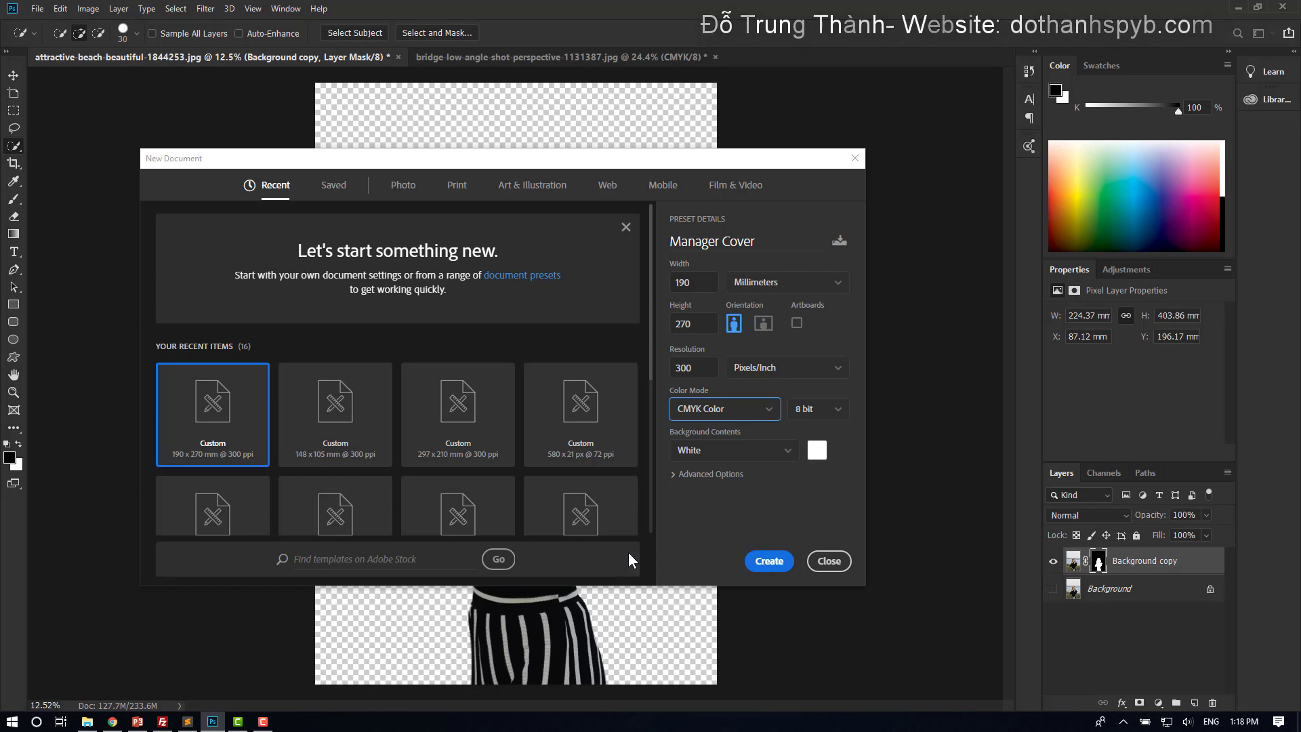
click(765, 560)
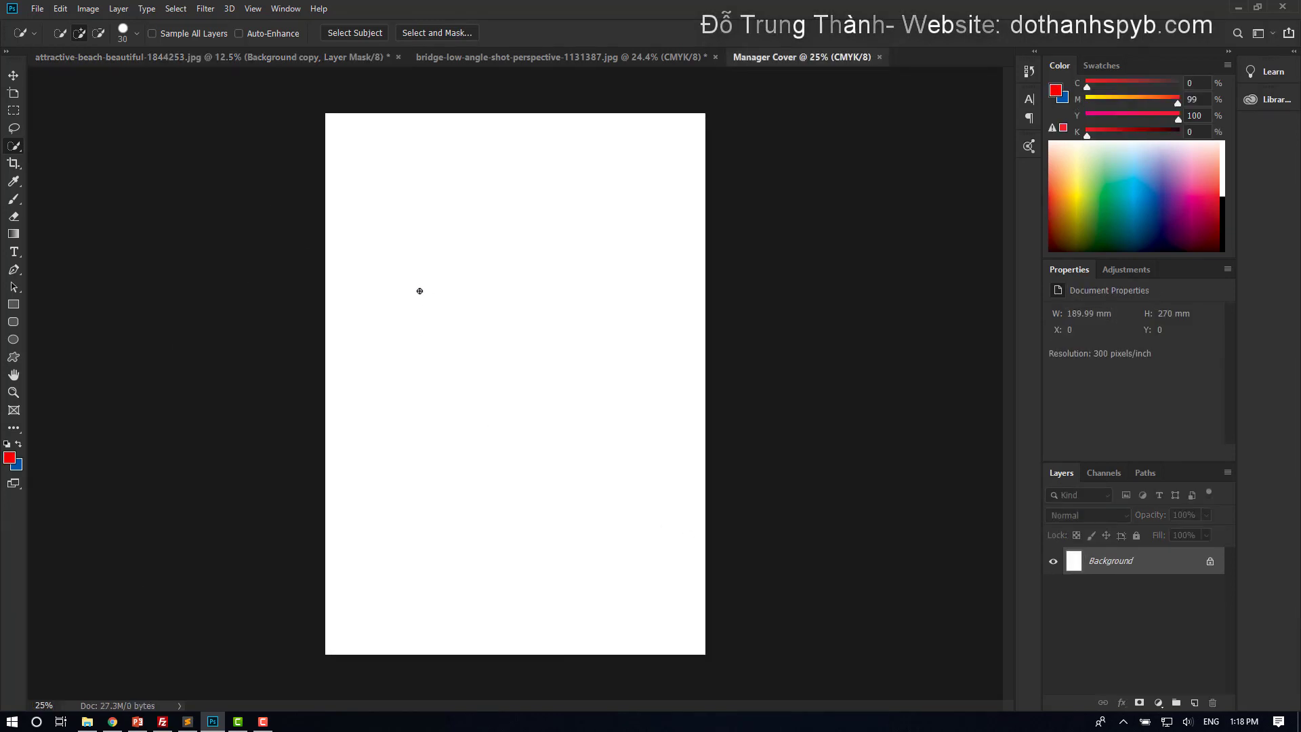
Unlock the bridge photo layer and align it with the top edge of the cover.
click(498, 58)
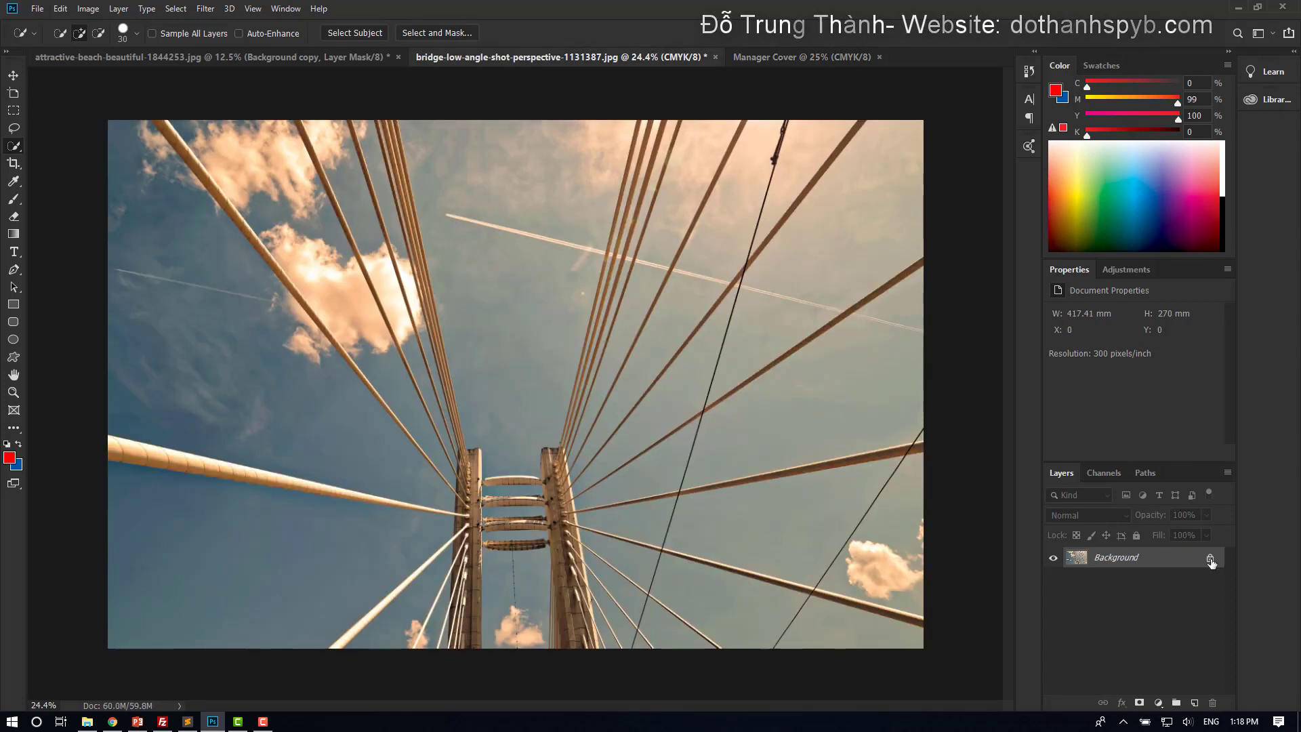
click(1211, 557)
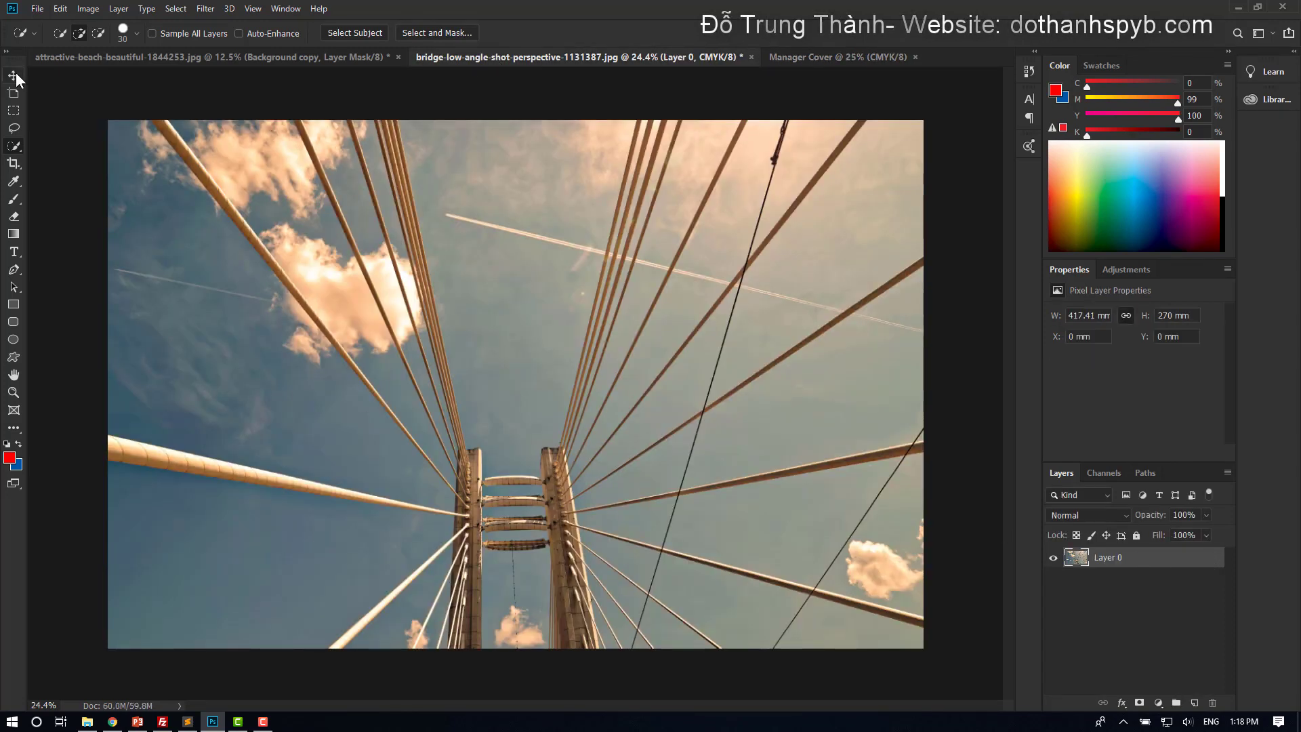
key(v)
mouse_move(357, 452)
mouse_down()
mouse_move(742, 63)
mouse_move(402, 458)
mouse_up()
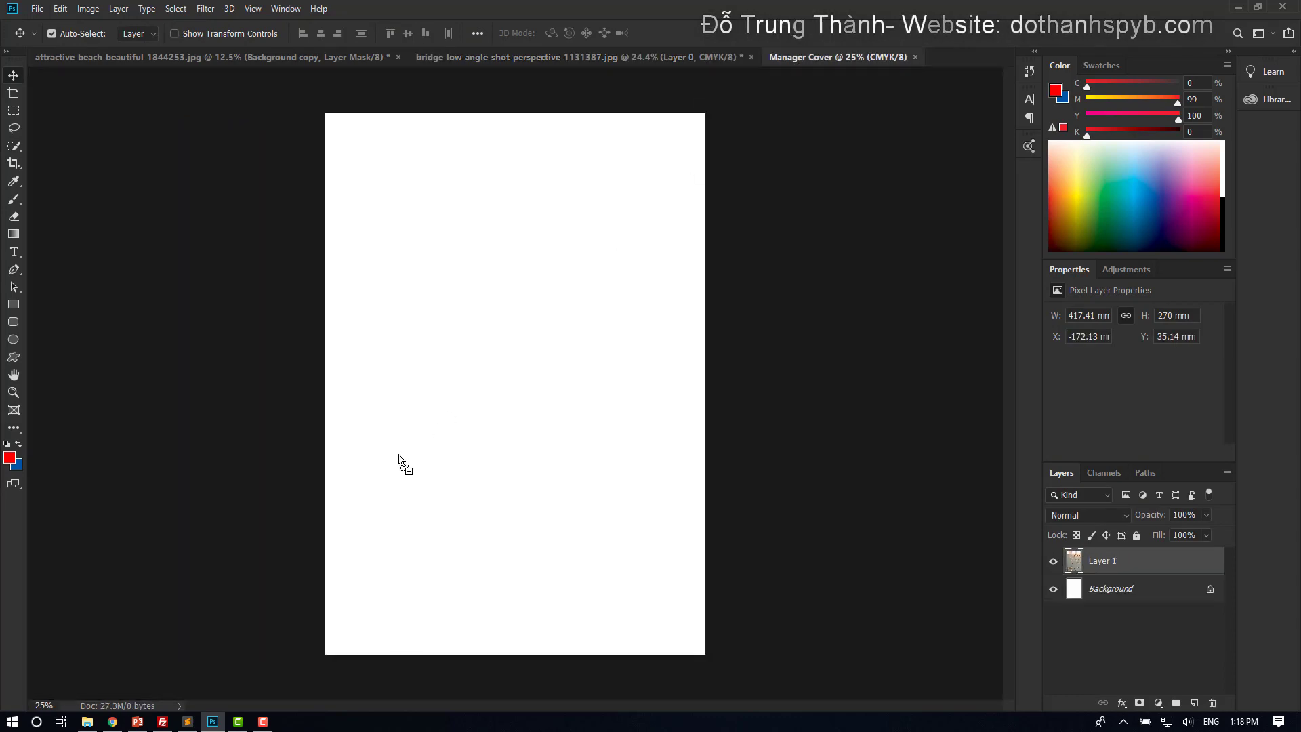
mouse_move(415, 513)
mouse_down()
mouse_move(504, 508)
mouse_move(508, 469)
mouse_up()
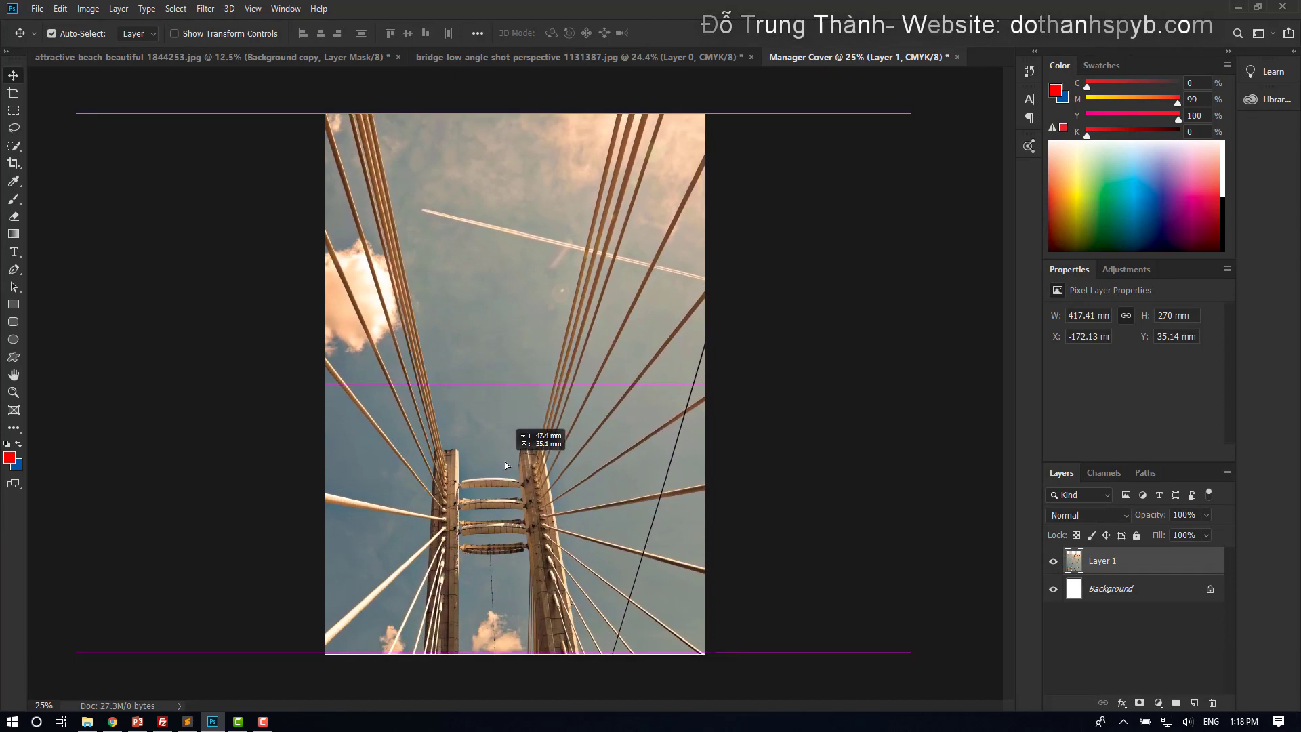
drag(508, 469, 506, 465)
scroll(491, 470, down, 1)
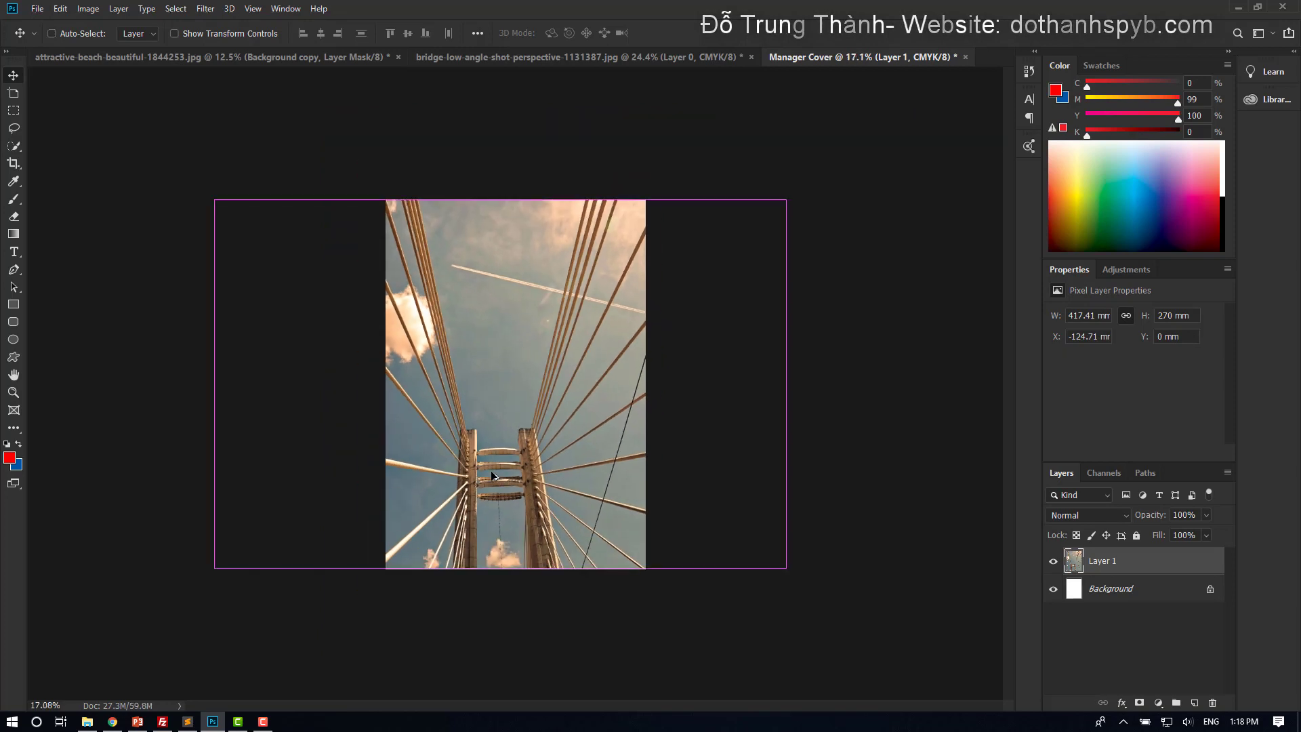
Scale the bridge photo to about 104% so it covers the whole page.
key(ctrl+t)
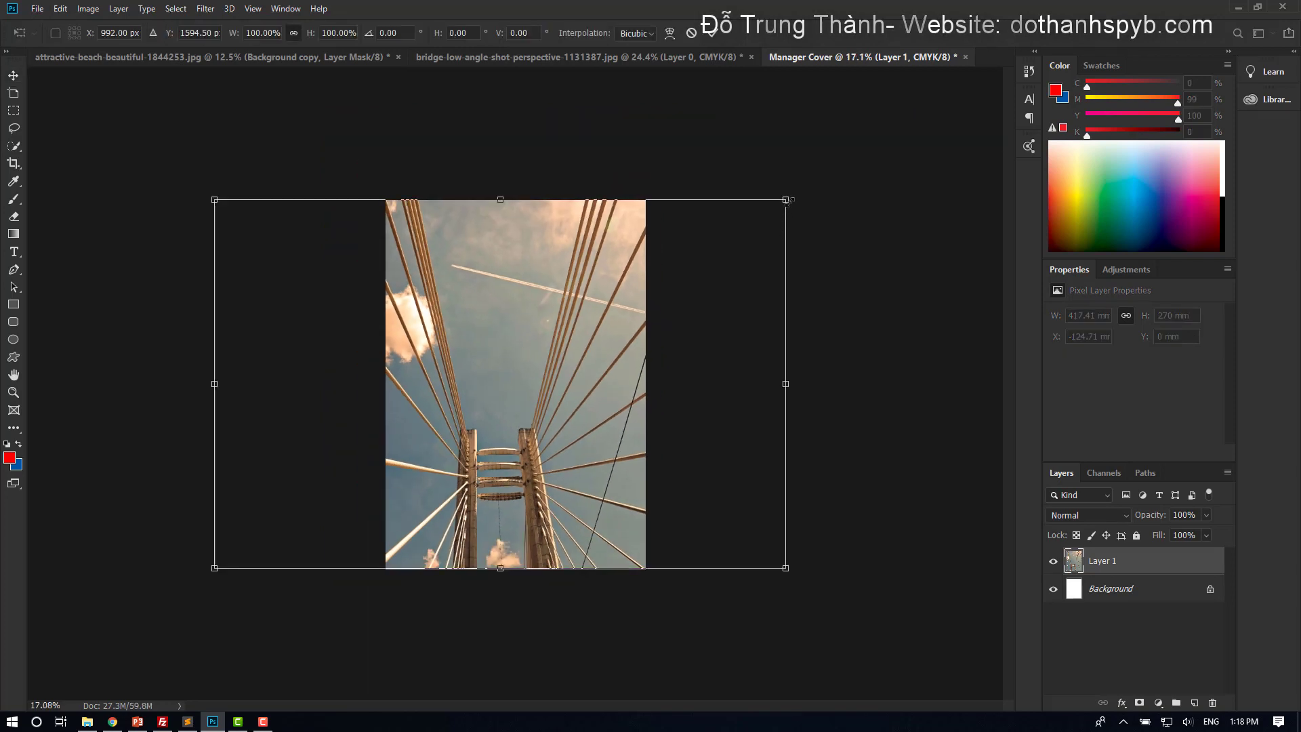
drag(787, 200, 808, 183)
drag(612, 330, 614, 337)
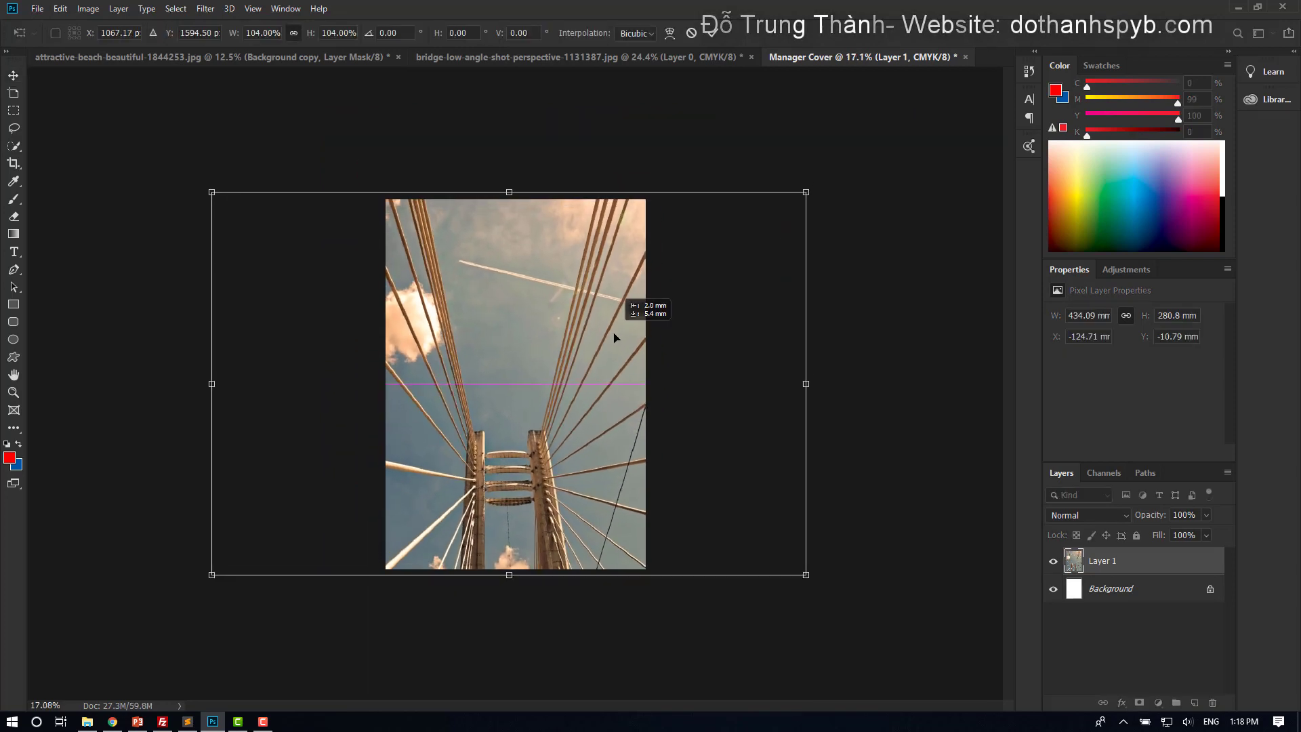
click(715, 34)
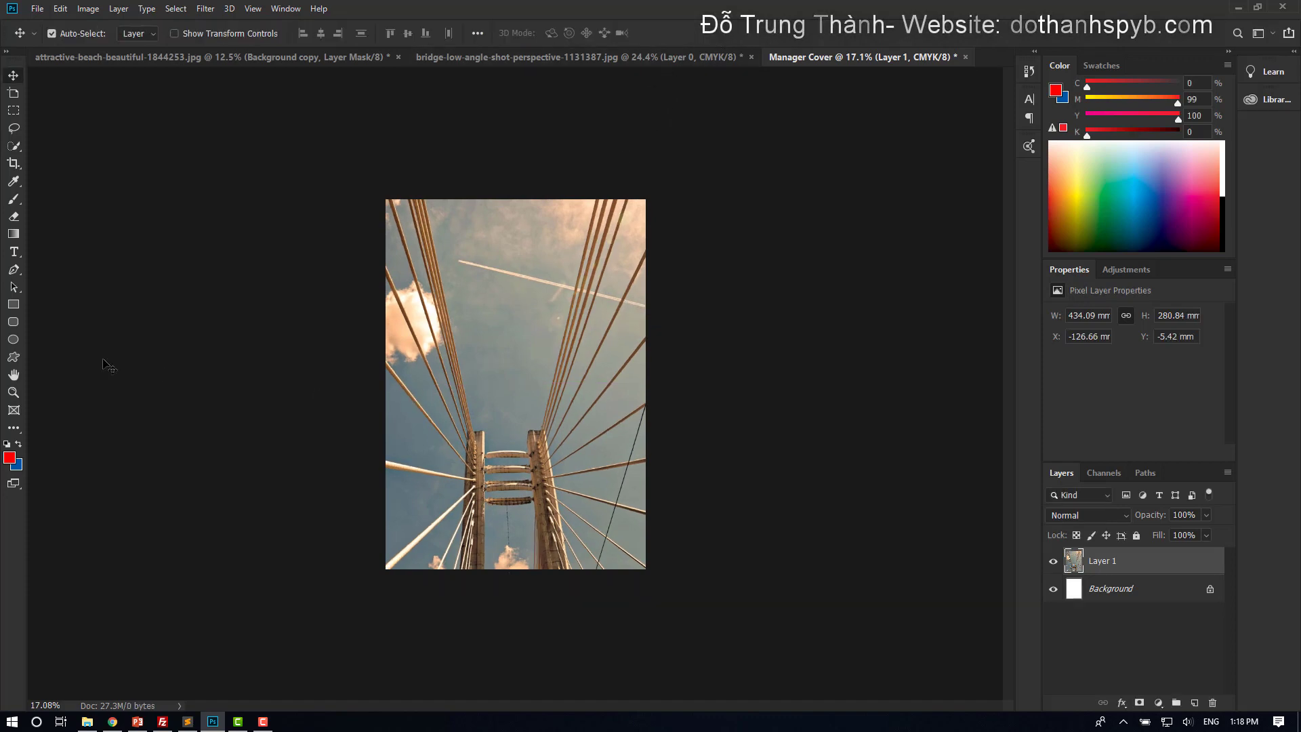
double_click(15, 375)
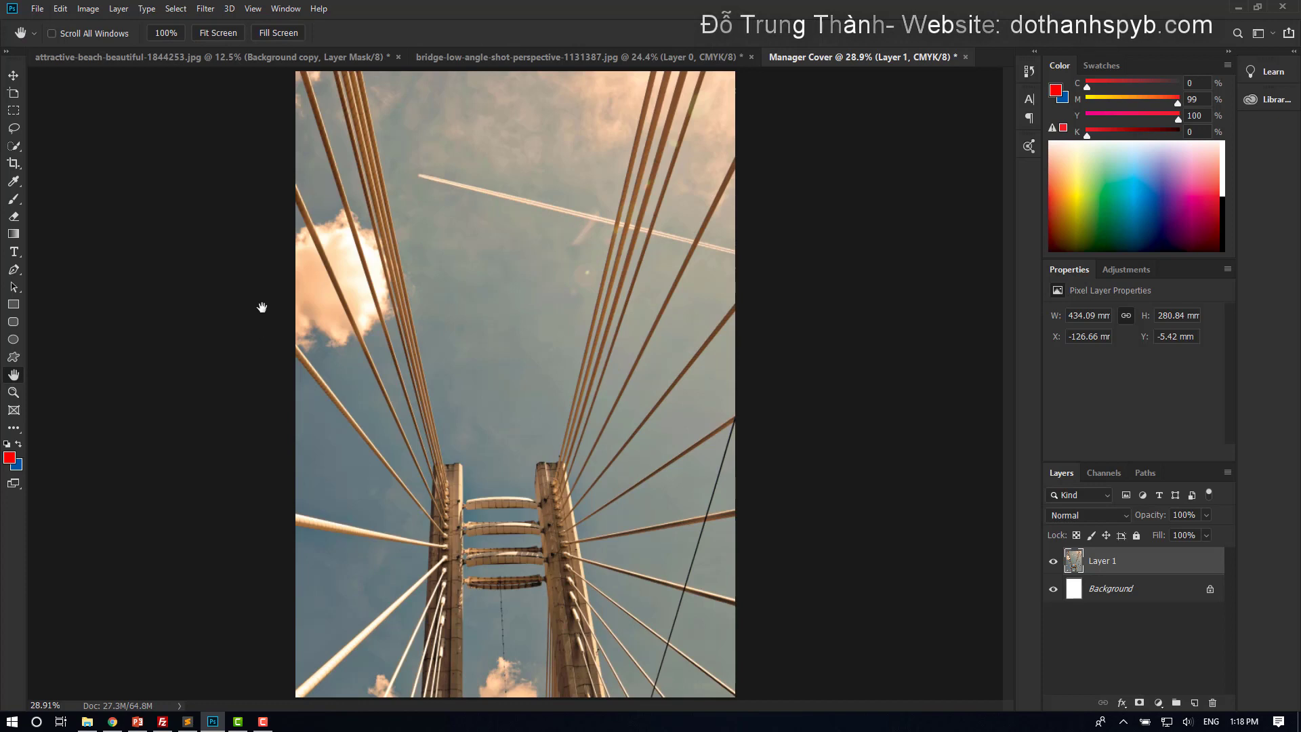
Apply a 6.8-pixel Gaussian Blur to the bridge layer, then switch to the woman cutout document.
click(205, 8)
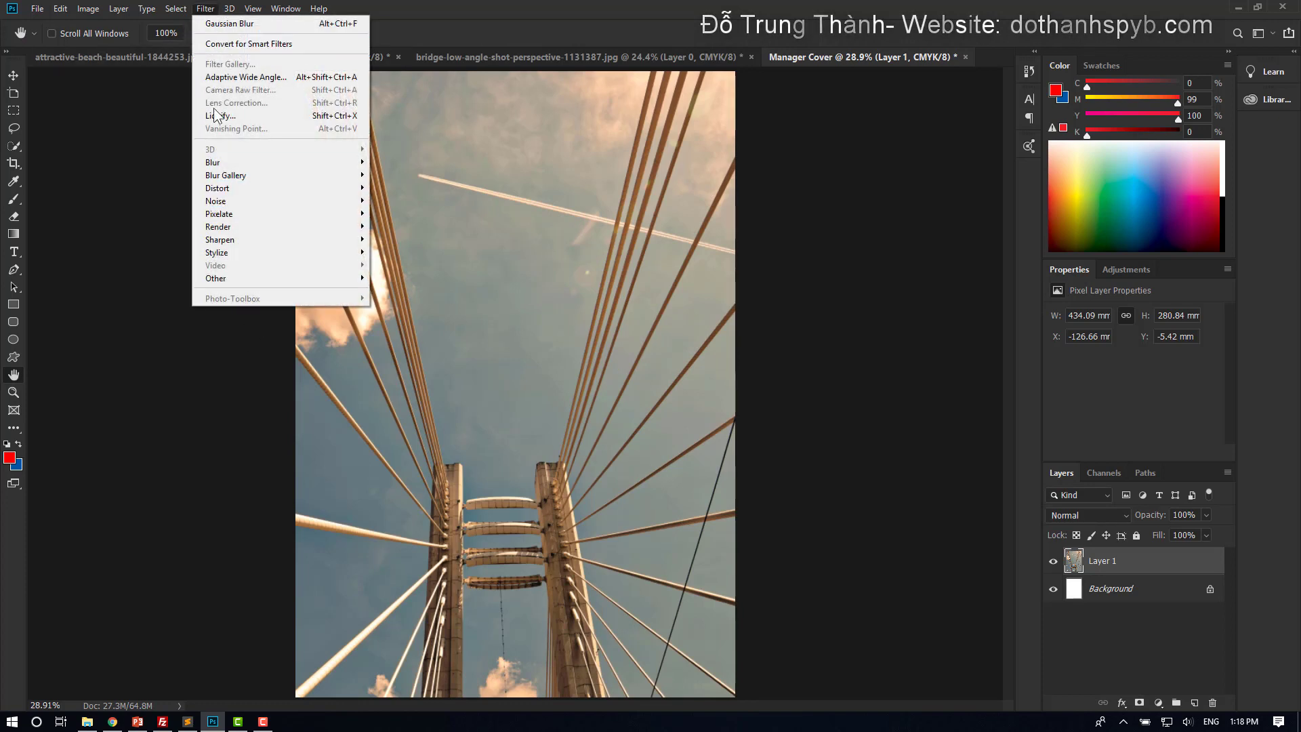
mouse_move(213, 161)
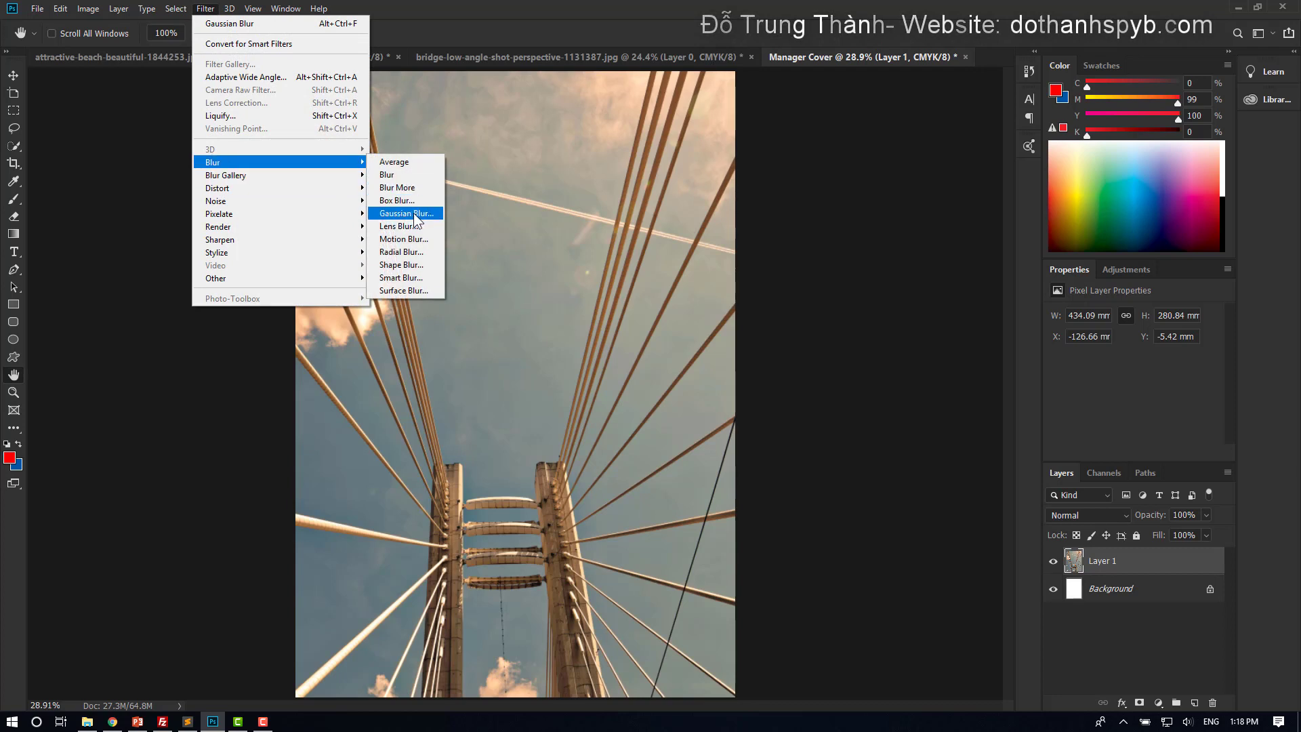
click(415, 219)
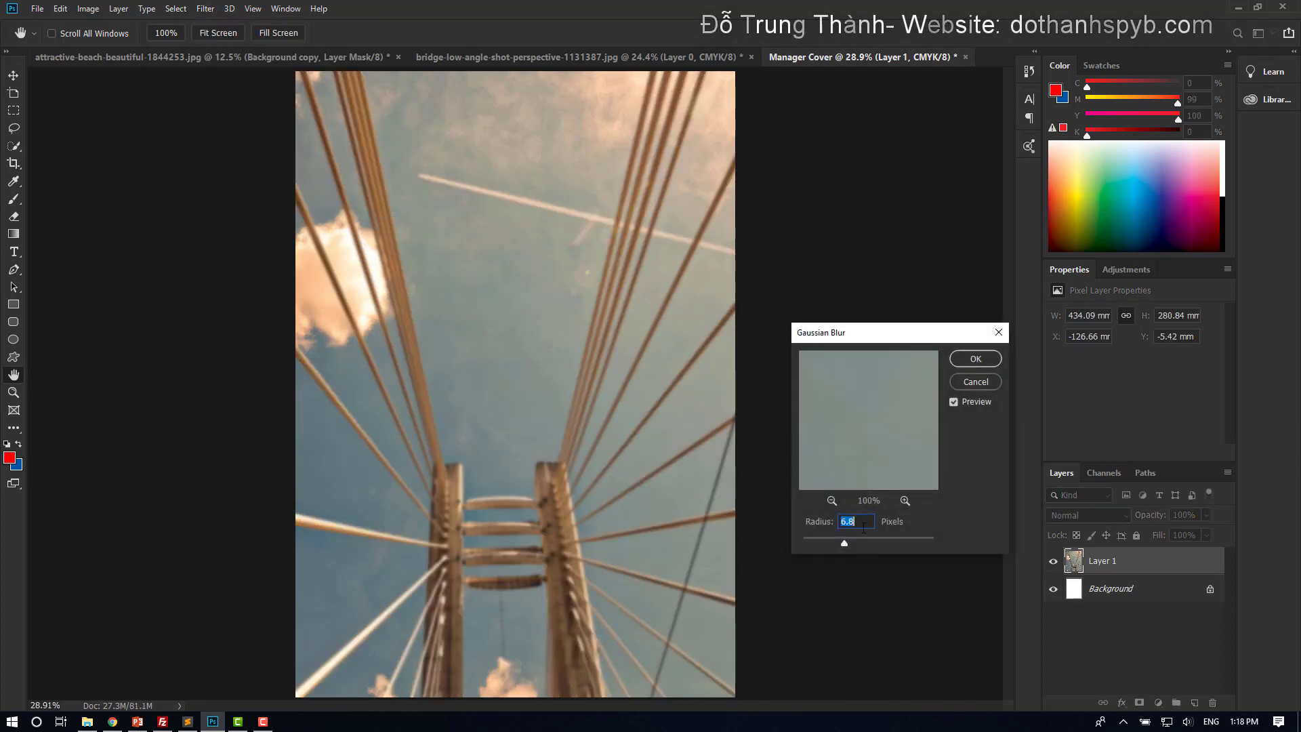
drag(813, 521, 802, 522)
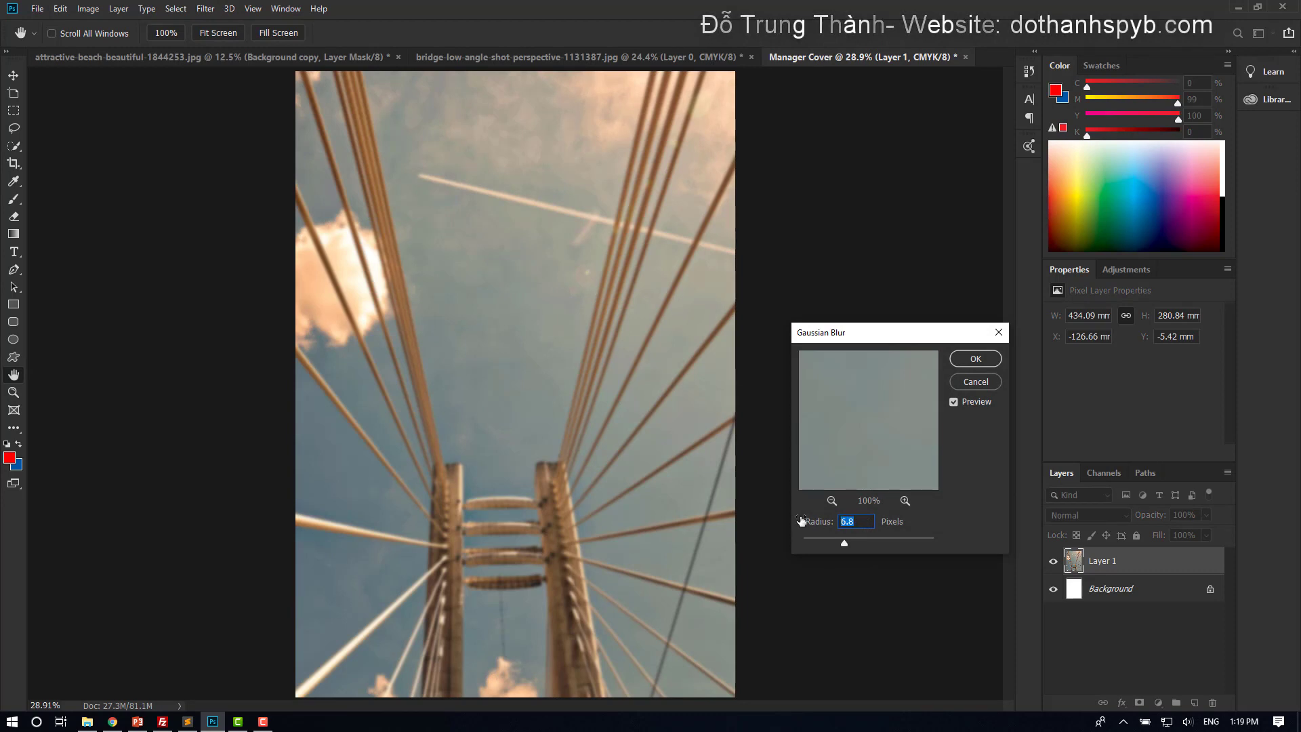
click(976, 358)
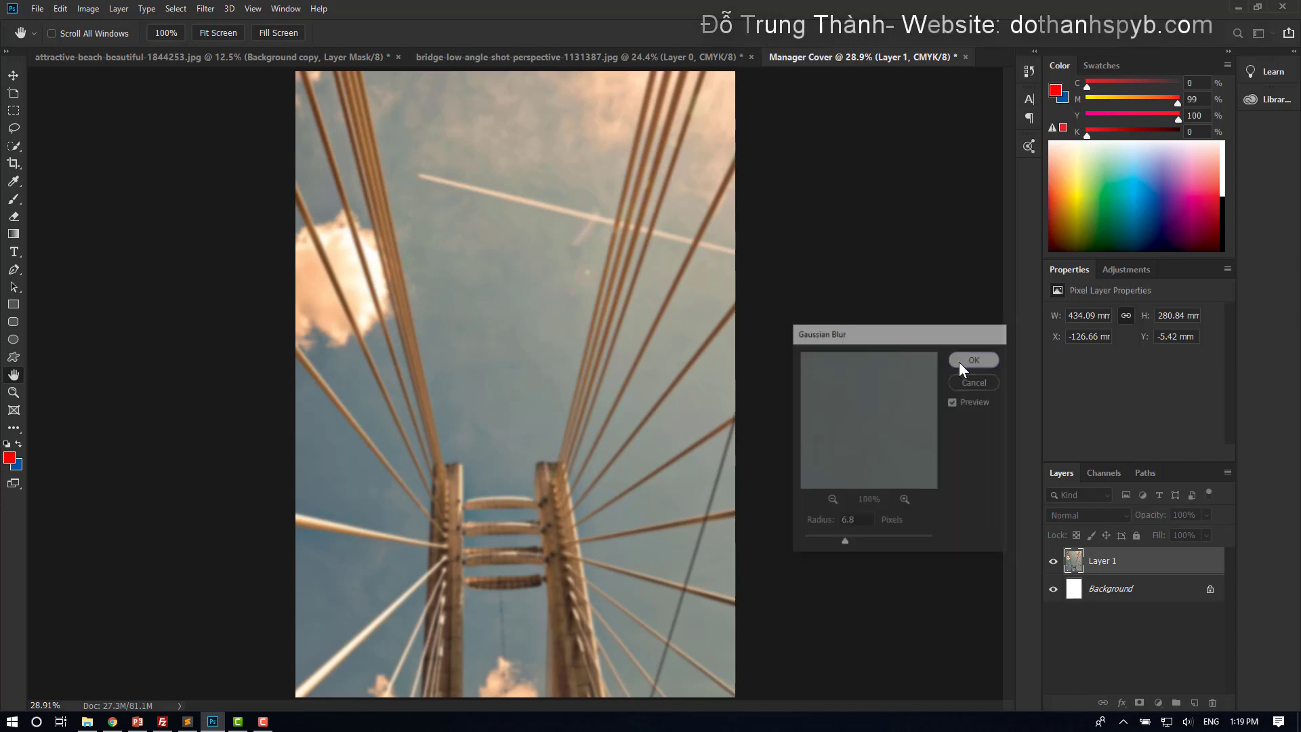
click(130, 58)
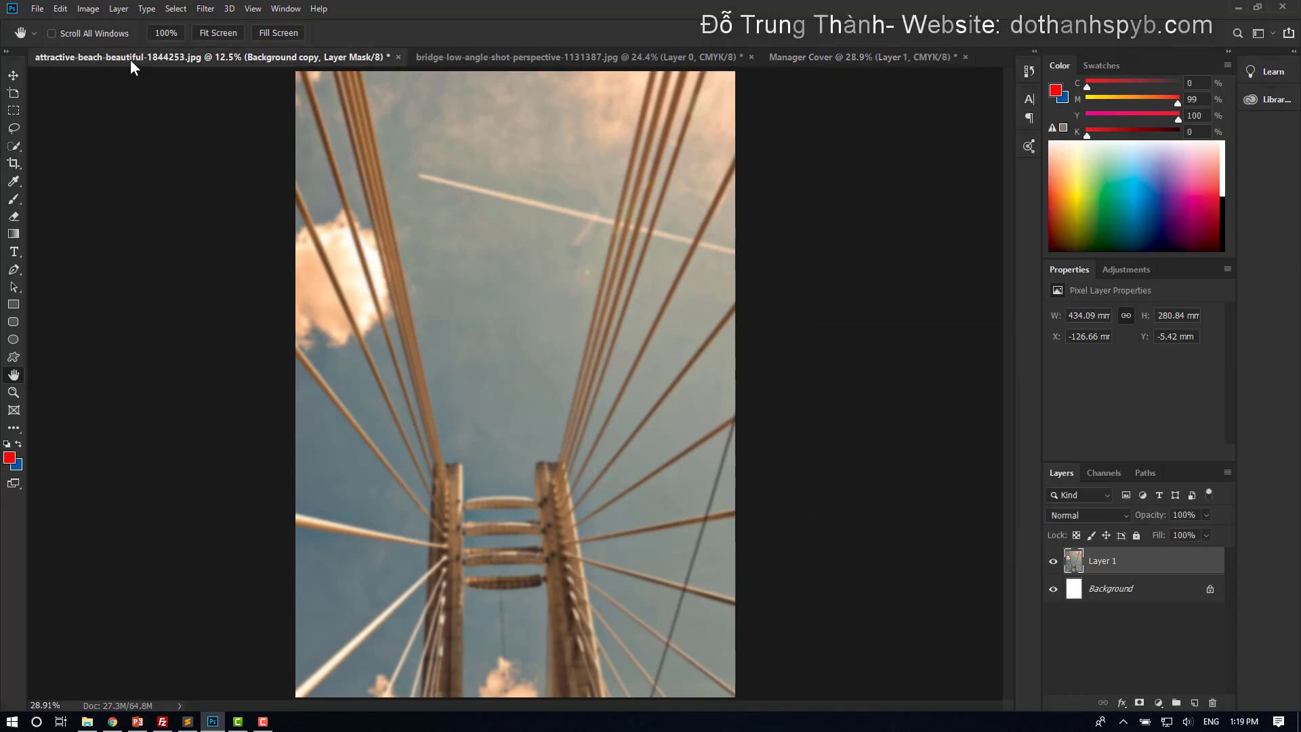
Drag the cut-out woman layer onto the Manager Cover page.
click(14, 76)
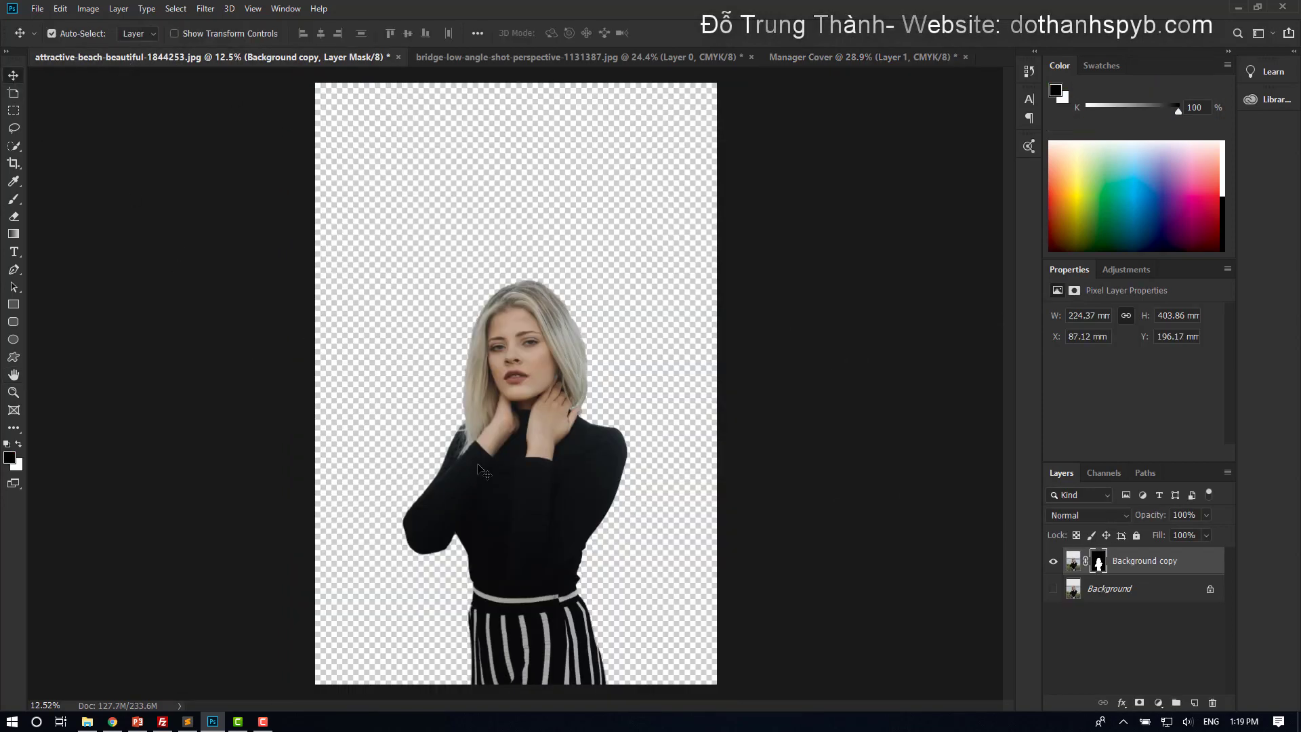
drag(492, 487, 779, 70)
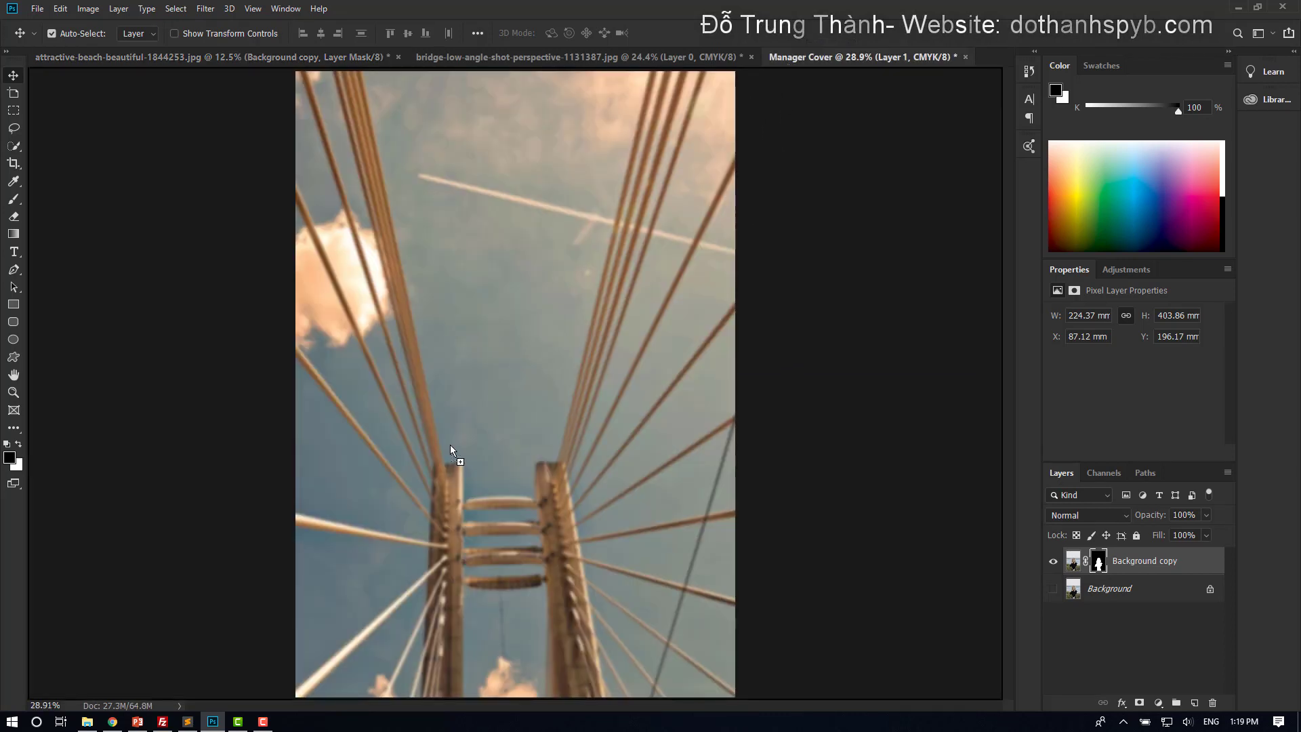
mouse_move(779, 70)
mouse_down()
mouse_move(450, 445)
mouse_move(505, 341)
mouse_move(489, 364)
mouse_up()
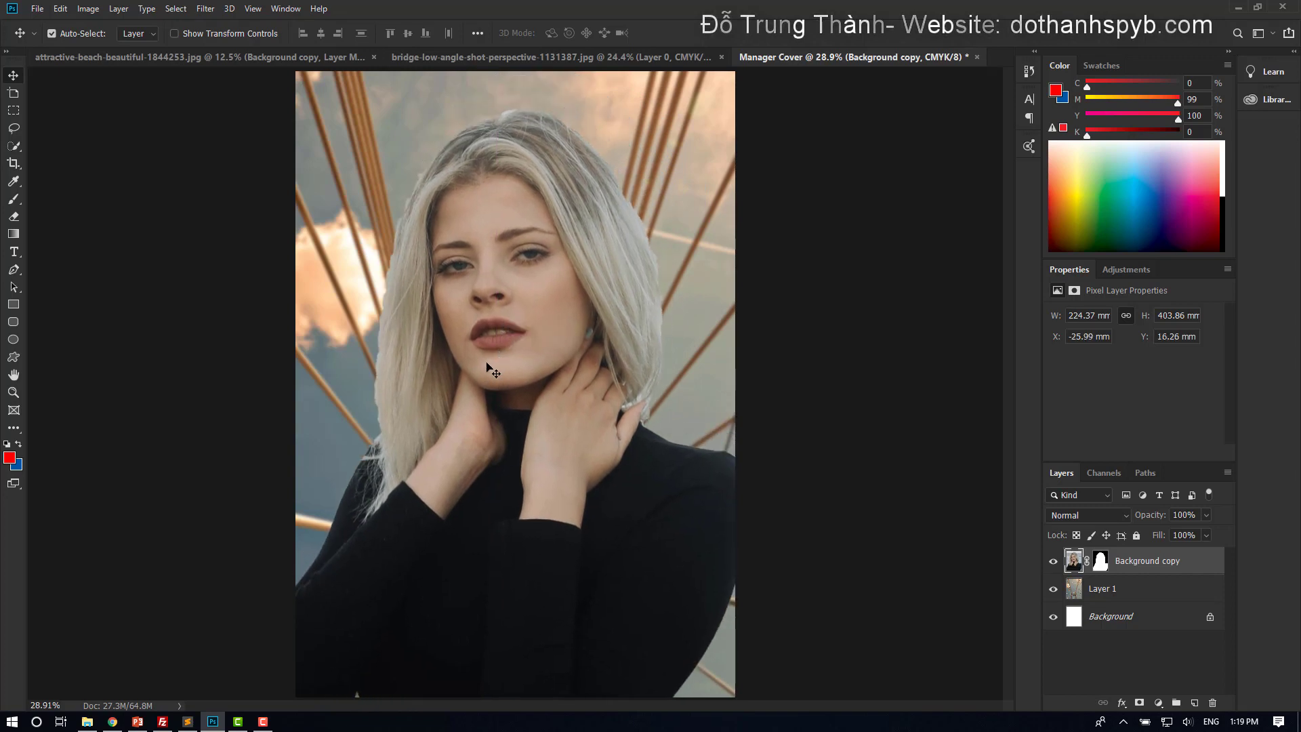
scroll(487, 363, down, 2)
scroll(487, 363, down, 1)
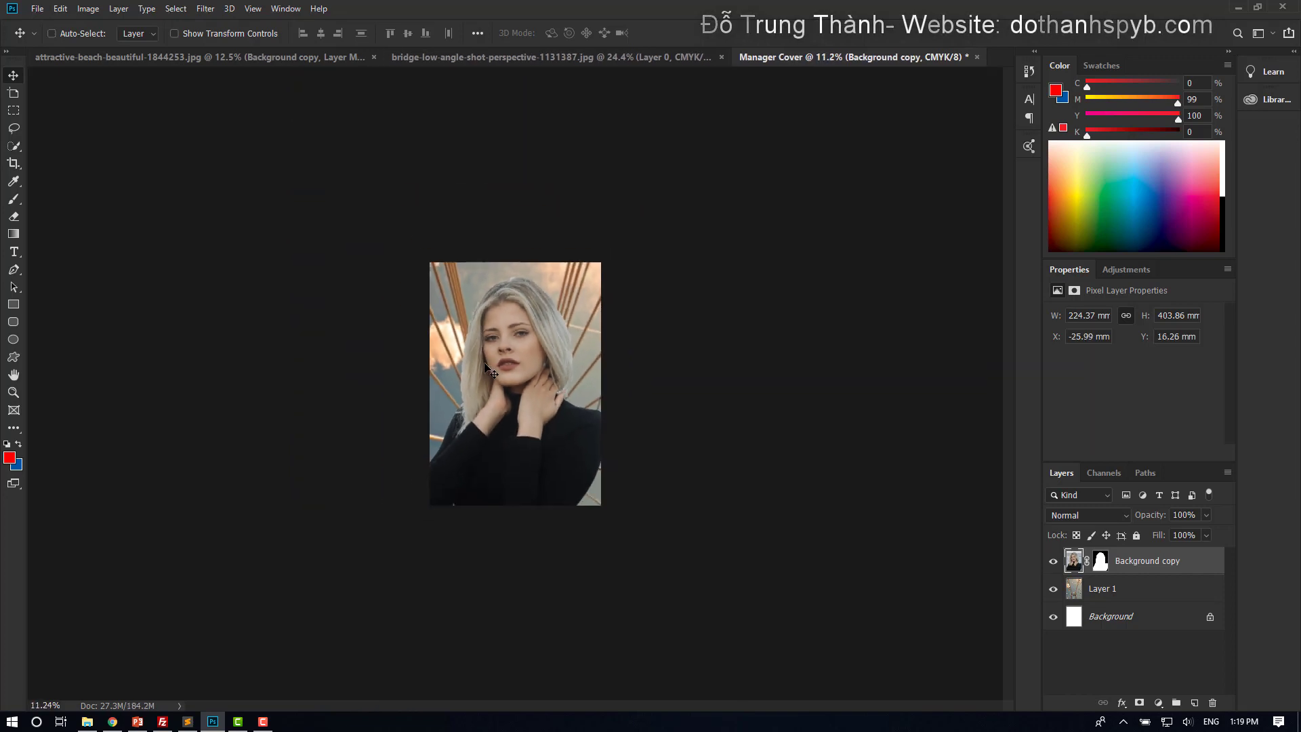
Scale the woman to about 64% and centre her along the bottom edge.
key(ctrl+t)
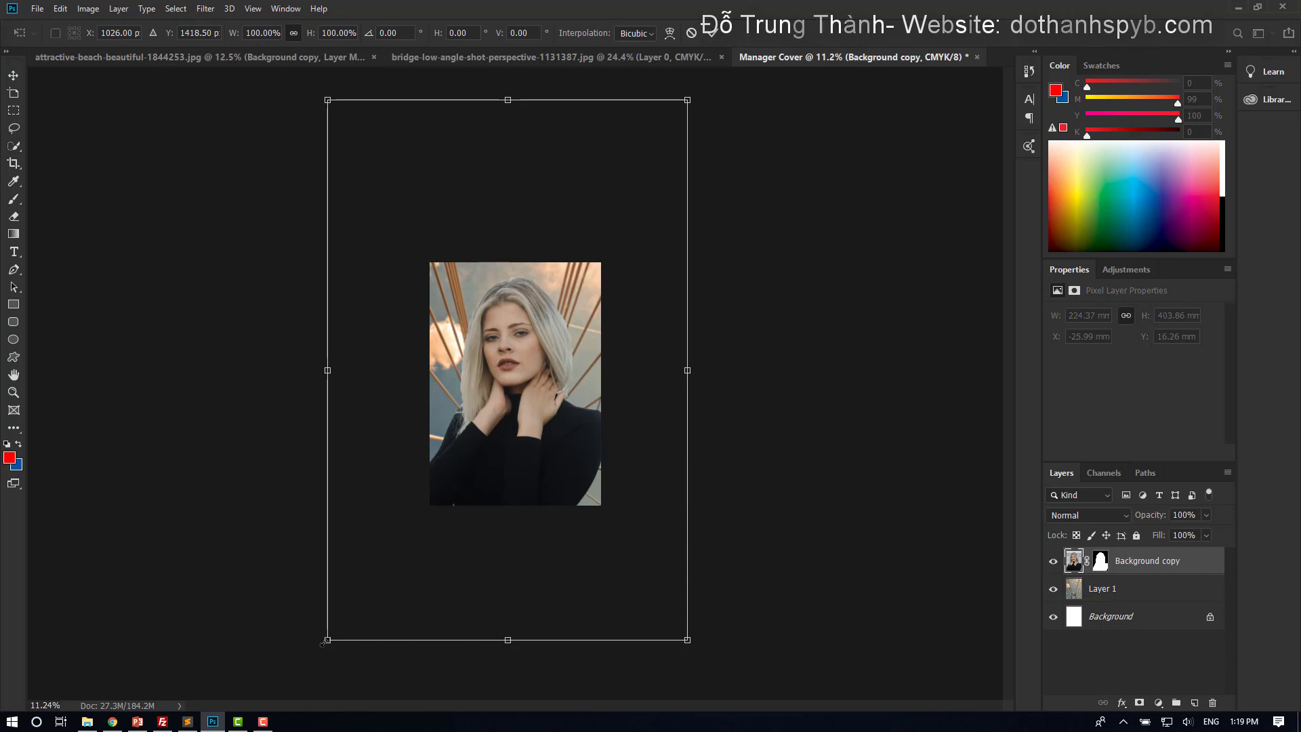
drag(328, 640, 412, 507)
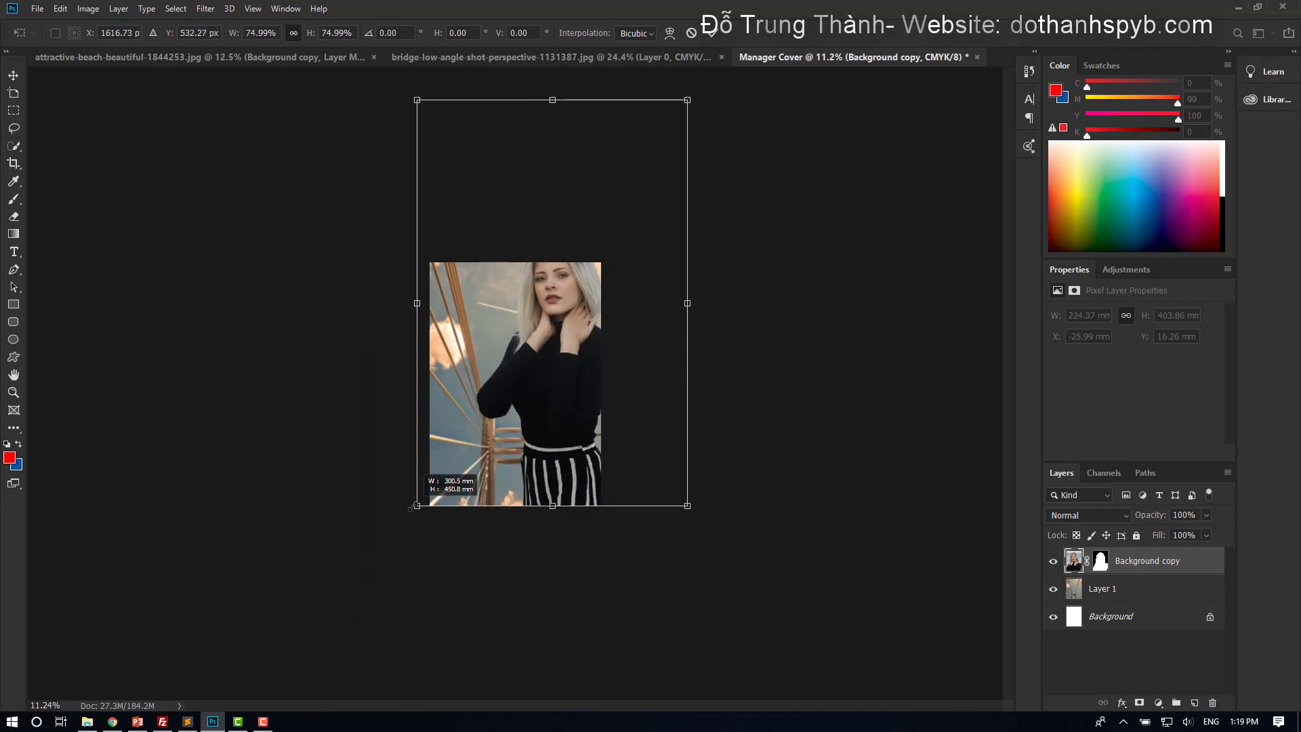
drag(687, 99, 626, 190)
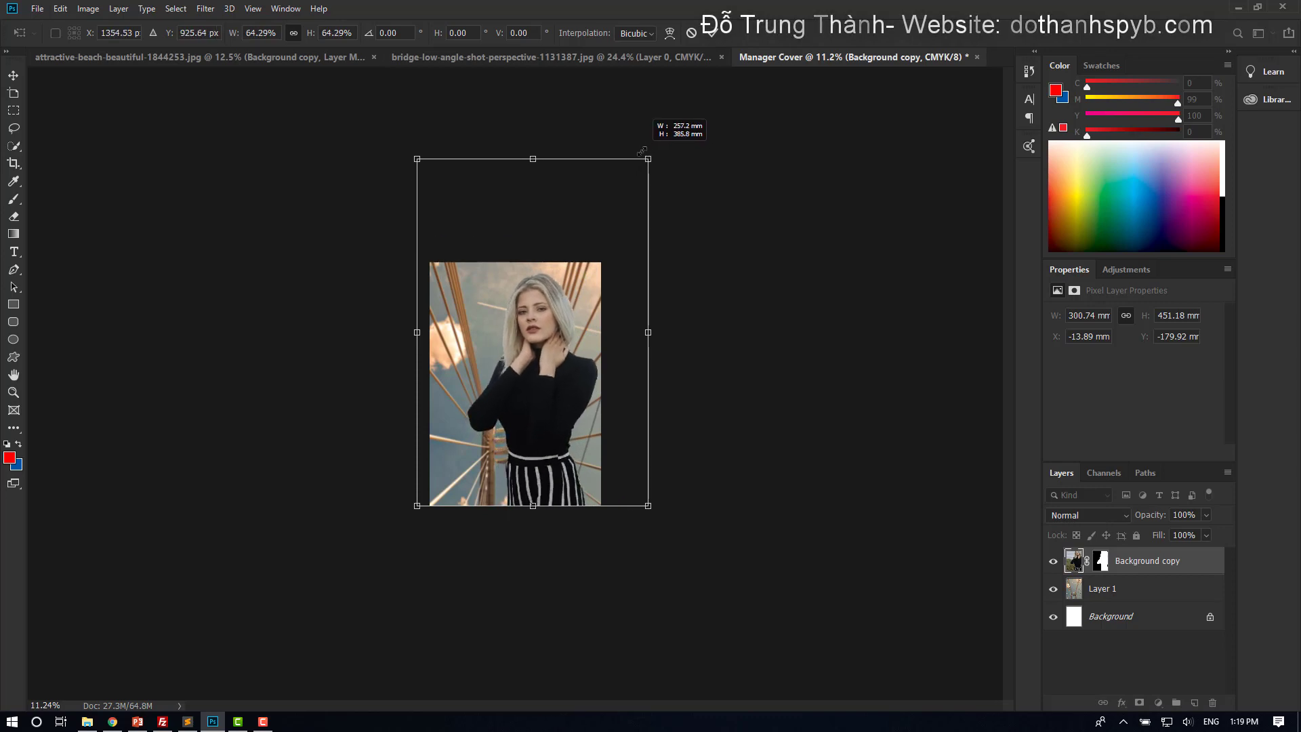
drag(625, 193, 648, 158)
drag(544, 406, 531, 406)
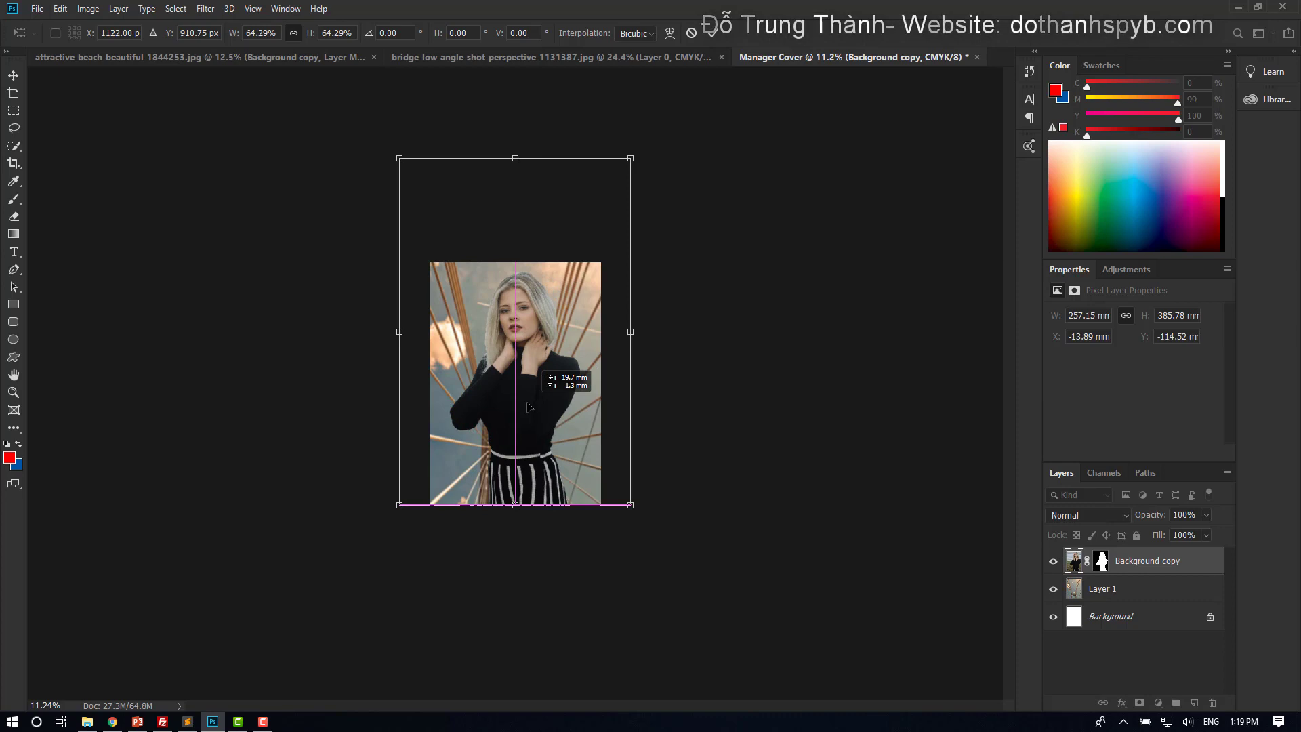
drag(529, 406, 528, 412)
key(Down)
key(Down)
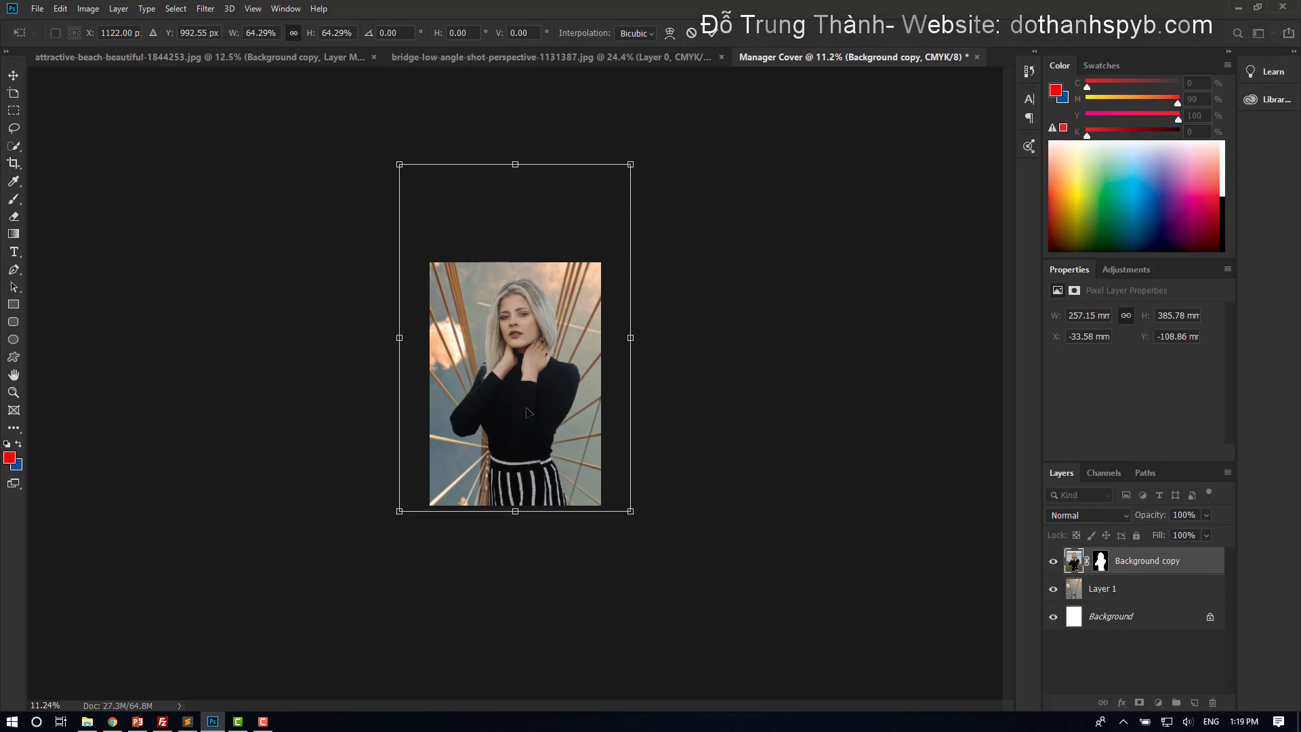
click(714, 32)
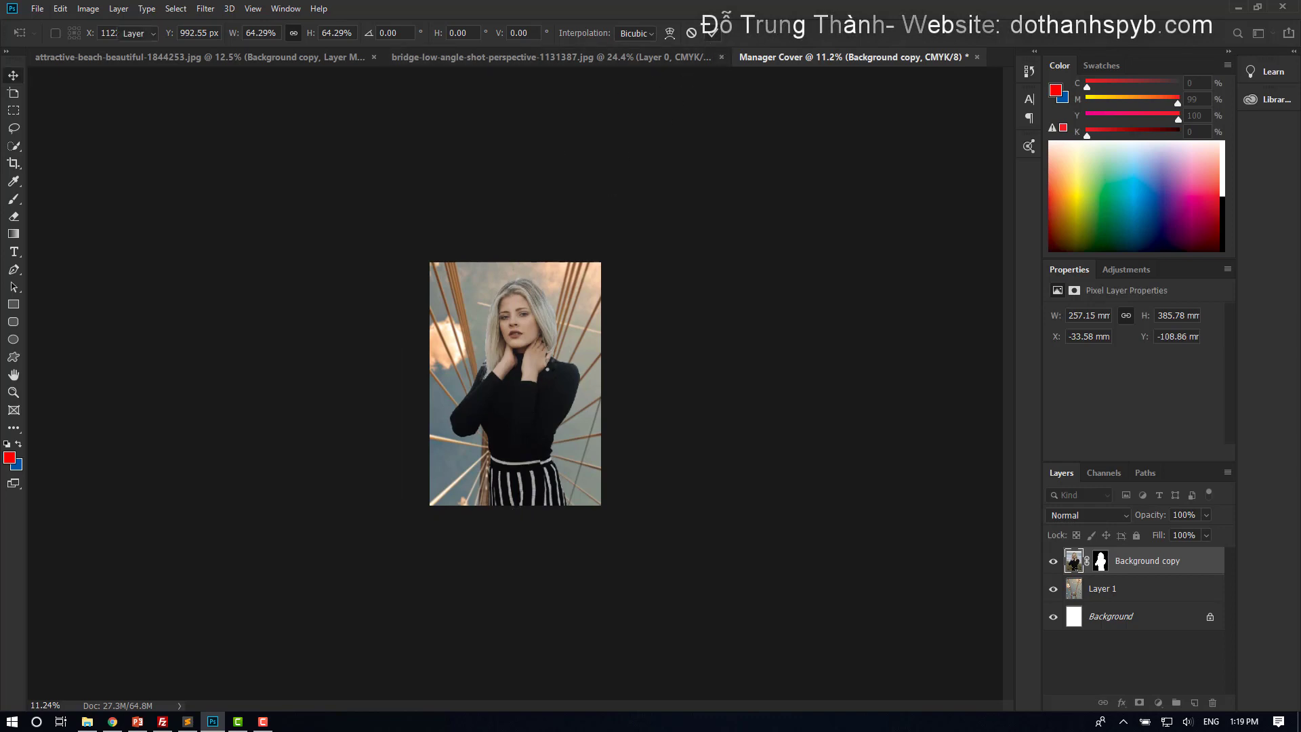
double_click(15, 375)
scroll(478, 544, down, 1)
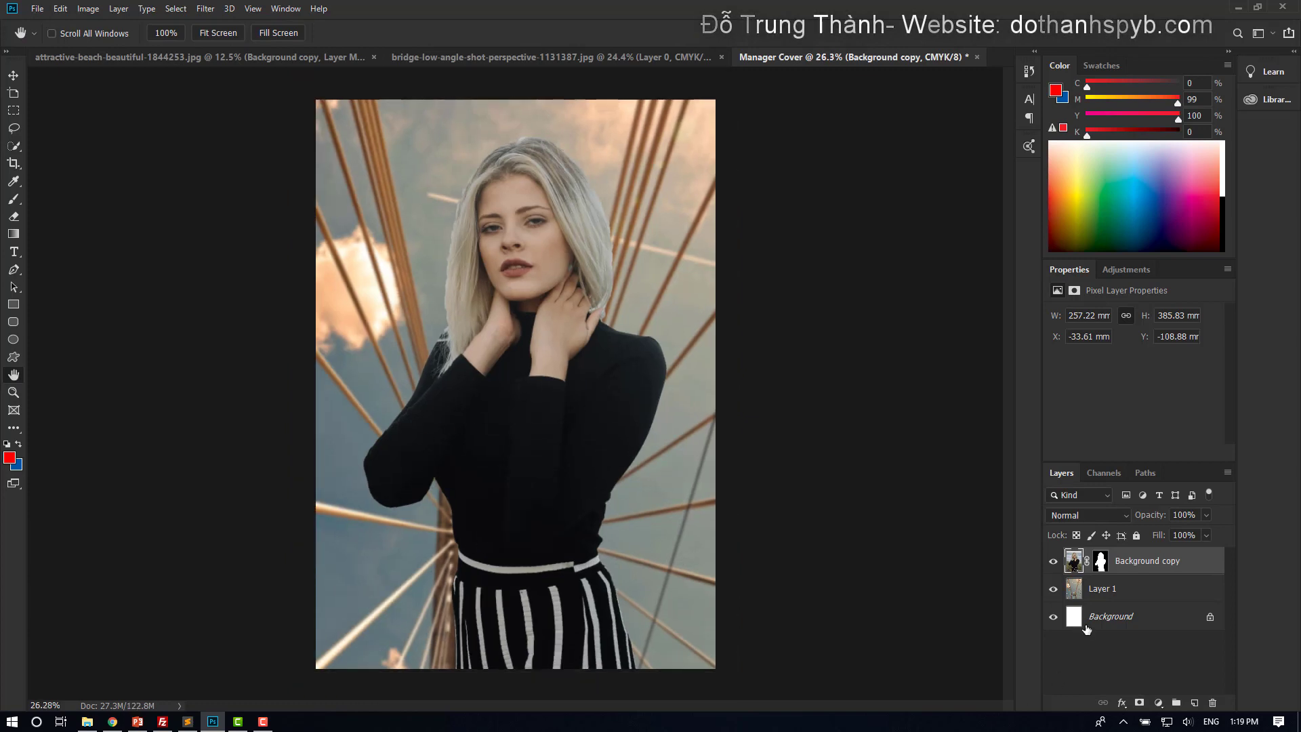
Add the 'Magazine Cover' title text layer above Layer 1 near the top left.
click(1105, 590)
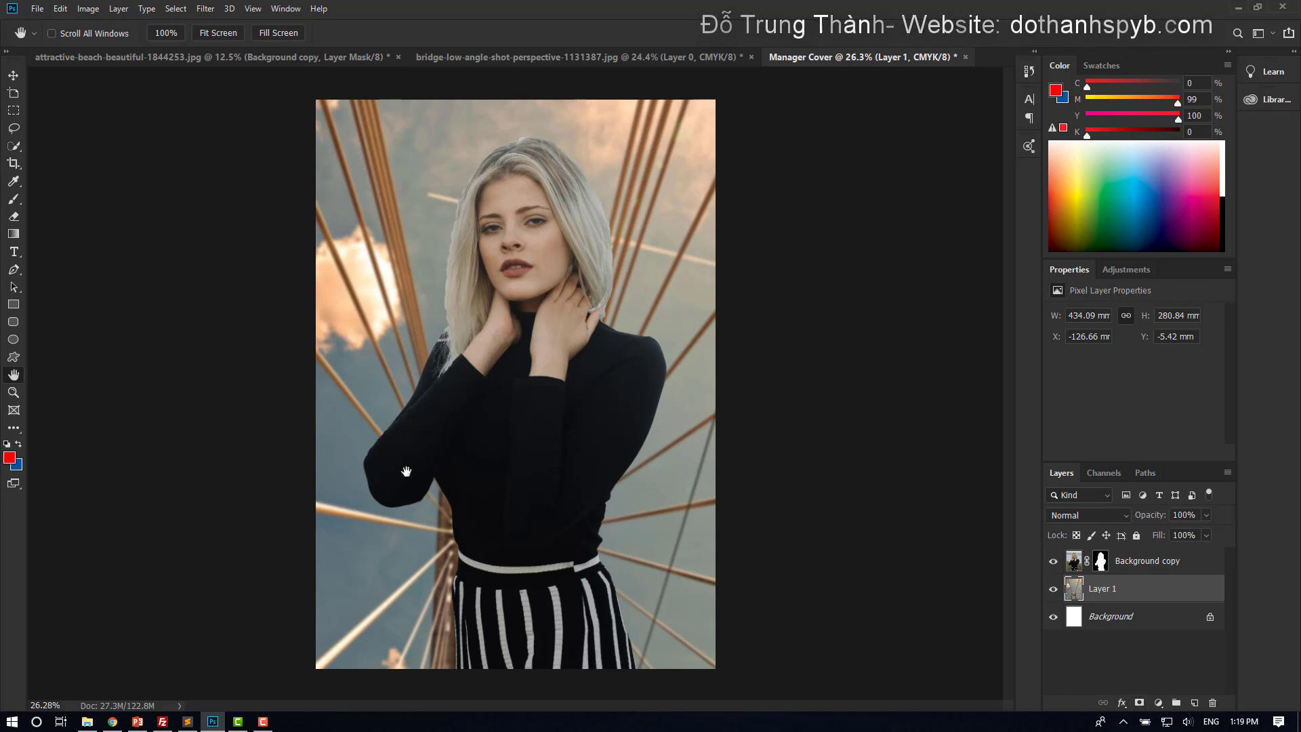
click(14, 252)
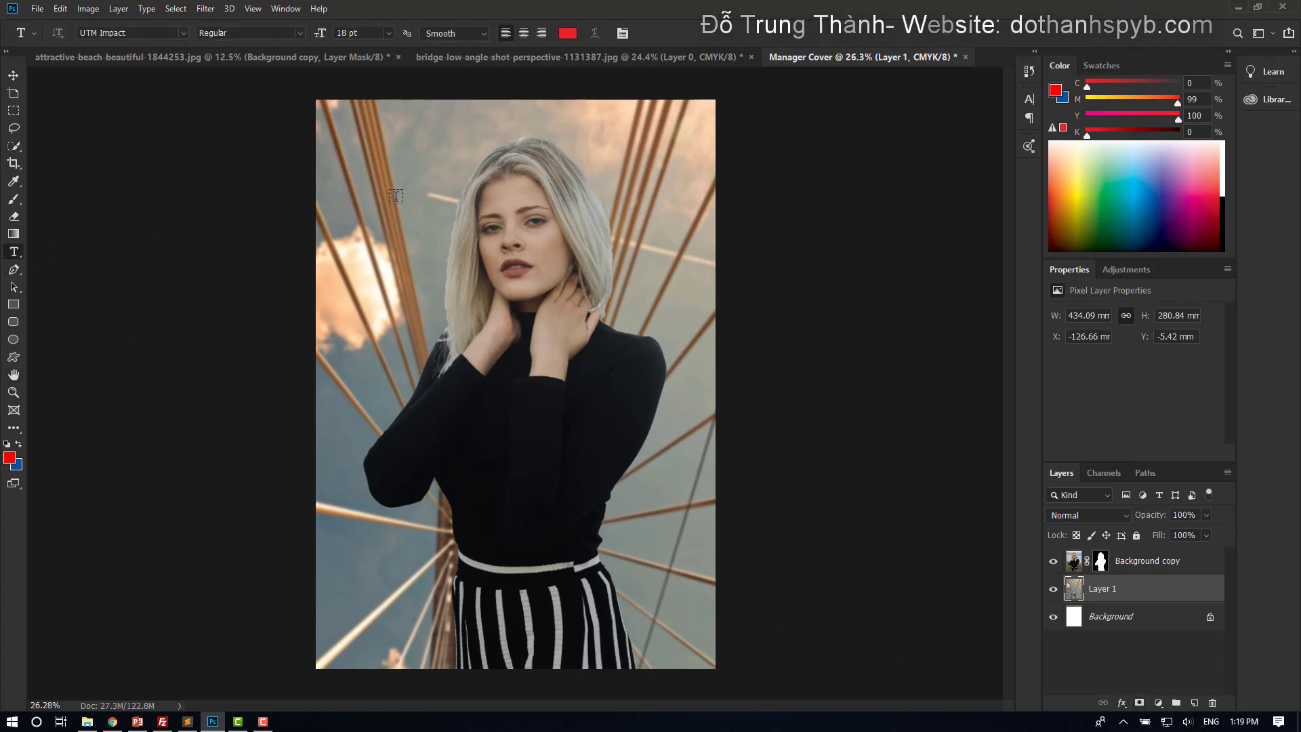
click(362, 175)
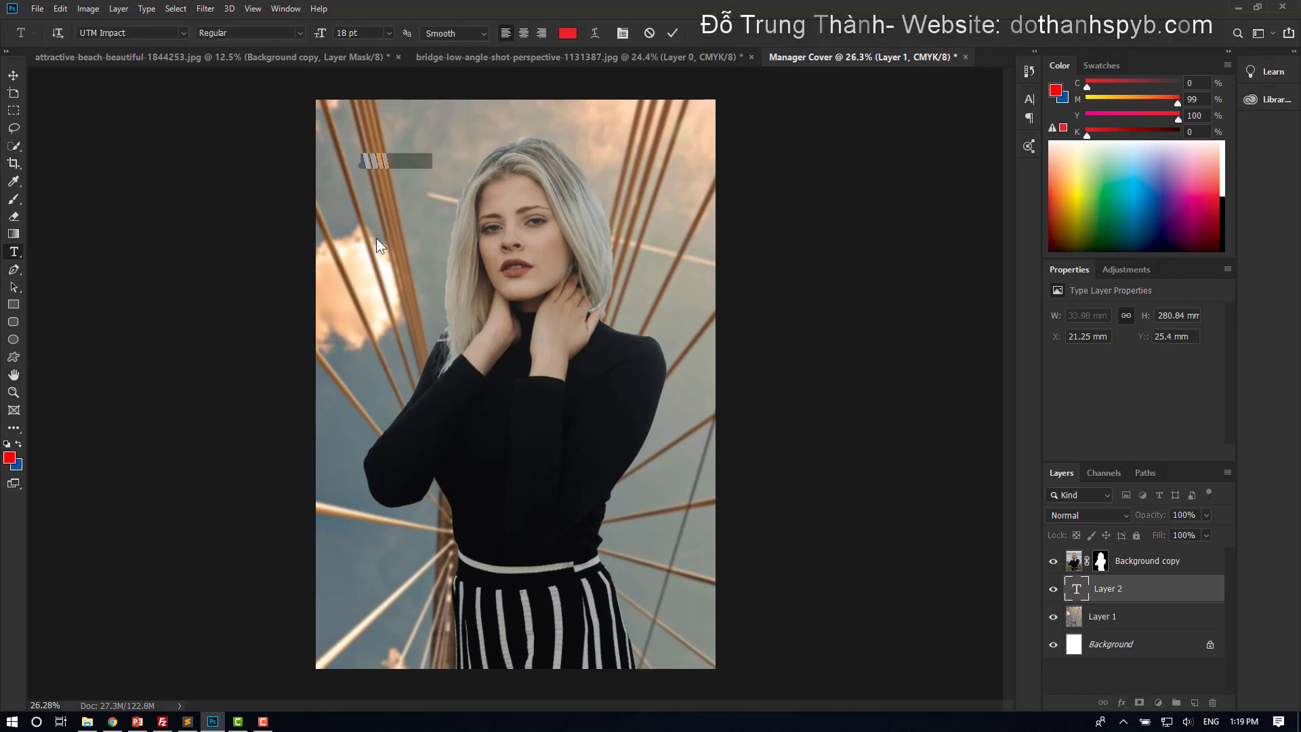
text(Na)
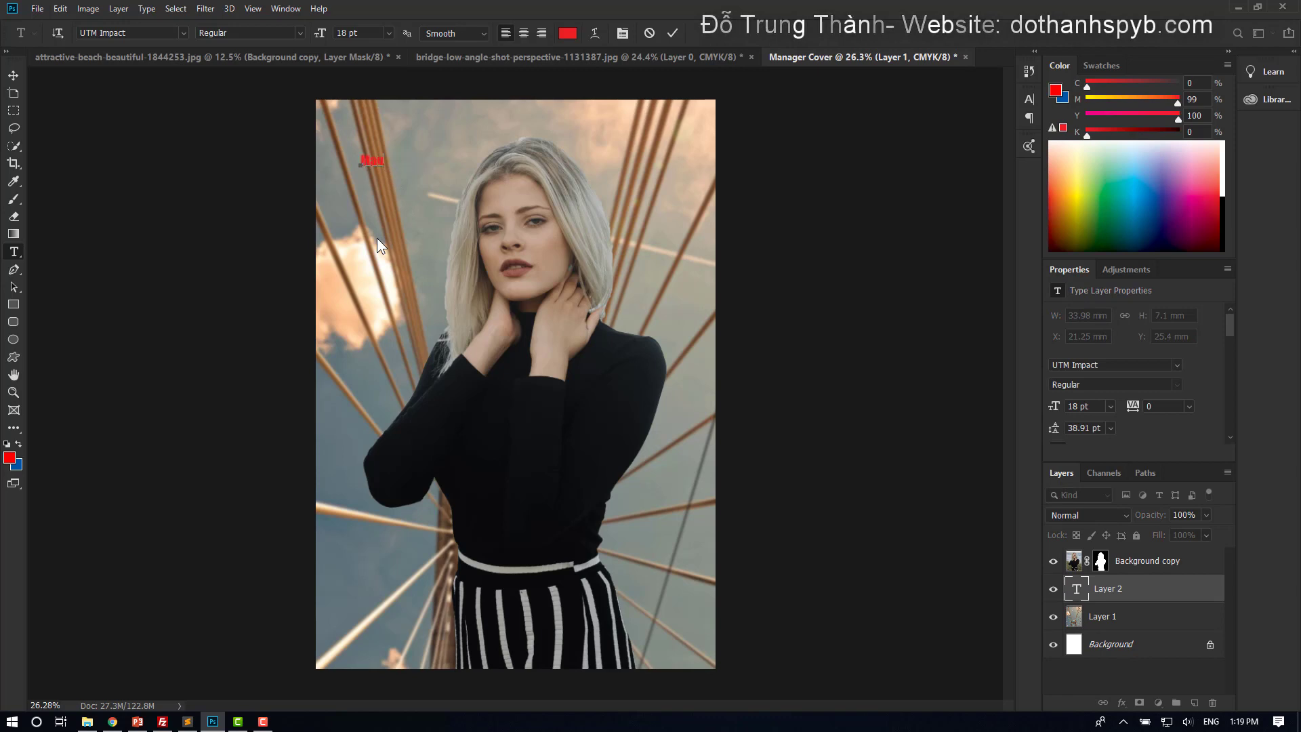
text(mzine)
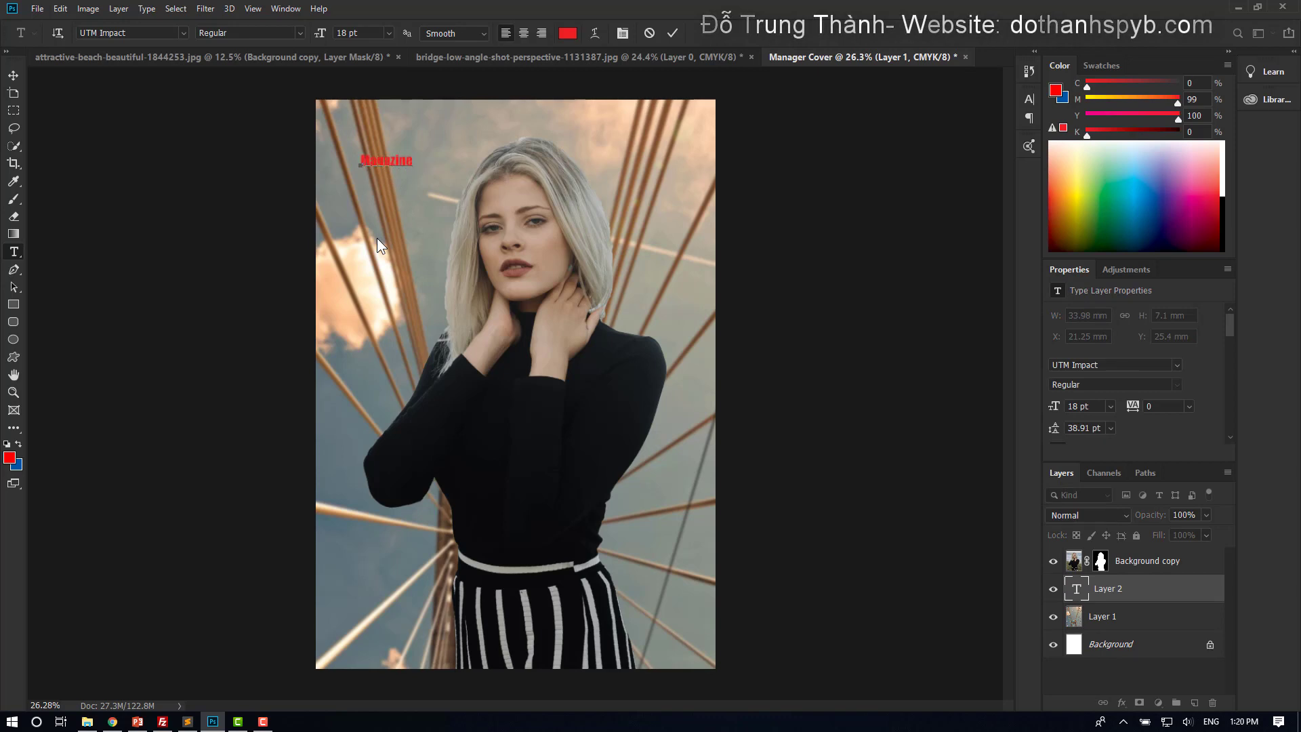
text( Cover)
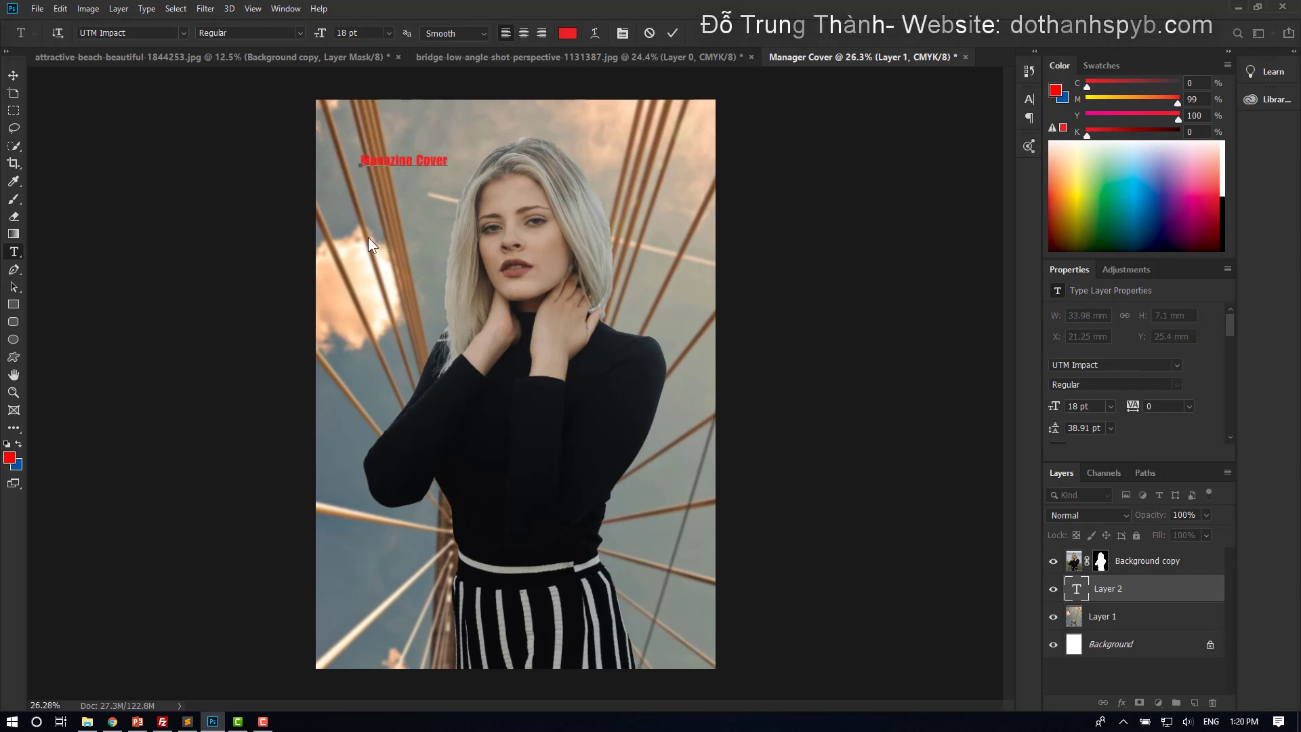
click(13, 75)
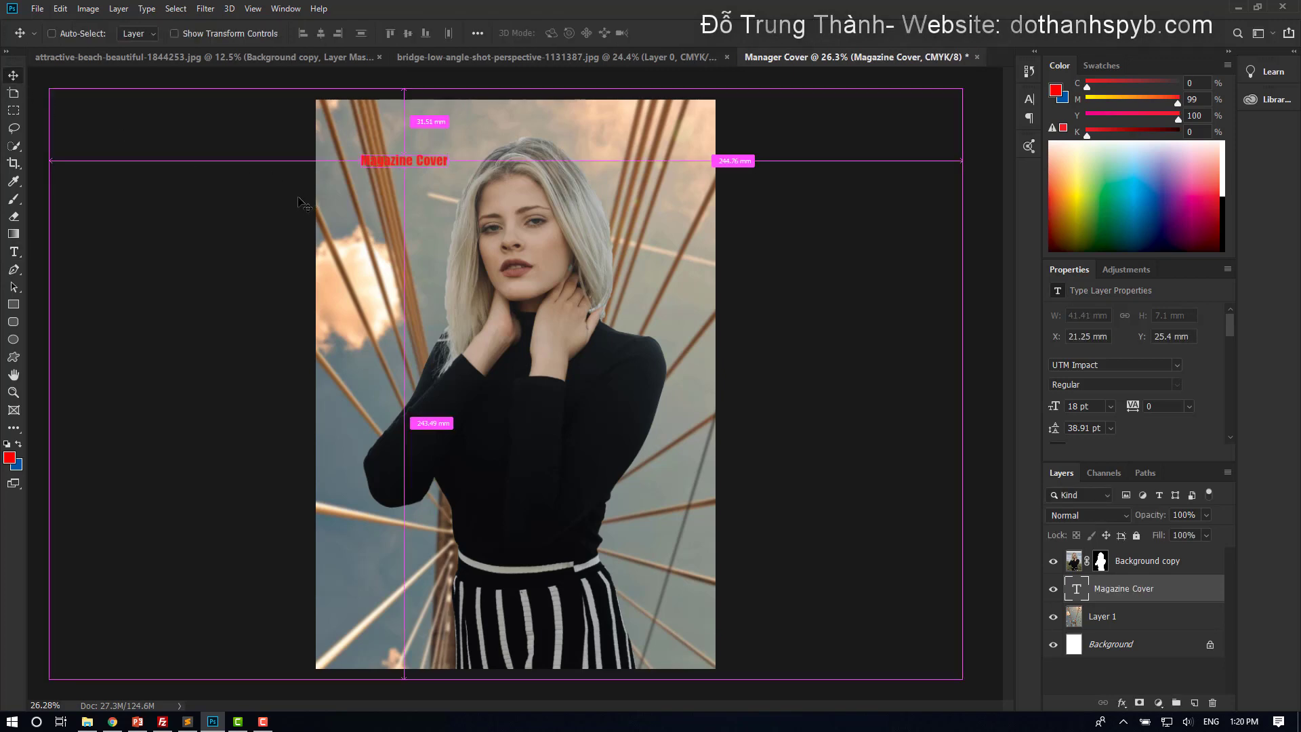
Scale the title to about 81 pt so it spans the top of the cover.
key(ctrl+t)
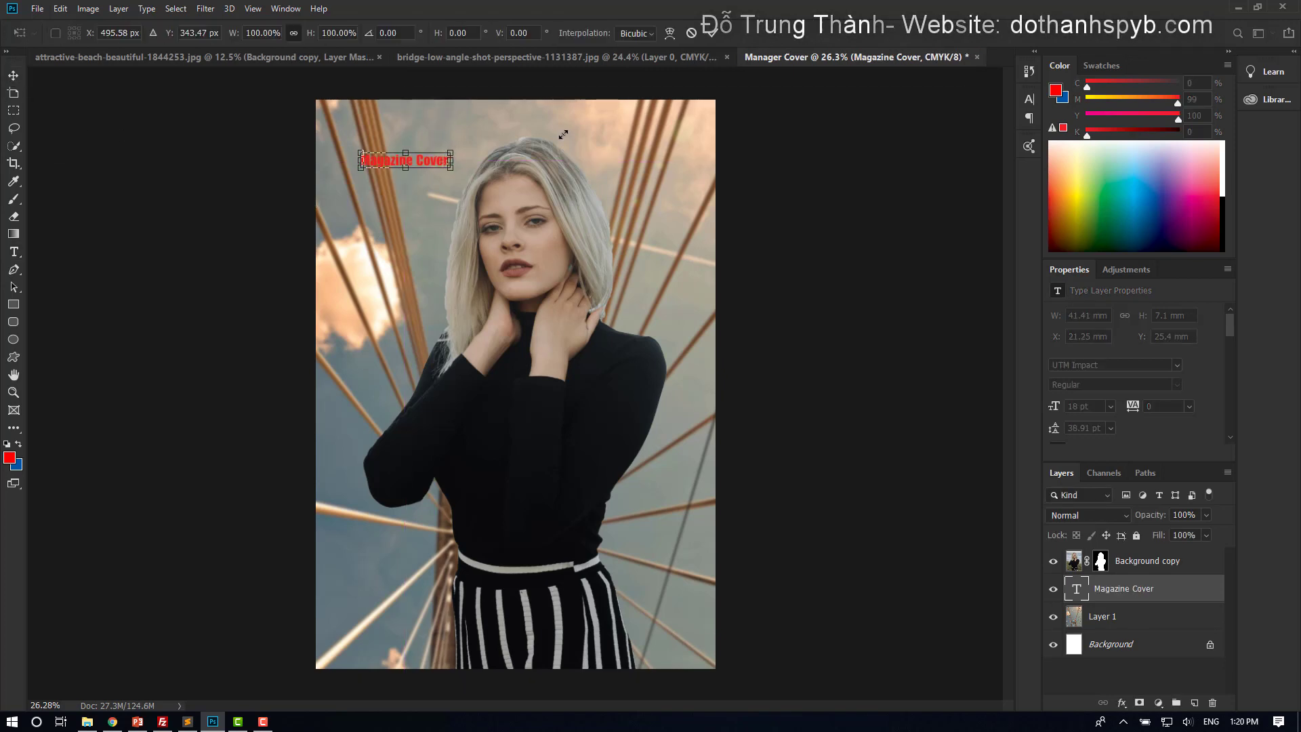
drag(447, 154, 715, 120)
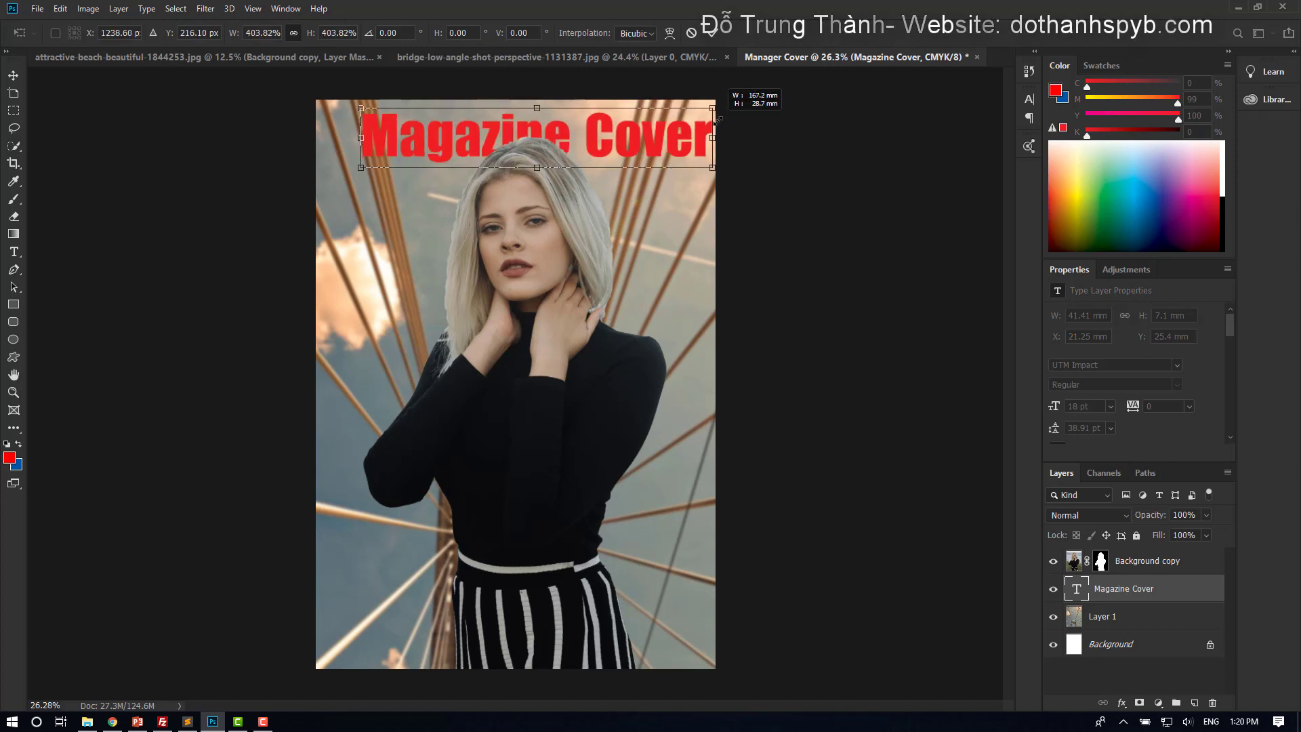
drag(714, 121, 715, 120)
drag(360, 168, 323, 190)
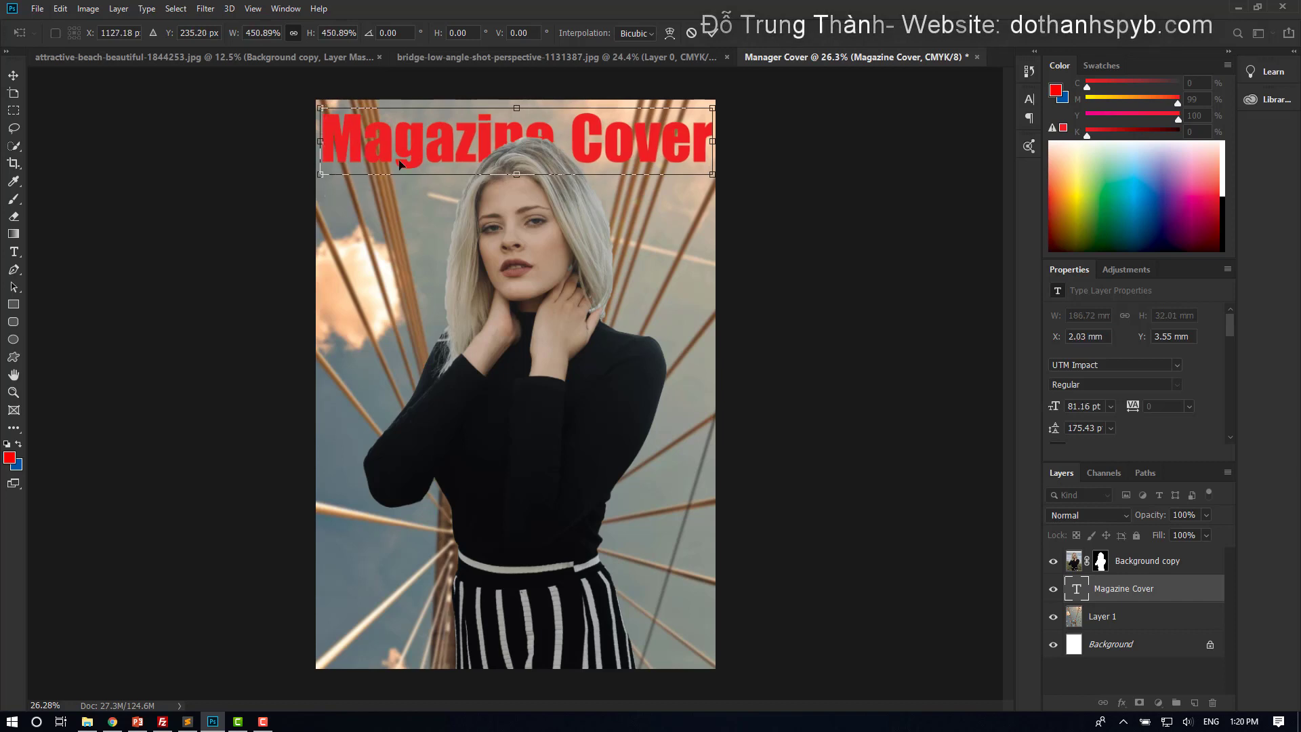
click(709, 31)
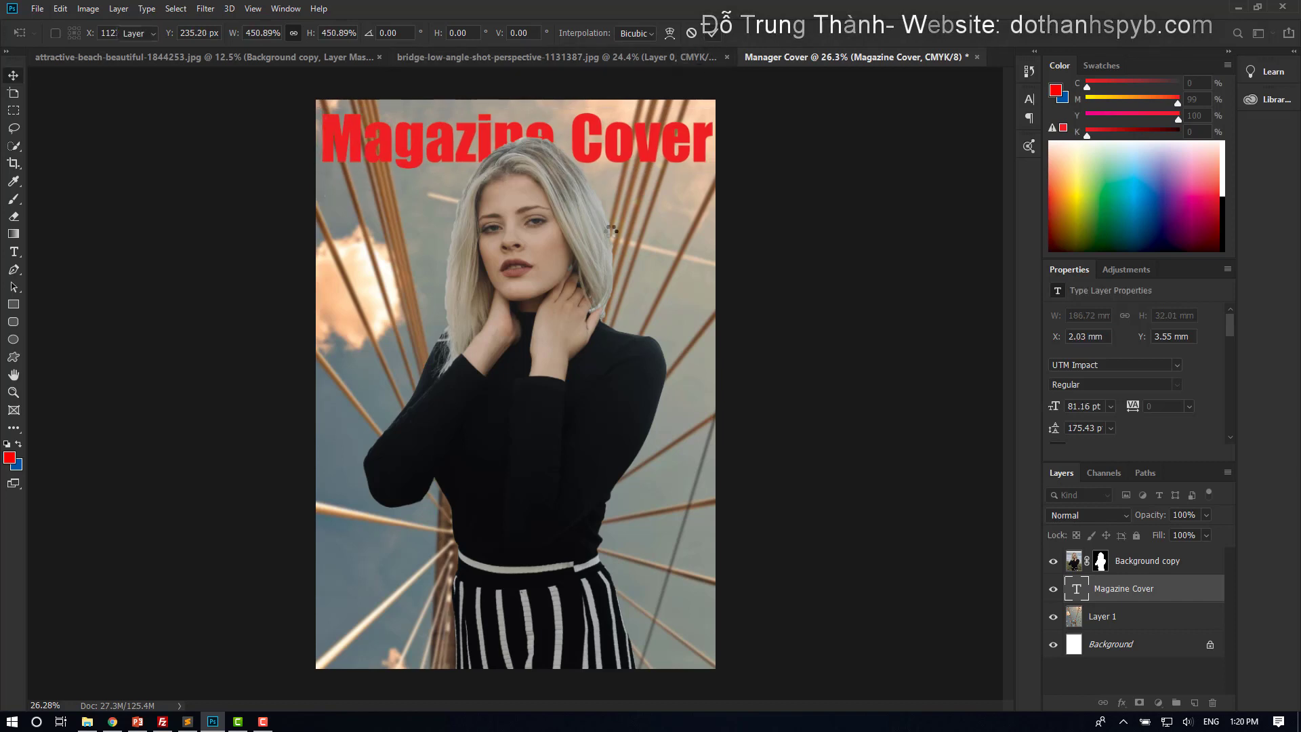
Add a 12 px white Stroke effect to the Magazine Cover title layer.
click(1122, 702)
click(1010, 561)
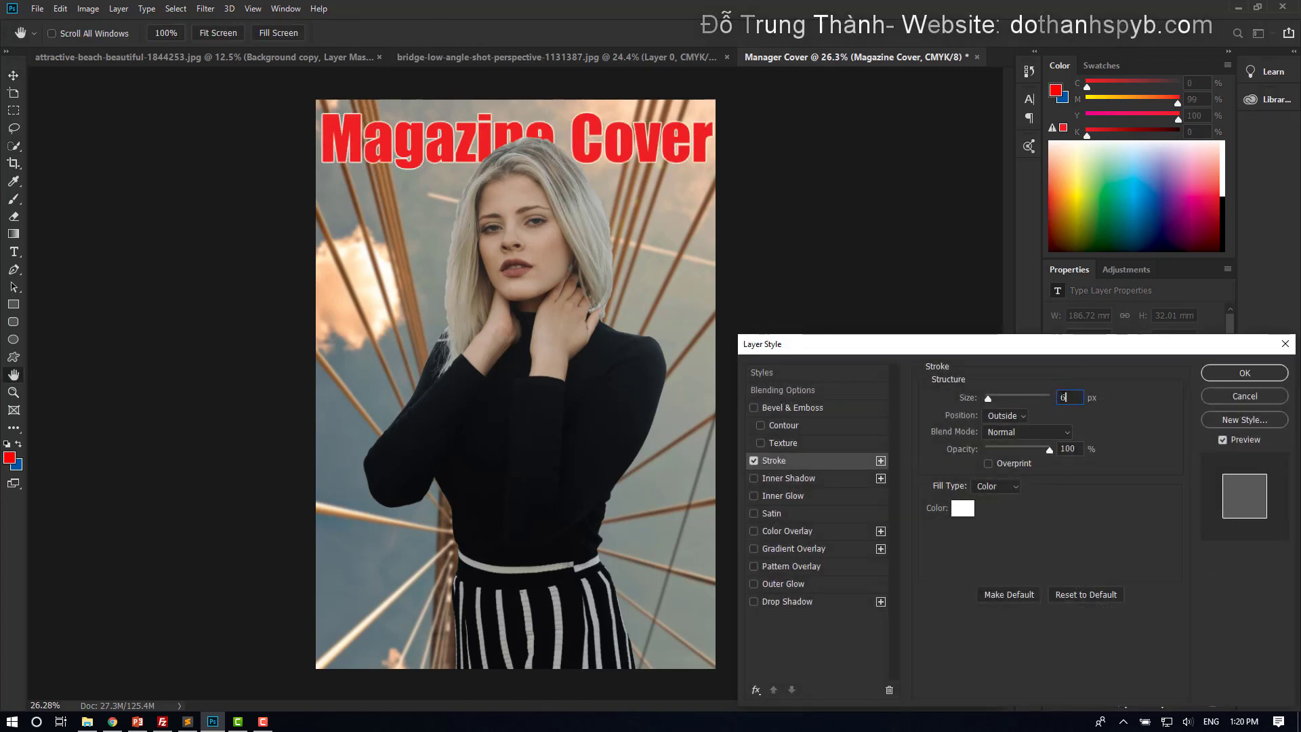
text(12)
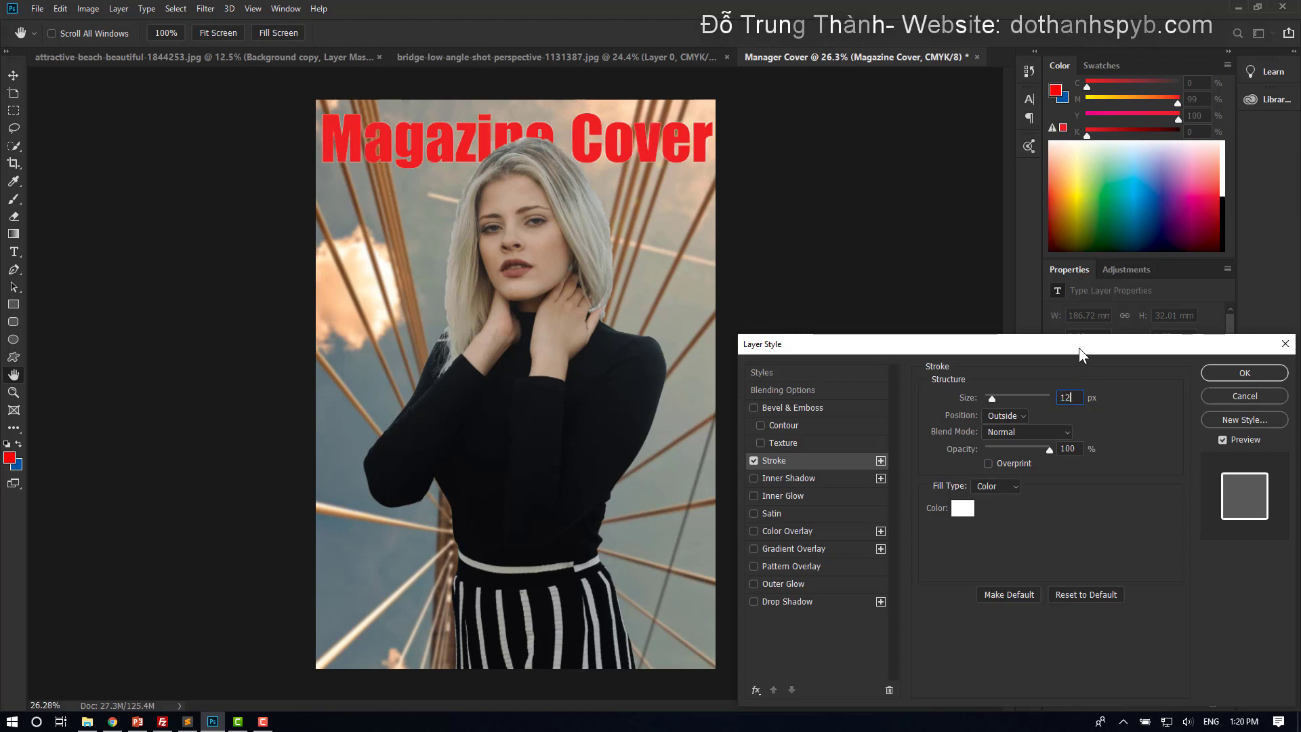
click(1230, 372)
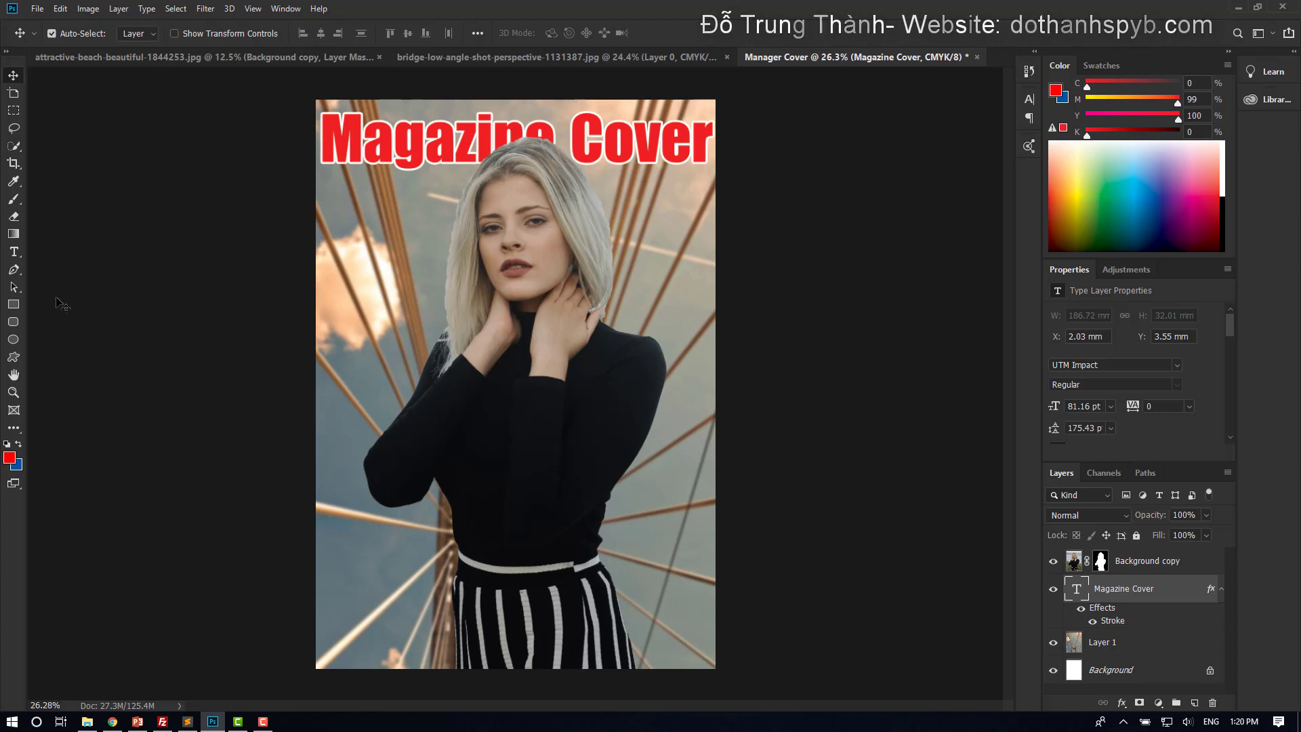
Add a red paragraph box above Background copy, trimmed to begin 'adipiscing elit'.
click(14, 250)
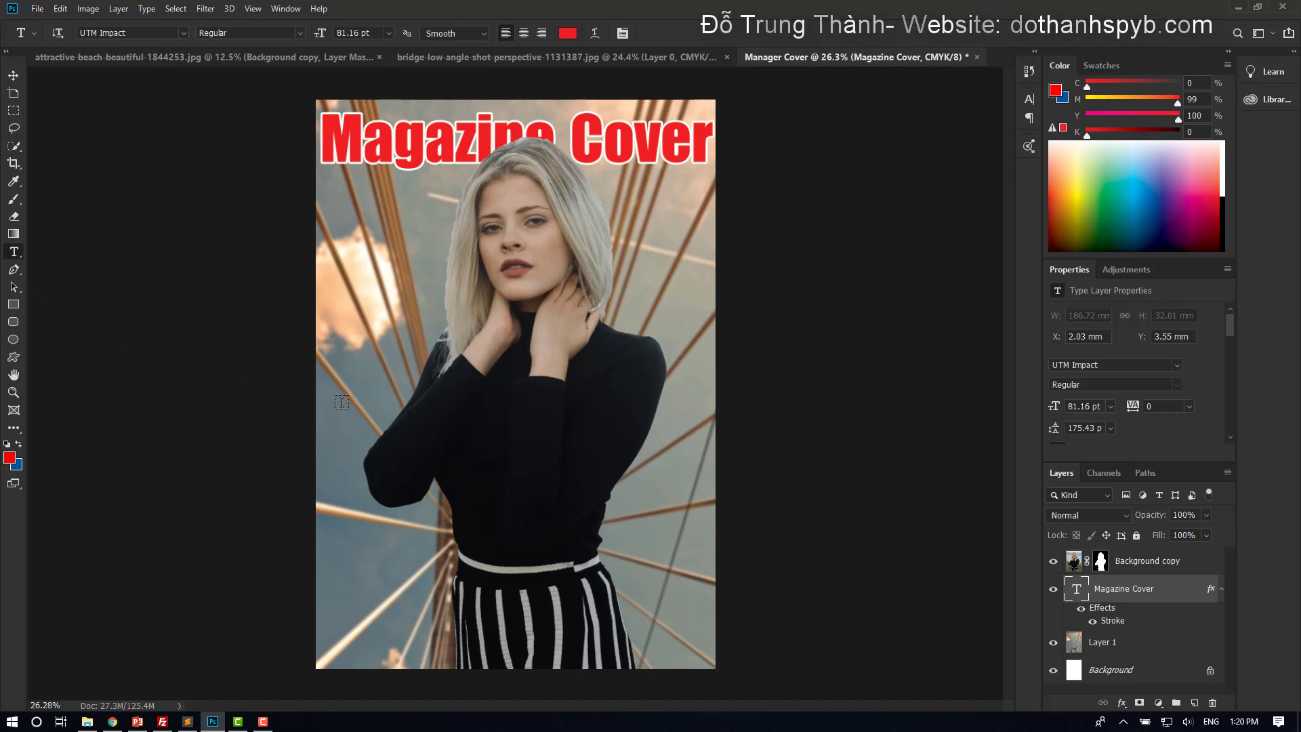
drag(342, 402, 699, 654)
click(432, 452)
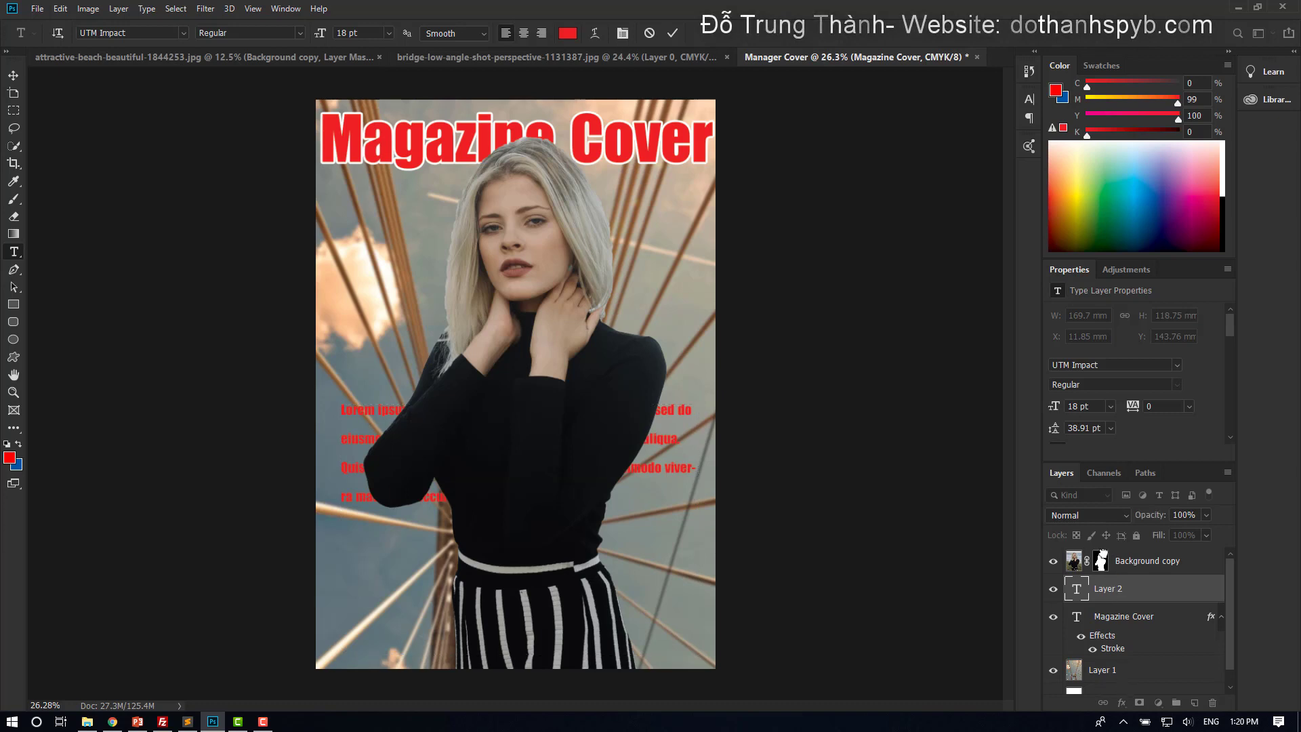
drag(1103, 556, 1039, 580)
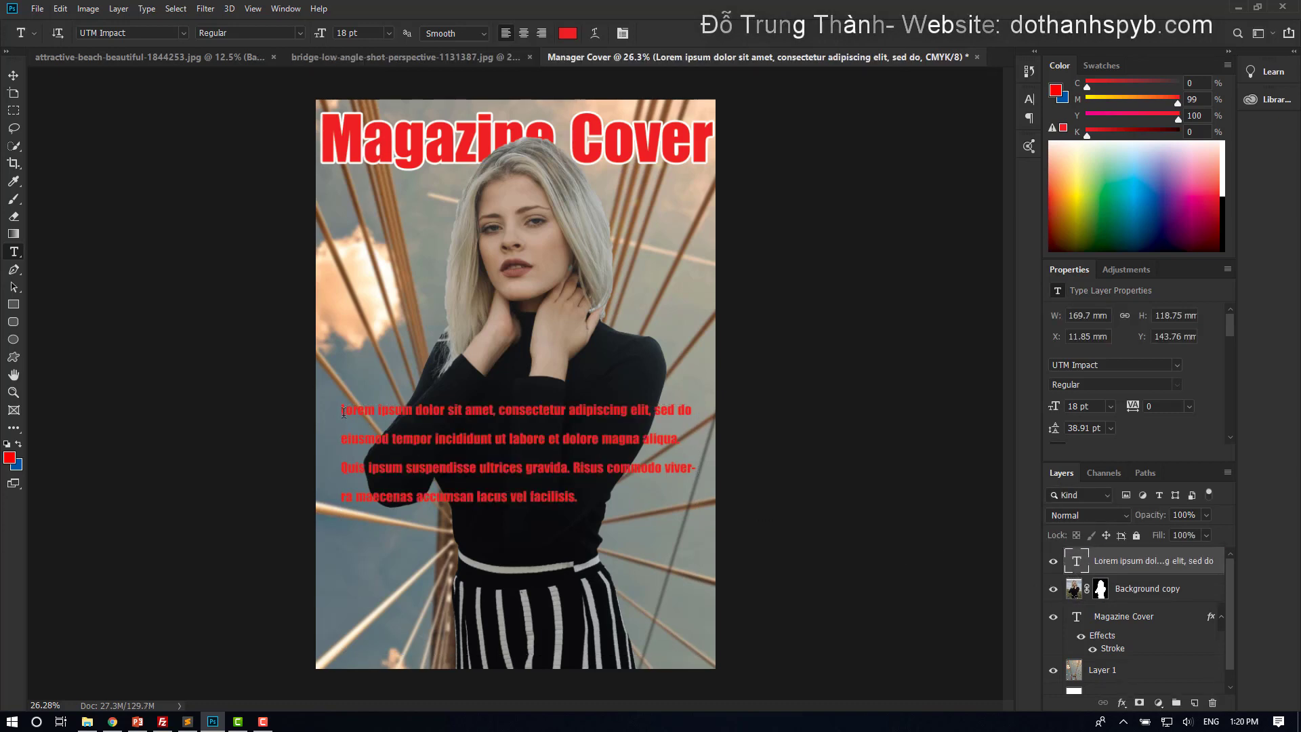
mouse_move(340, 410)
mouse_down()
mouse_move(472, 409)
mouse_move(395, 410)
mouse_up()
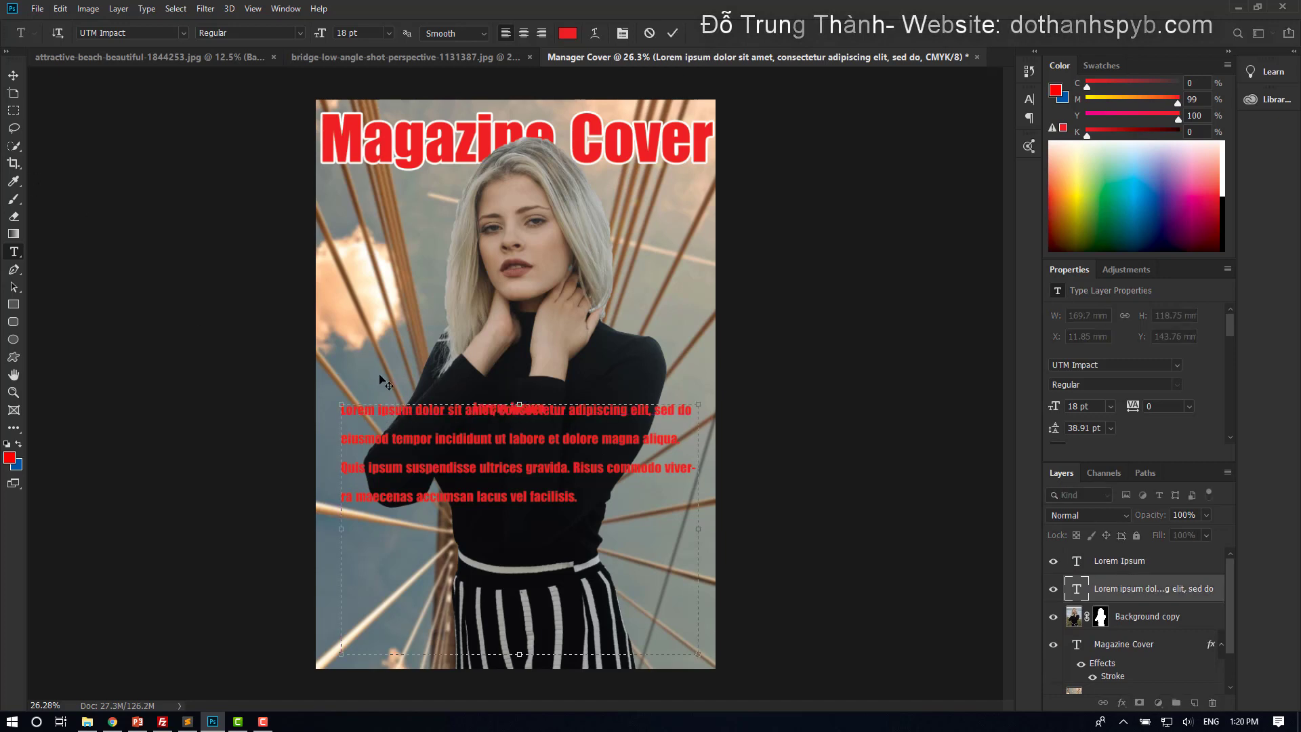
drag(342, 412, 458, 410)
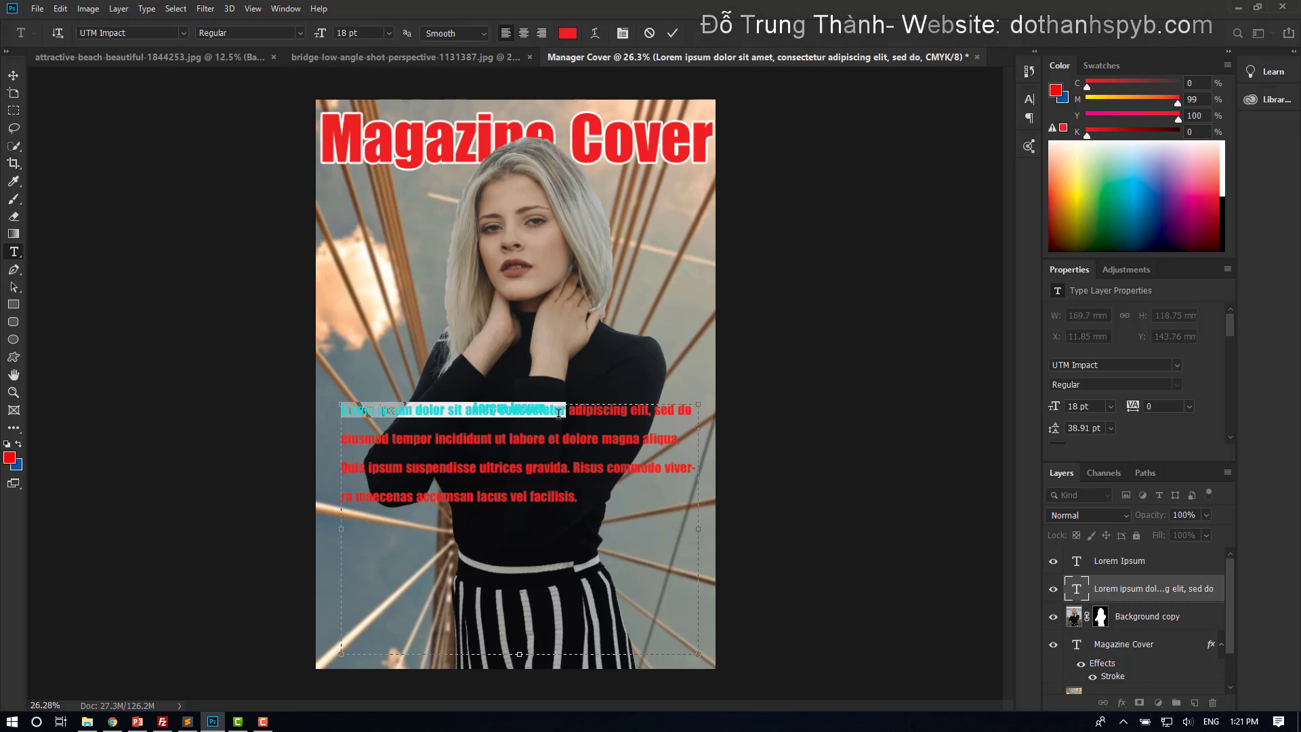
key(BackSpace)
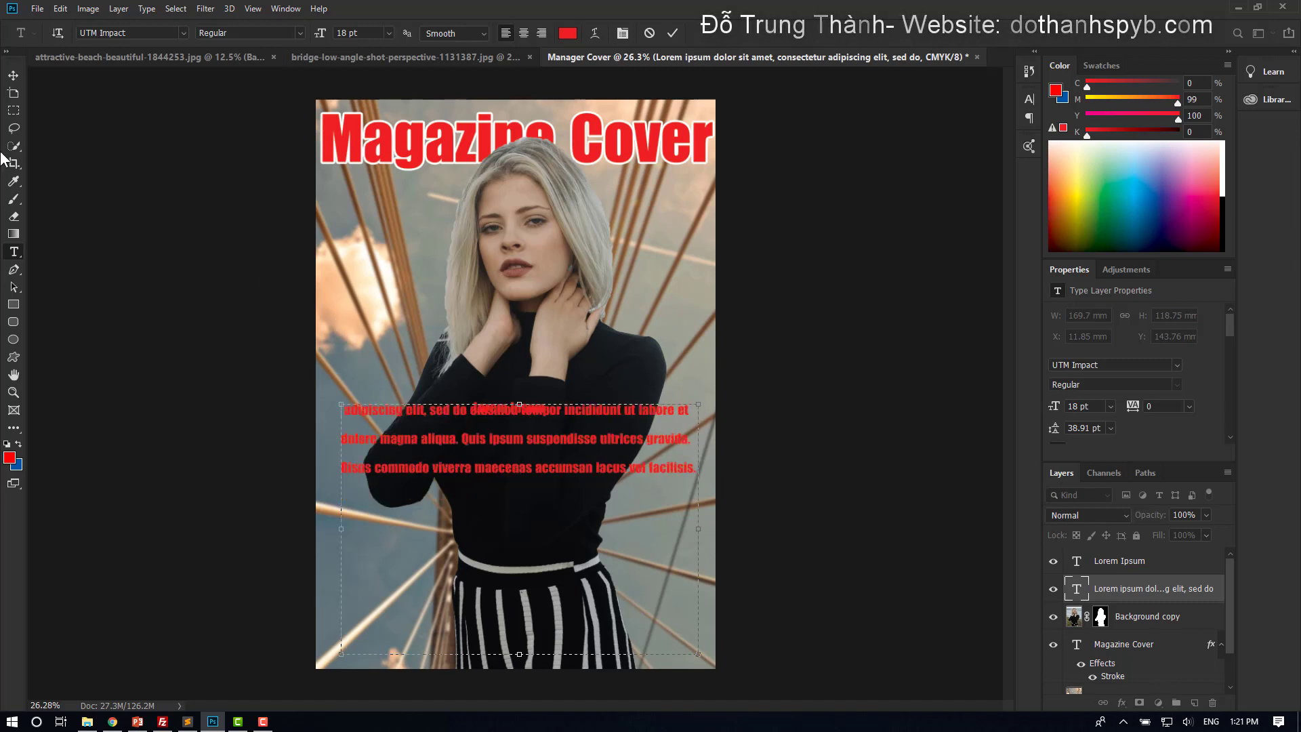
Paste 'Lorem ipsum dolor sit amet, consectetur' as new text, breaking the line after 'dolor'.
click(344, 315)
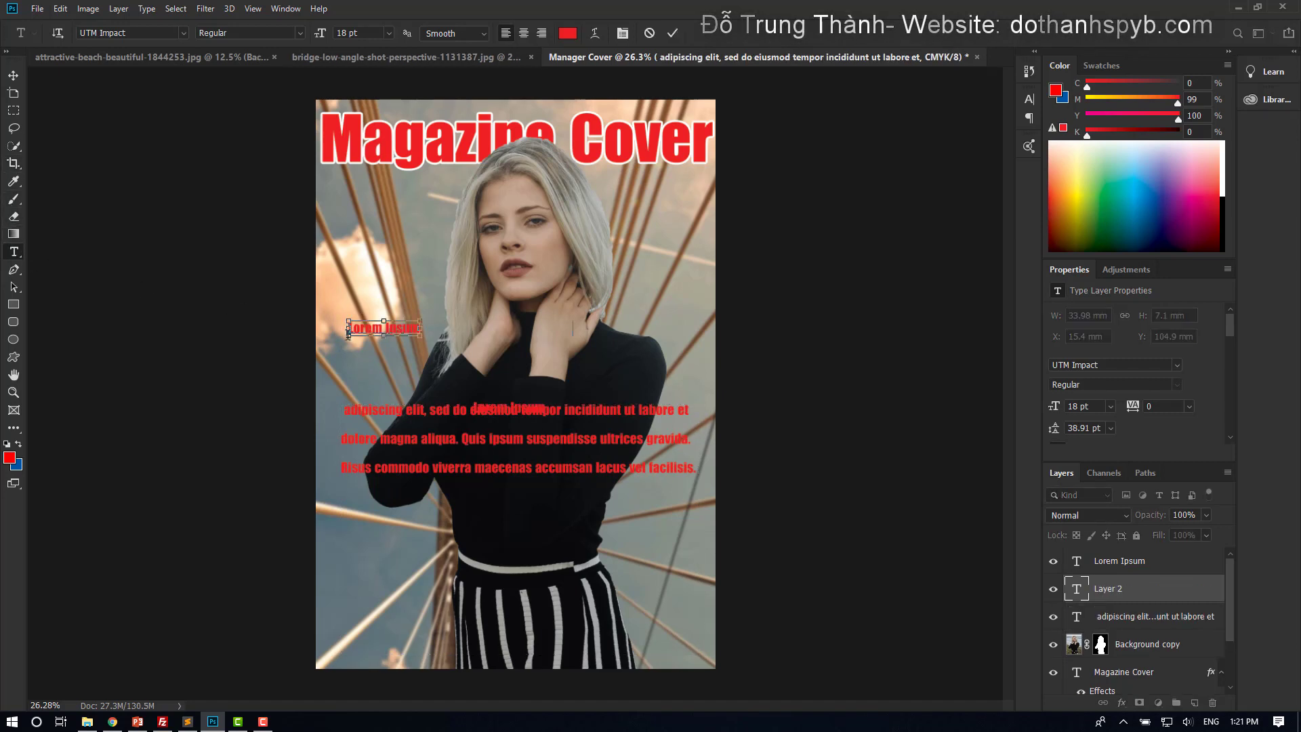
text(Lorem ipsum dolor sit amet, consectetur)
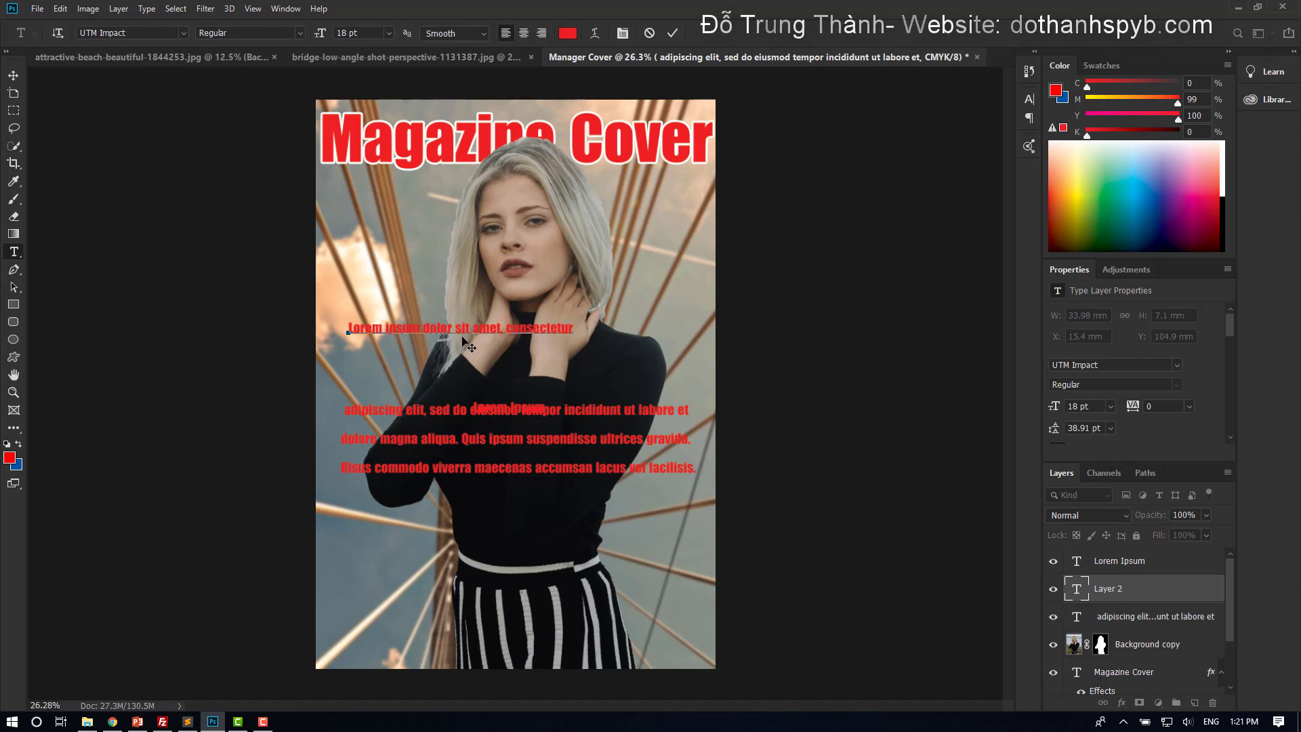
key(Return)
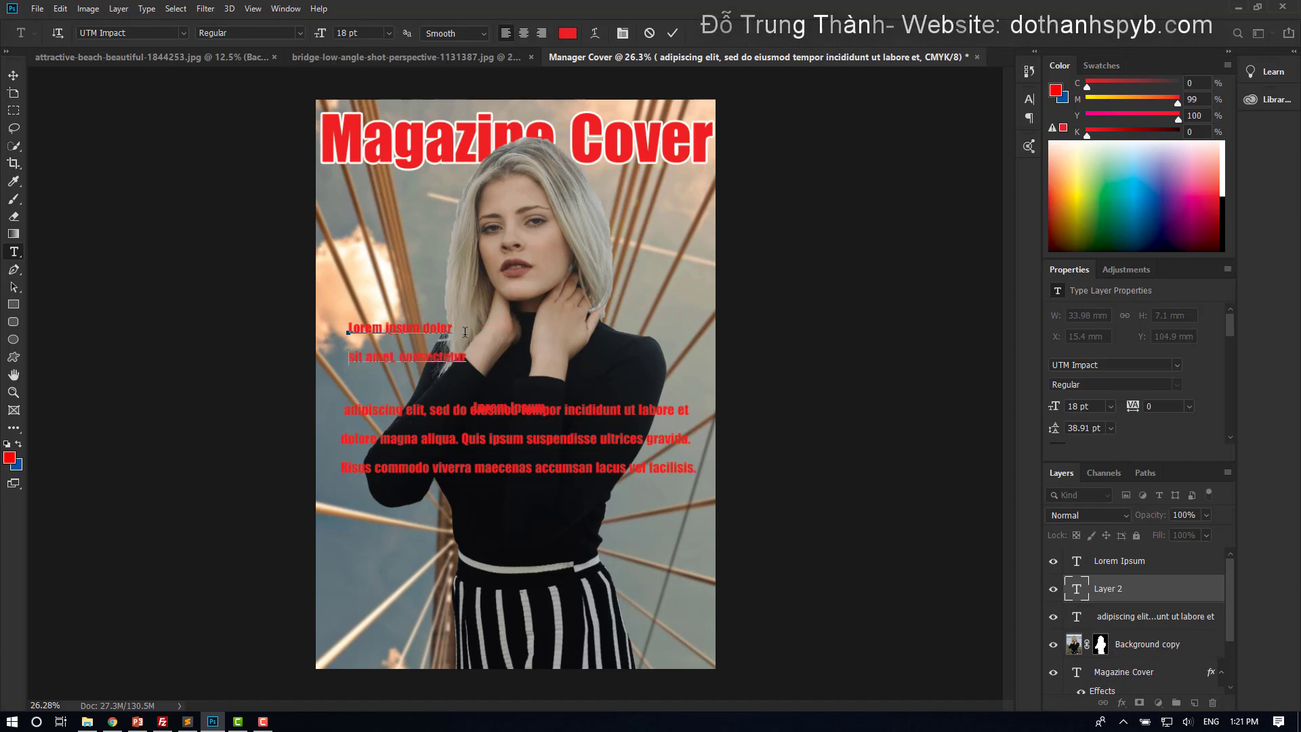
click(14, 75)
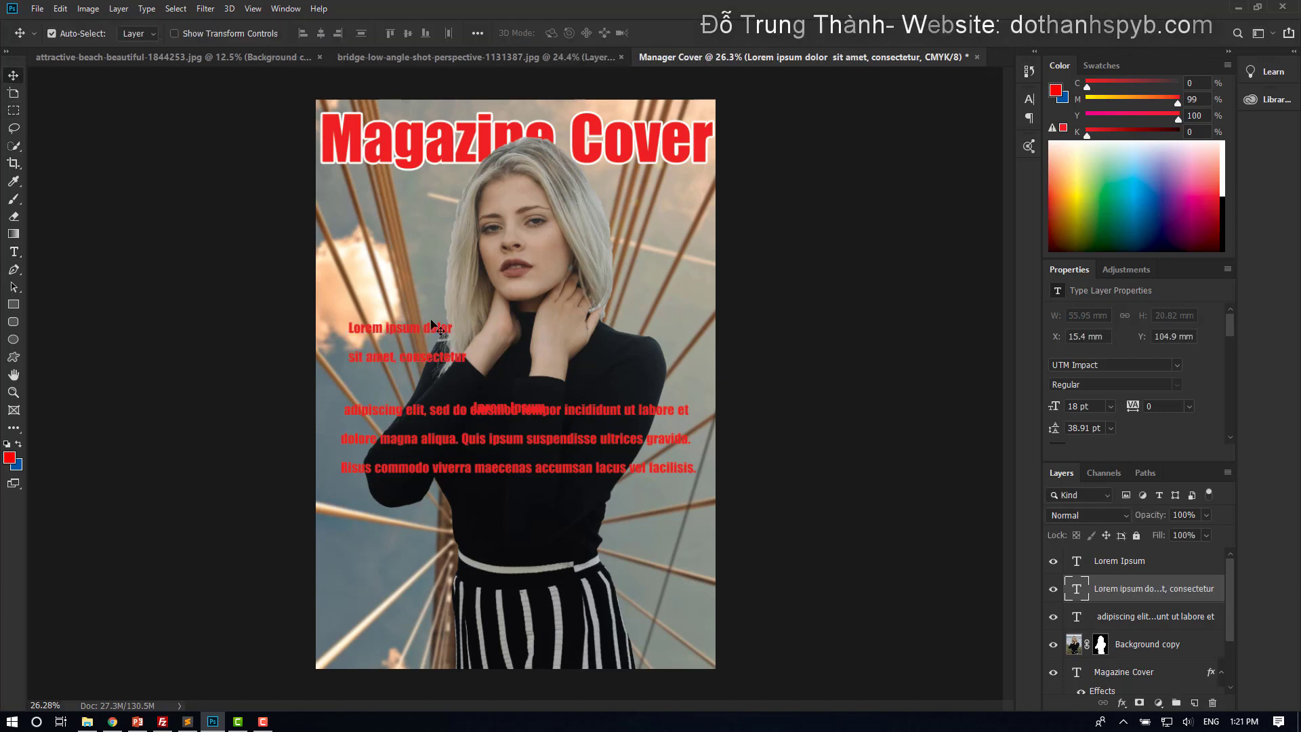
Set the heading to 24 pt size with 24 pt leading and move it beside the woman's neck.
click(1029, 100)
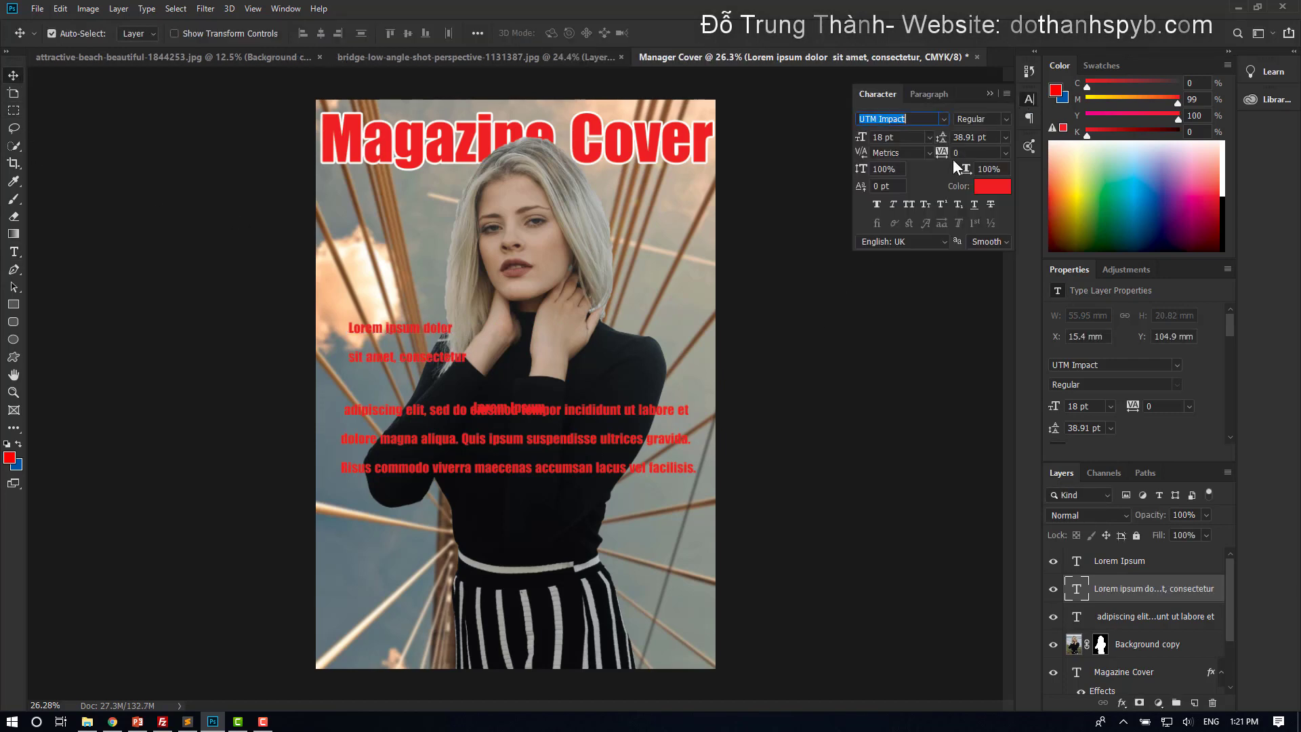
click(930, 137)
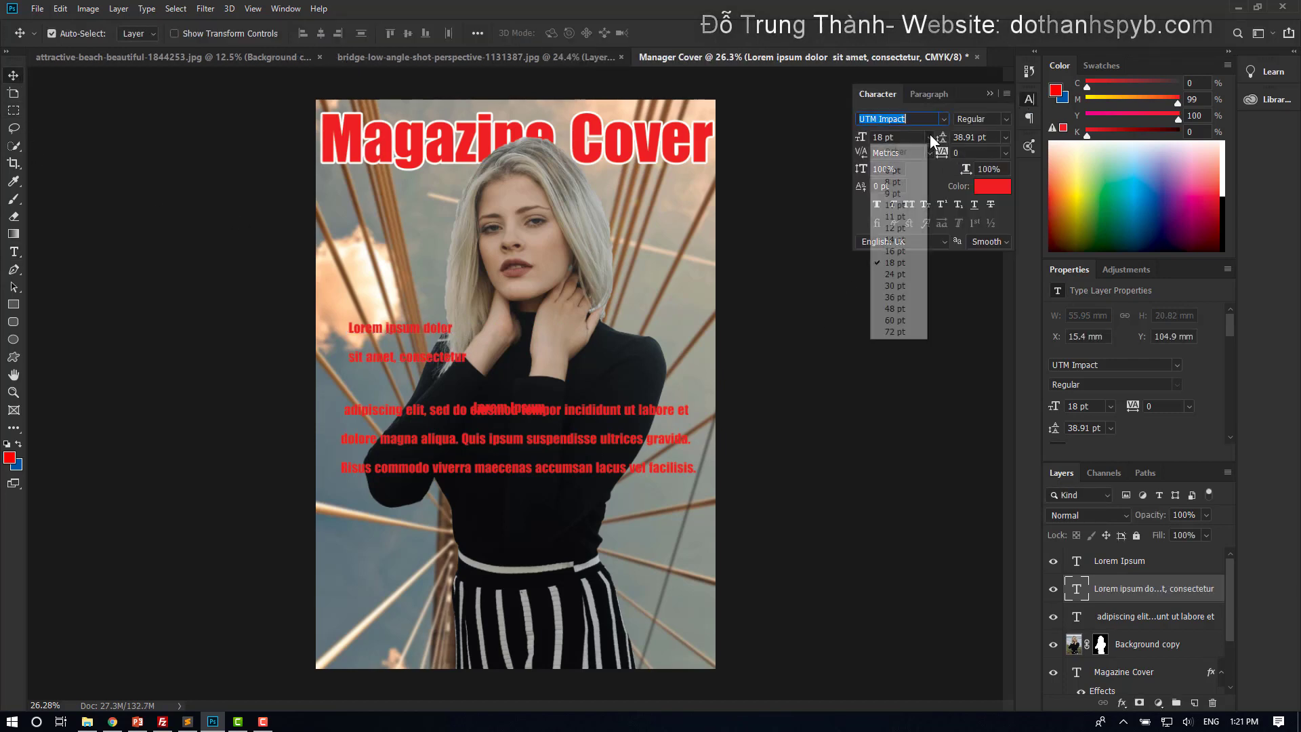
click(881, 276)
click(1006, 136)
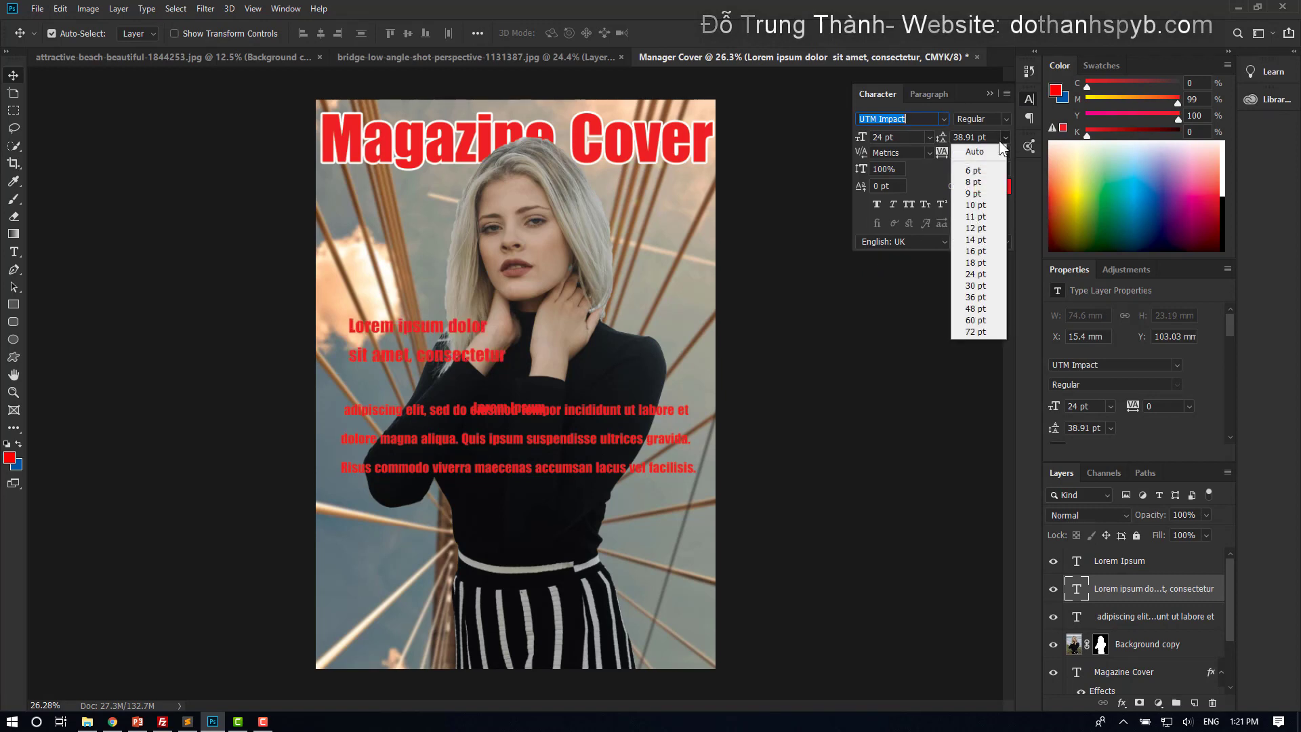
click(973, 274)
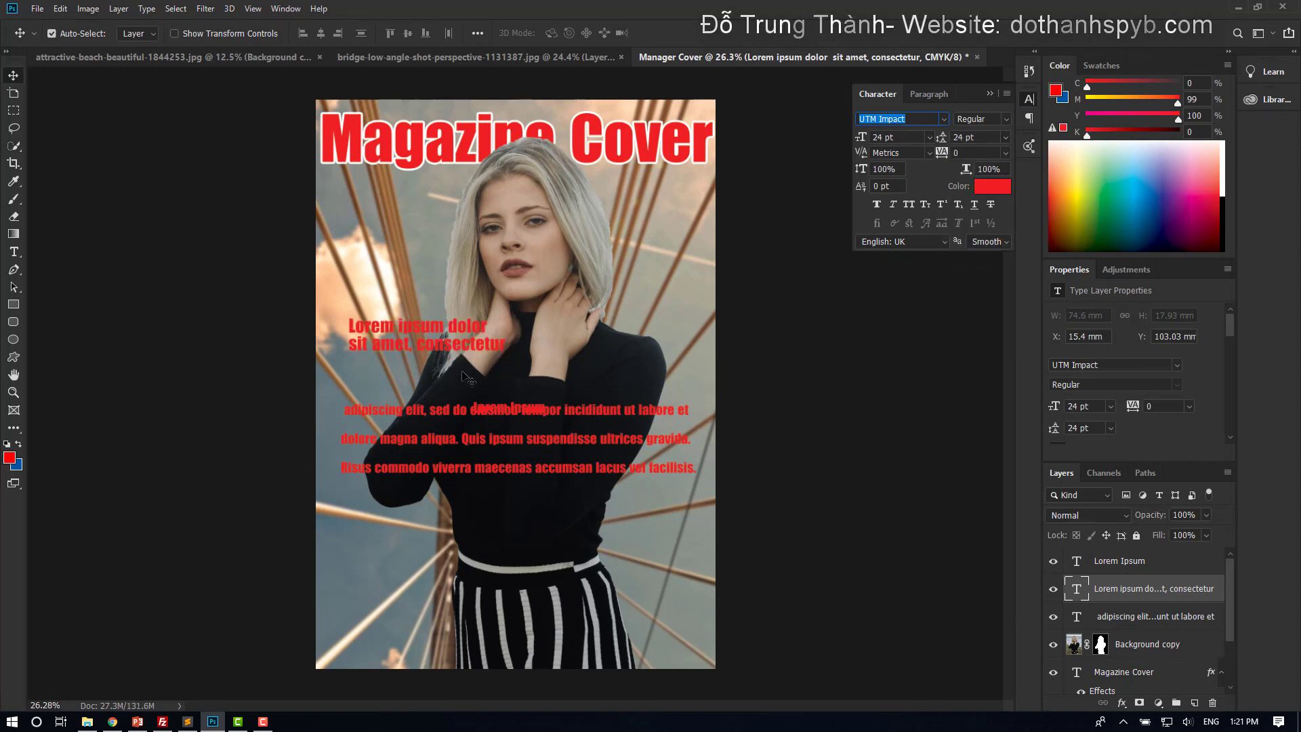
drag(394, 348, 584, 366)
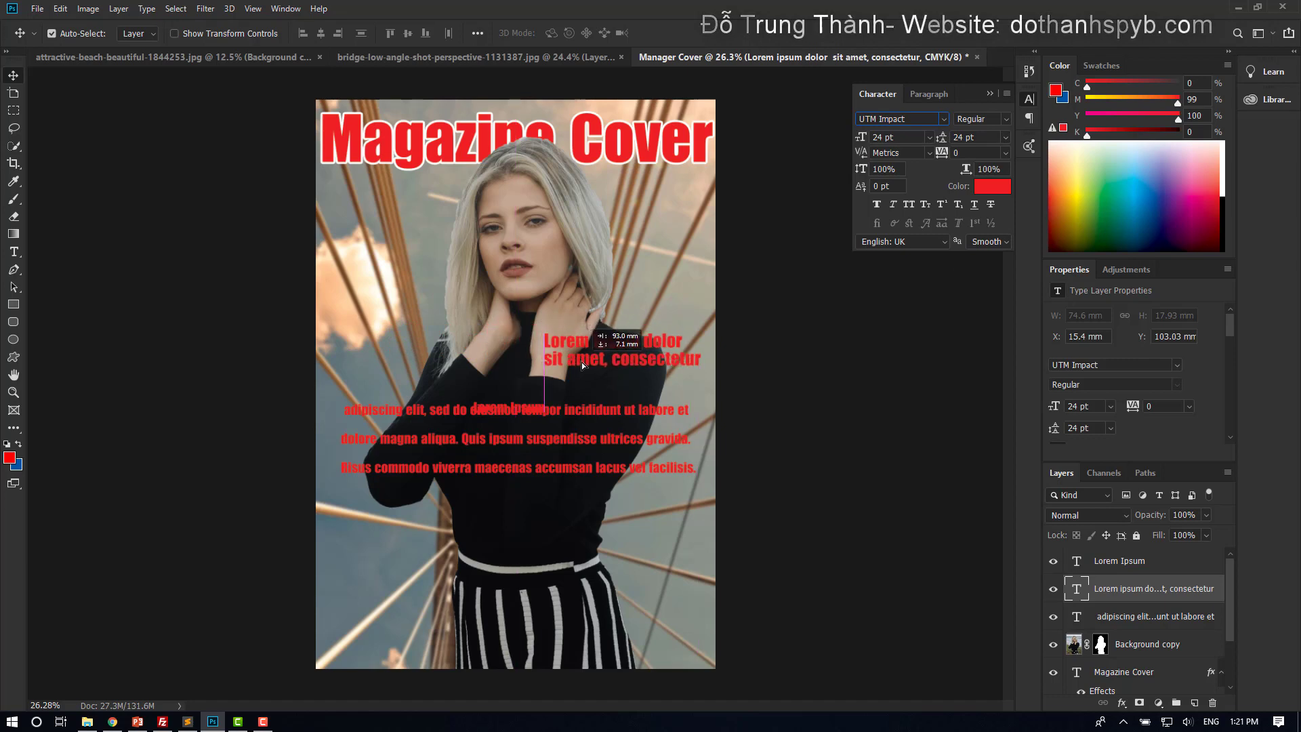
Widen the paragraph box and delete its closing words after 'Risus'.
click(465, 416)
double_click(468, 418)
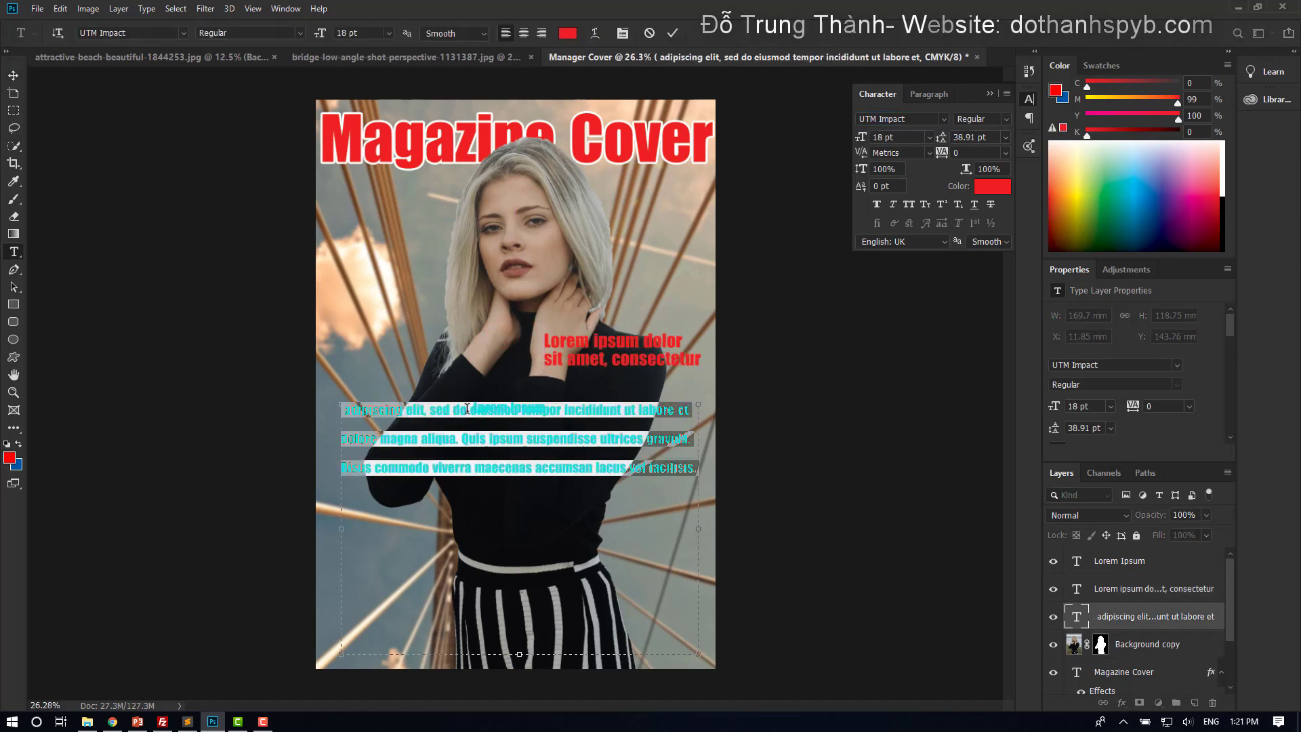
click(469, 410)
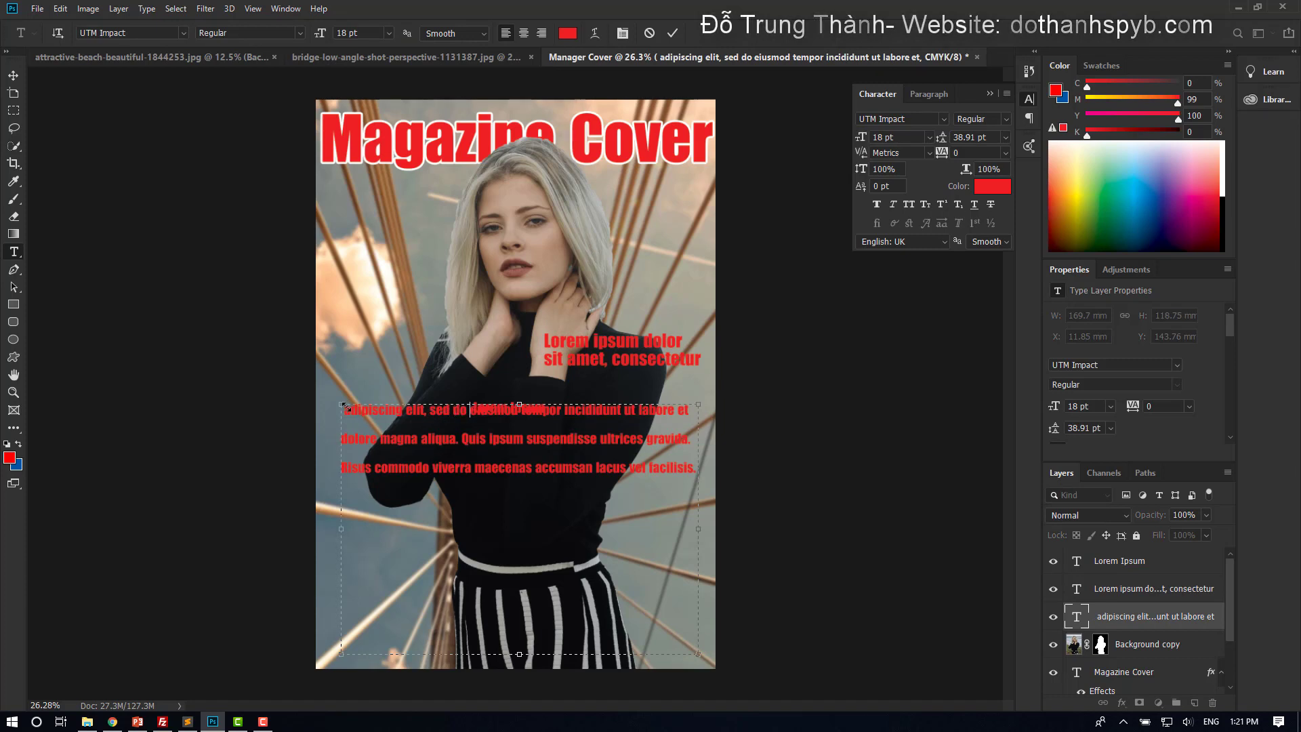
drag(342, 406, 331, 408)
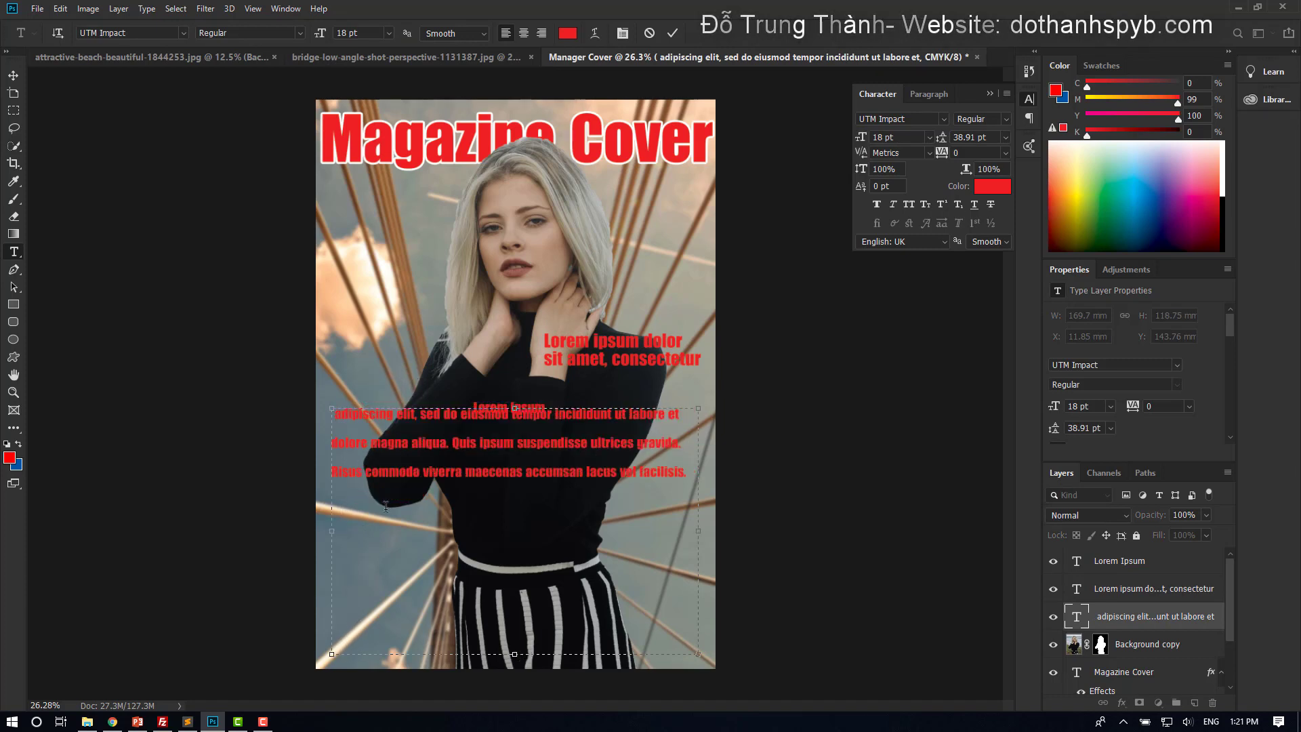
drag(366, 472, 681, 476)
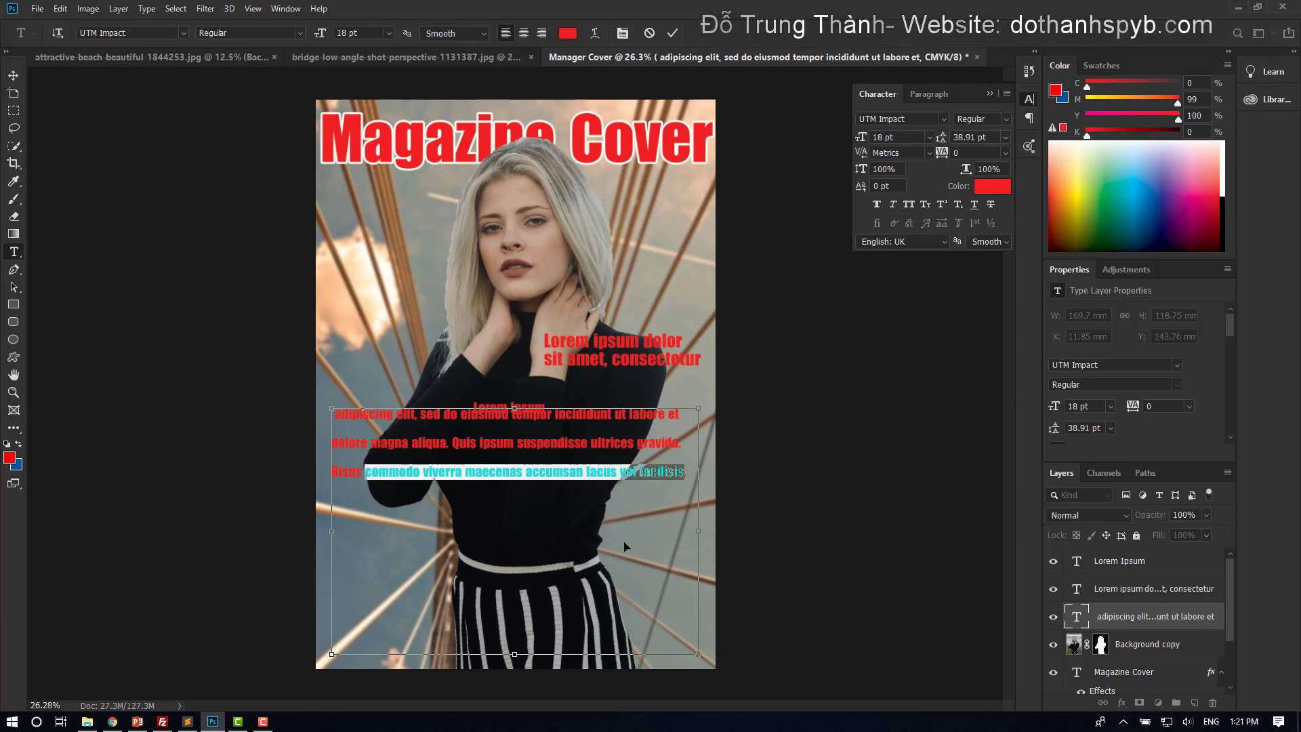
key(BackSpace)
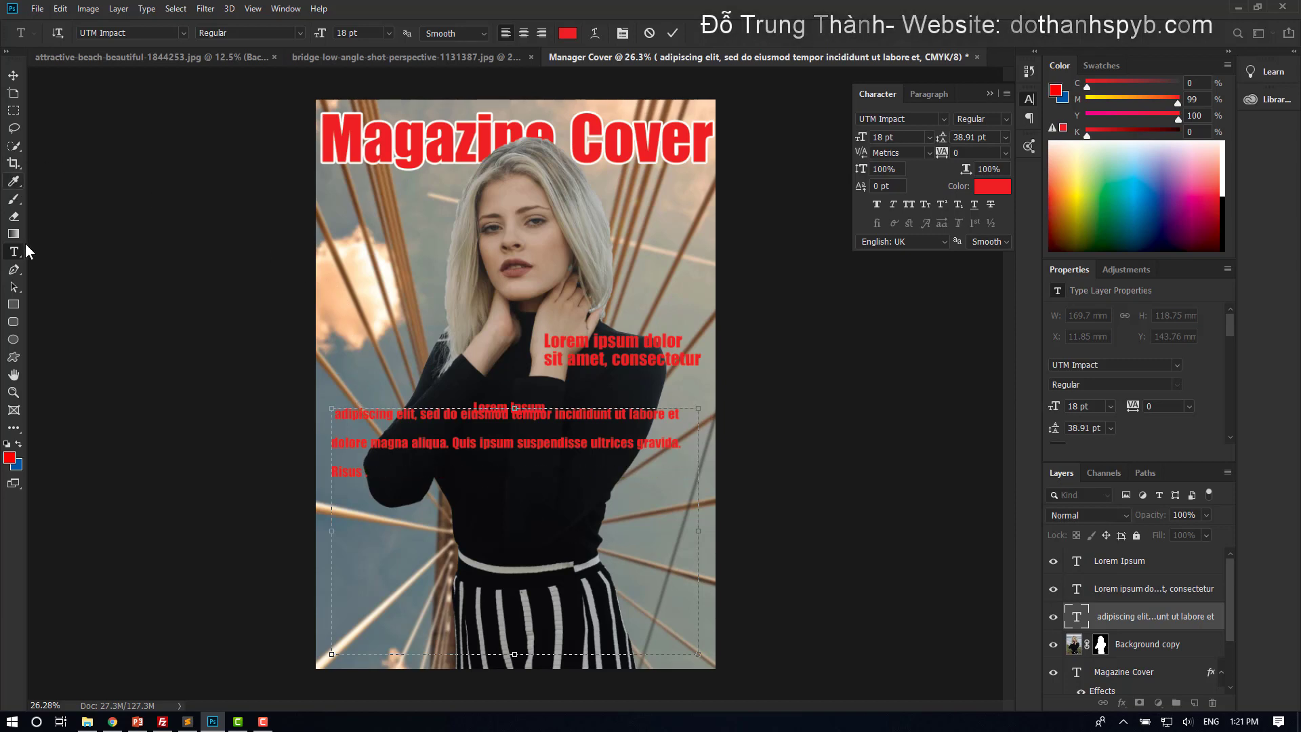
Paste the removed closing words as a new text layer left of the face, raised in the layer stack.
key(ctrl+Return)
key(v)
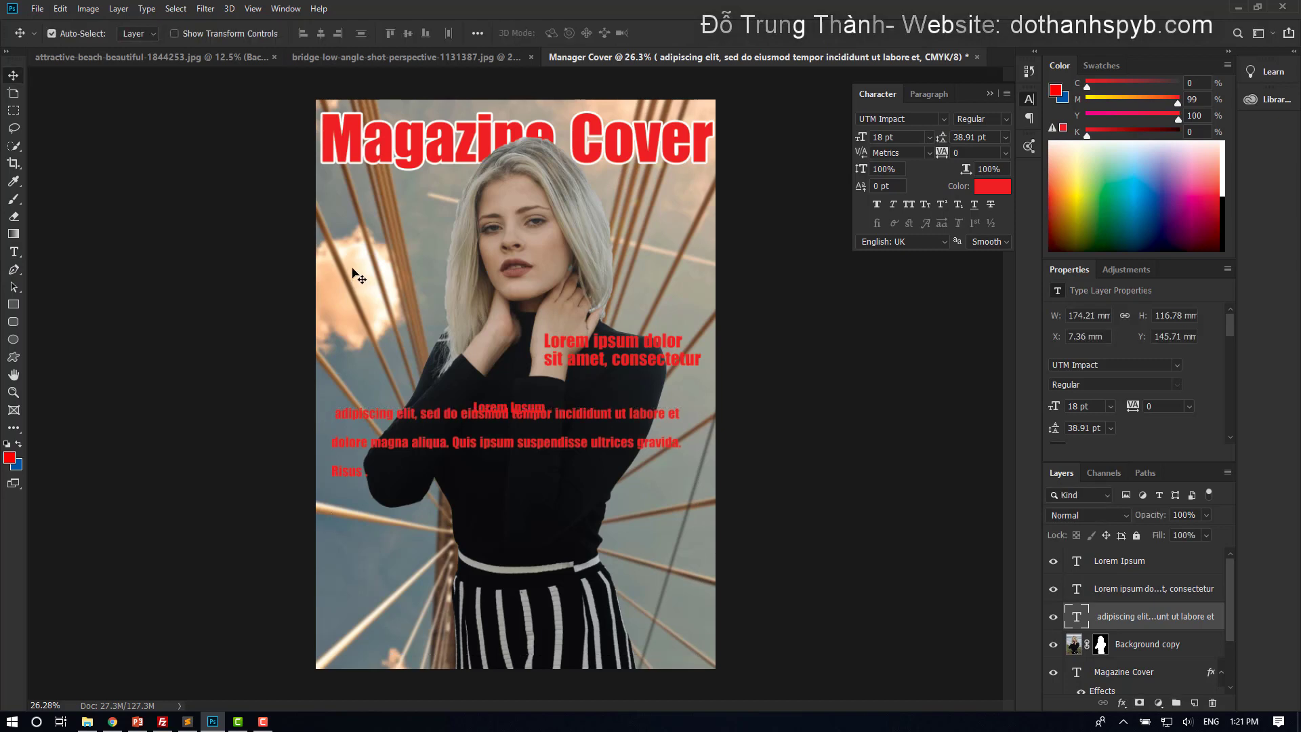
click(349, 261)
click(22, 253)
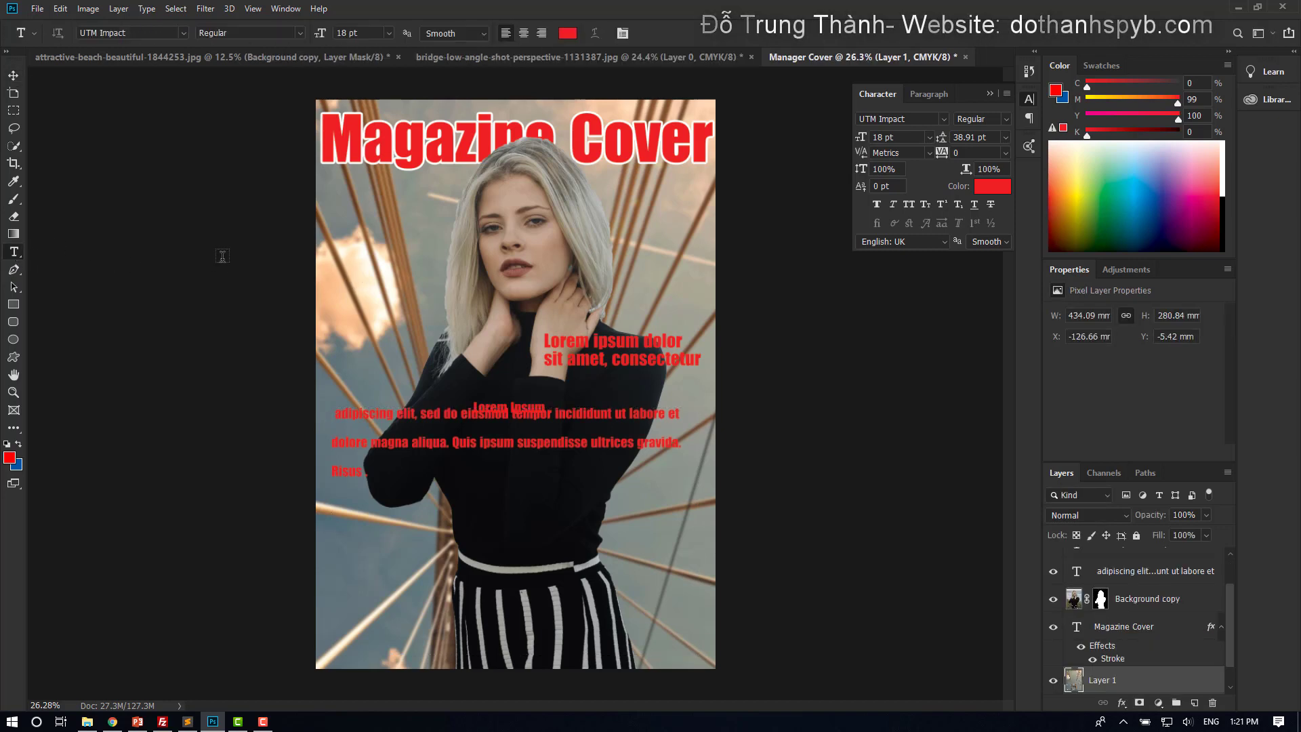
click(364, 256)
key(ctrl+v)
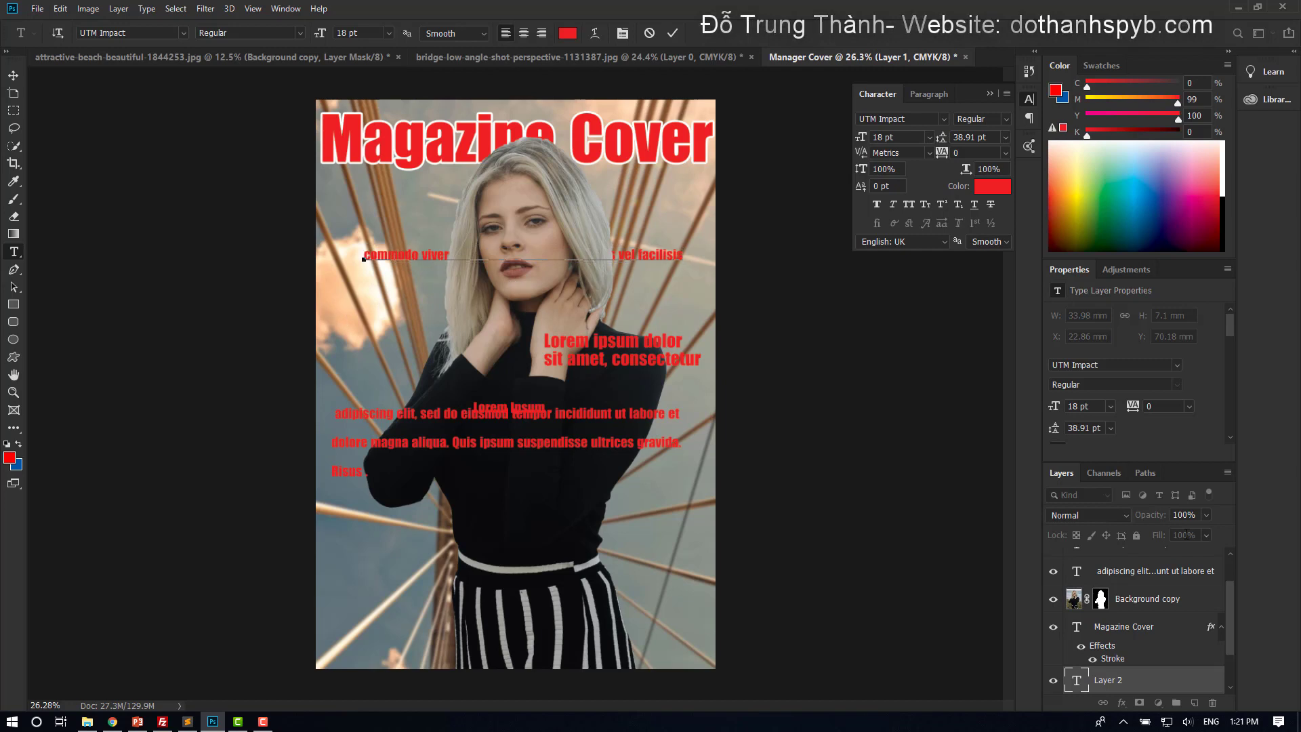
drag(1123, 685, 1098, 555)
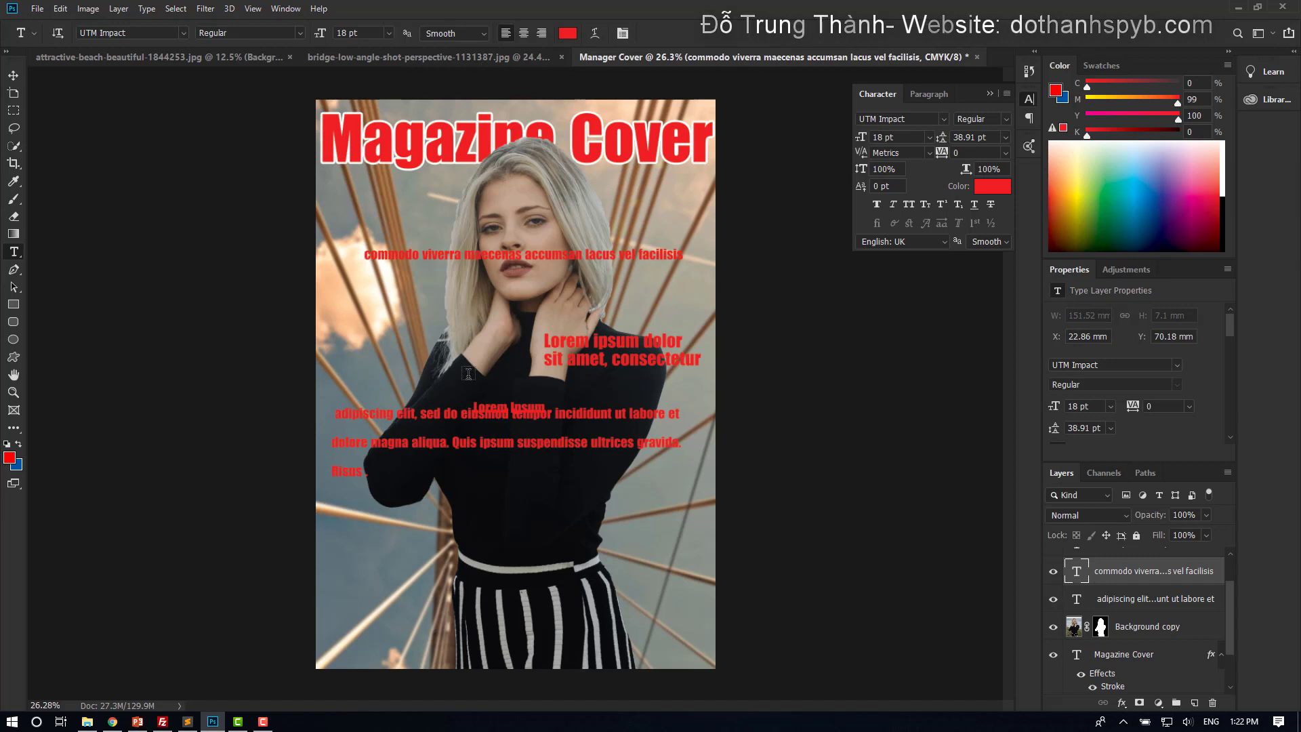
Break the commodo text after 'maecenas', set 24 pt size and 24 pt leading, and shift it down-left.
click(527, 257)
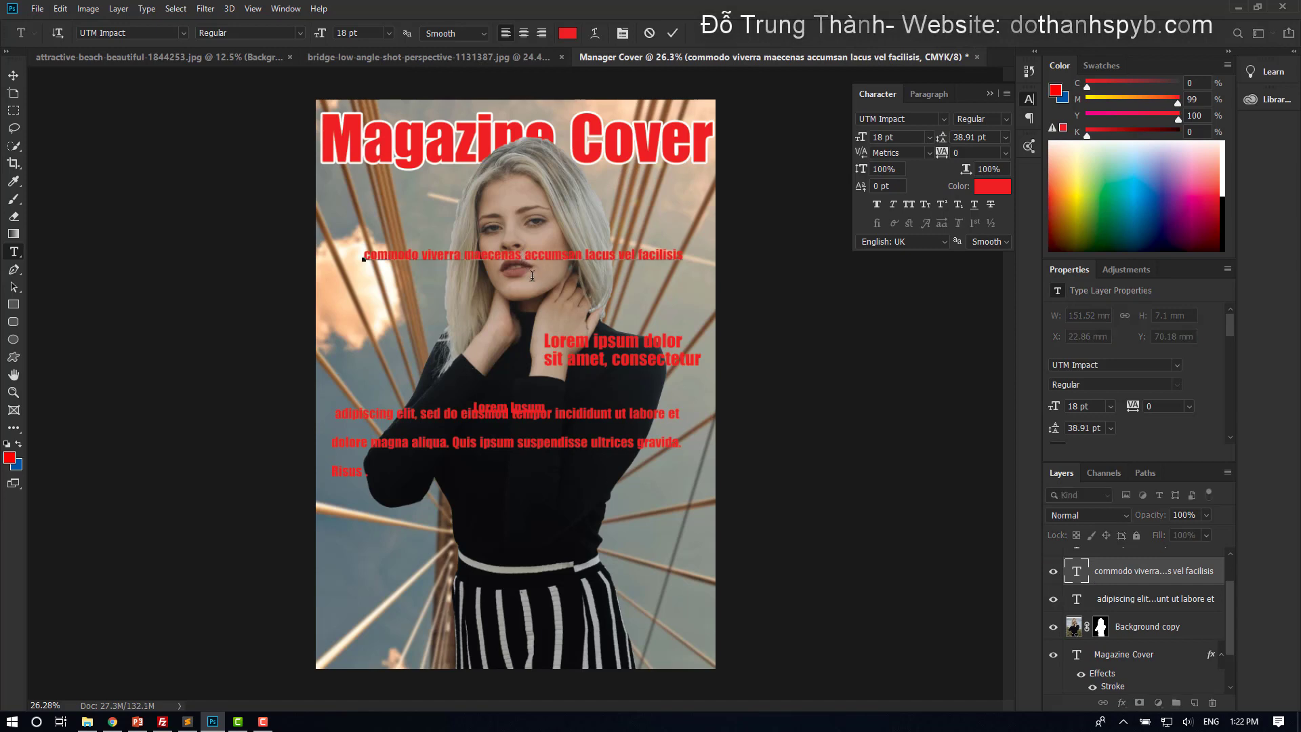
key(Return)
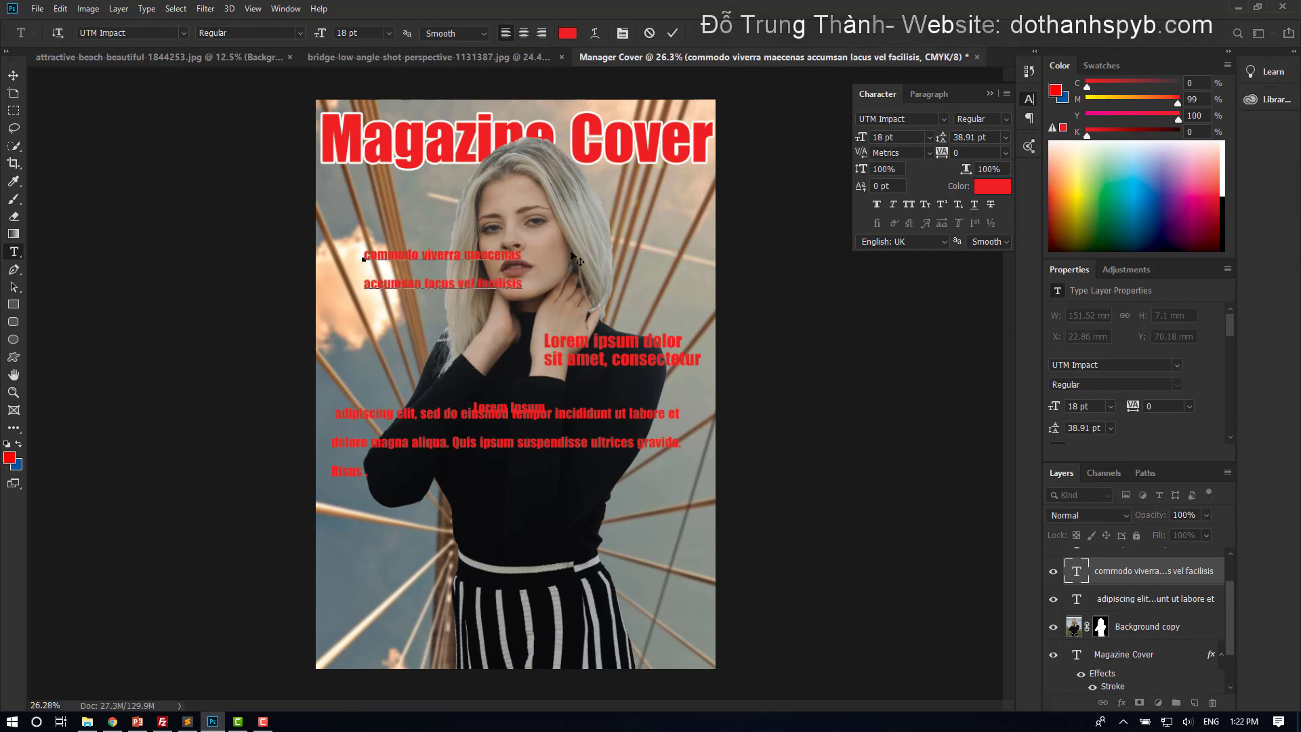
click(13, 76)
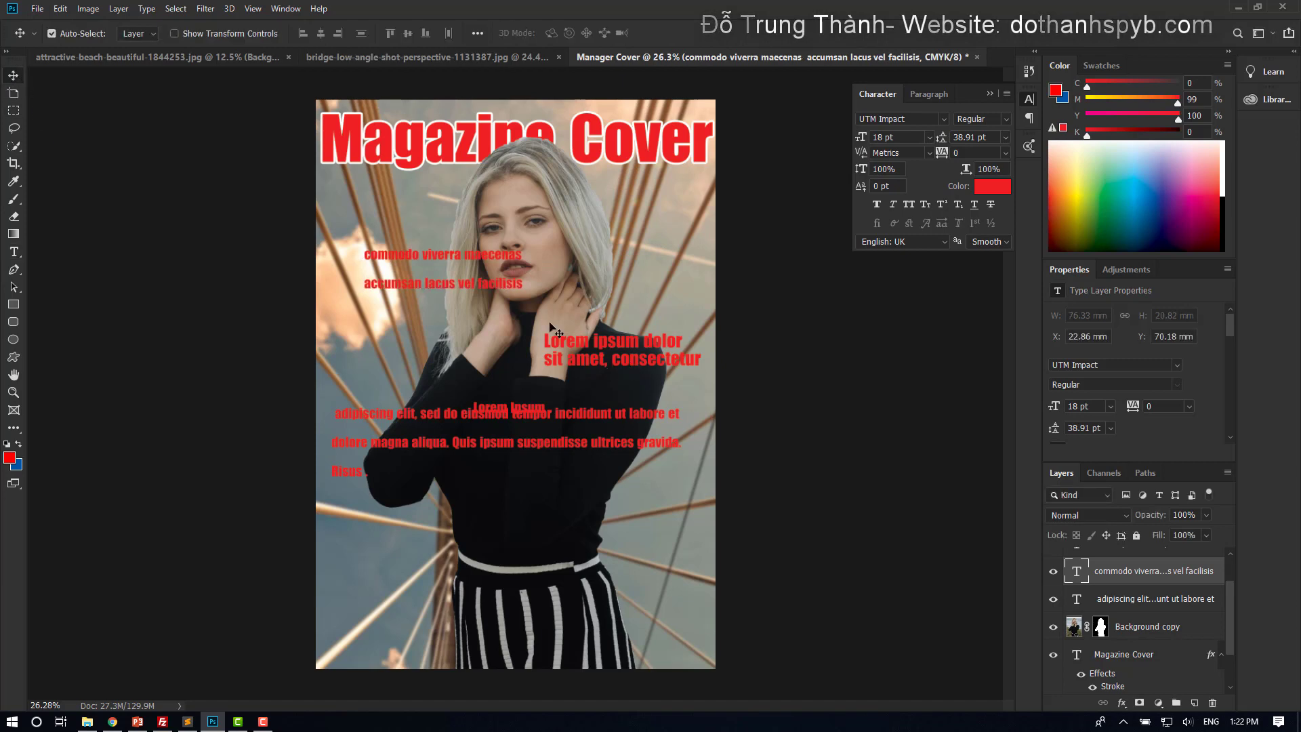
click(930, 138)
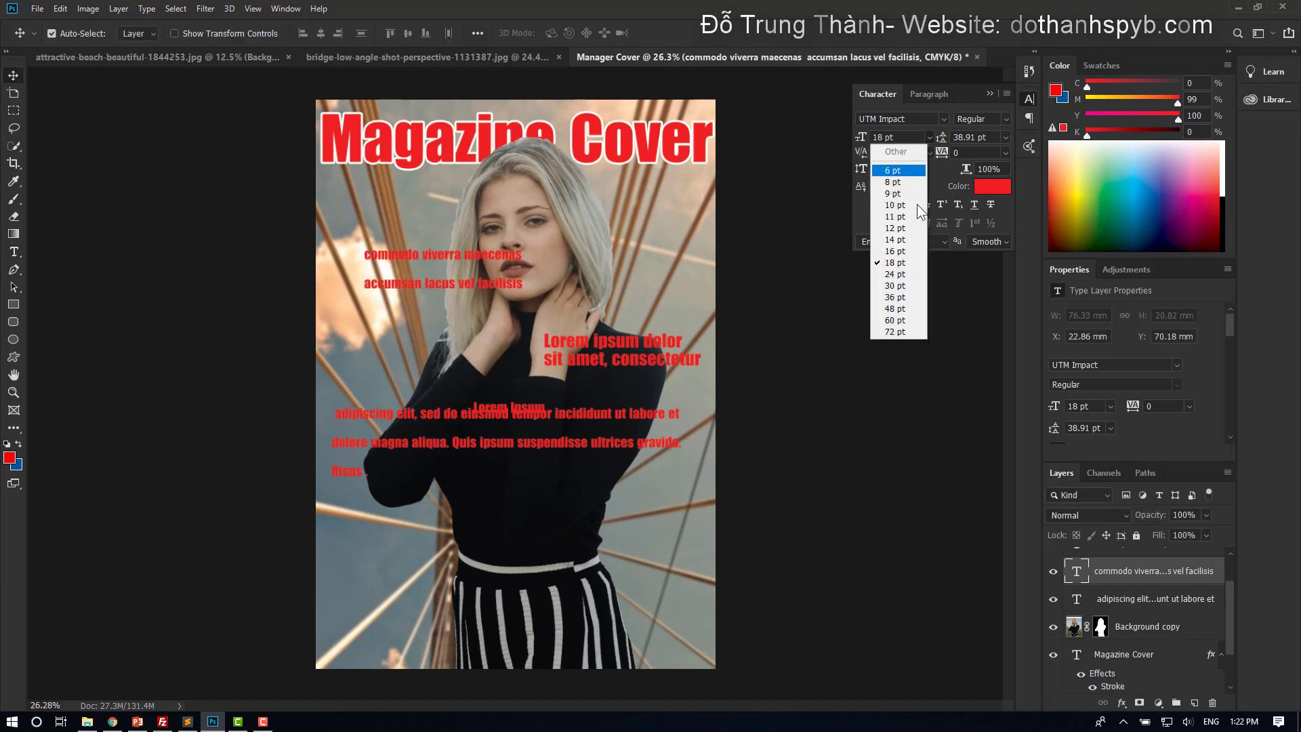
click(898, 273)
click(1005, 137)
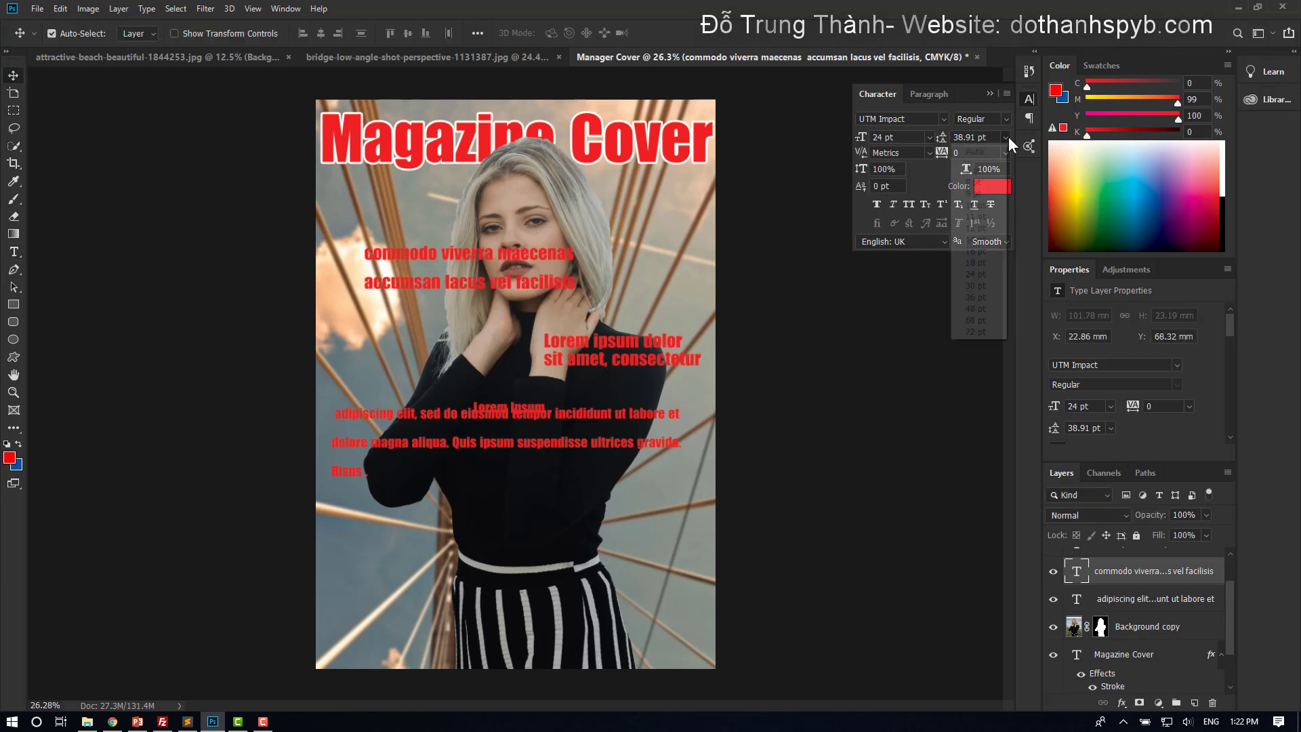
click(969, 275)
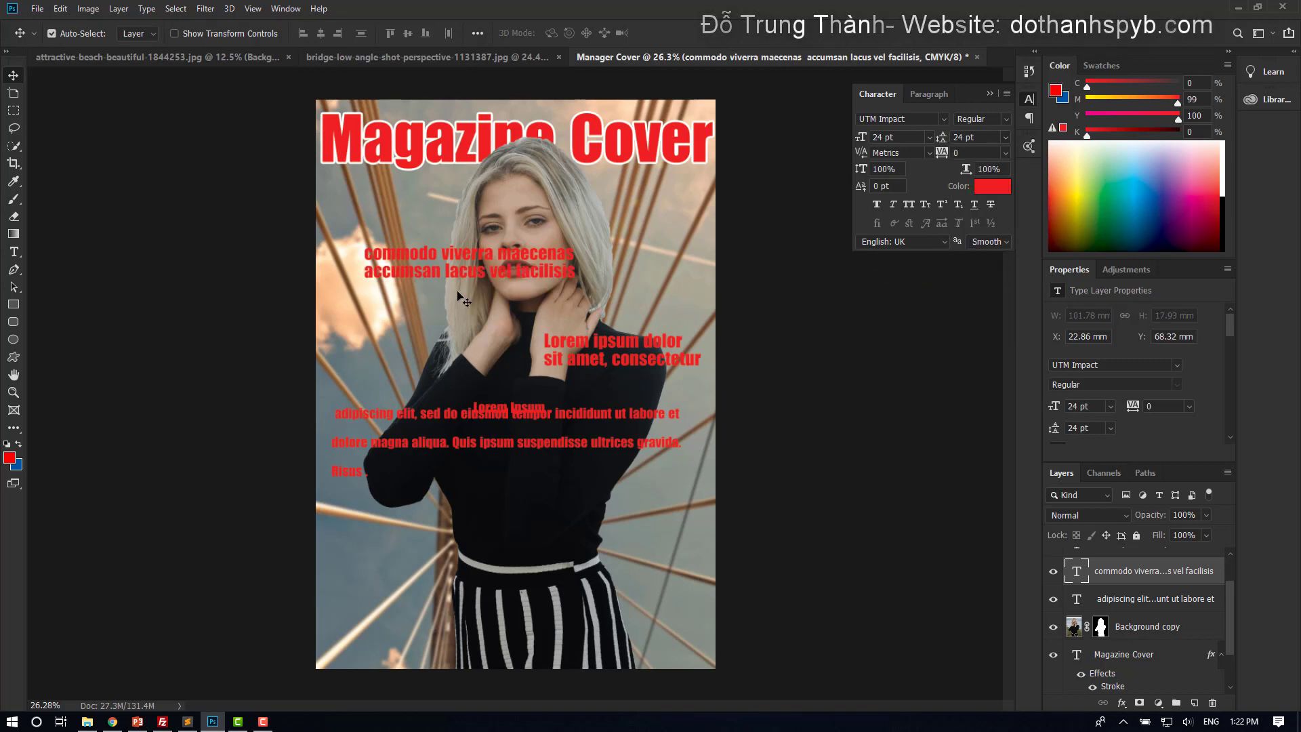
drag(390, 268, 368, 321)
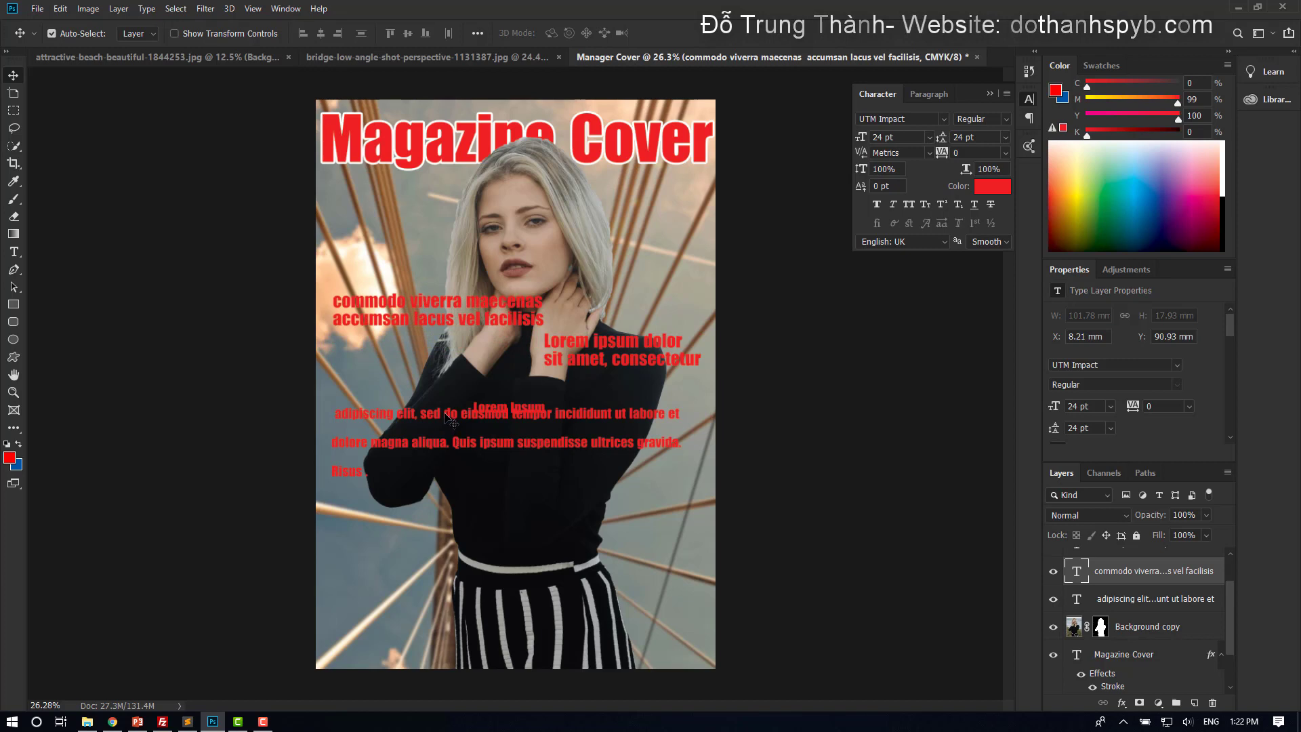
Cut 'adipiscing elit, sed do eiusmod tempor' out of the long paragraph.
double_click(448, 418)
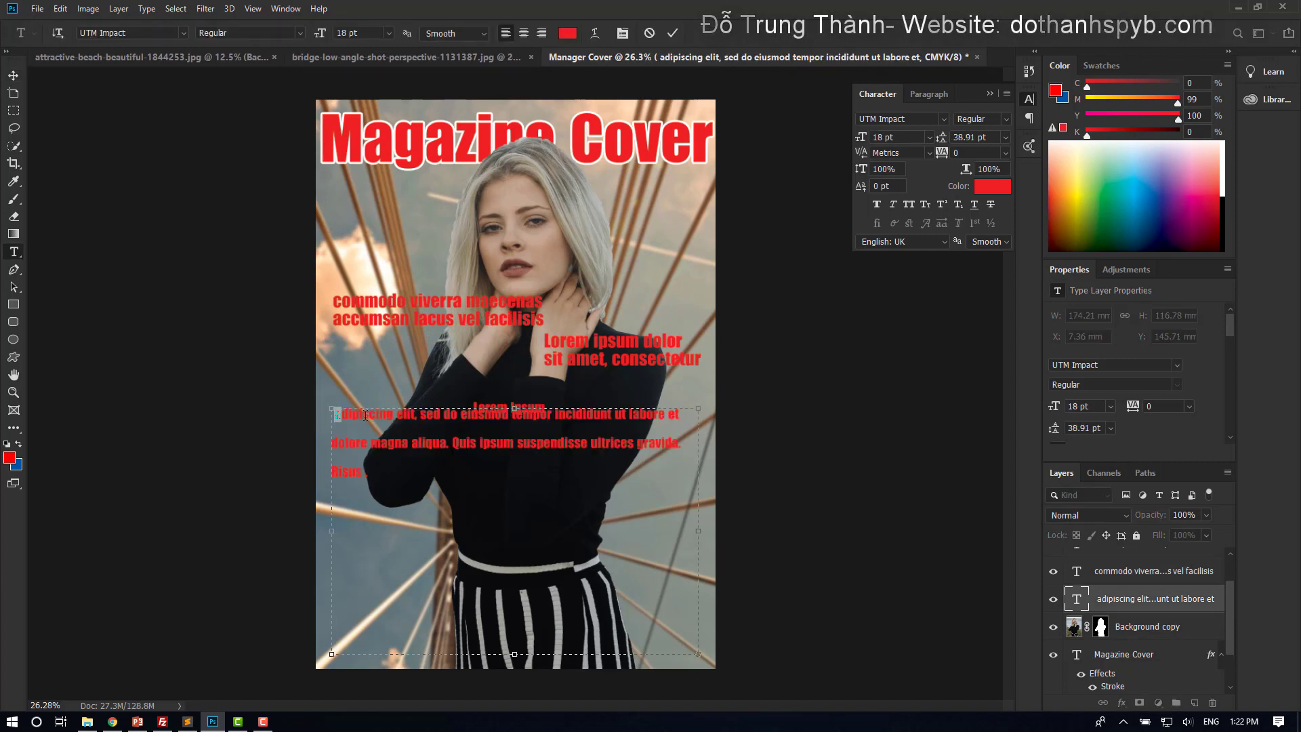
drag(366, 416, 545, 415)
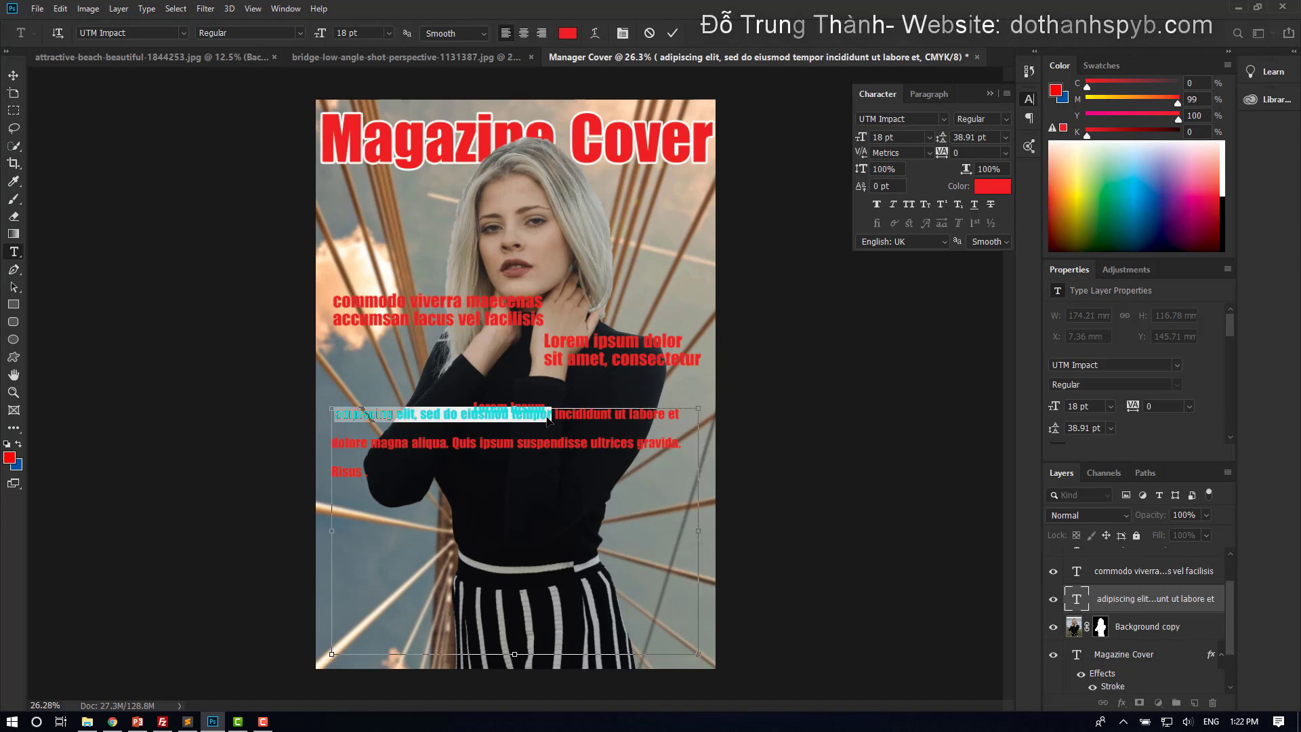
key(BackSpace)
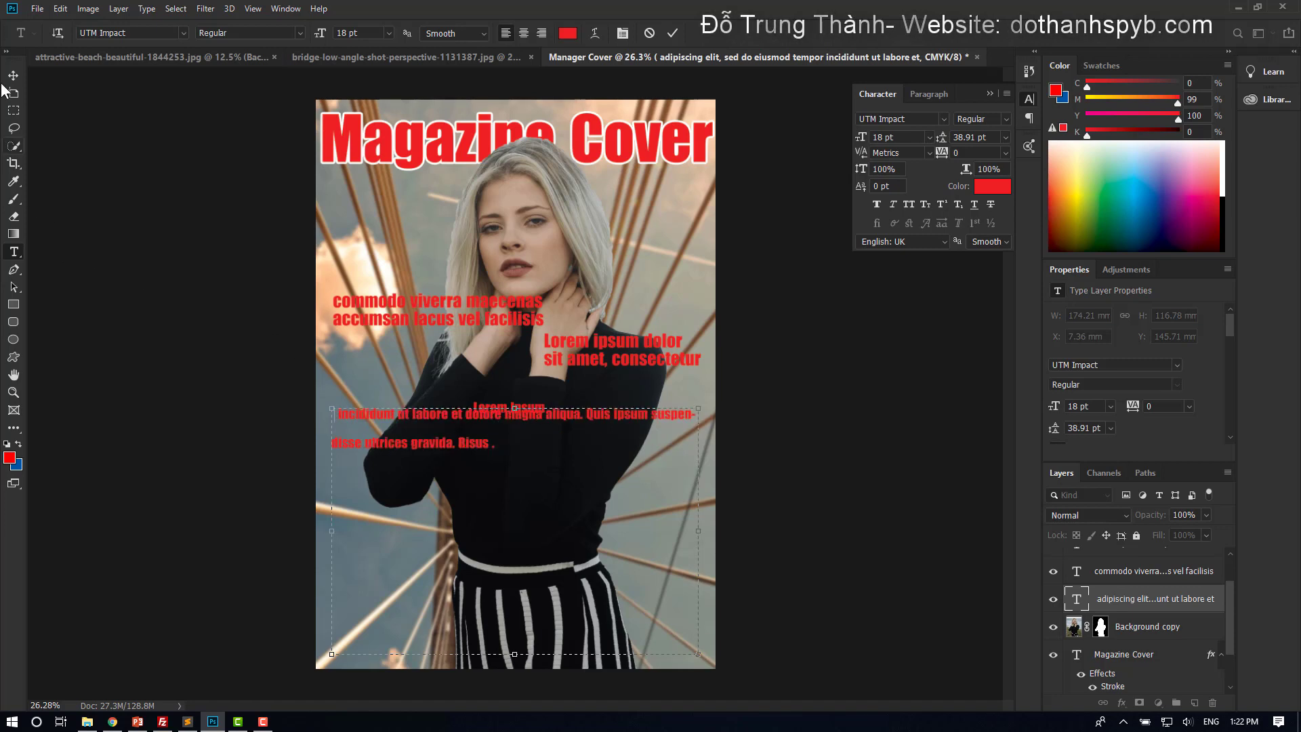
click(12, 76)
Paste the phrase as a two-line headline at 24 pt size and leading, placed over the skirt.
click(13, 255)
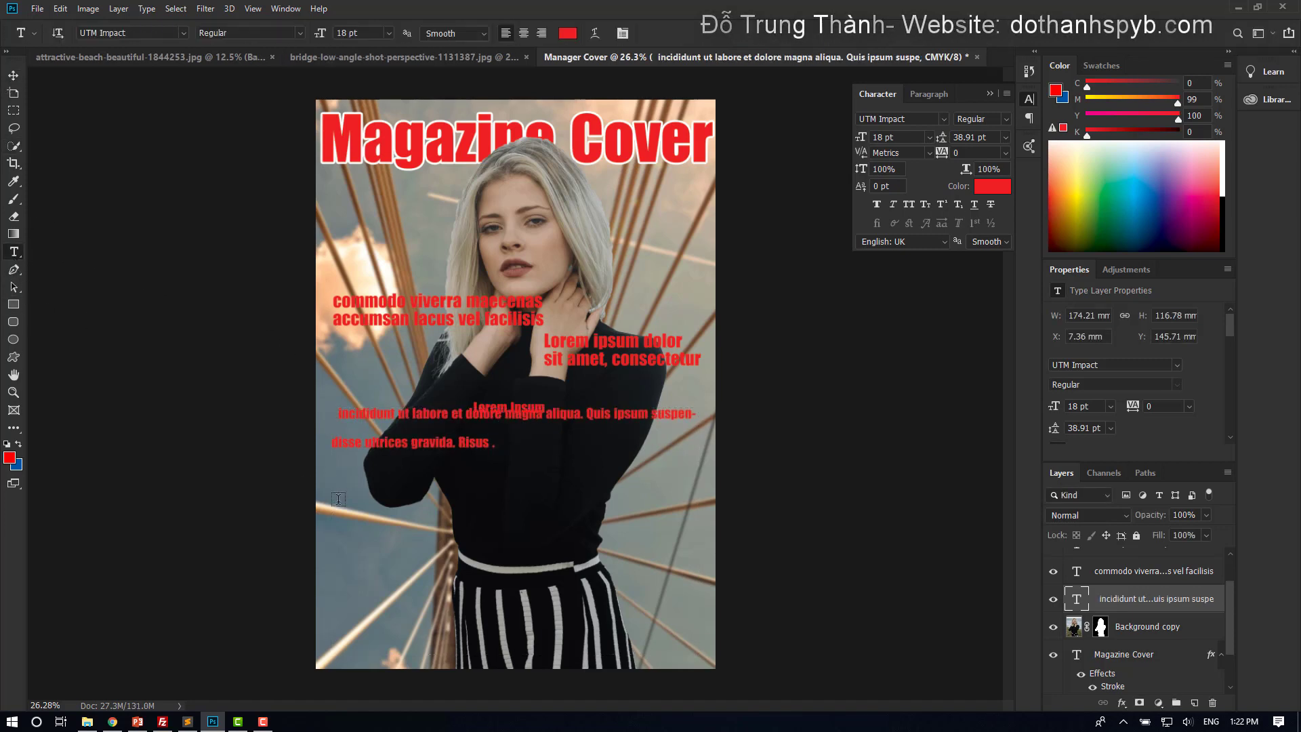
click(341, 539)
text(adipiscing elit, sed do eiusmod tempor)
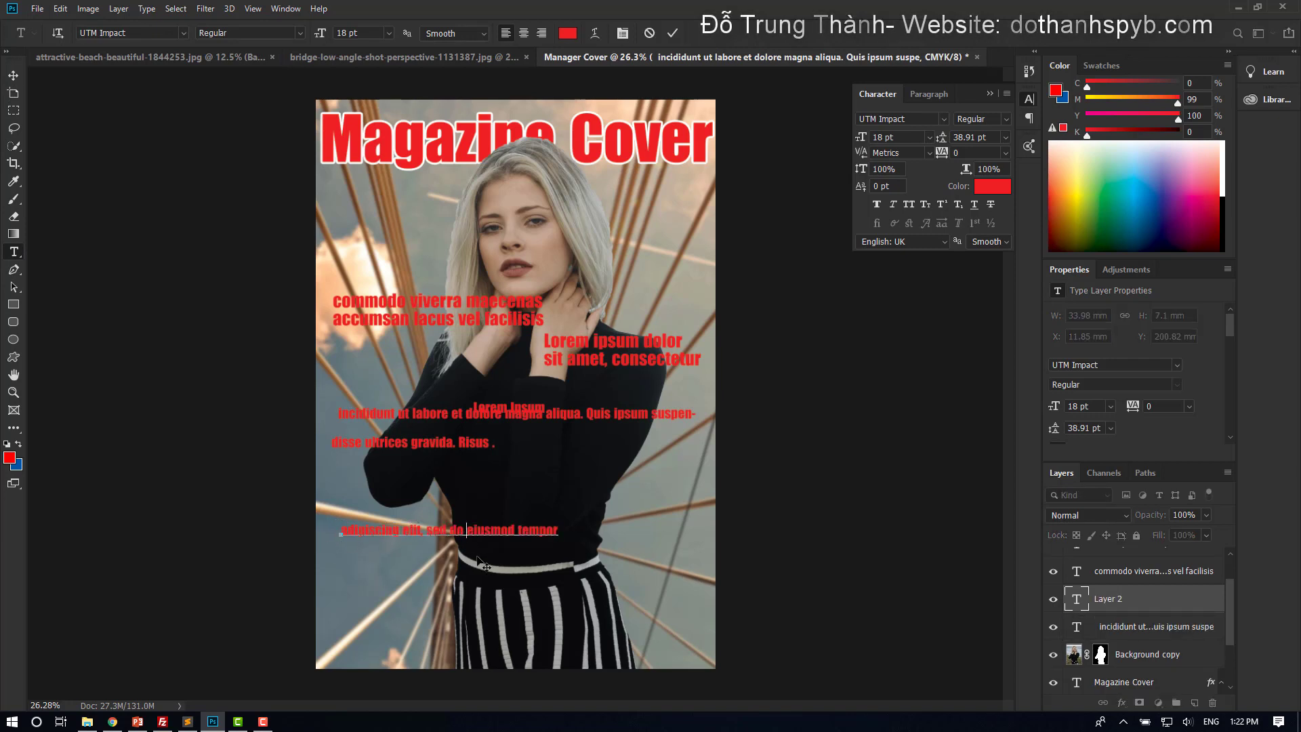
key(Return)
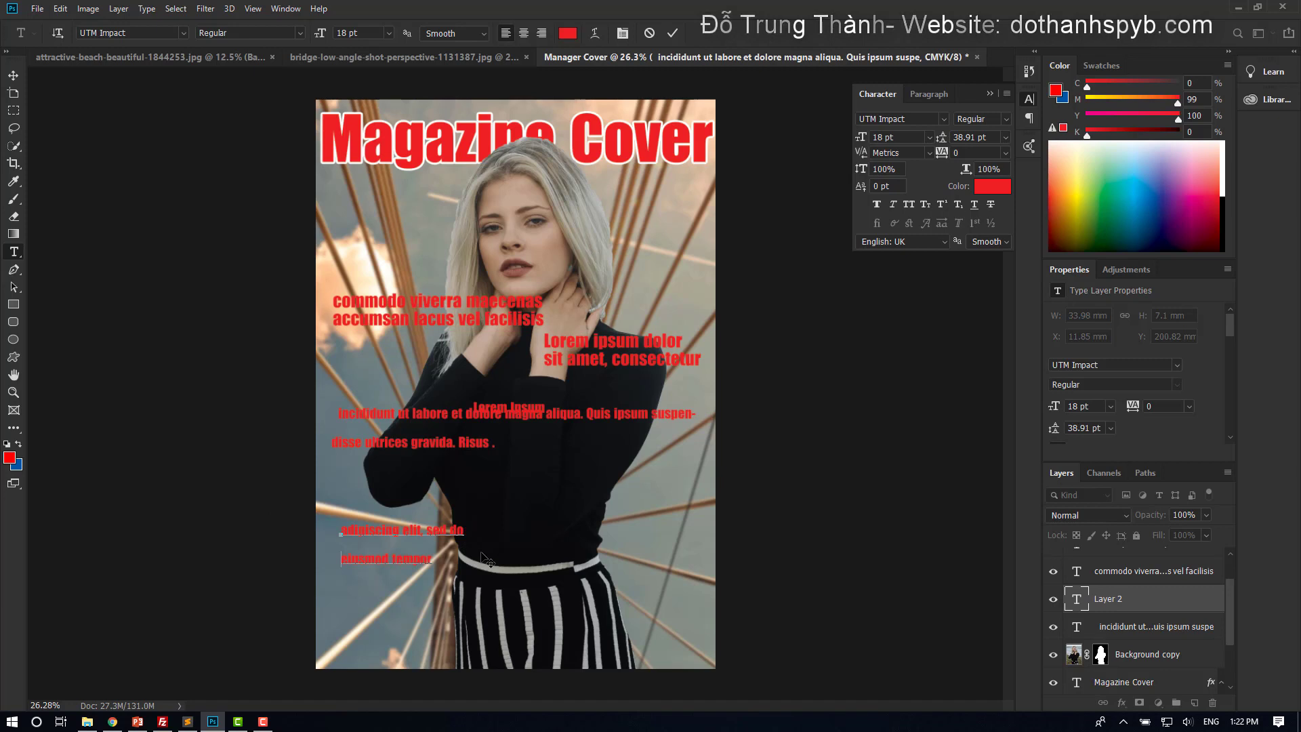
click(11, 72)
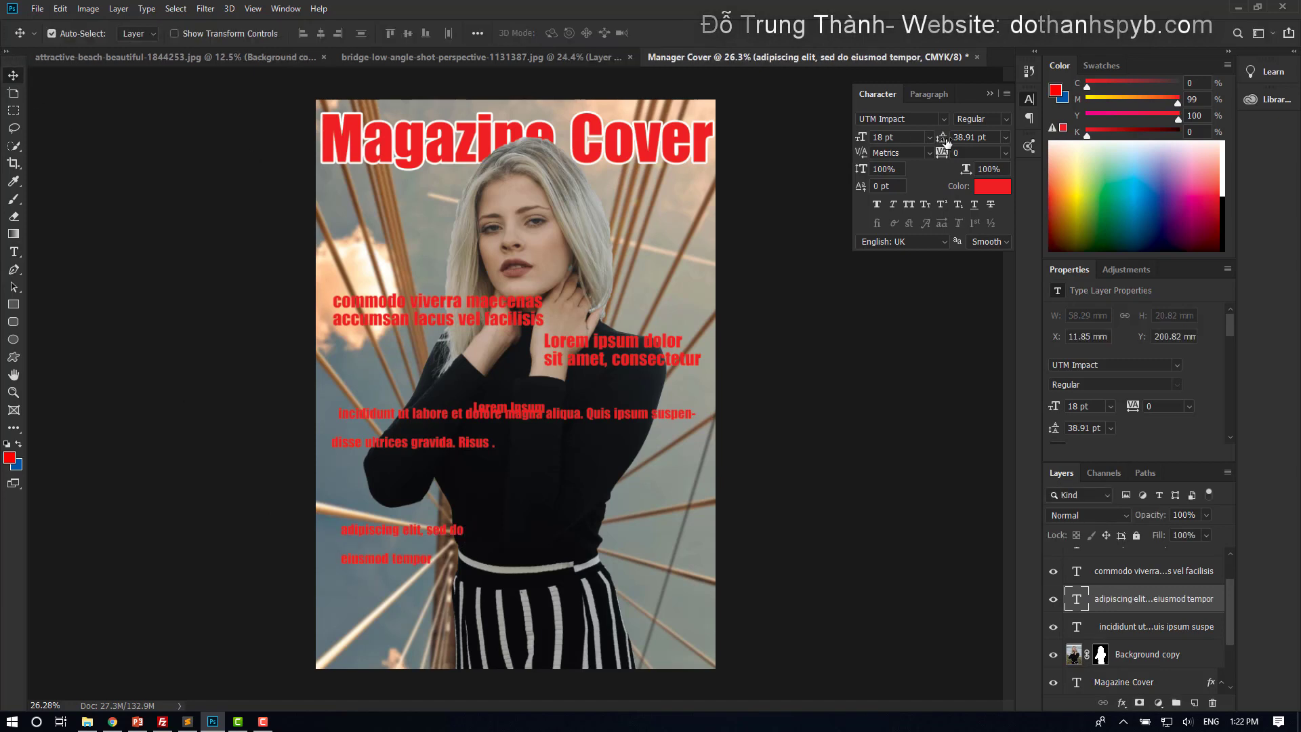
click(930, 137)
click(905, 273)
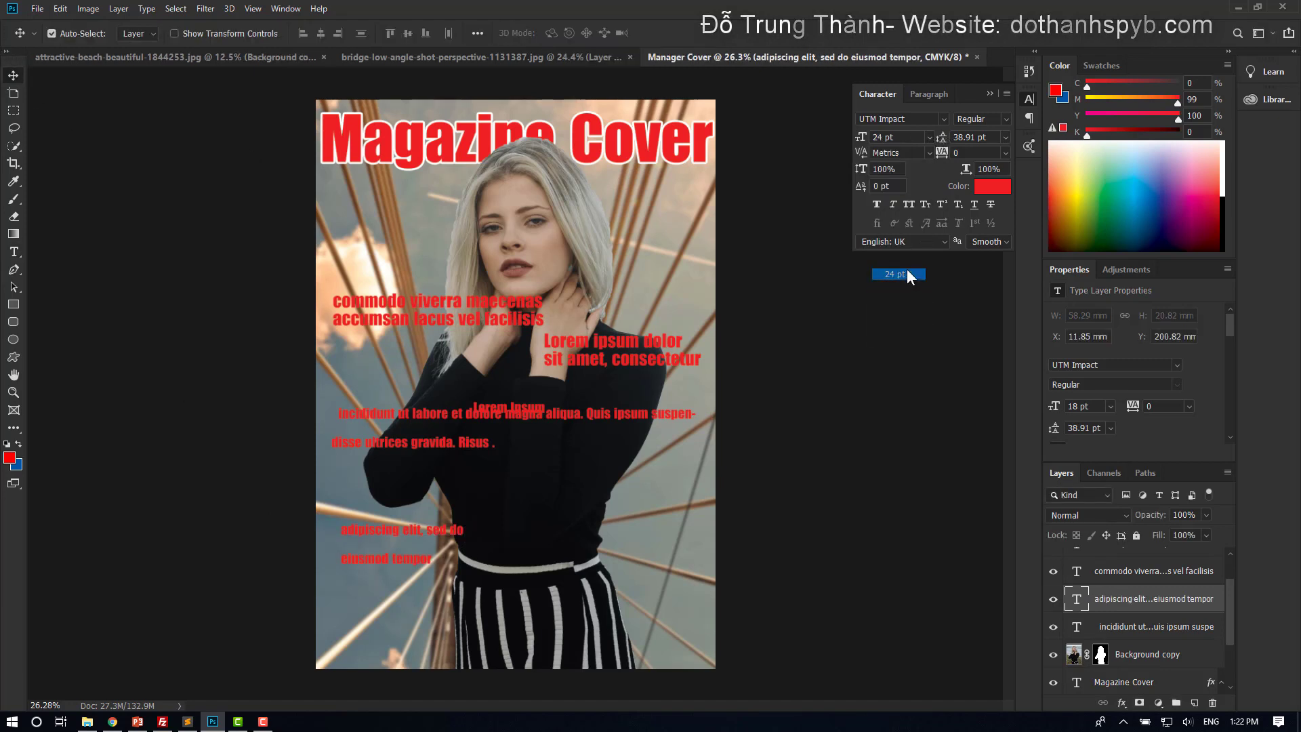
click(1006, 137)
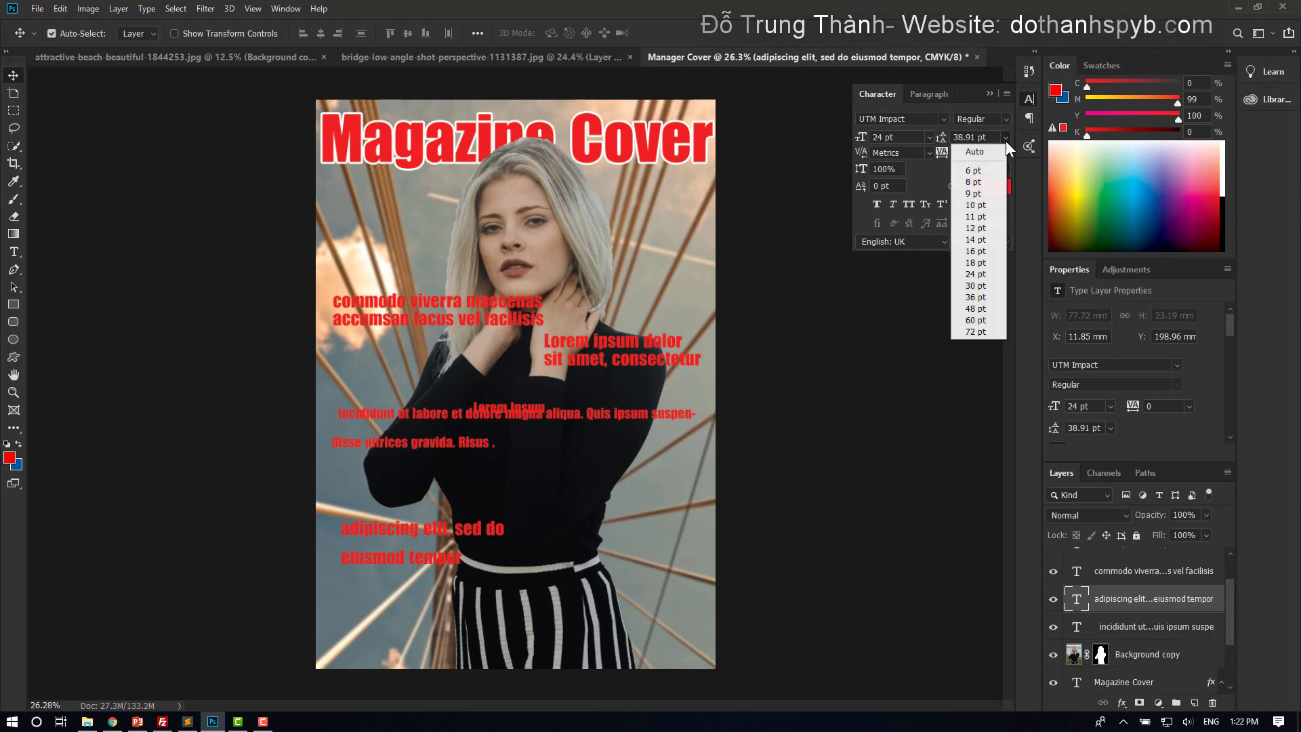
click(971, 273)
drag(394, 546, 580, 597)
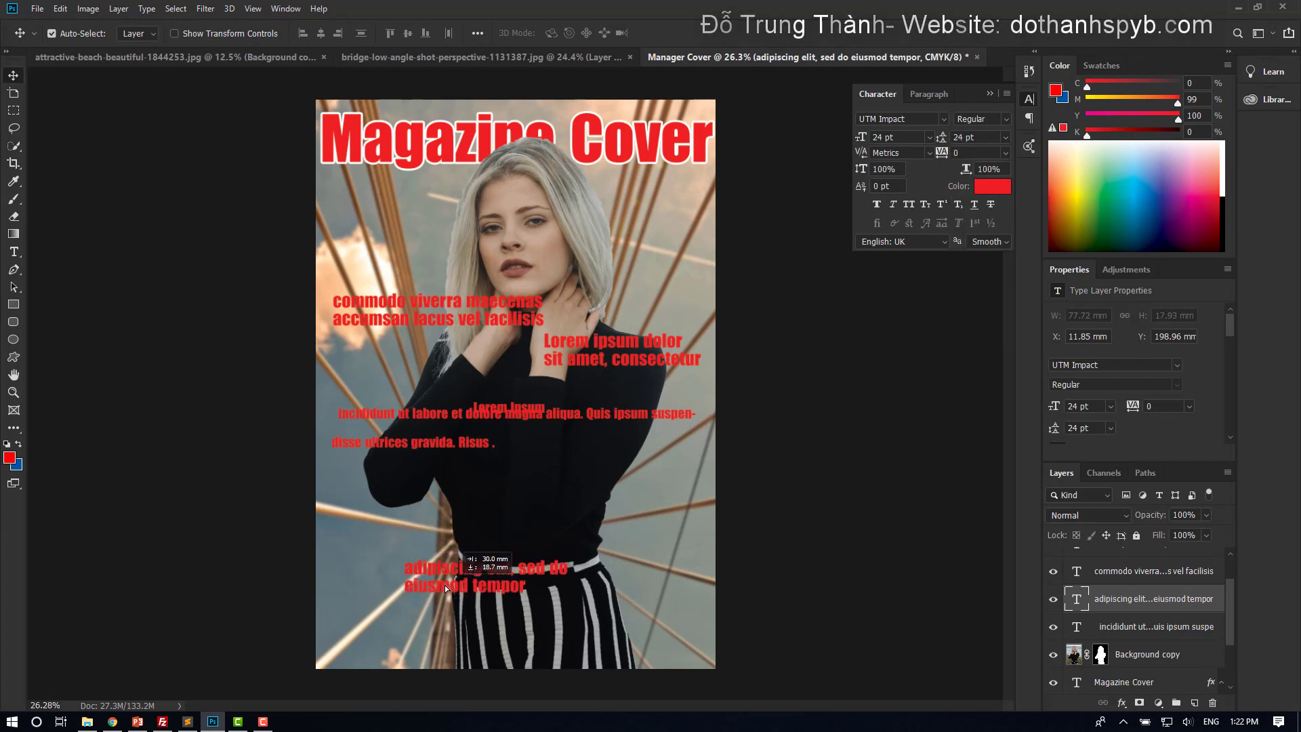
Delete the 'incididunt … magna aliqua' sentence, then remove the leftover Quis ipsum paragraph layer.
double_click(403, 446)
click(366, 416)
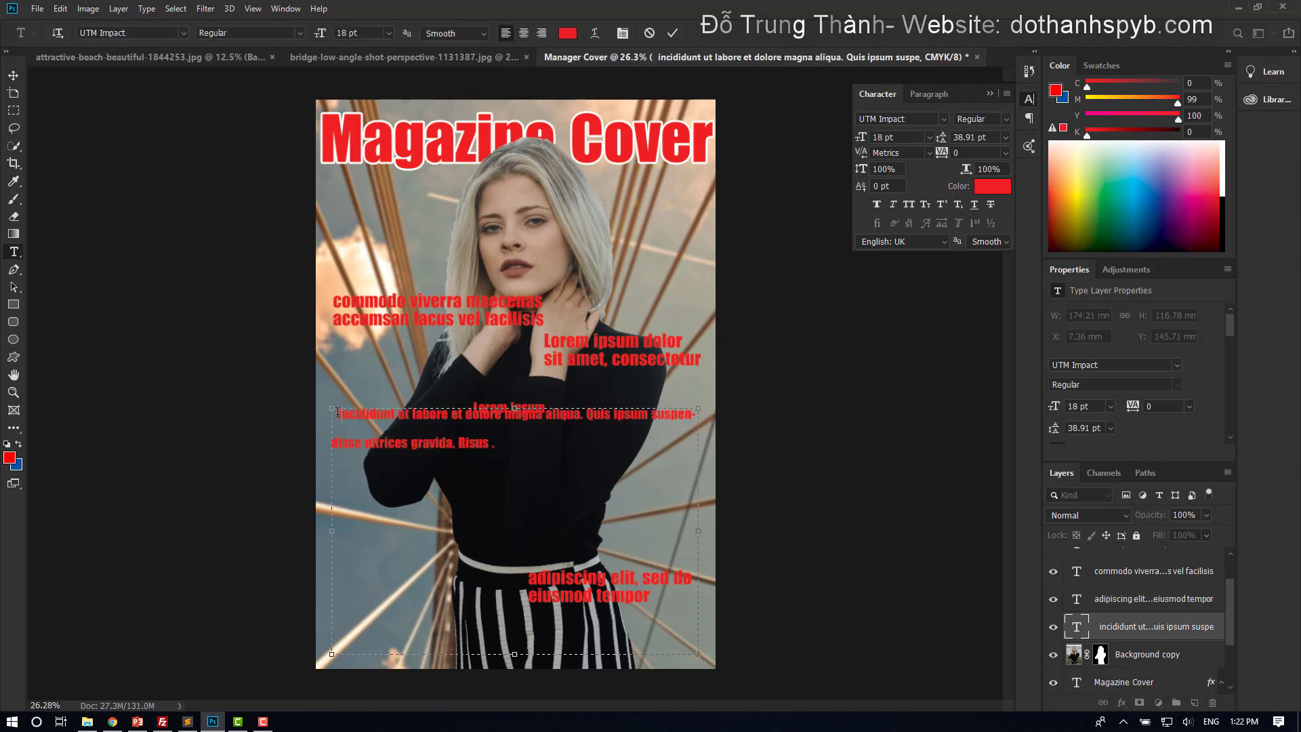
drag(582, 415, 293, 416)
key(BackSpace)
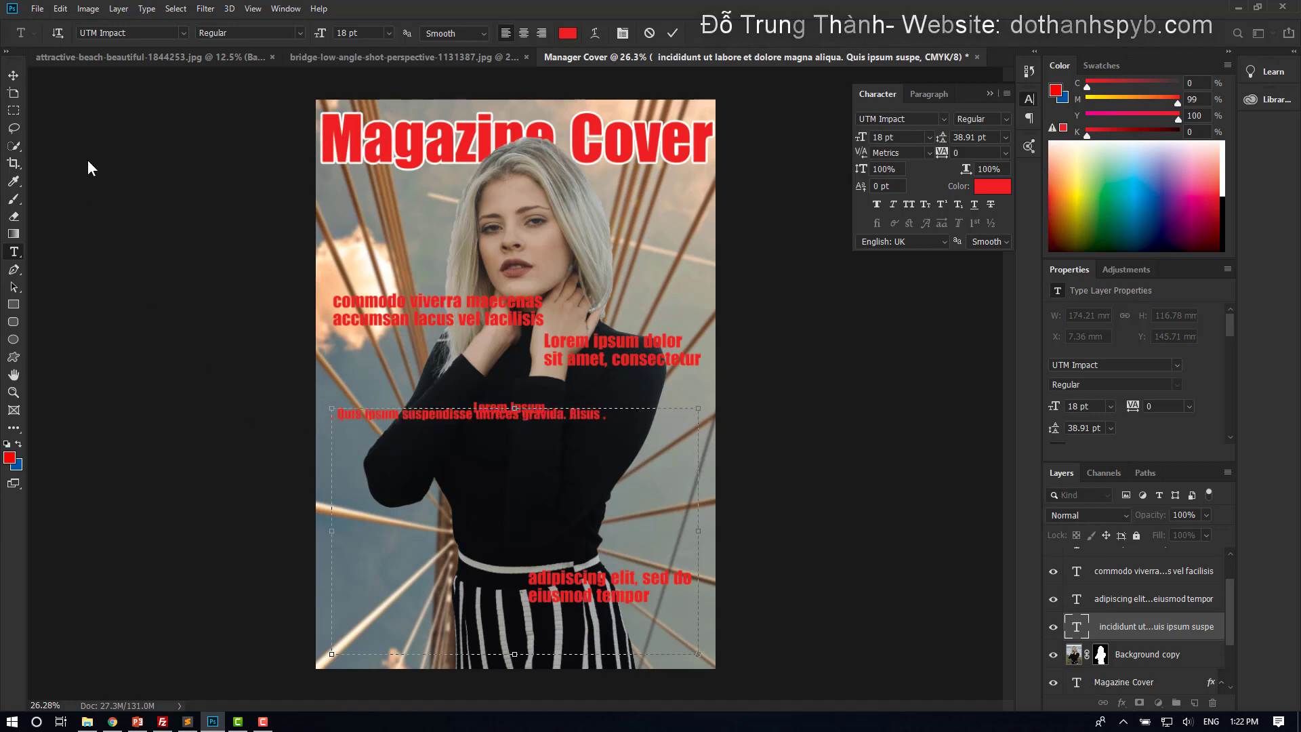
click(13, 75)
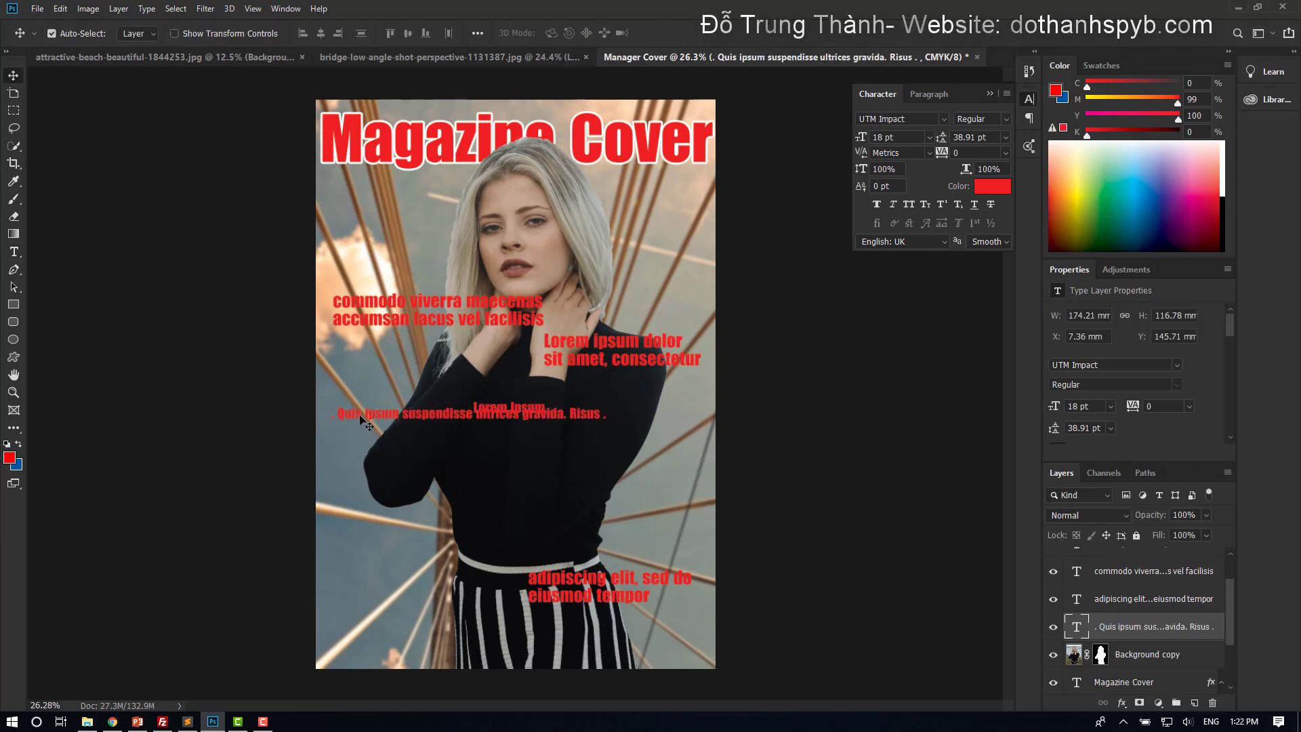
key(Delete)
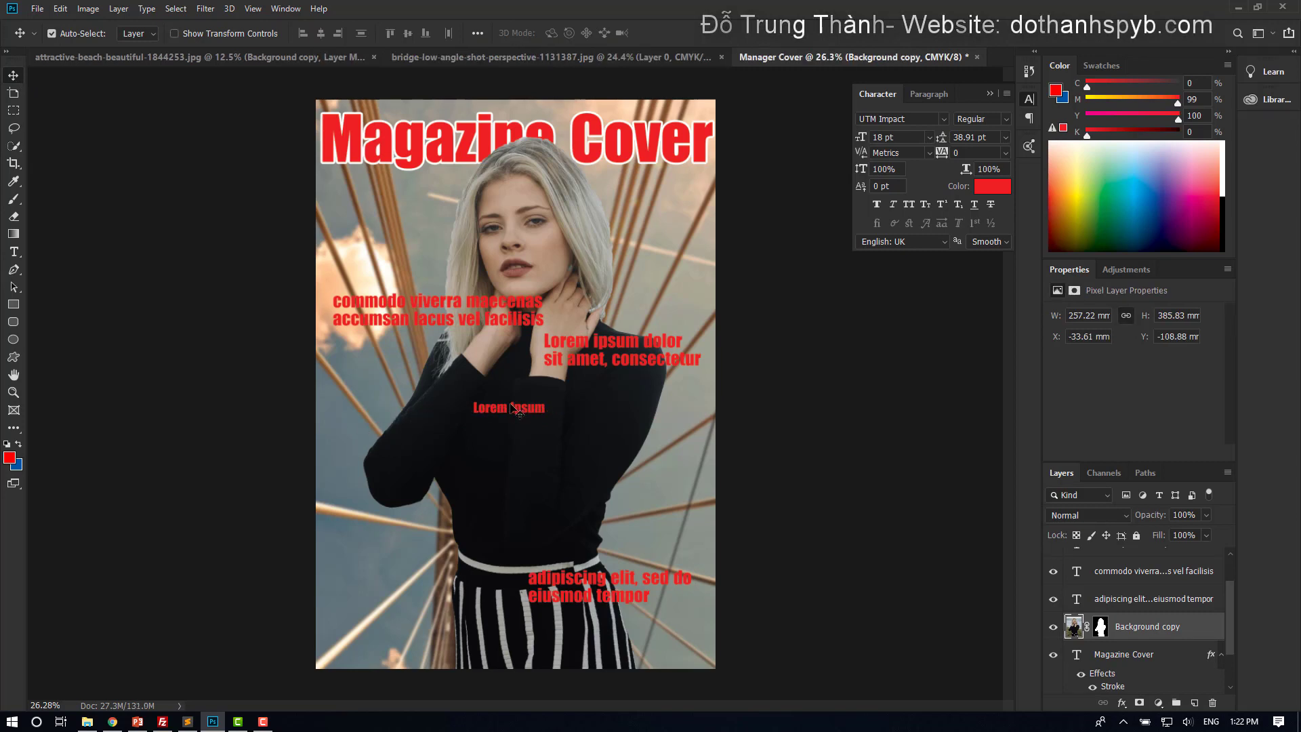
Move Lorem Ipsum right and paste 'incididunt ut labore et dolore magna aliqua' at left, broken after 'et'.
drag(515, 409, 653, 421)
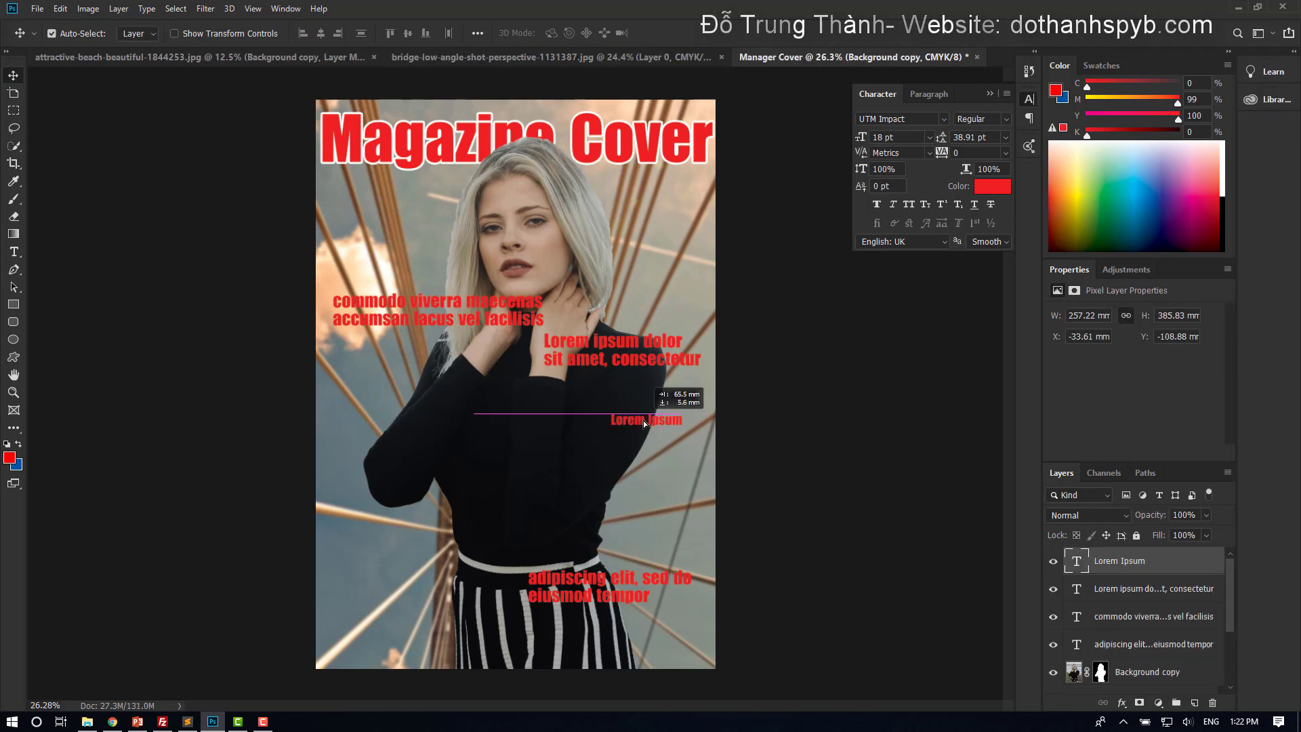
click(16, 250)
click(342, 496)
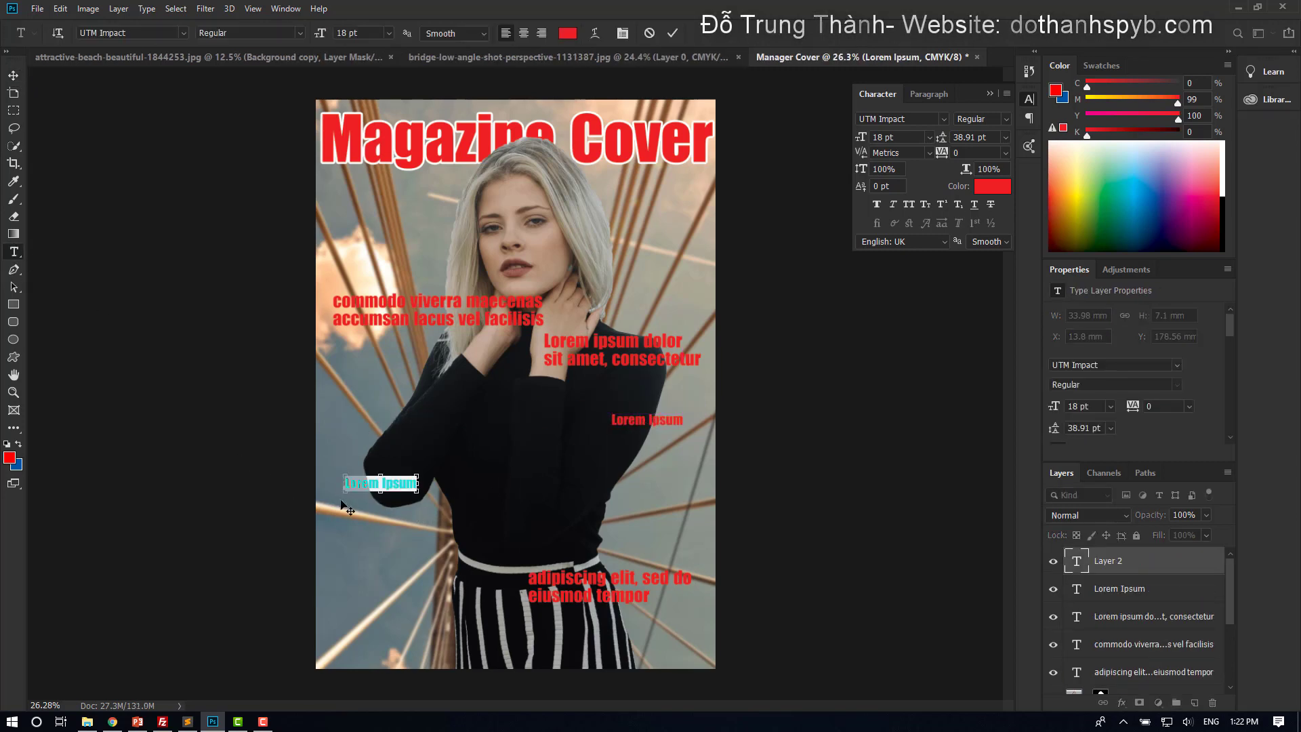
key(ctrl+v)
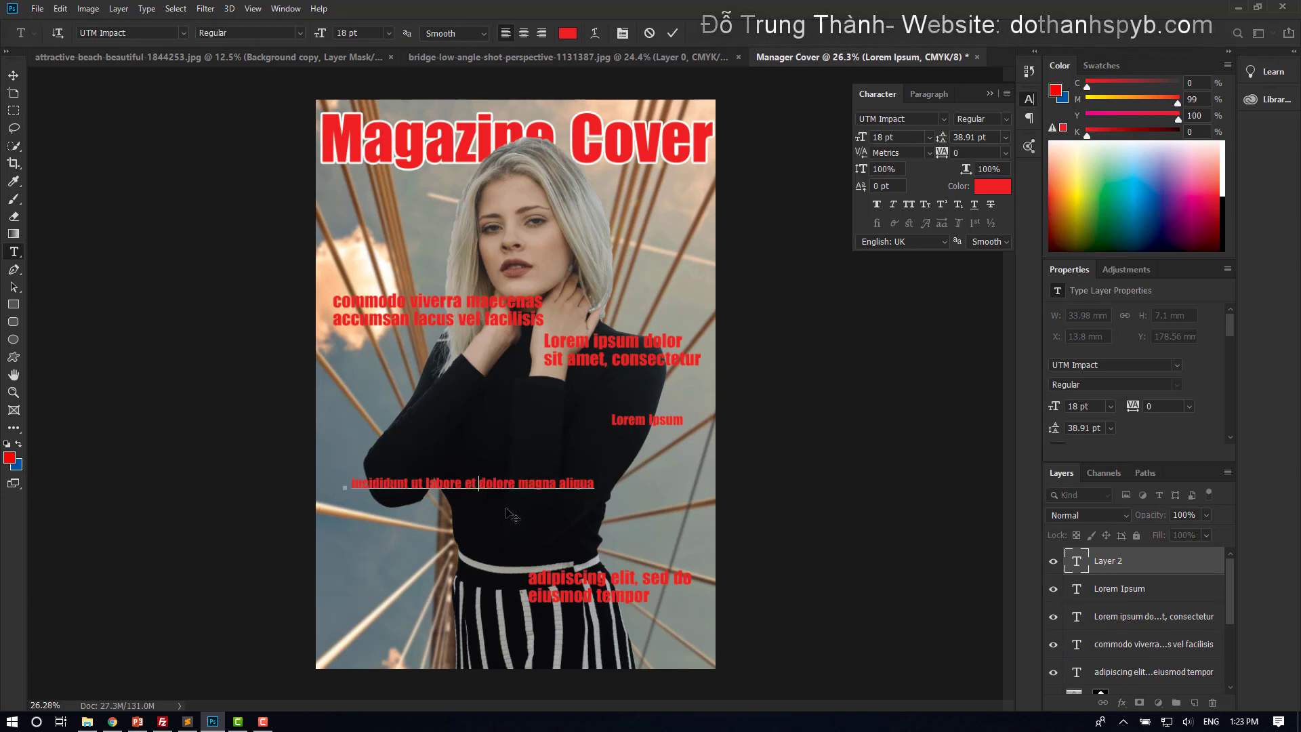
key(Return)
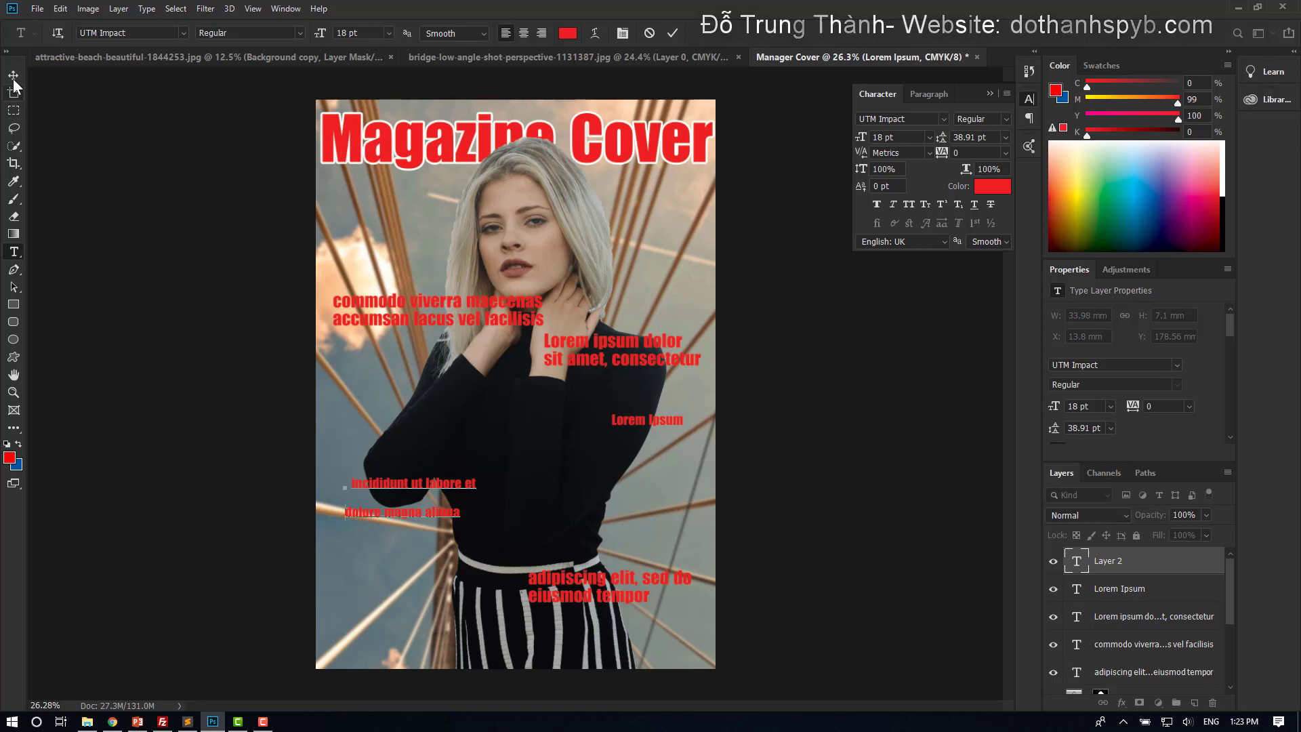
click(13, 81)
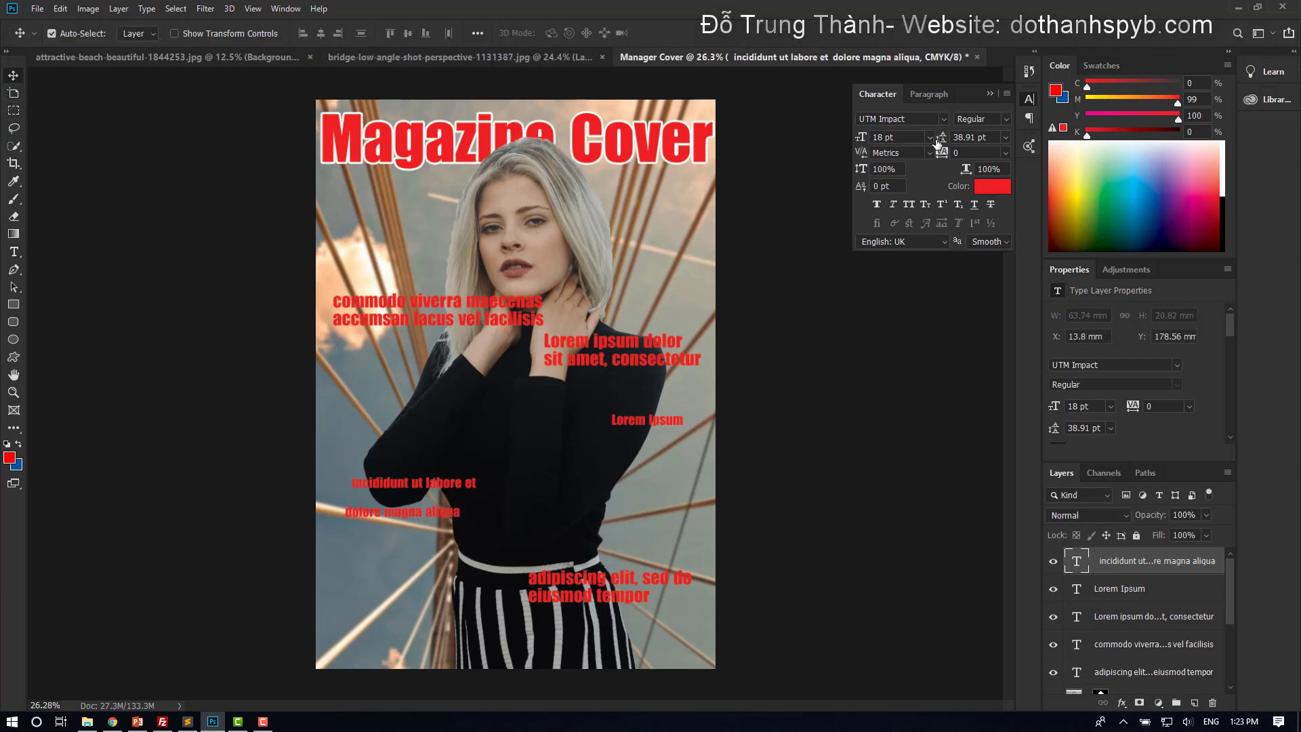
Set the incididunt headline to 24 pt size with 24 pt leading.
click(929, 137)
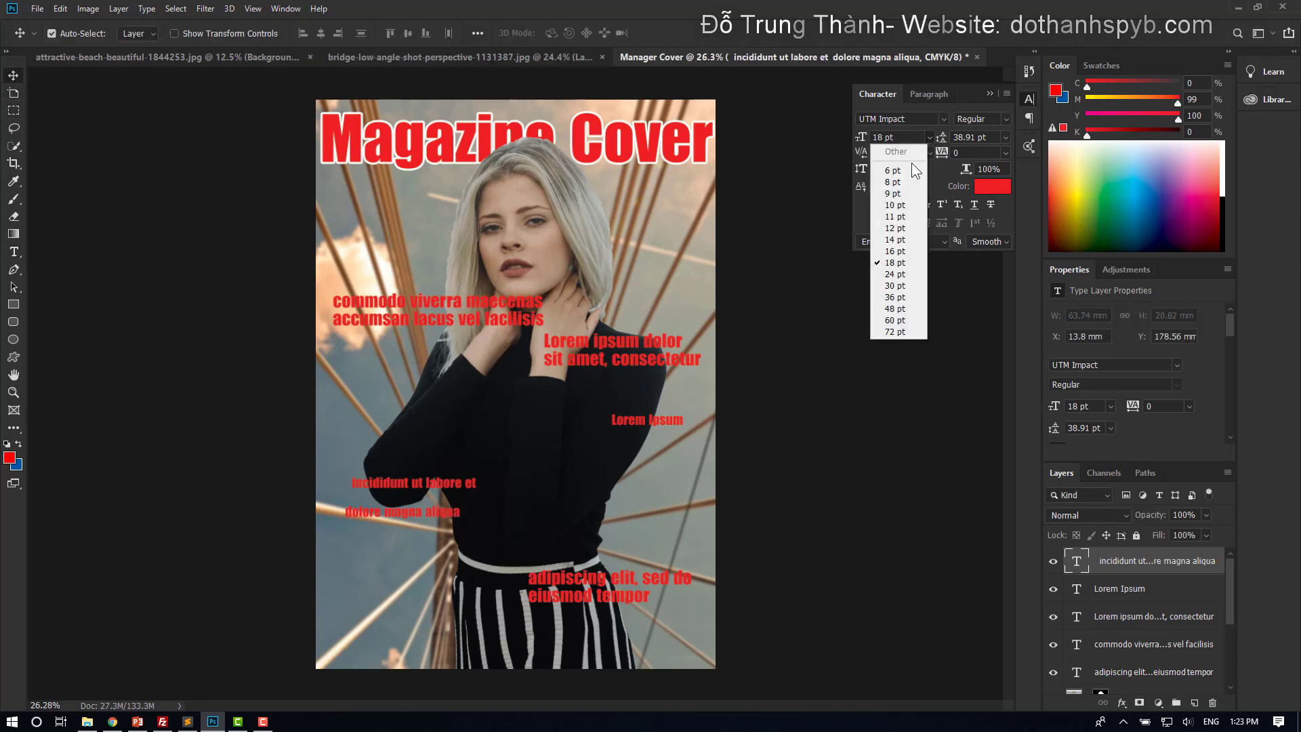
click(894, 276)
click(1005, 139)
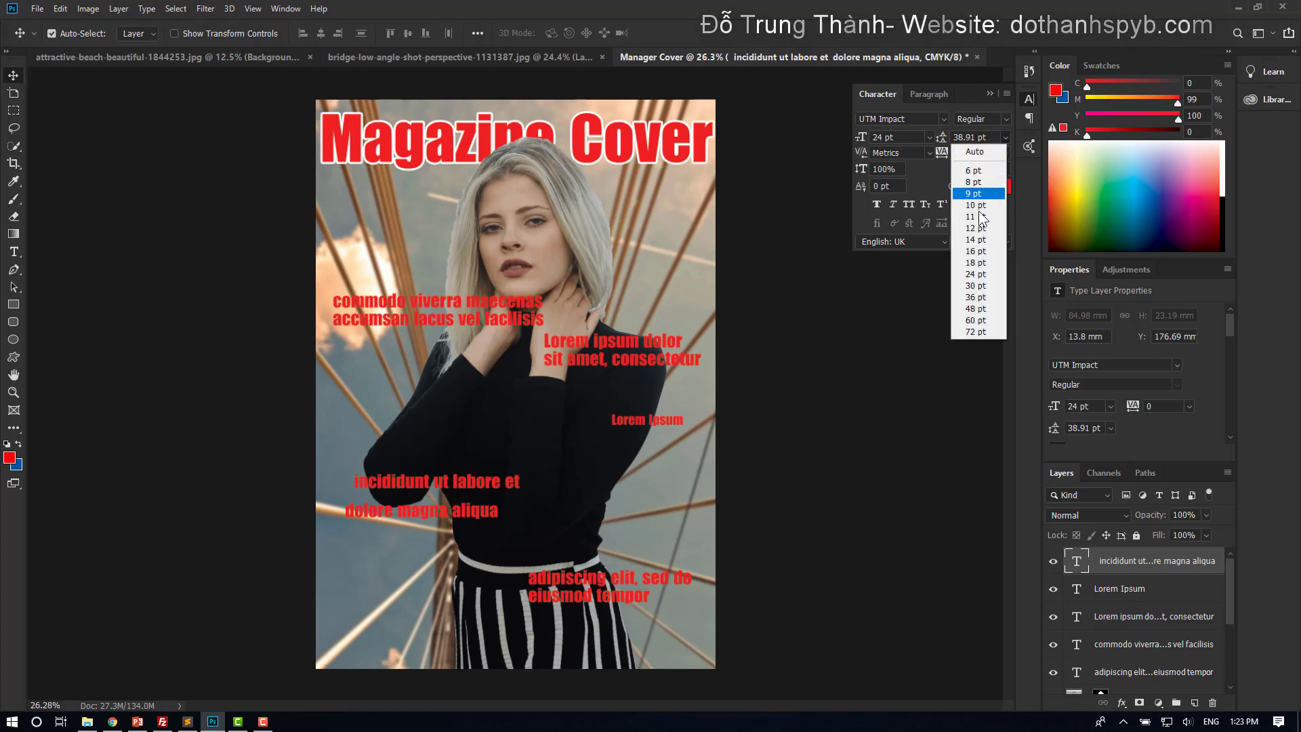
click(976, 271)
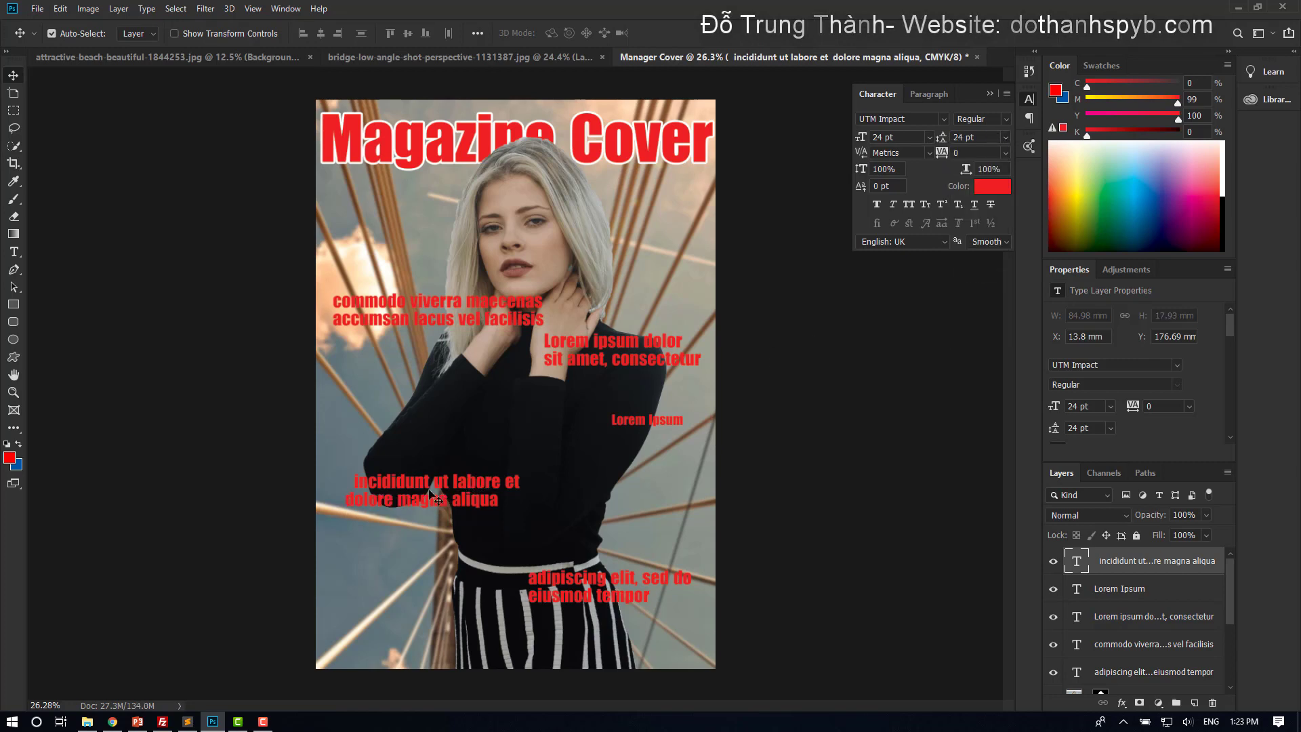
Remove the leading spaces and capitalise the headline's first word to 'Incididunt'.
double_click(363, 496)
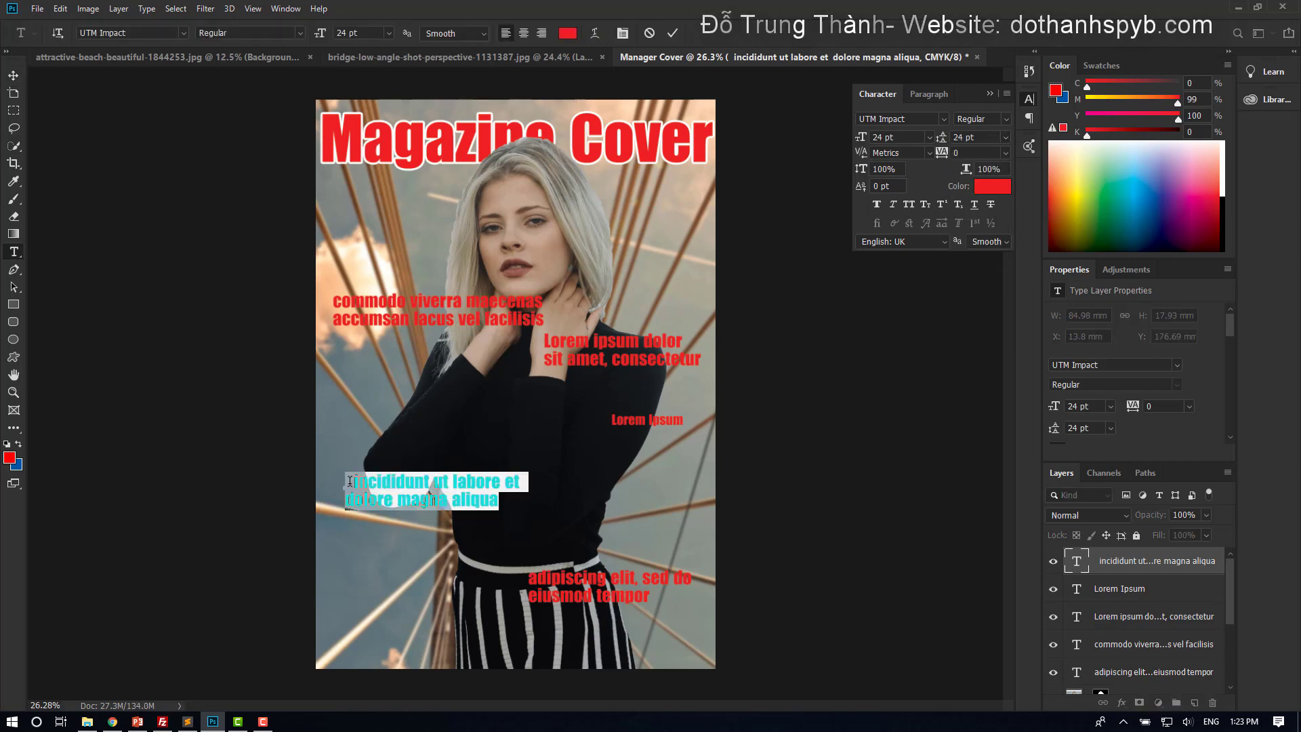
click(406, 492)
key(Delete)
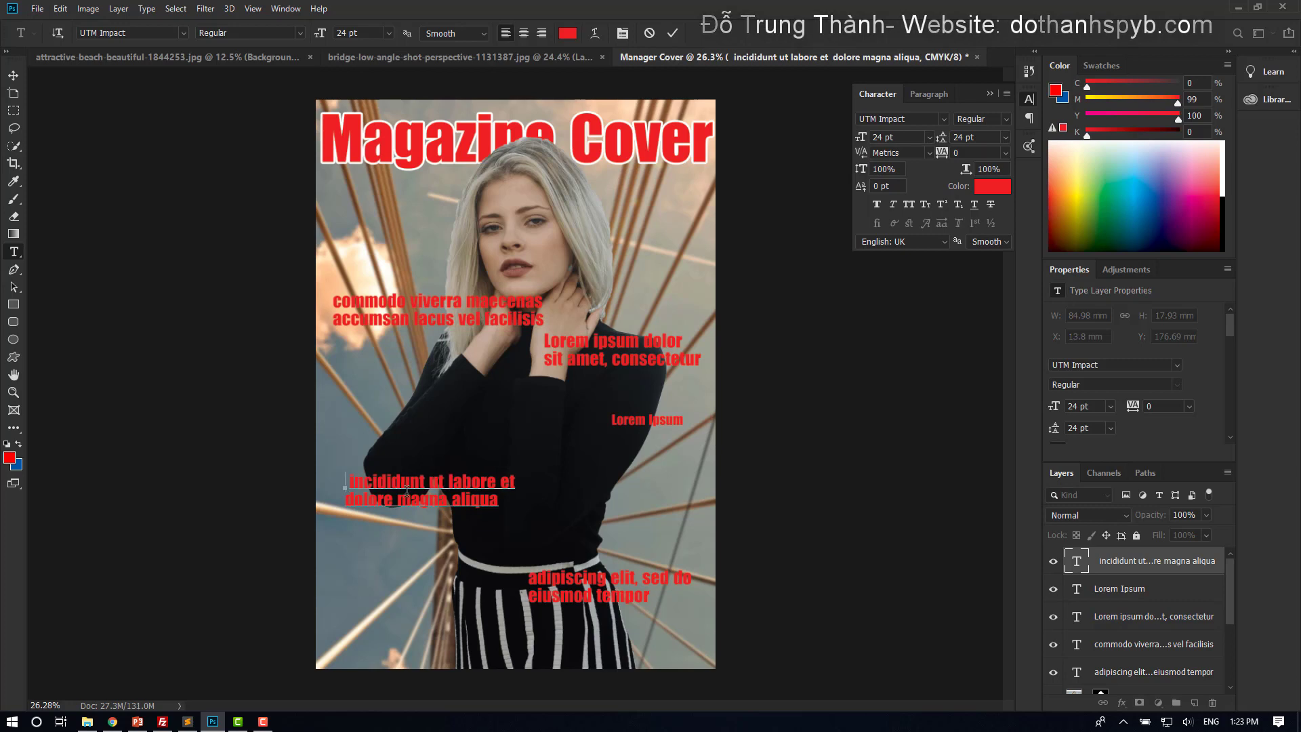
key(Delete)
key(Delete)
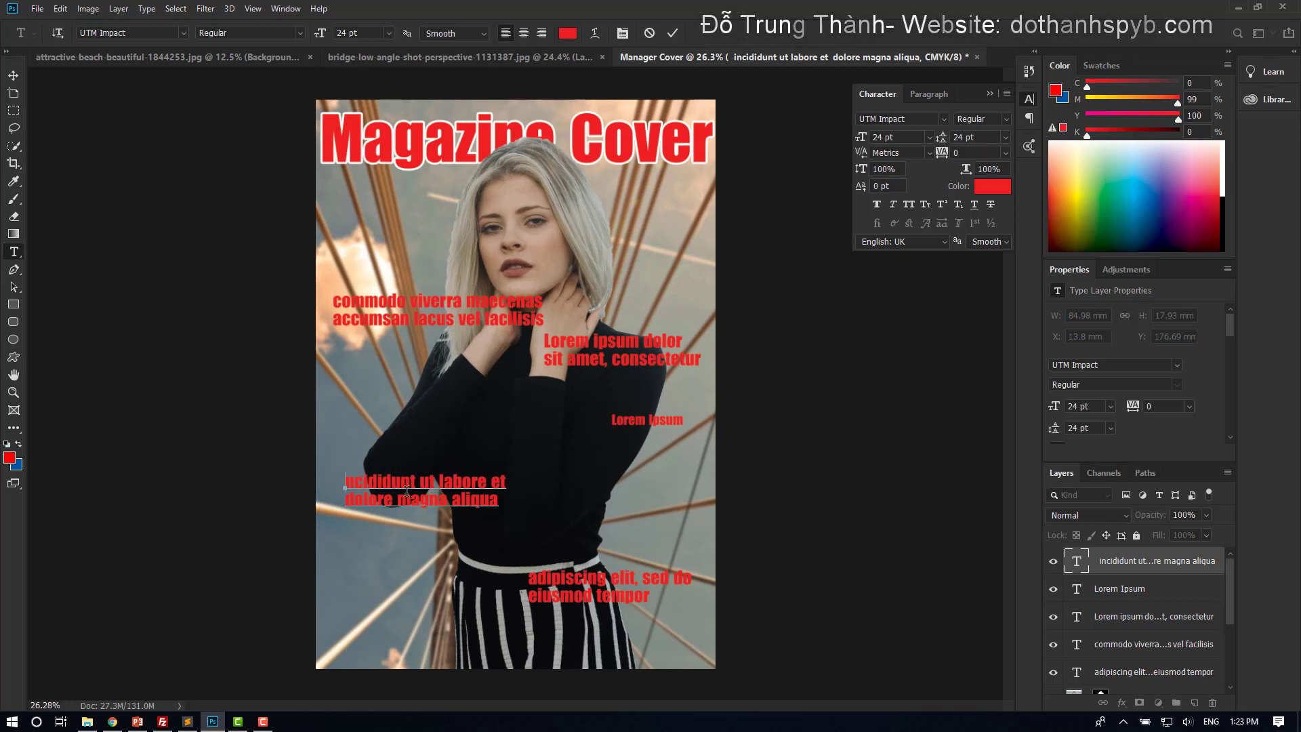
text(I)
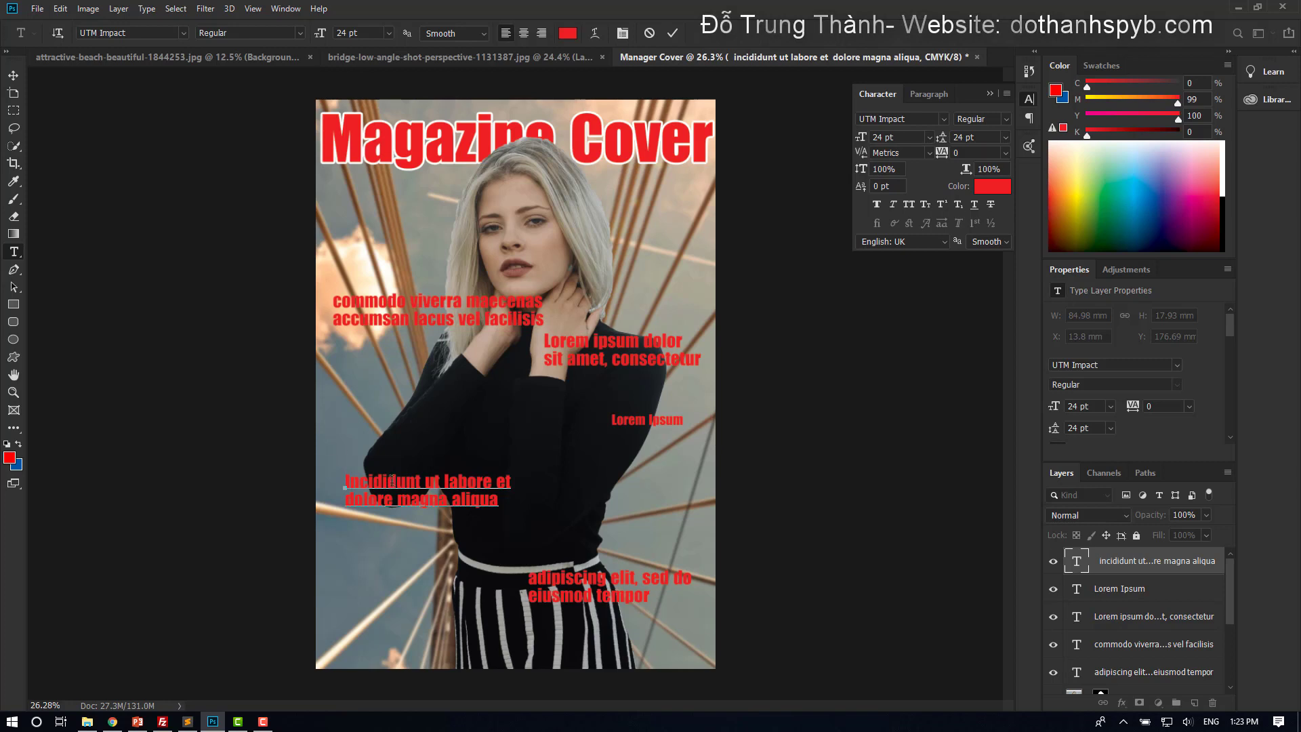
click(19, 78)
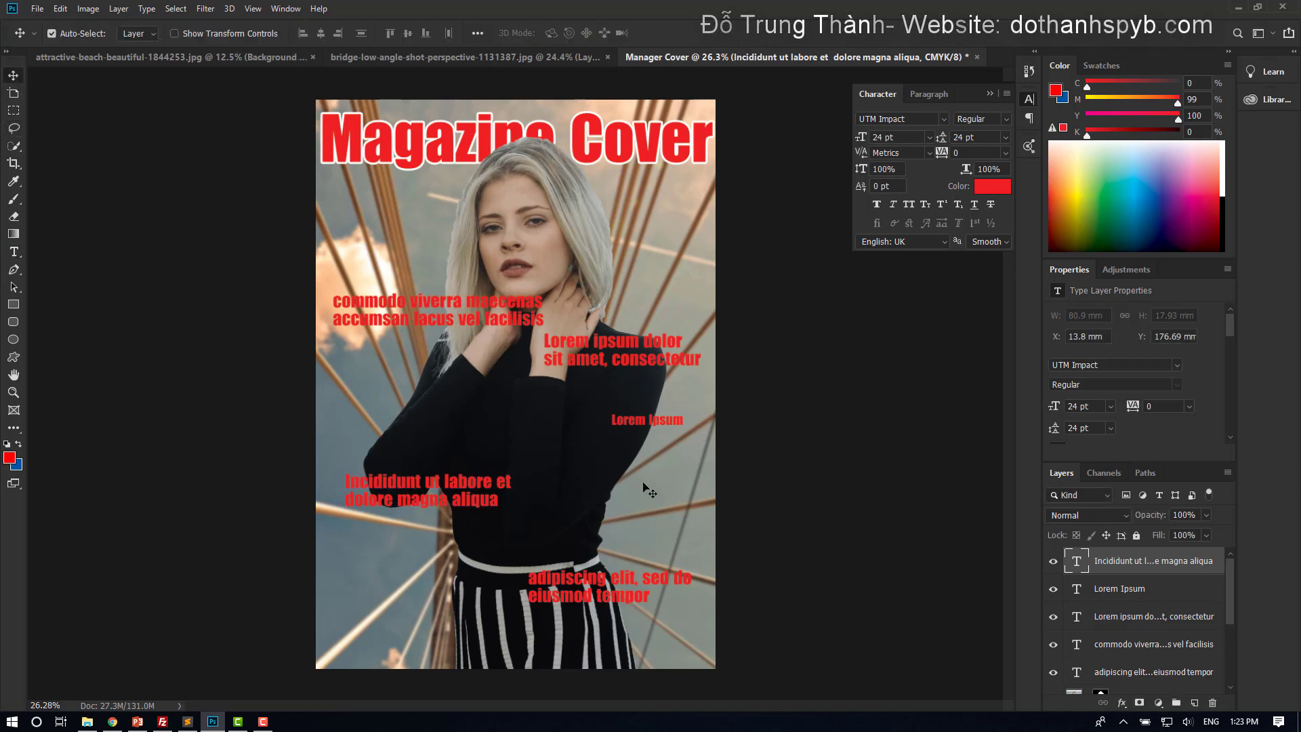
Nudge Lorem Ipsum up and enlarge it to about 169%.
drag(634, 424, 634, 403)
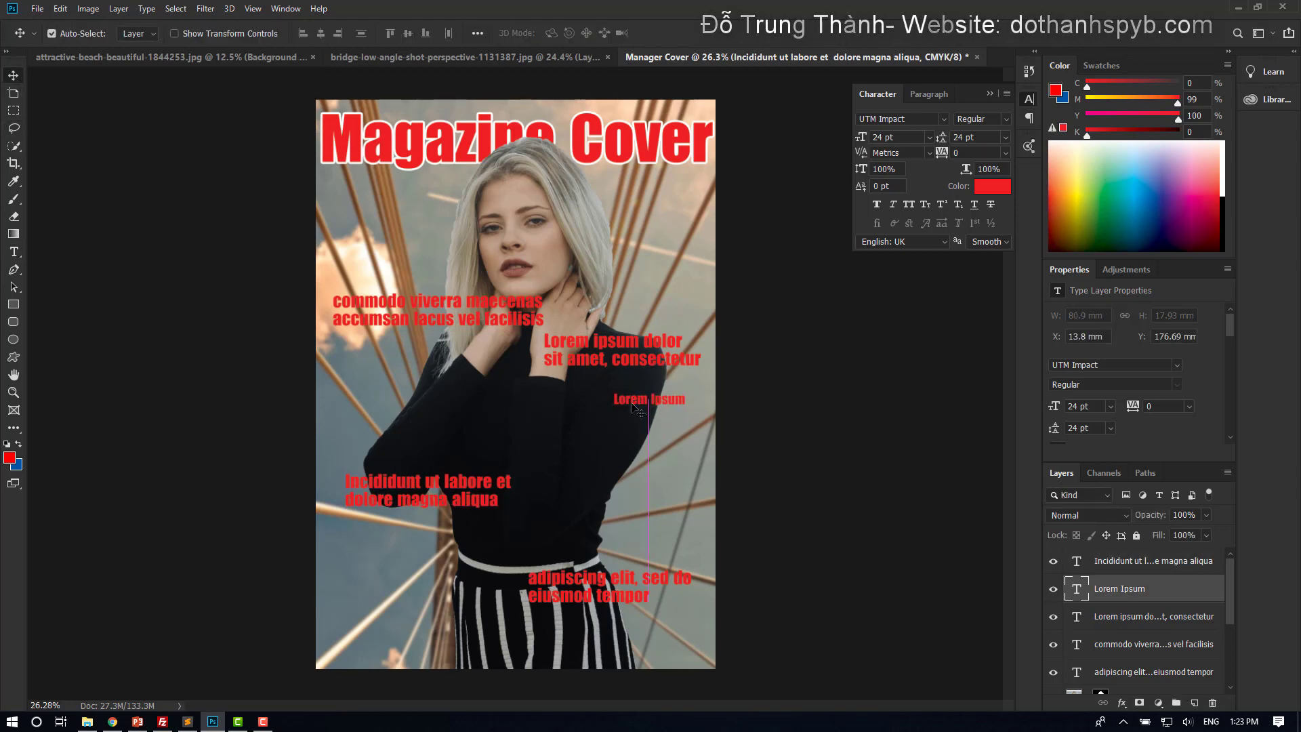
key(ctrl+t)
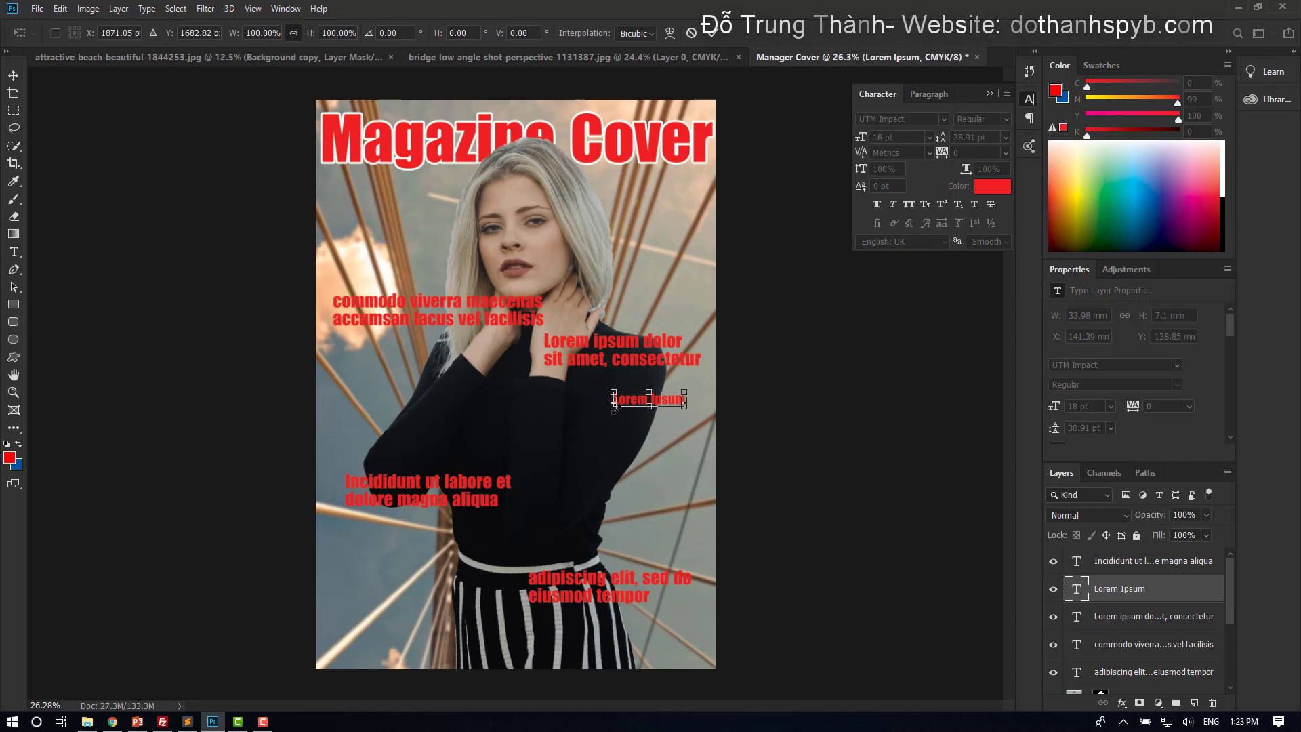
mouse_move(614, 407)
mouse_down()
mouse_move(561, 418)
mouse_move(553, 434)
mouse_up()
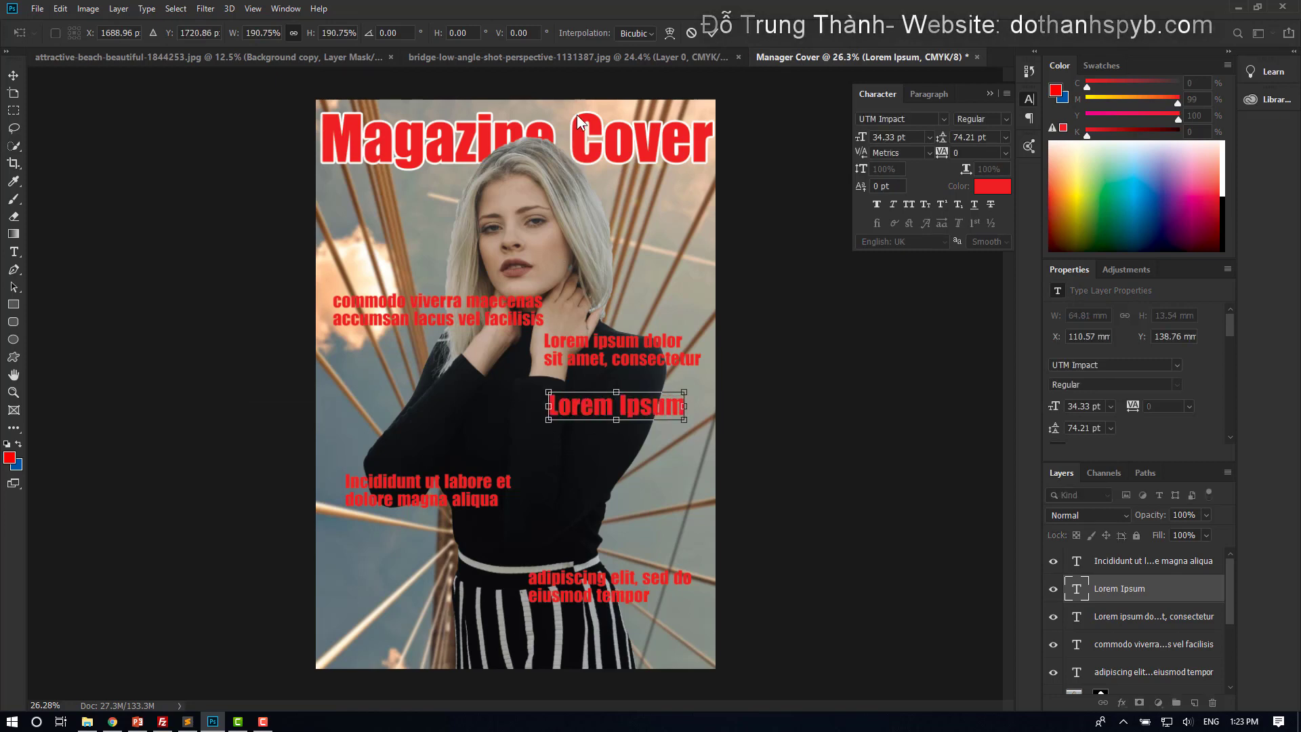
click(711, 32)
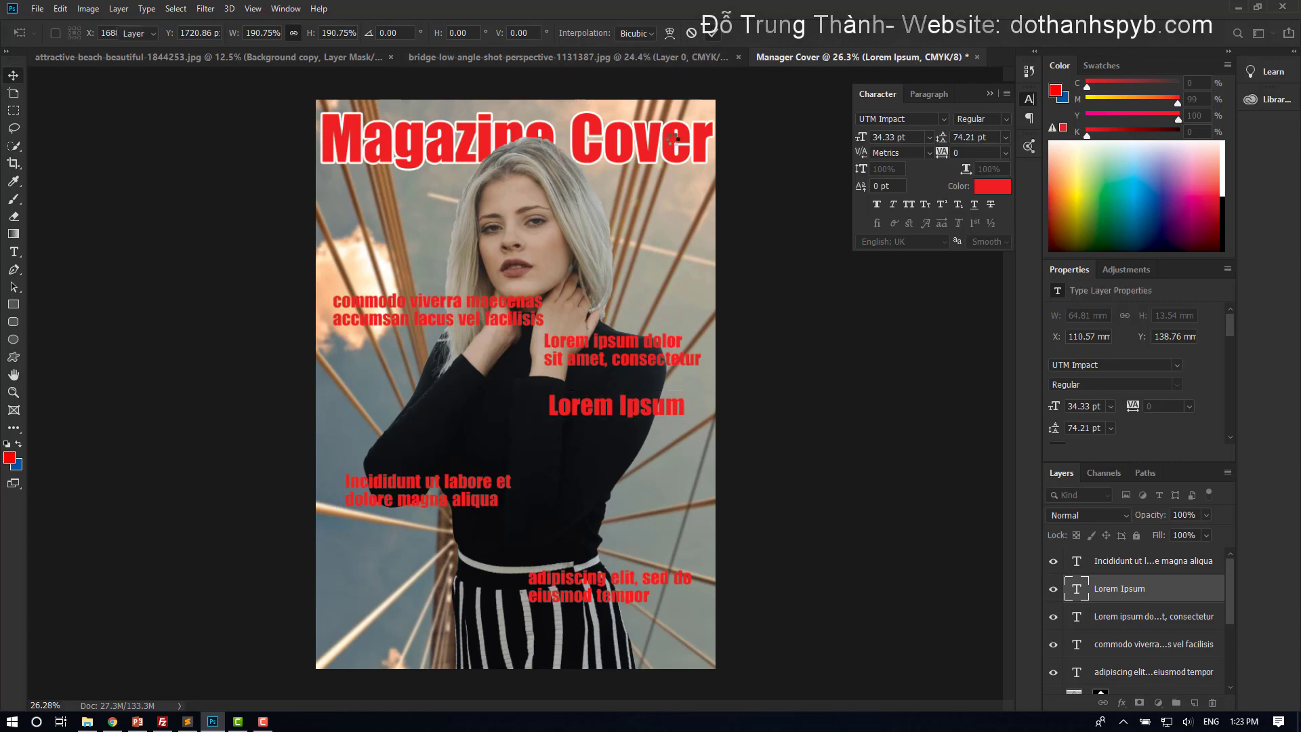
Enlarge the adipiscing elit text, right-align it, and move it to the cover's right edge.
ctrl+click(543, 609)
key(ctrl+t)
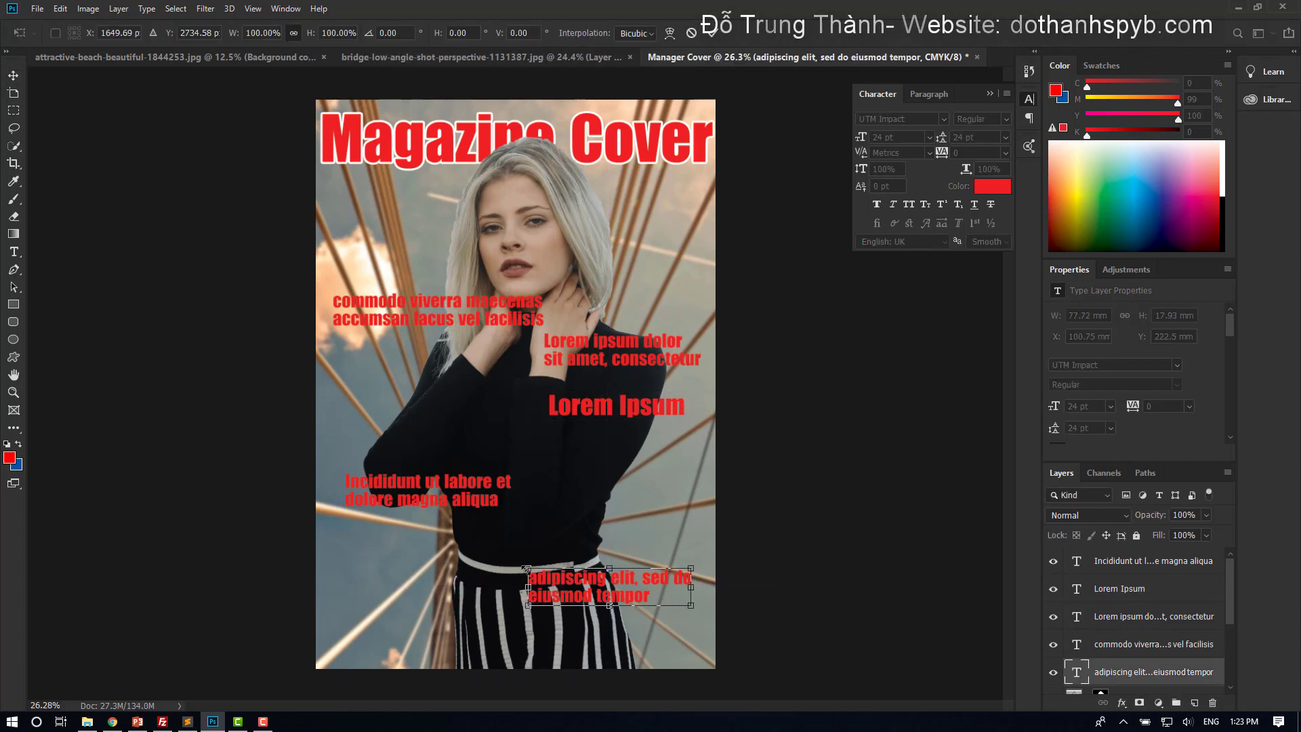
drag(529, 571, 483, 558)
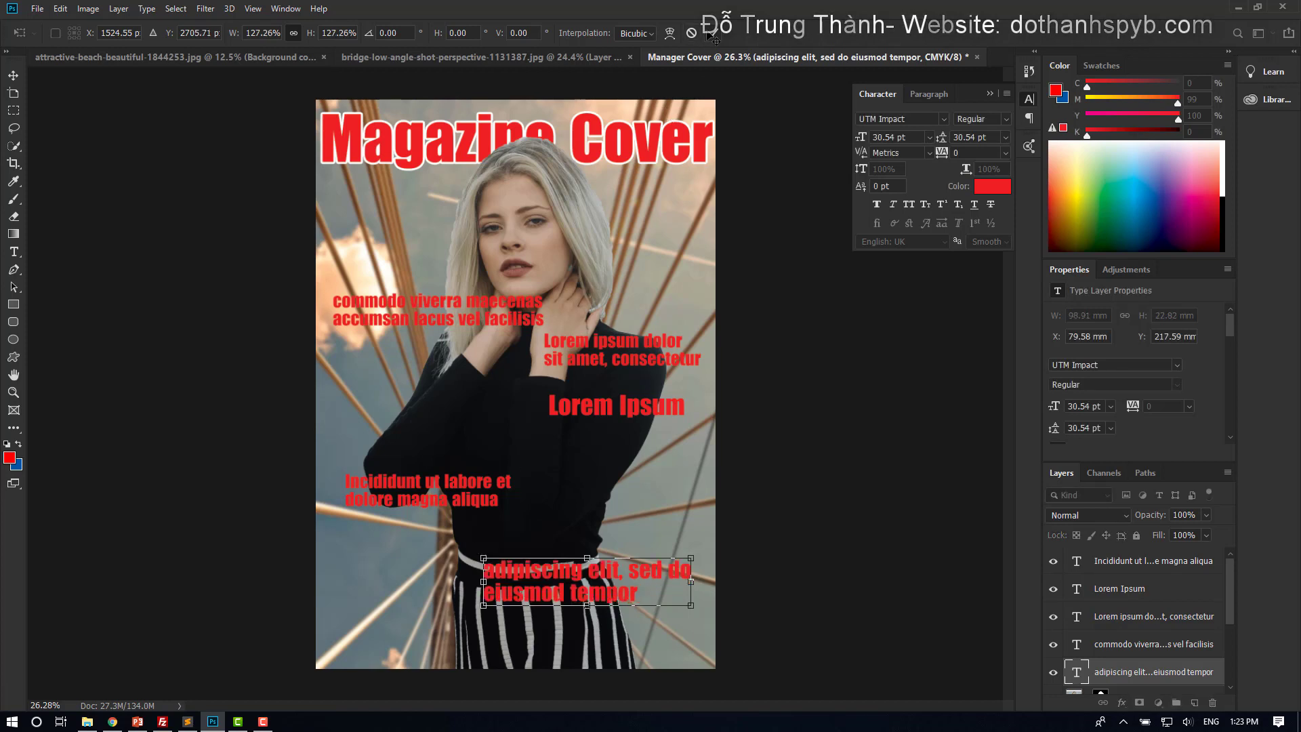
key(Return)
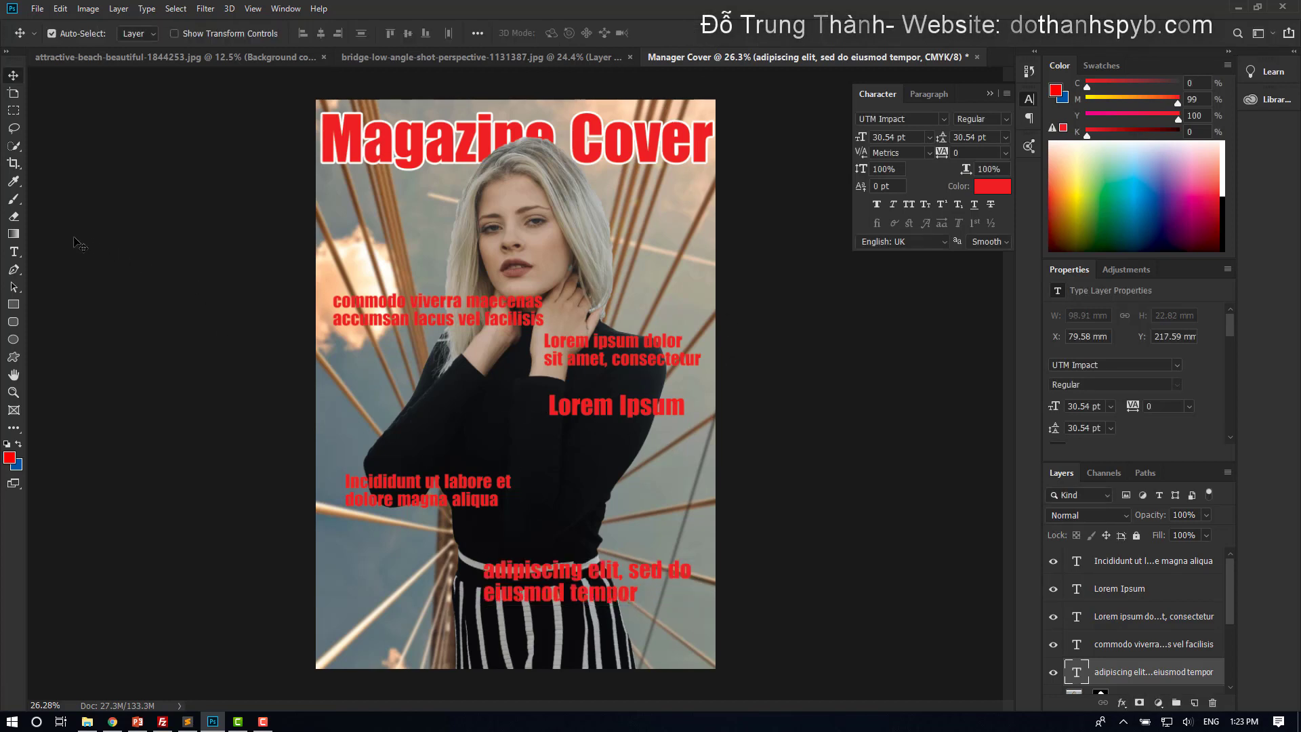
click(14, 248)
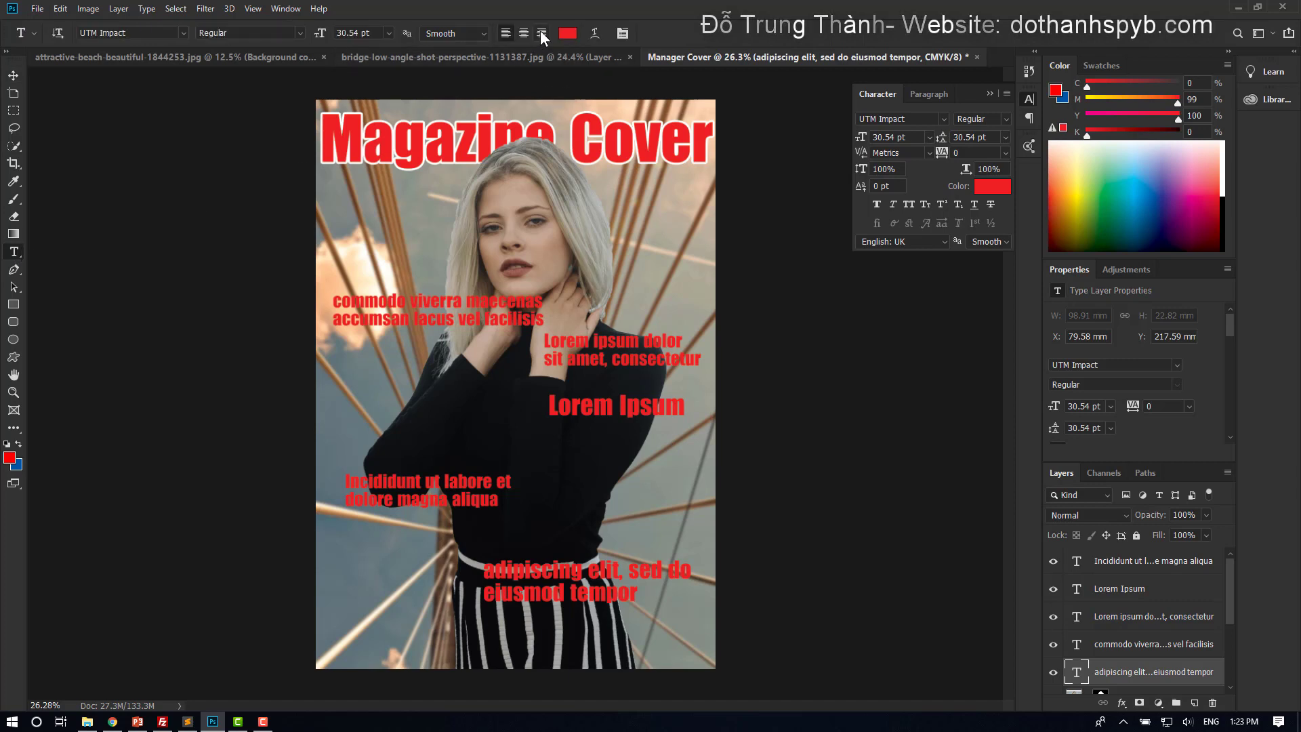
click(541, 33)
click(11, 76)
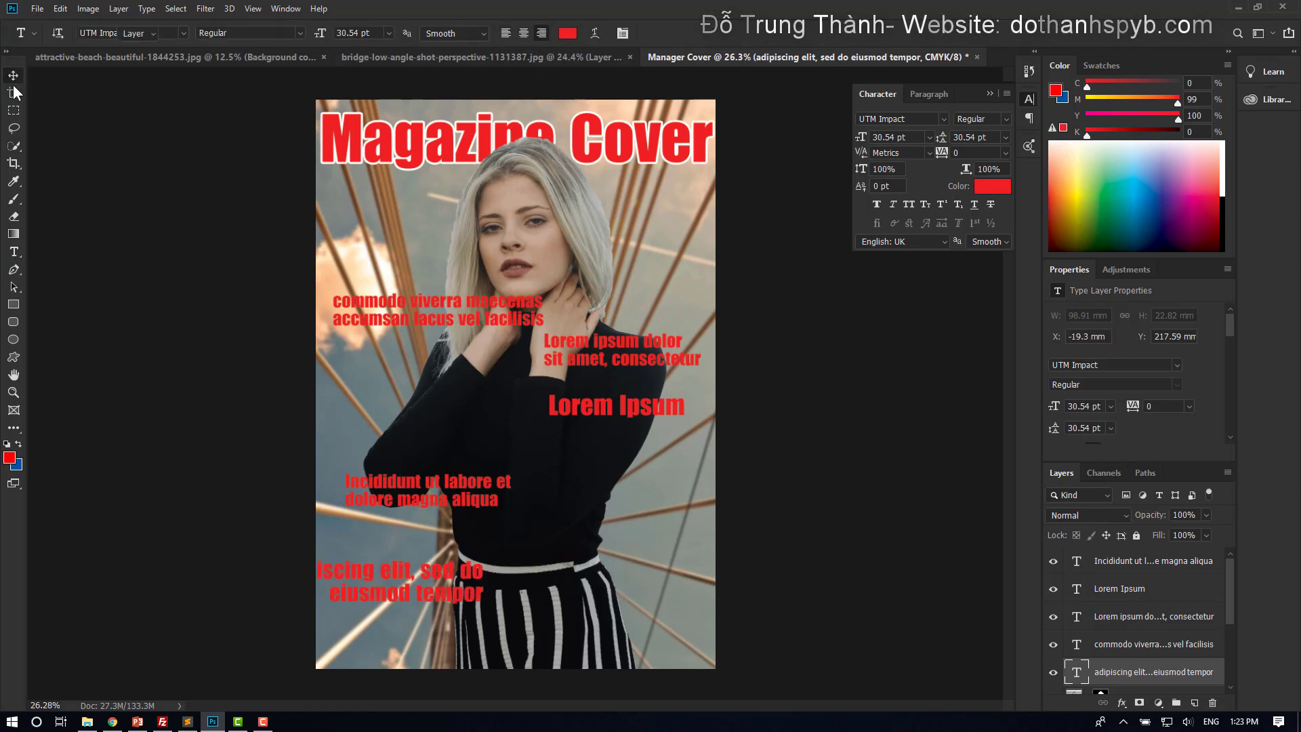
drag(423, 571, 637, 559)
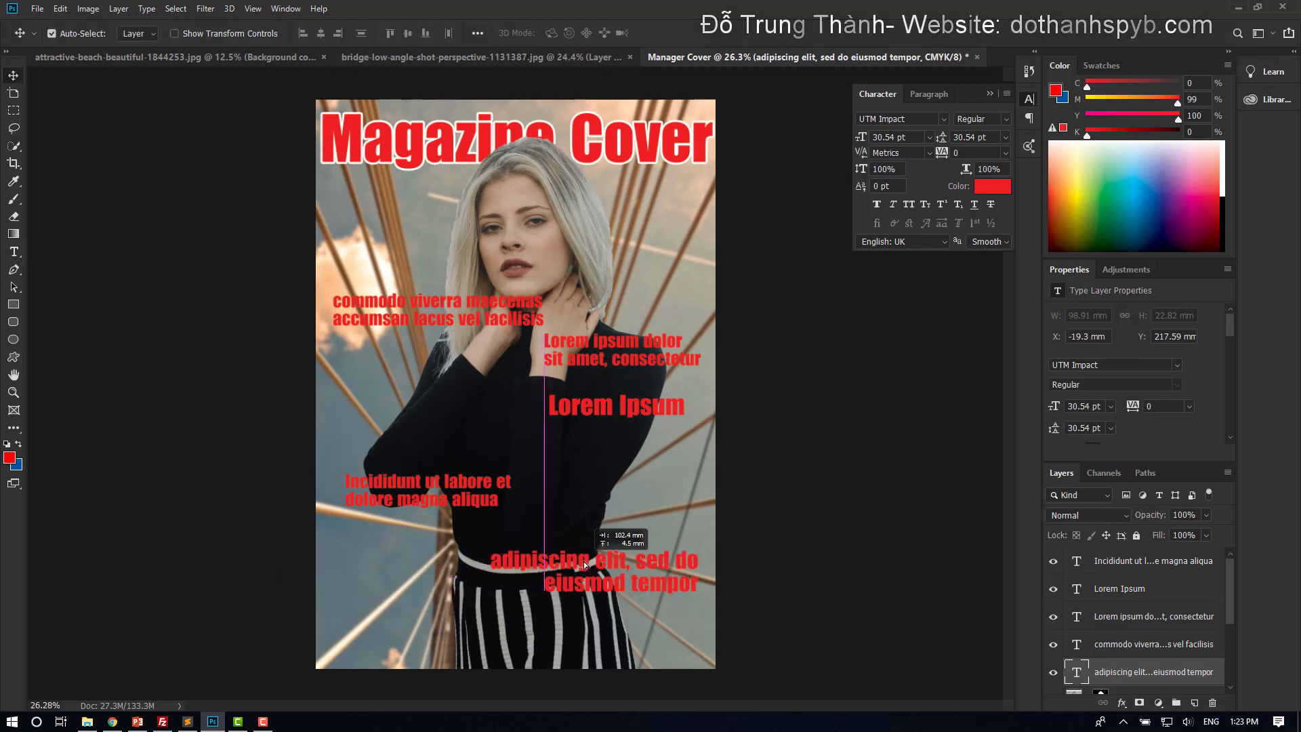
Right-align the Lorem ipsum dolor block at the right edge and move the Incididunt text up-left.
drag(596, 342, 596, 340)
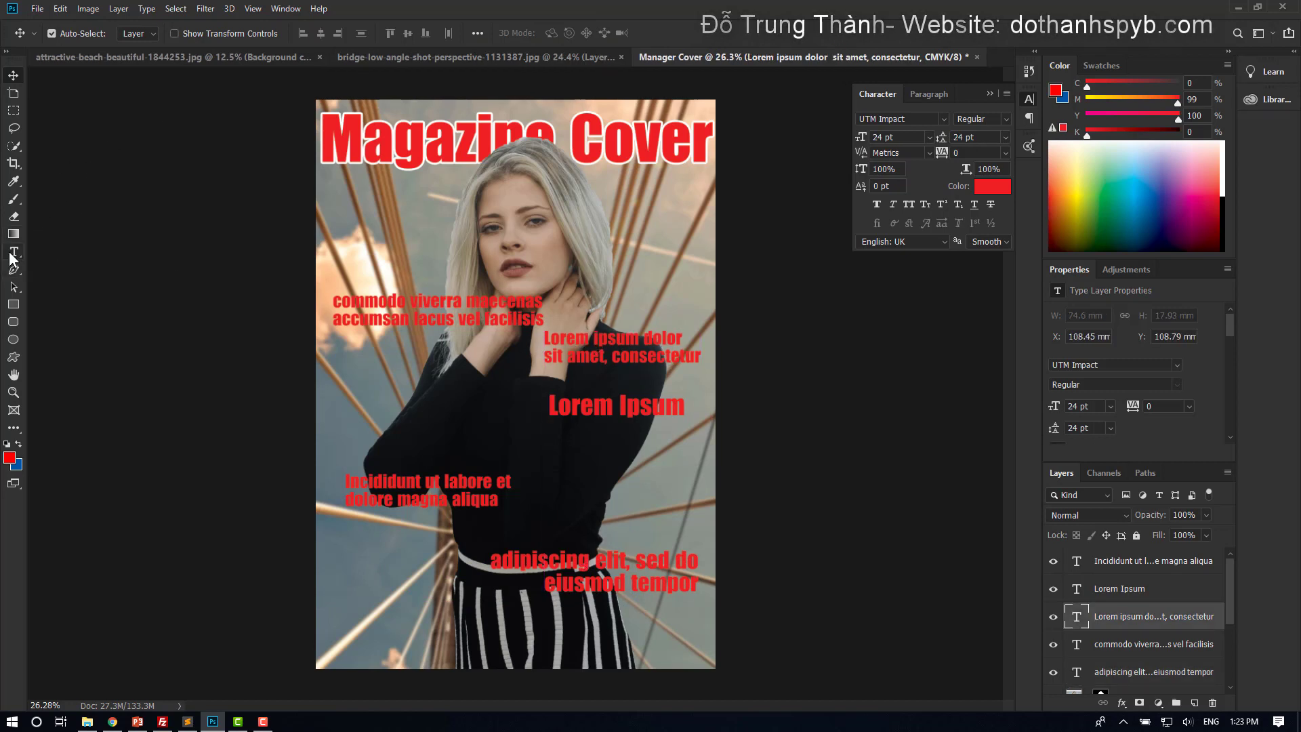
click(12, 253)
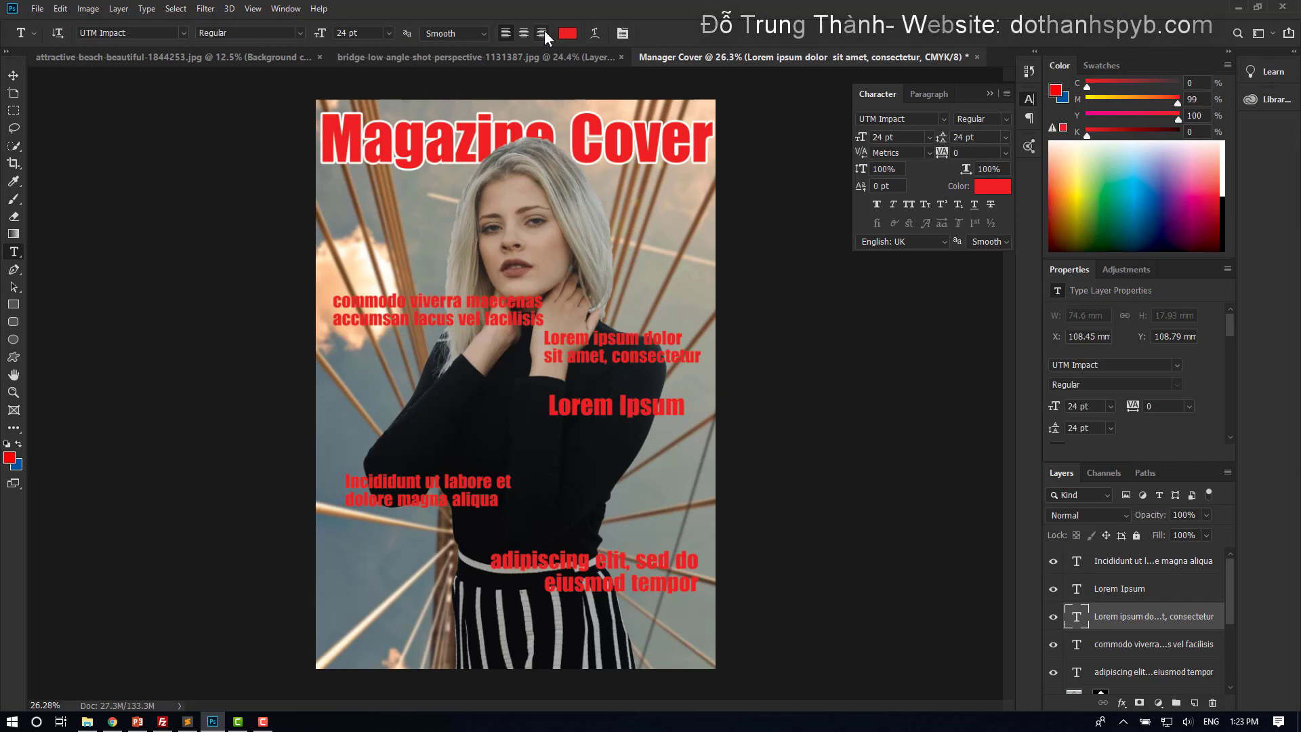
click(542, 32)
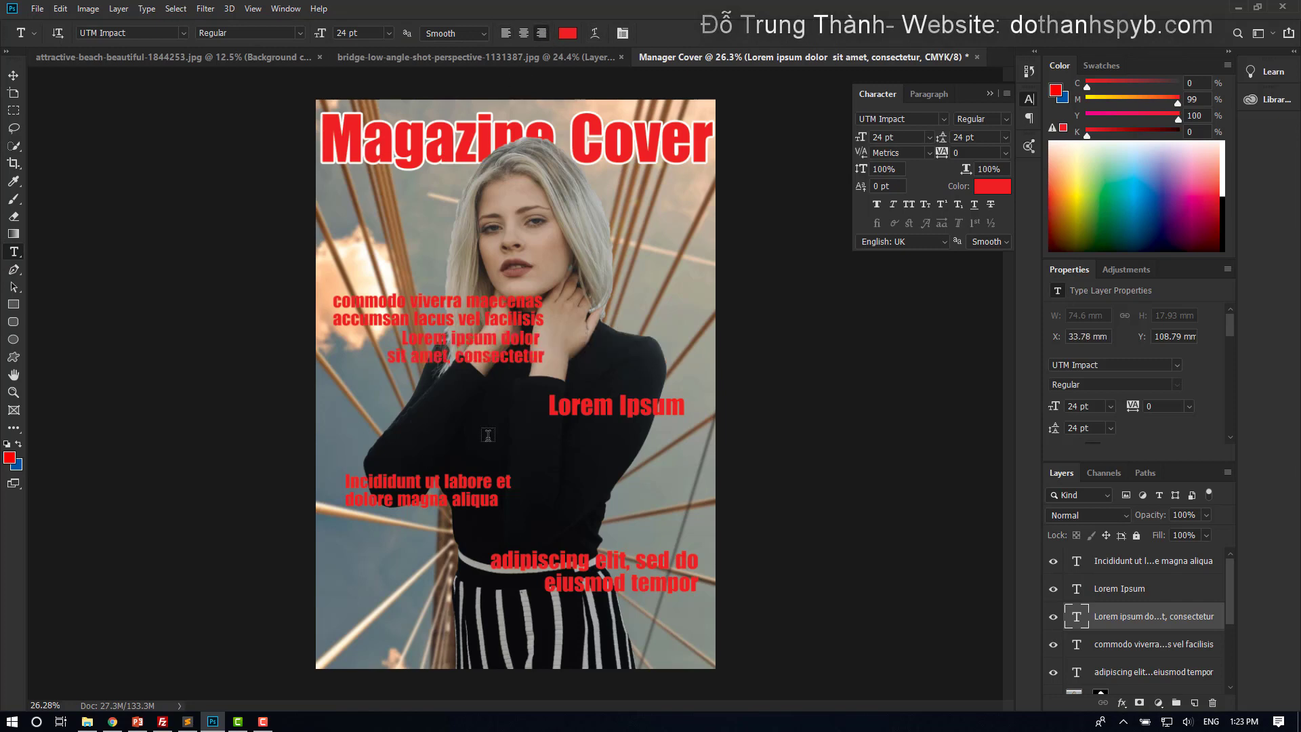
click(12, 77)
drag(456, 364, 604, 362)
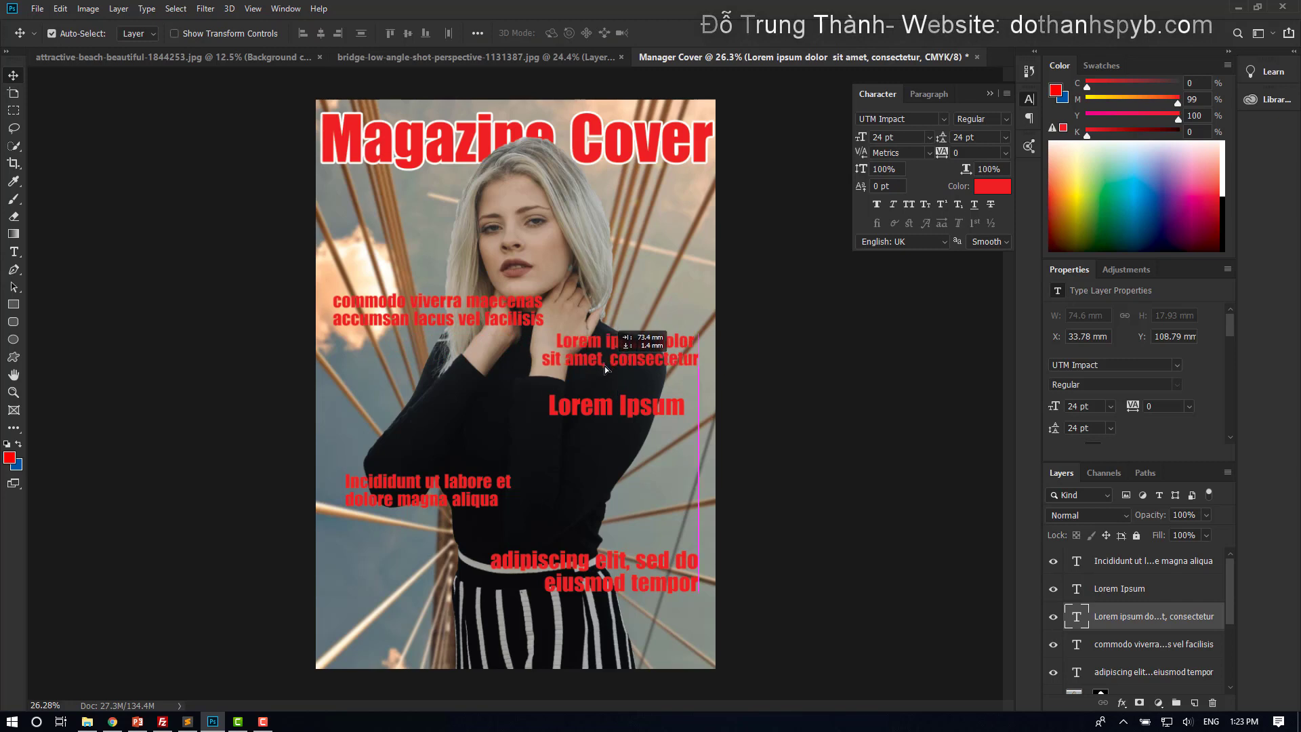
drag(605, 363, 605, 373)
drag(413, 483, 407, 458)
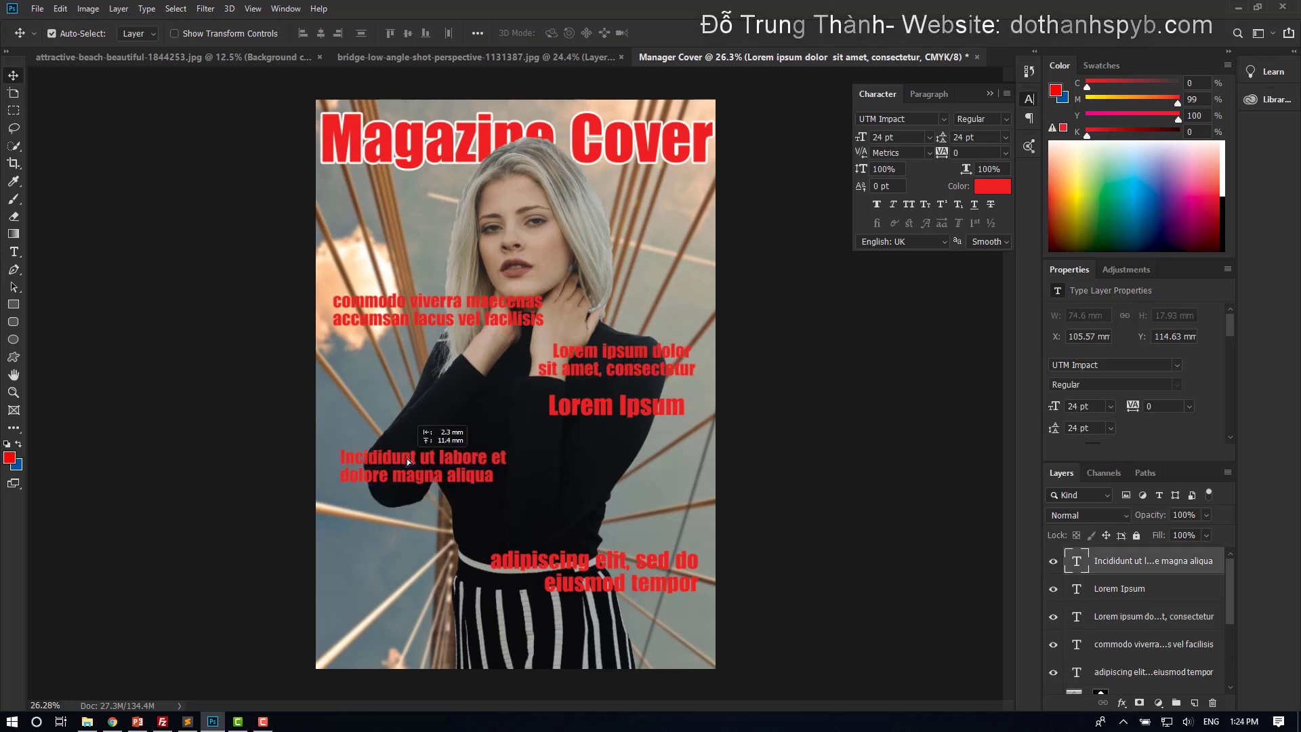
Scale the Incididunt caption to about 160% (38.43 pt) and shift it slightly left and down.
key(ctrl+t)
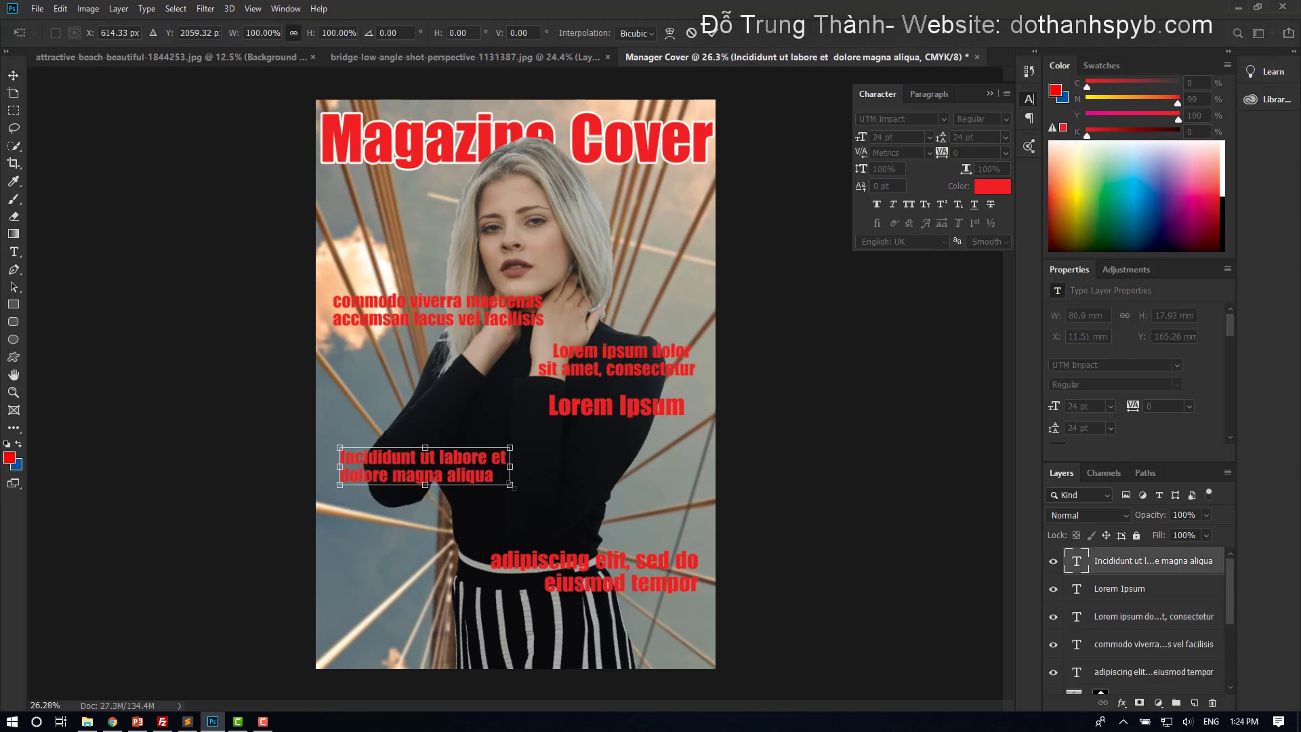
drag(591, 537, 605, 544)
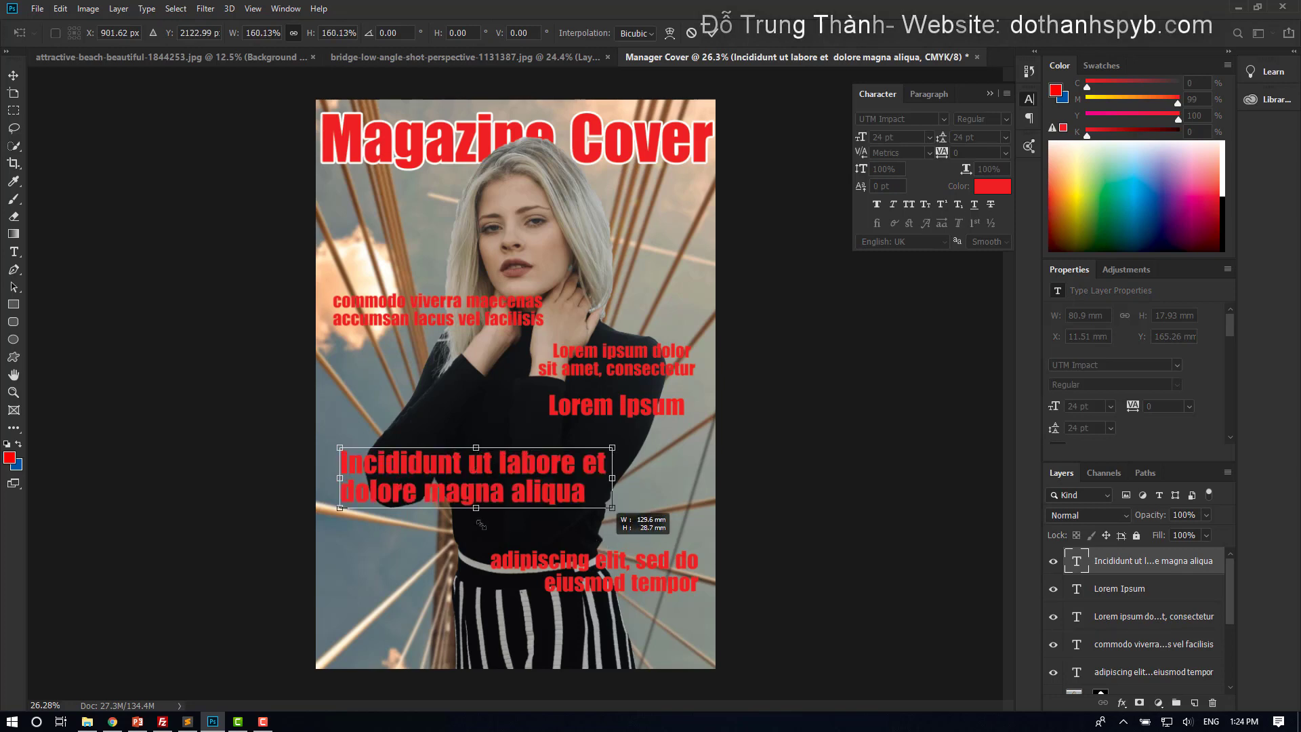
drag(449, 506, 443, 520)
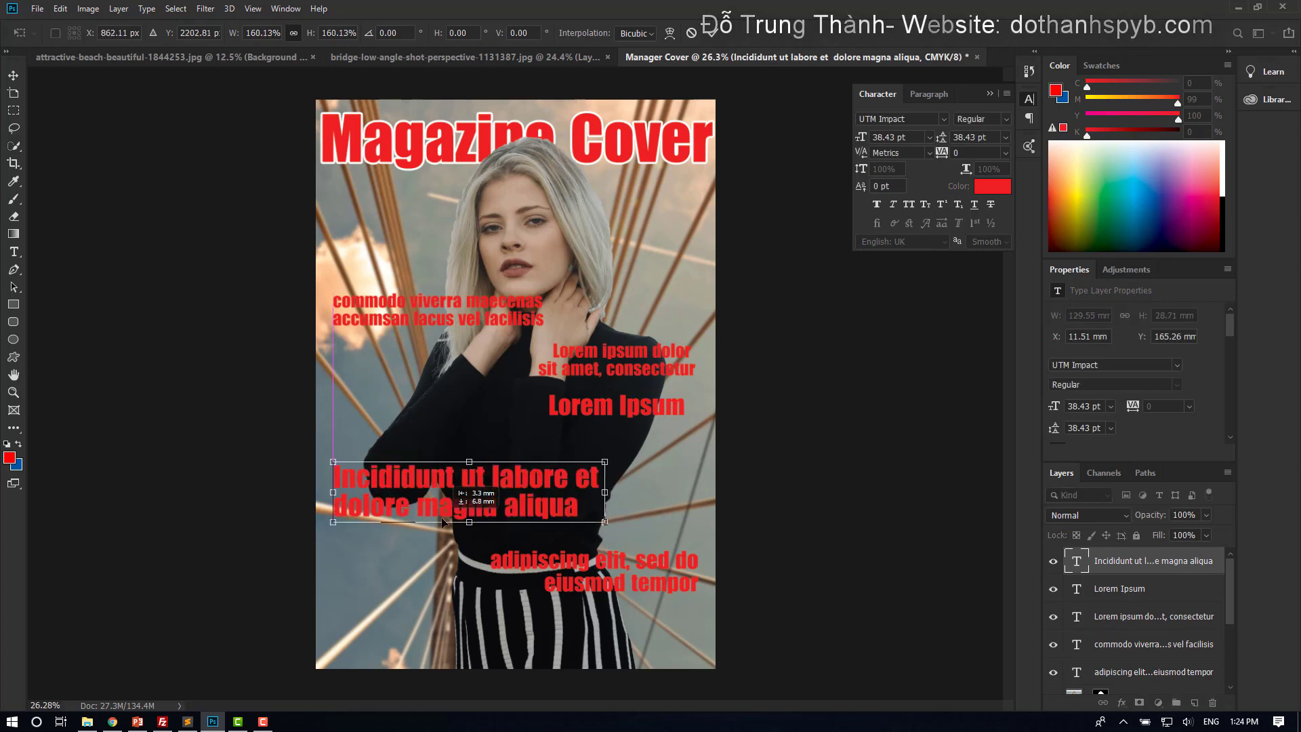
click(710, 36)
Move the Lorem Ipsum headline and the Lorem ipsum dolor block further down.
click(393, 326)
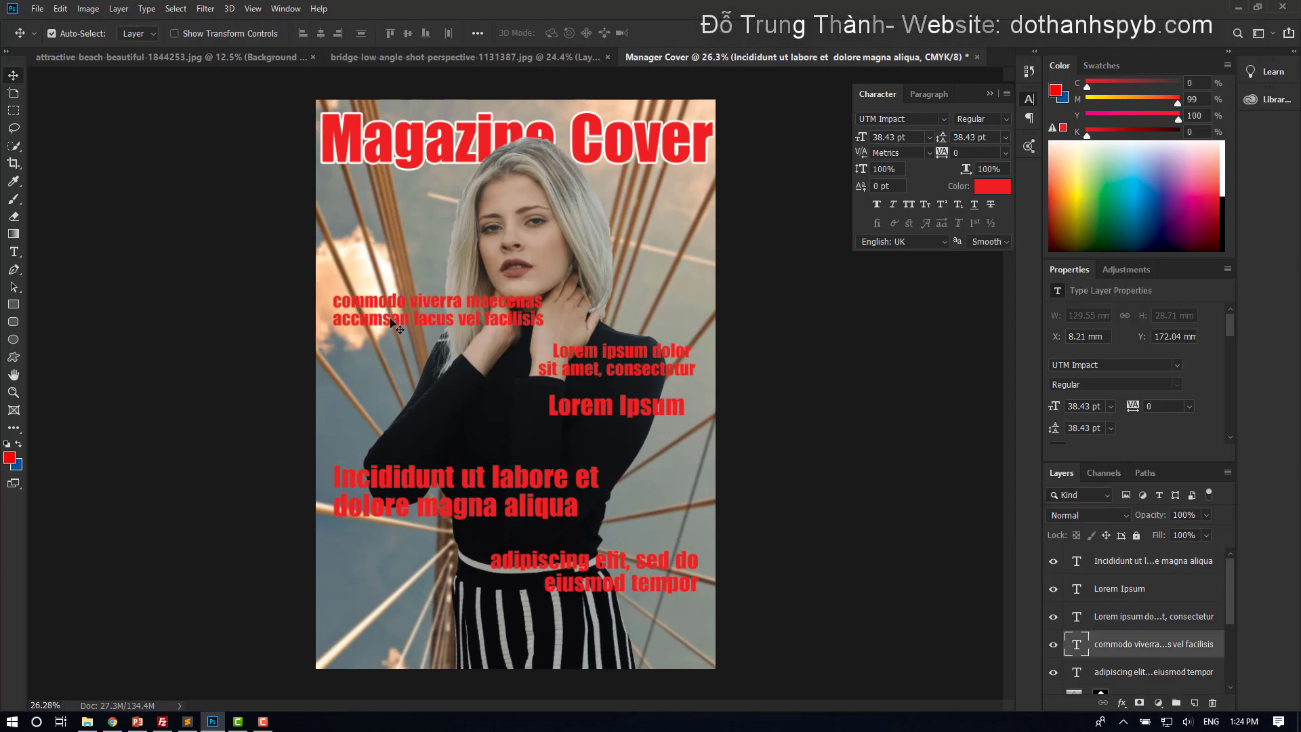
drag(595, 414, 596, 433)
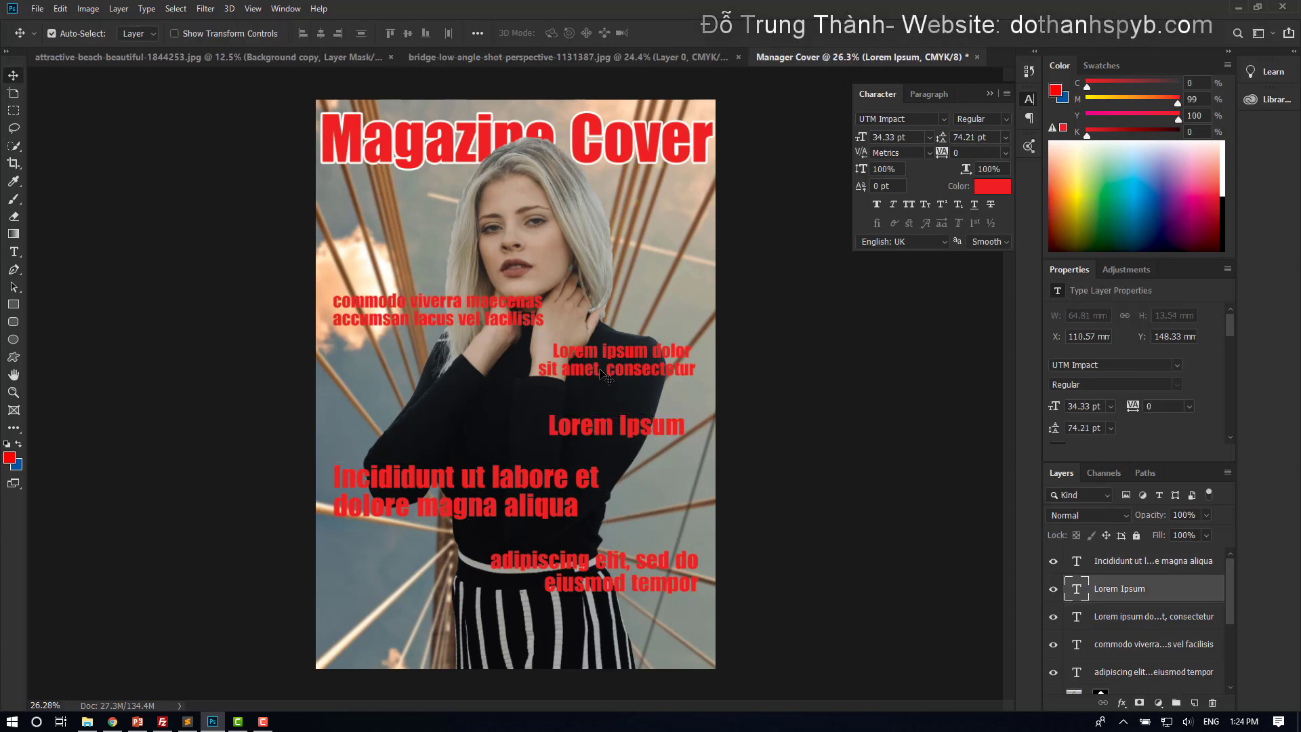
drag(599, 370, 599, 389)
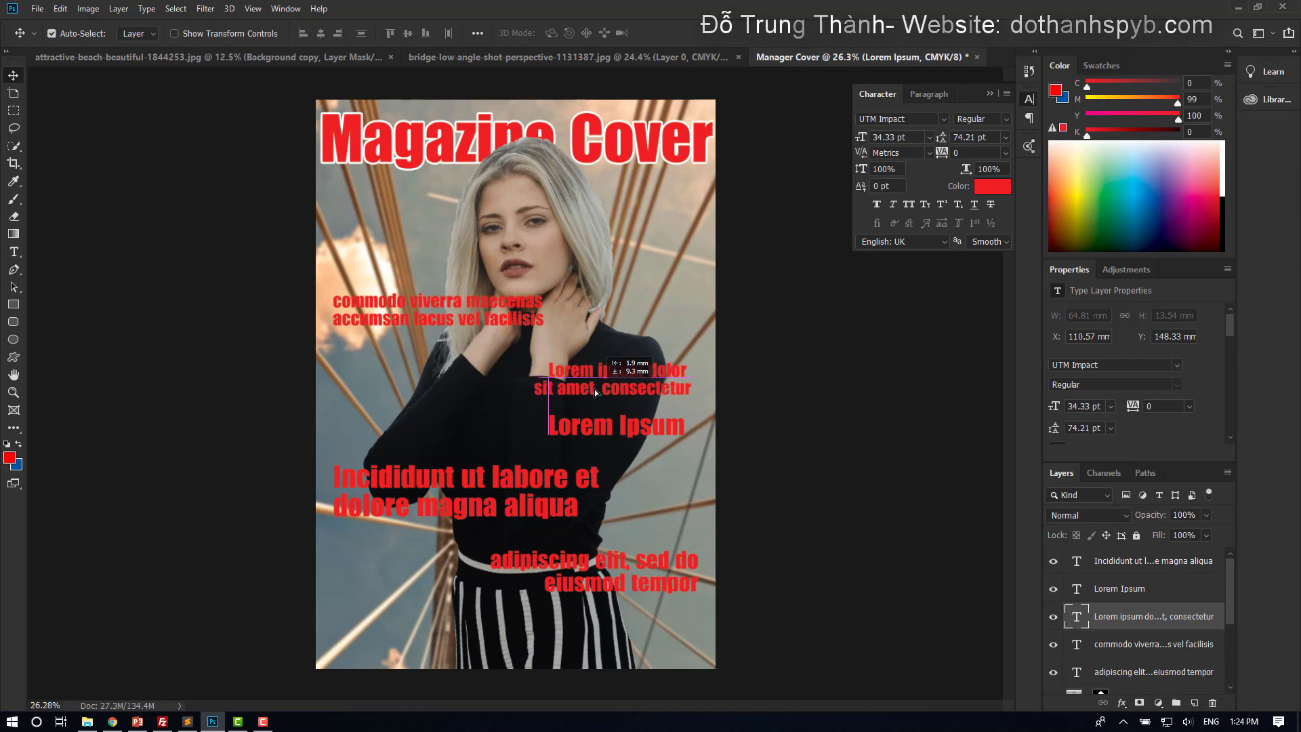
drag(599, 389, 611, 428)
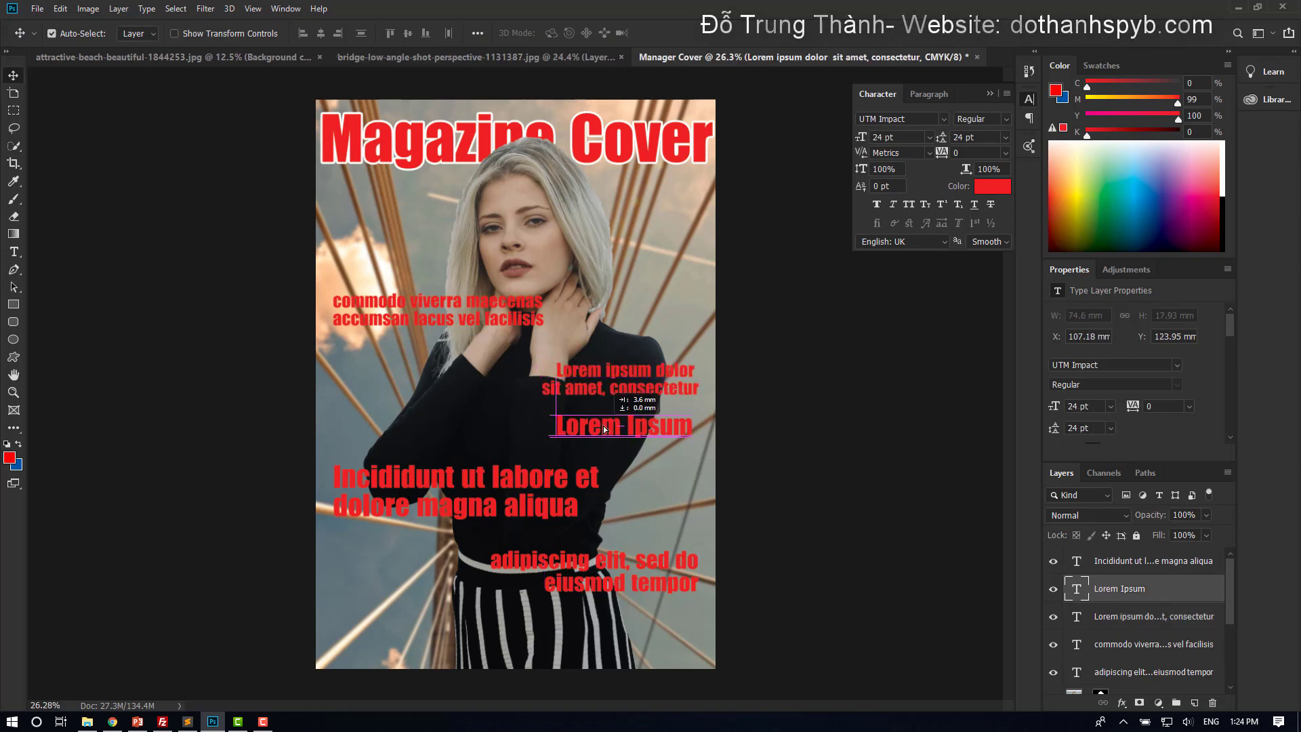
Delete the trailing space after 'dolor' so the block sits flush right.
click(617, 386)
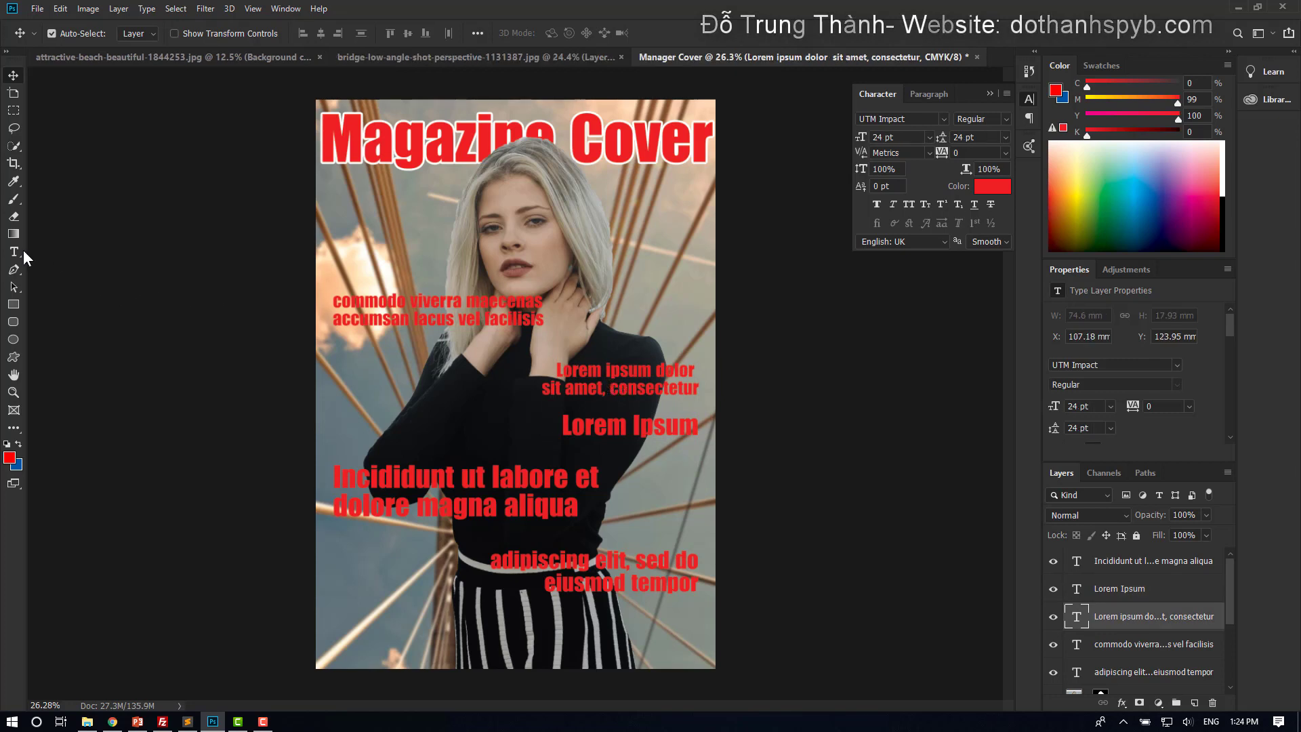
click(21, 252)
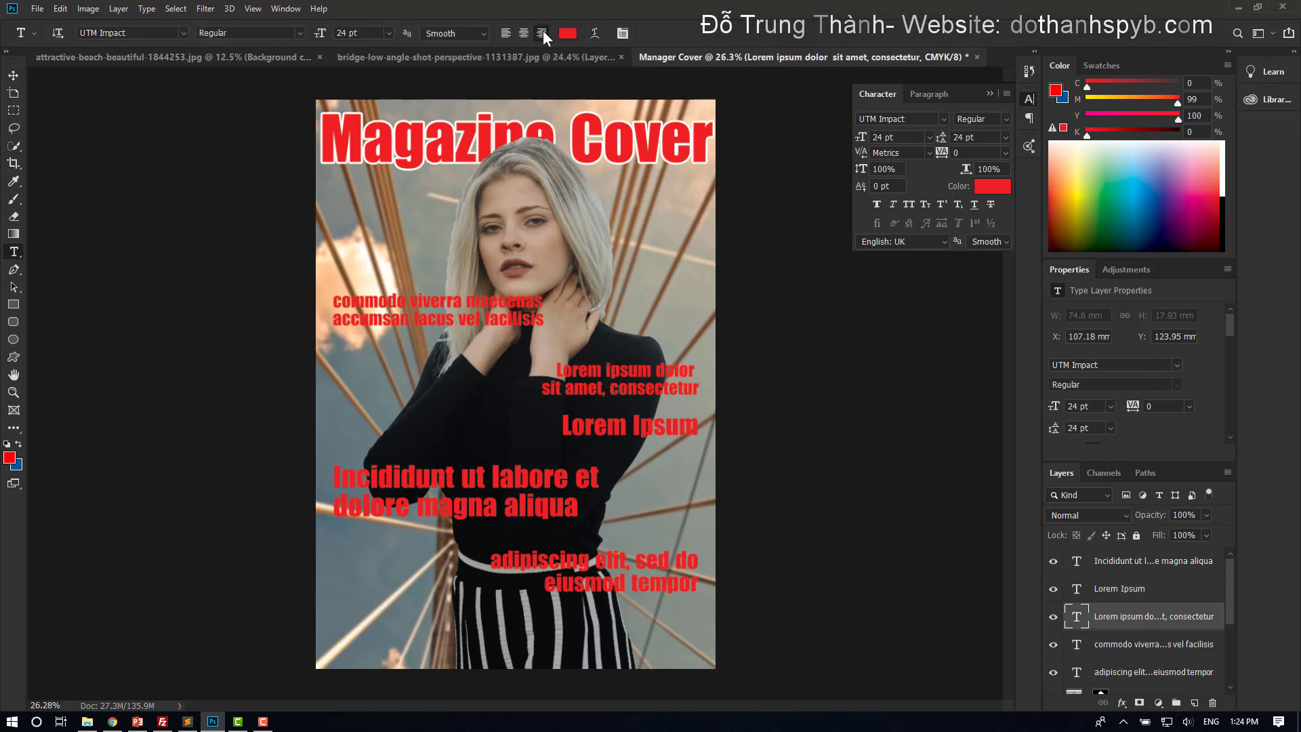
click(684, 377)
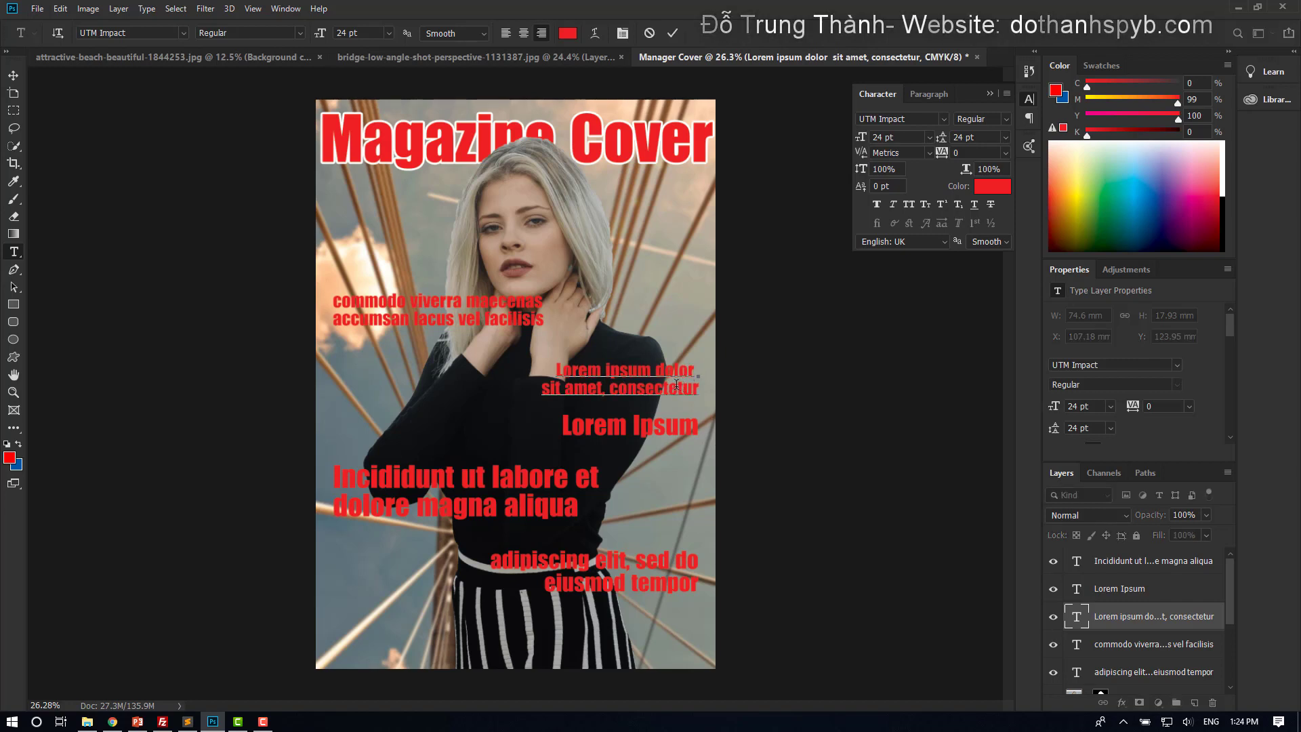
key(BackSpace)
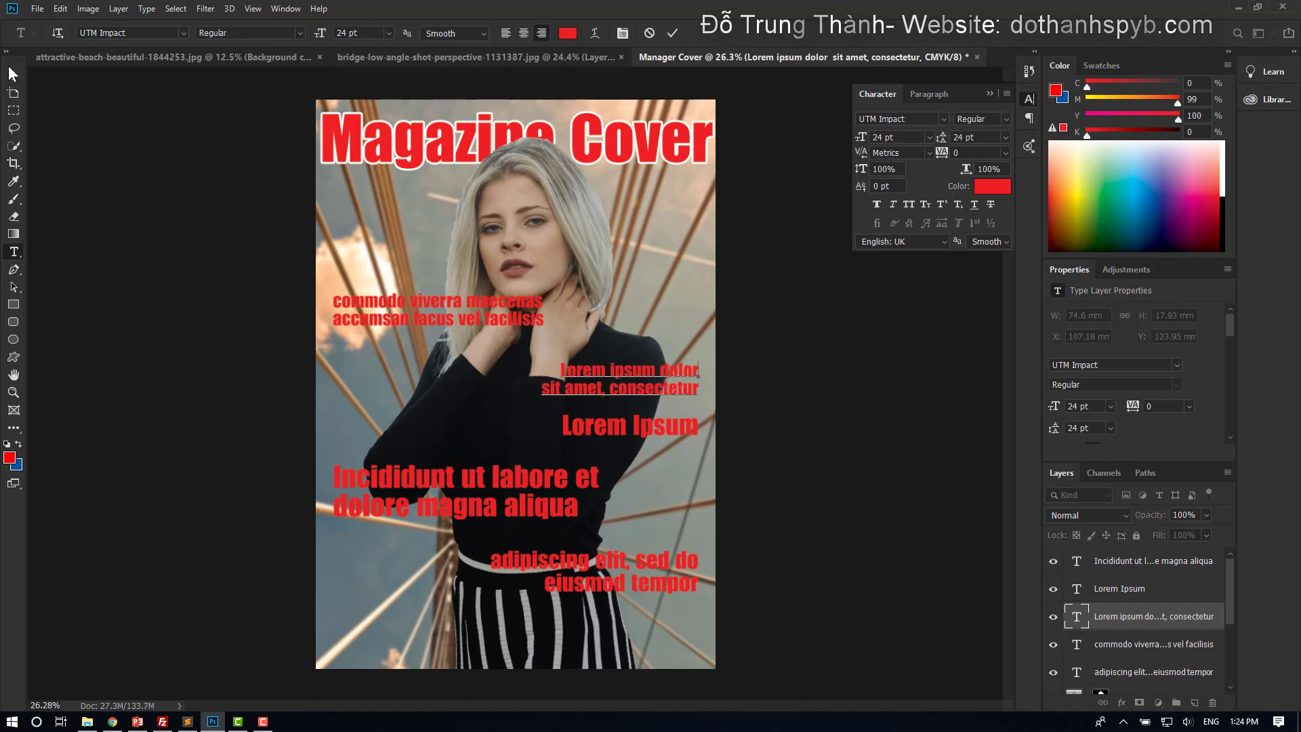
click(673, 31)
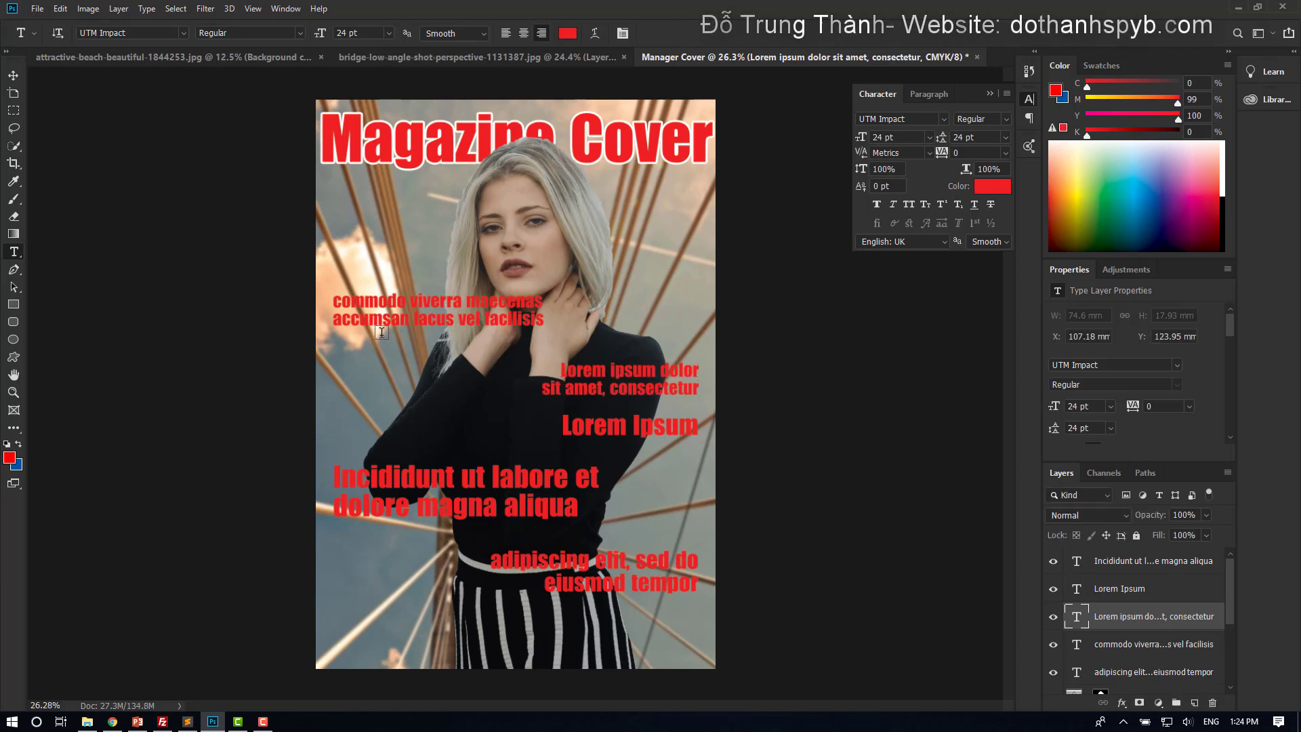
Shift the commodo viverra, Lorem Ipsum, Incididunt and adipiscing elit captions lower on the cover.
click(12, 75)
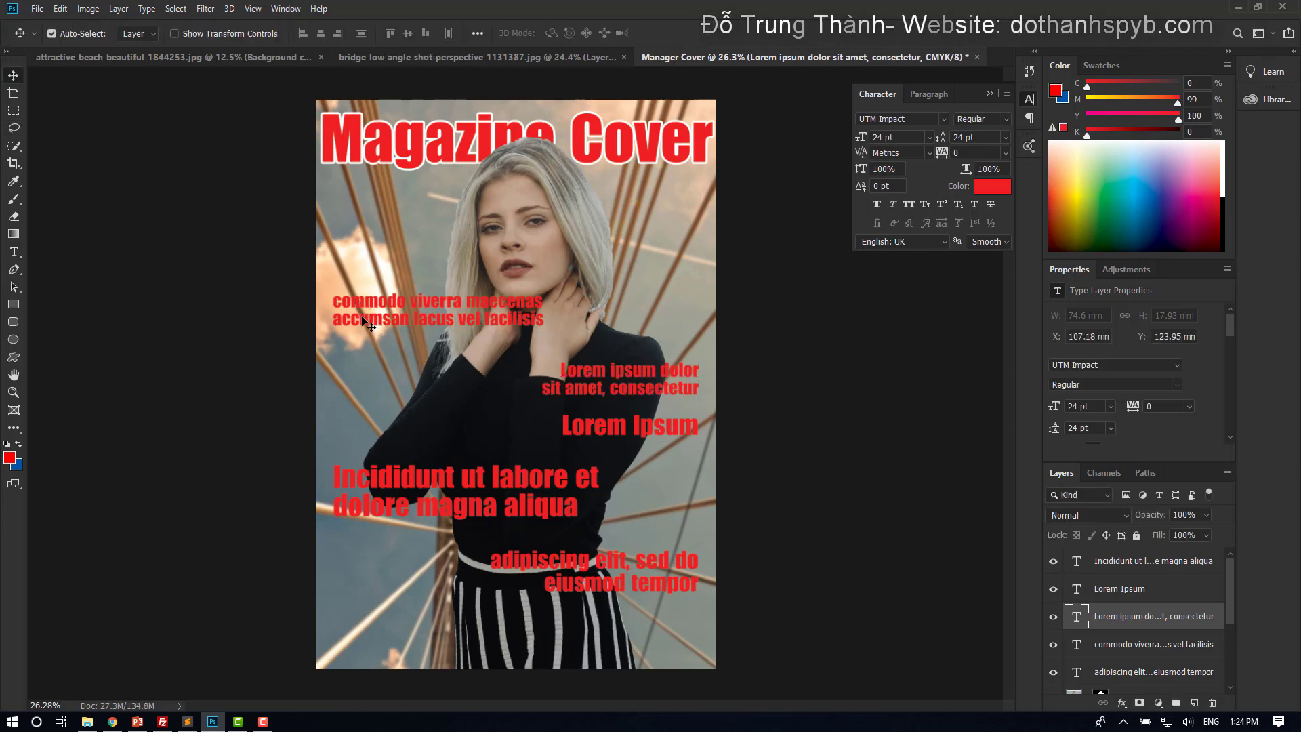
drag(364, 317, 358, 346)
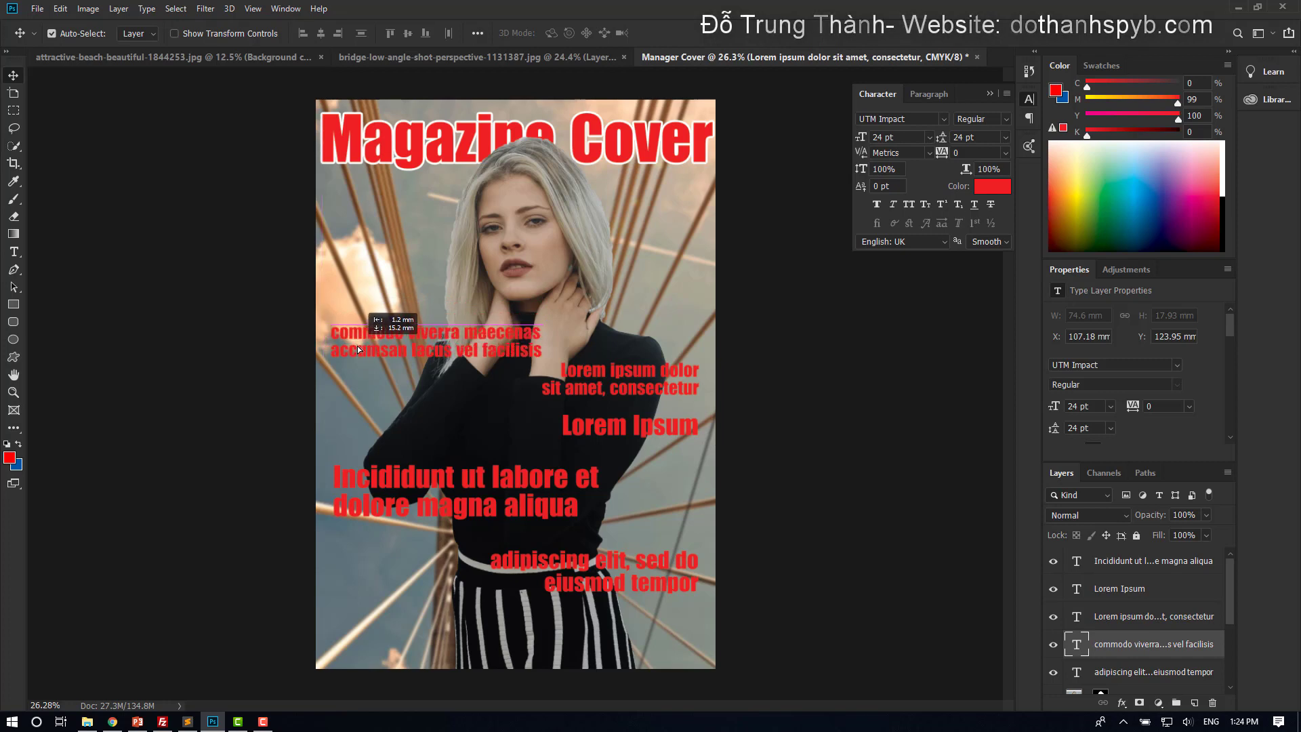
drag(608, 435, 601, 450)
drag(470, 514, 470, 522)
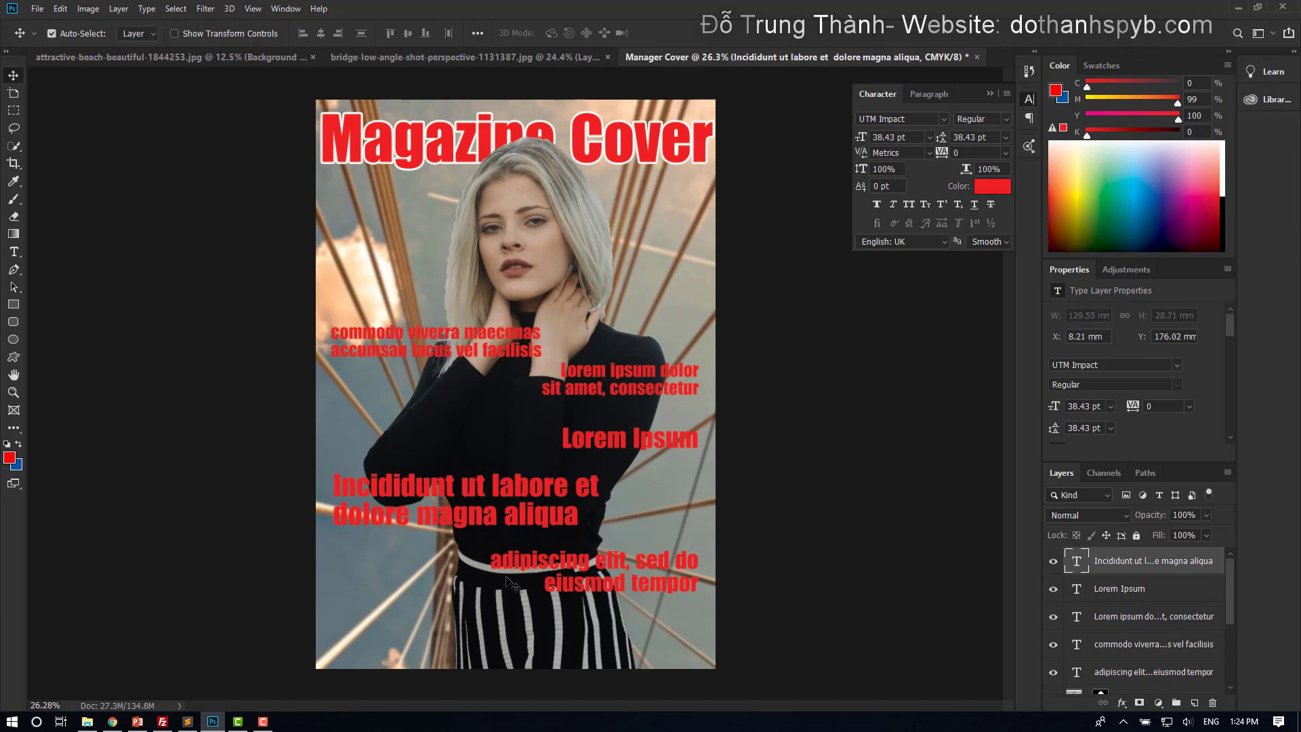
drag(507, 582, 515, 583)
drag(446, 520, 446, 538)
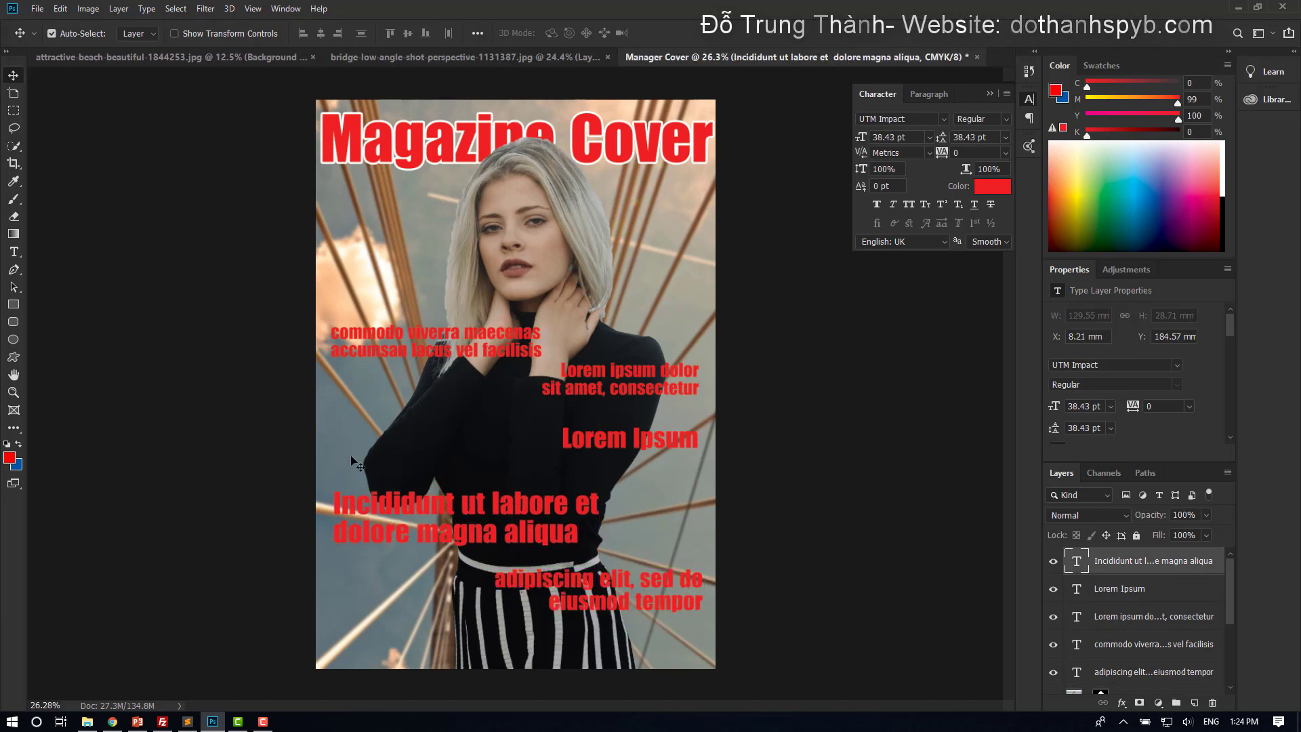
click(390, 357)
key(ctrl+t)
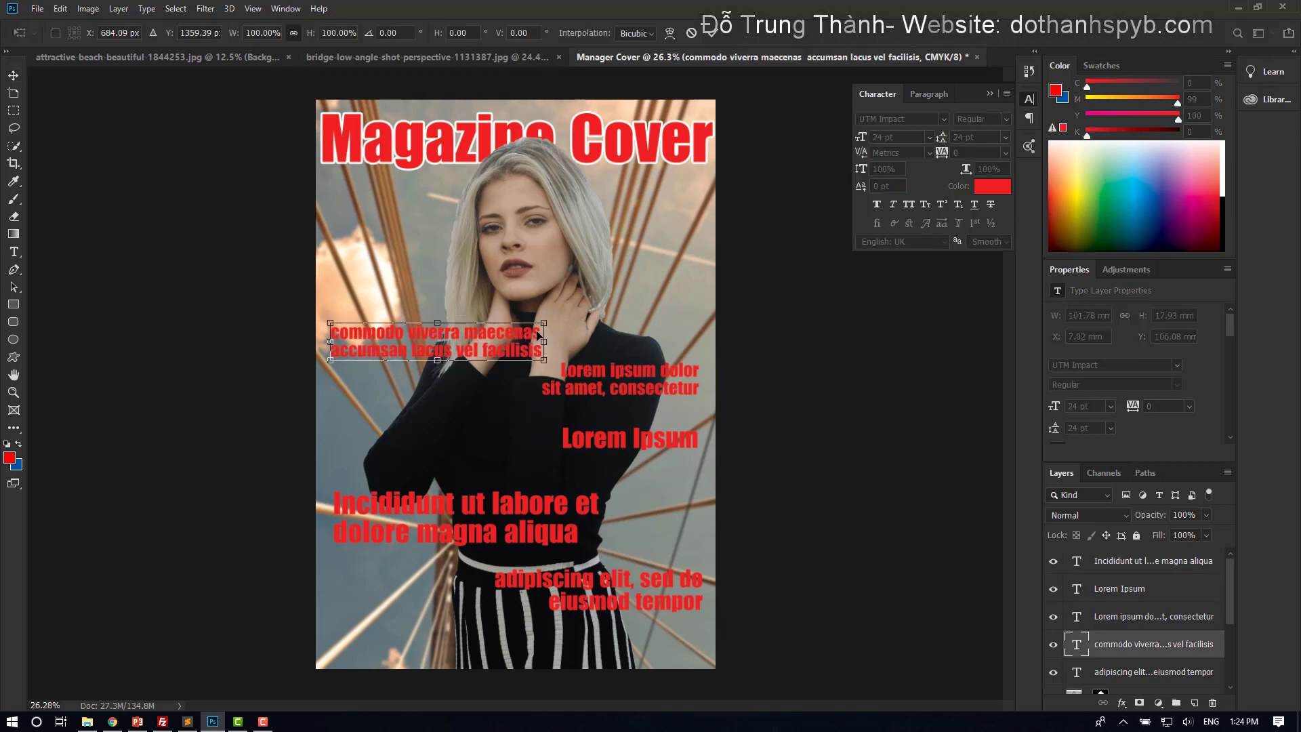
Enlarge commodo viverra to about 117% (28.09 pt), lower the Lorem ipsum dolor block, and open commodo's text colour.
drag(538, 333, 536, 324)
click(710, 34)
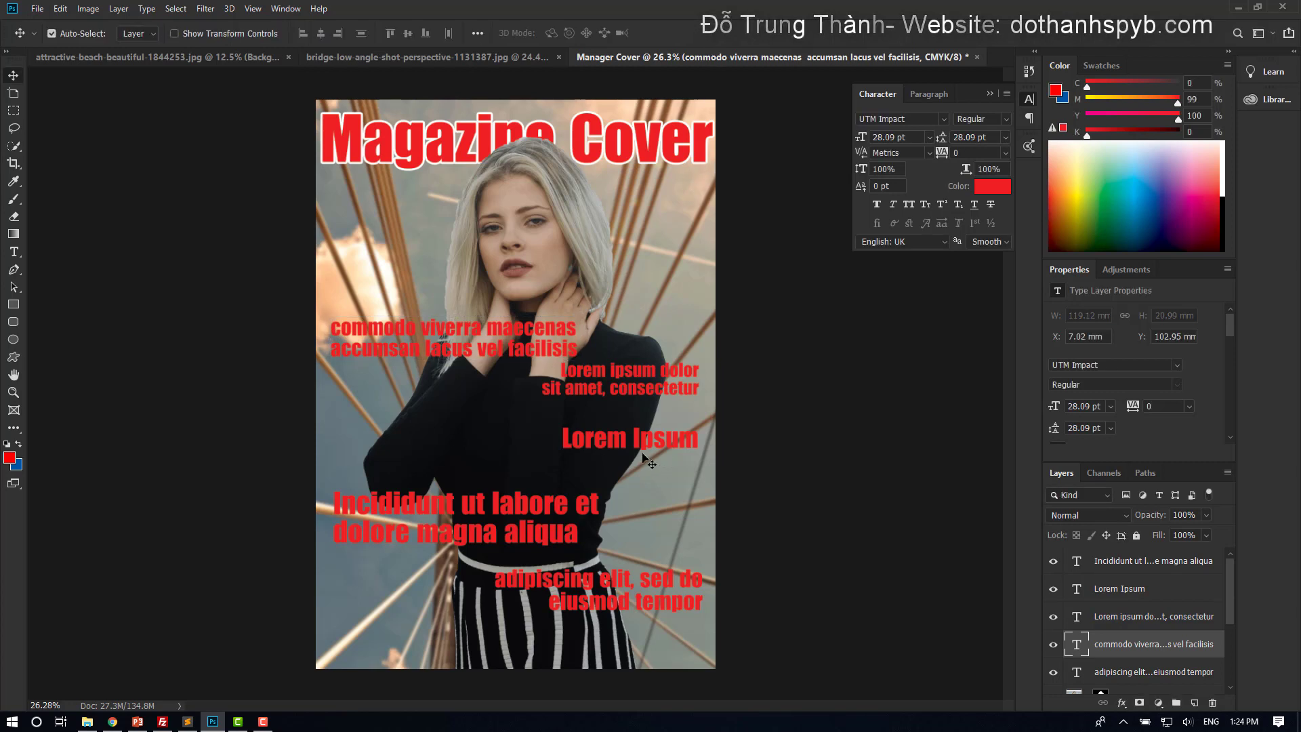
drag(602, 400, 596, 457)
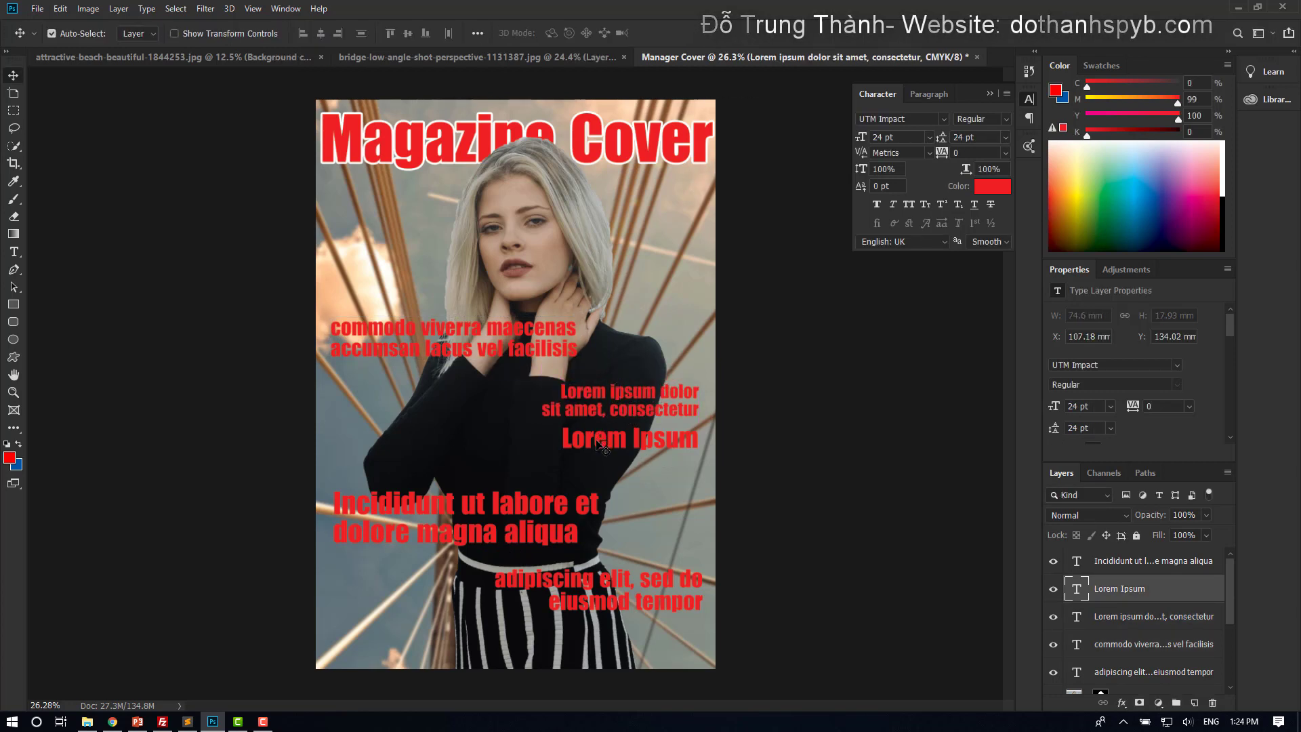
click(467, 354)
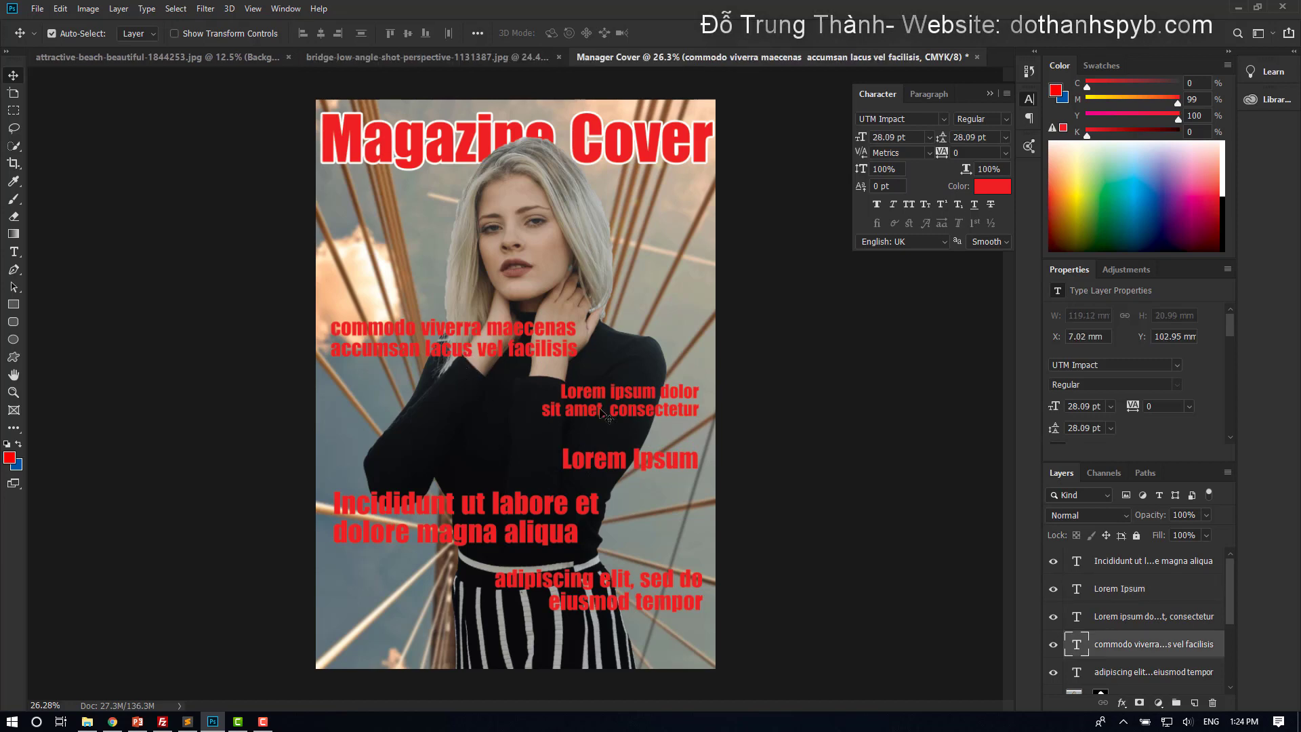
click(992, 185)
Colour the commodo viverra, Lorem Ipsum and adipiscing elit text white.
drag(799, 372, 777, 355)
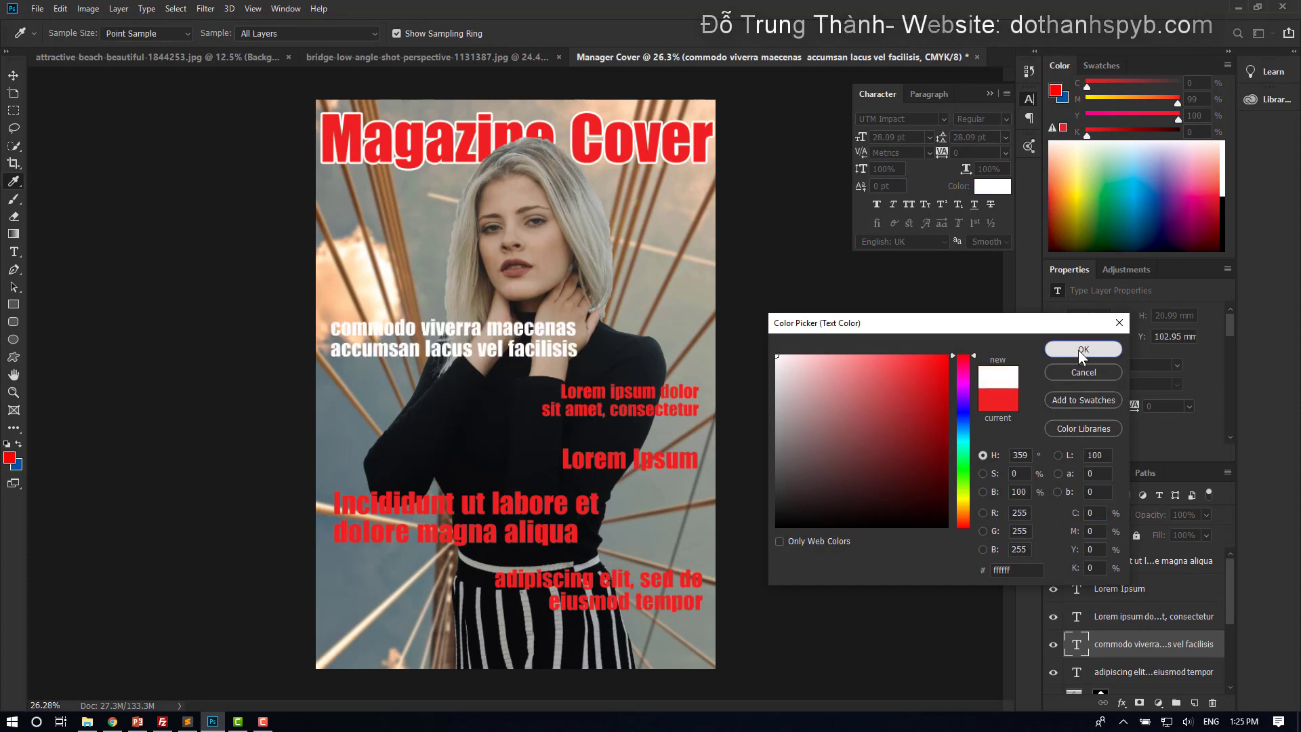
click(1084, 349)
click(993, 186)
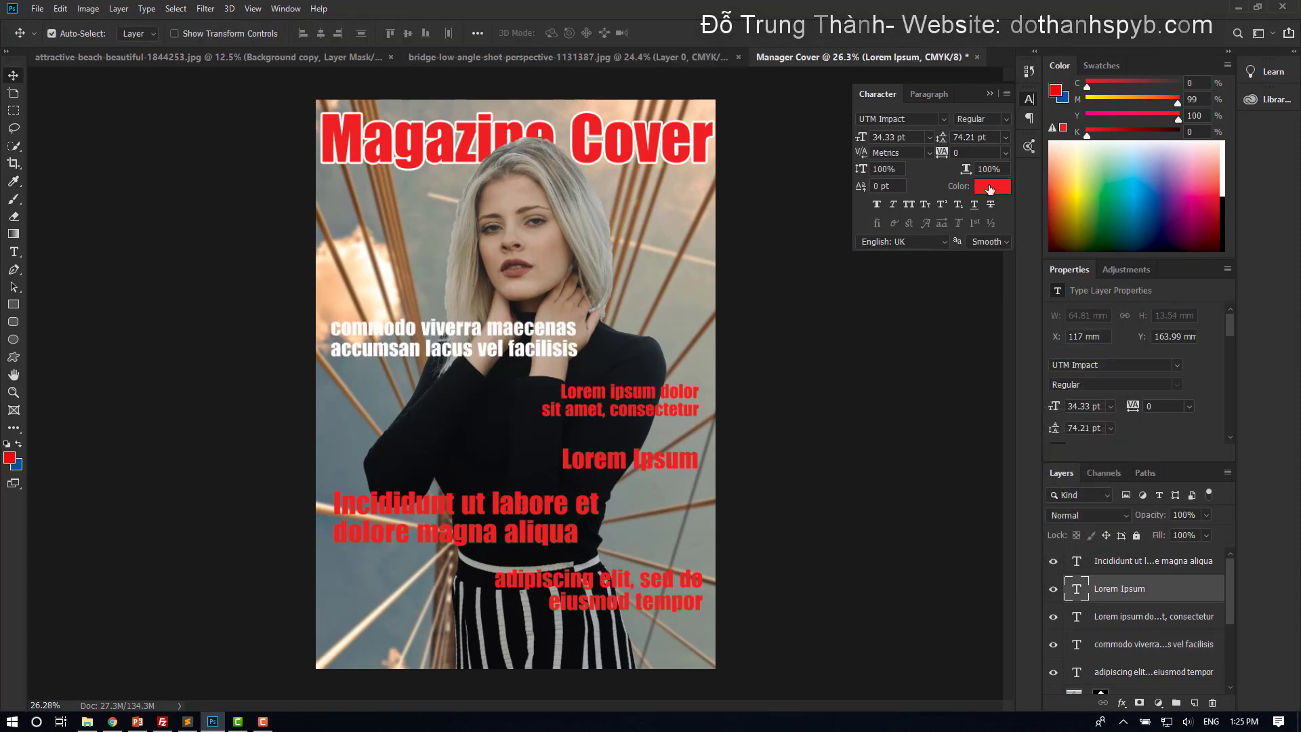
click(777, 355)
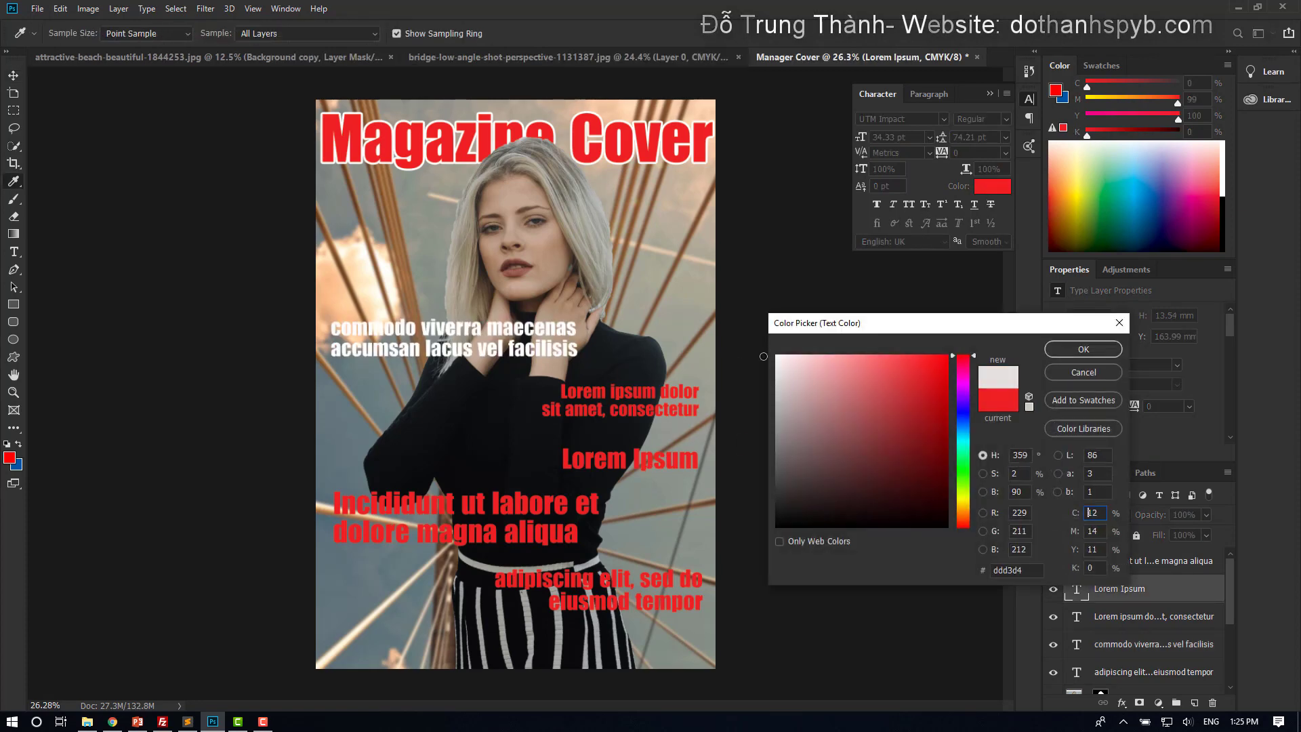
click(1083, 350)
click(584, 589)
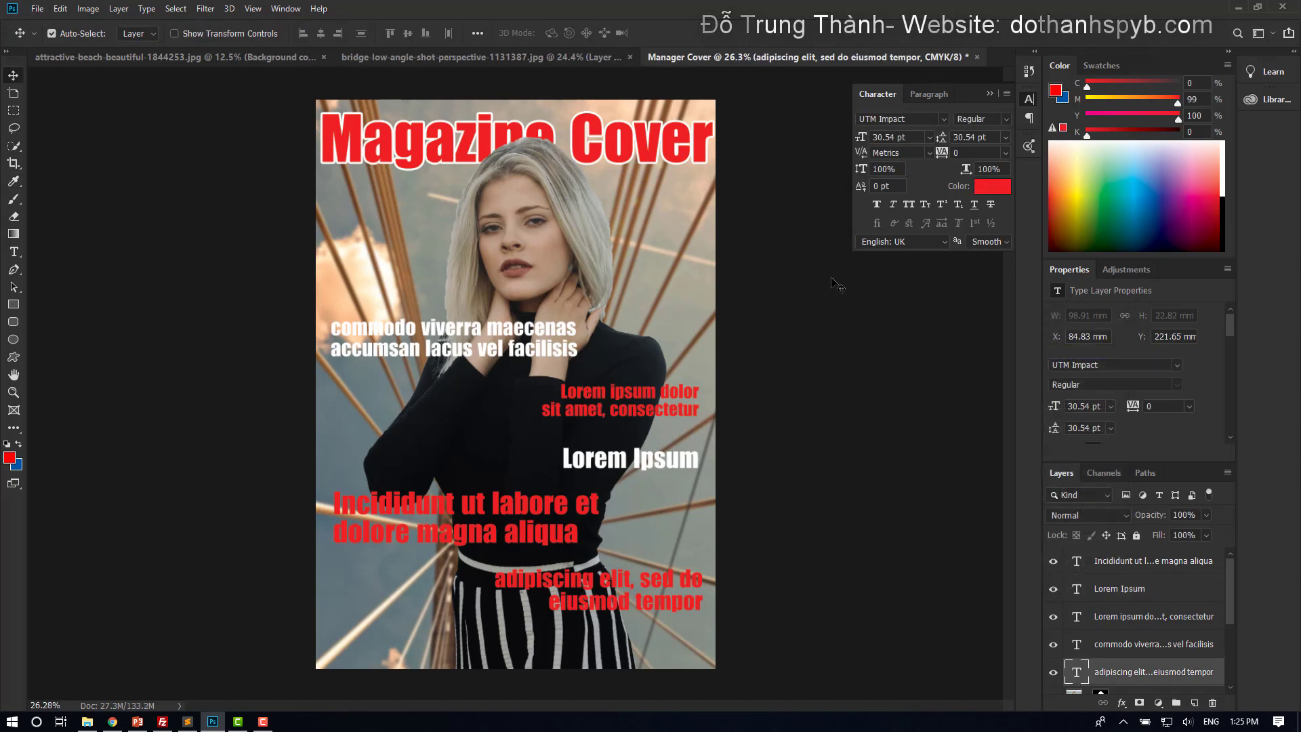
click(993, 186)
click(778, 361)
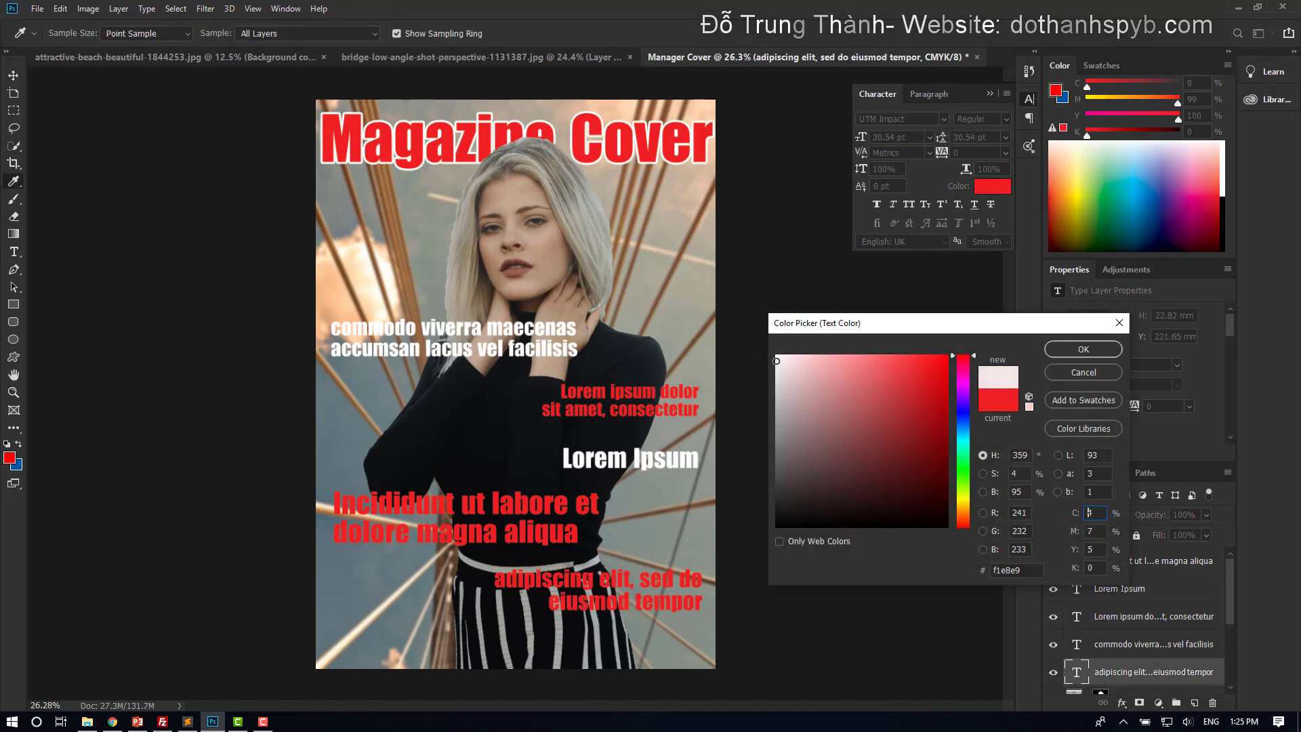
click(1084, 350)
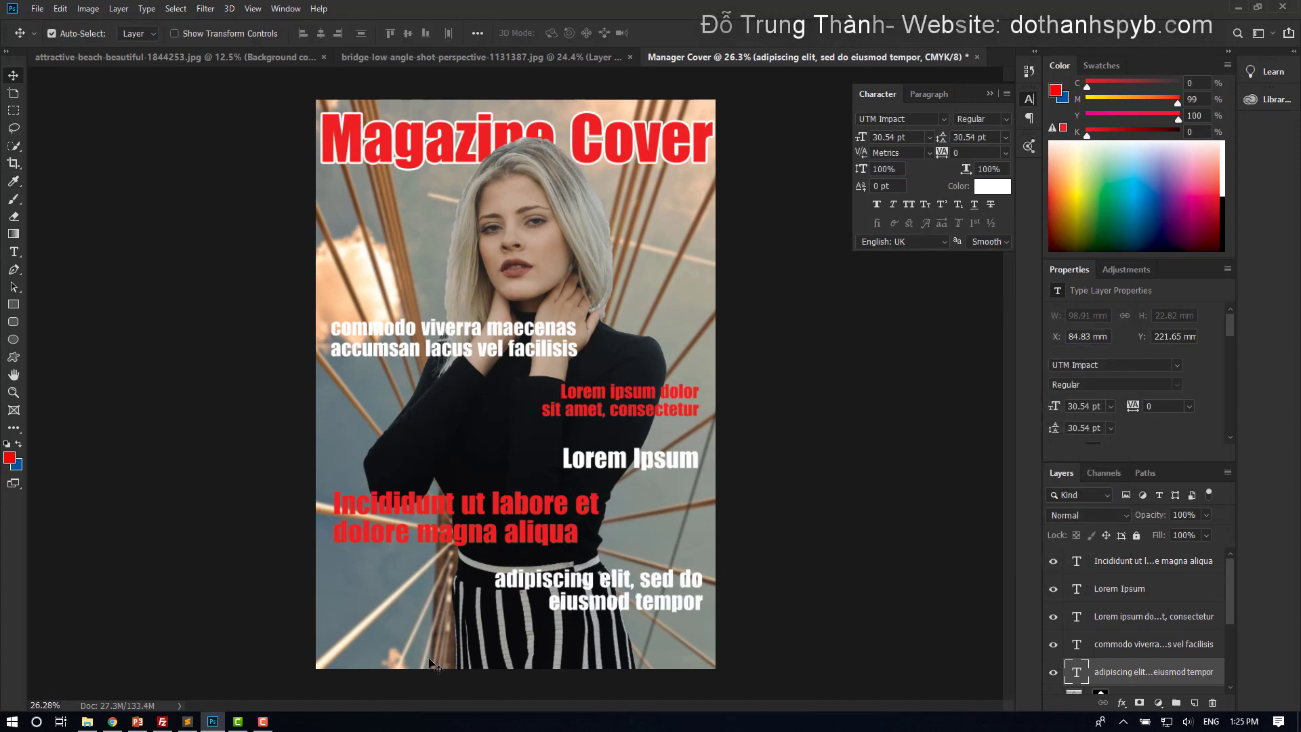
click(394, 541)
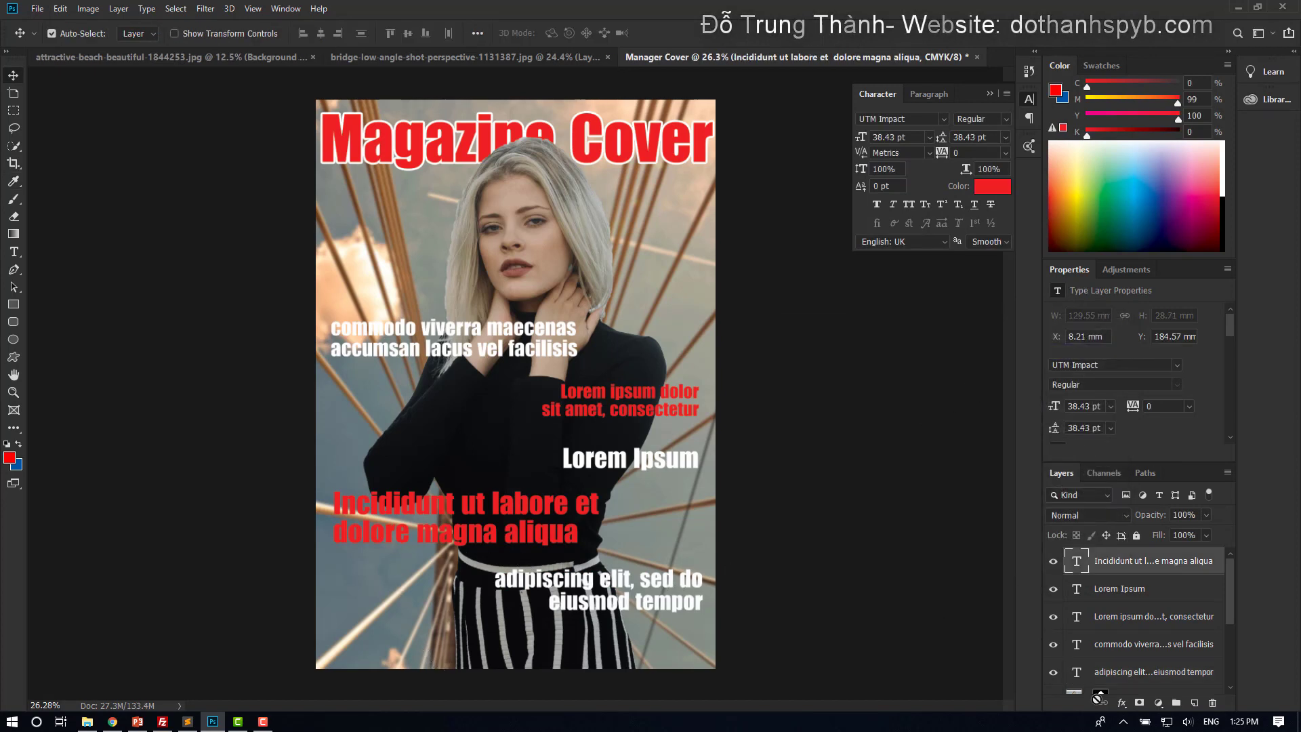
Add a 6 px white outside Stroke to the Incididunt headline and copy its layer style.
click(1124, 707)
key(Escape)
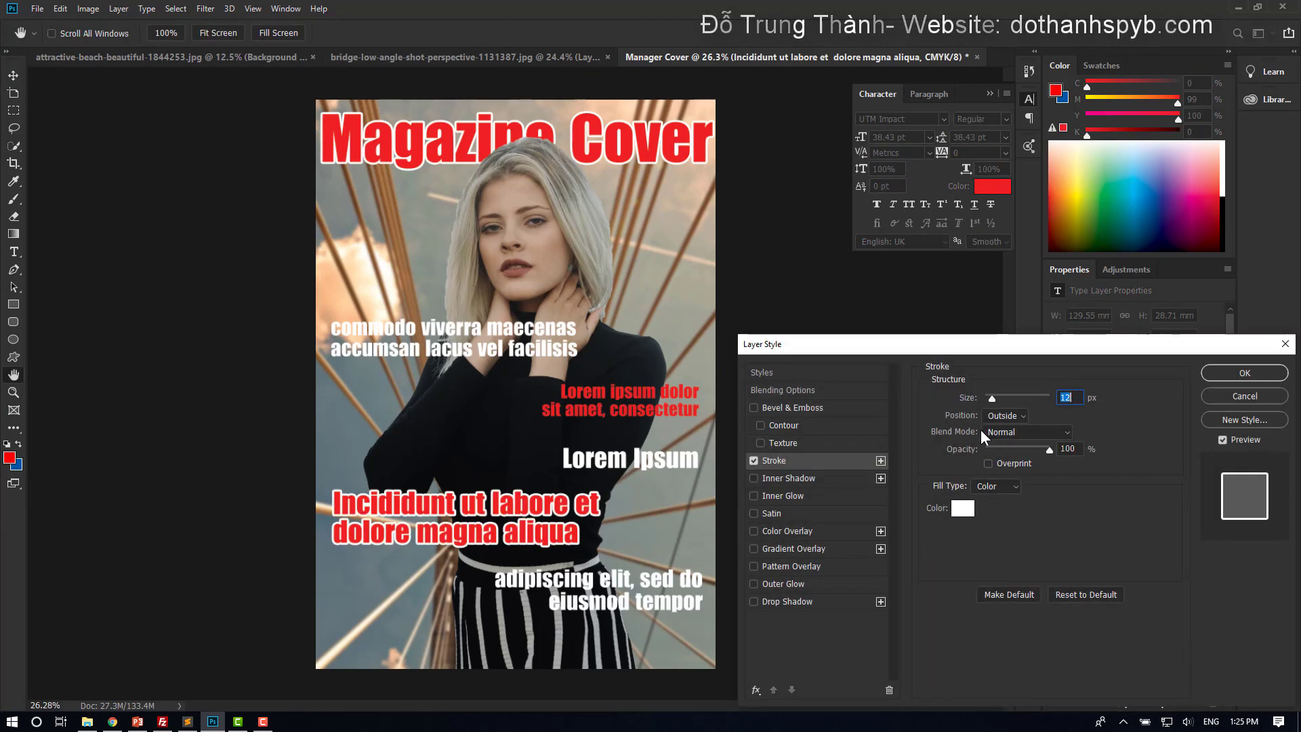
text(6)
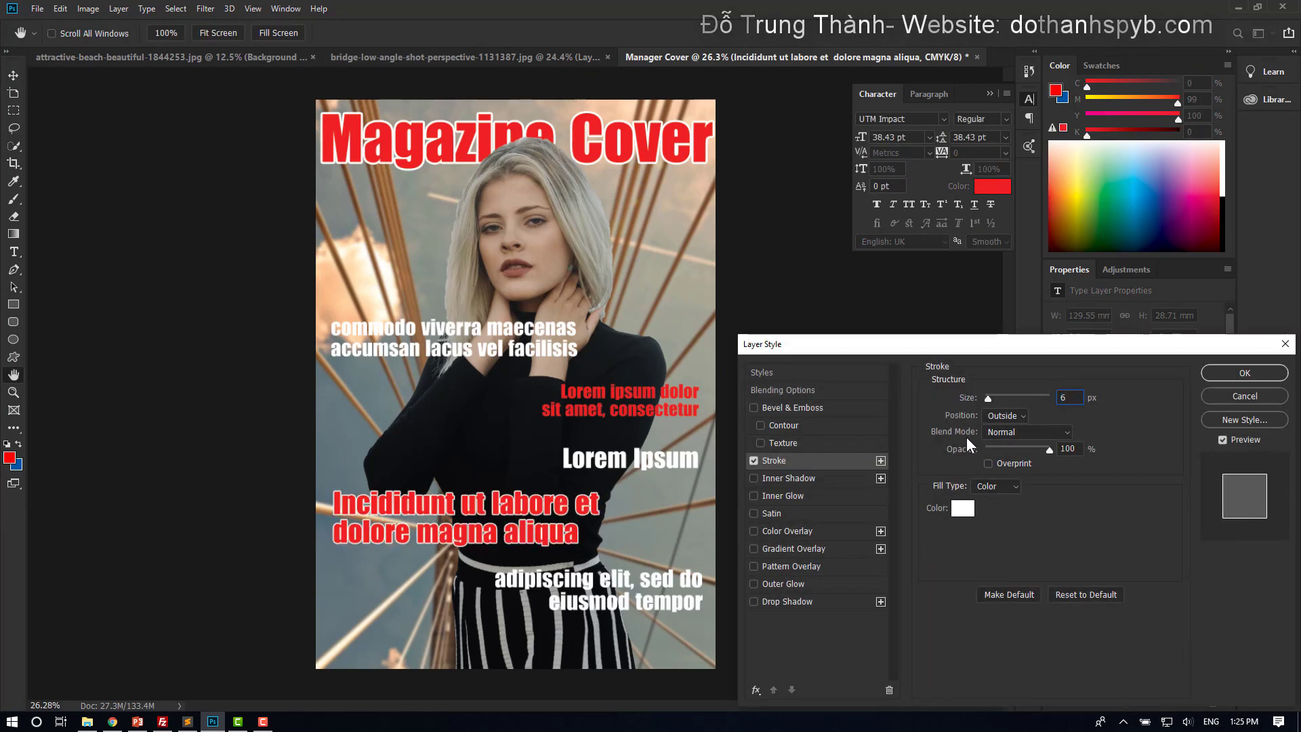
click(1235, 375)
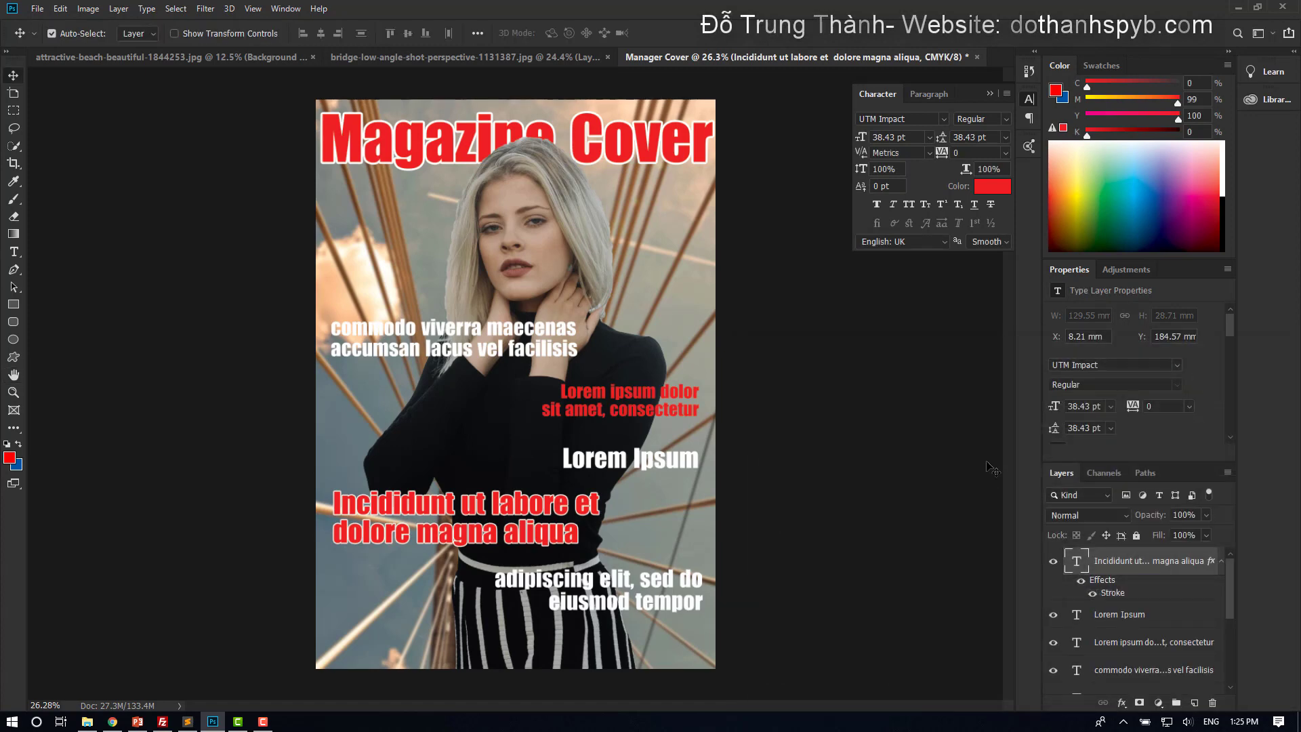
right_click(1096, 562)
click(1125, 556)
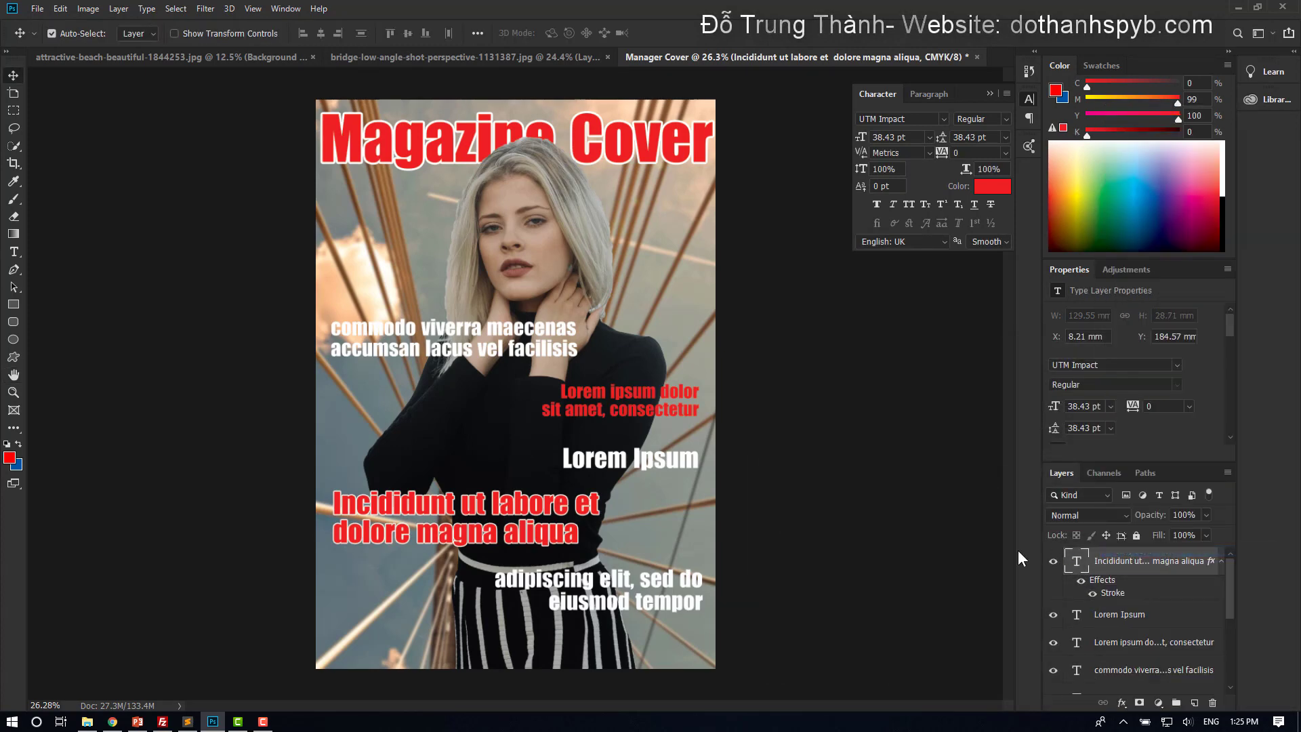
Paste the white Stroke style onto the red Lorem ipsum dolor lines and lower the adipiscing elit text.
click(616, 415)
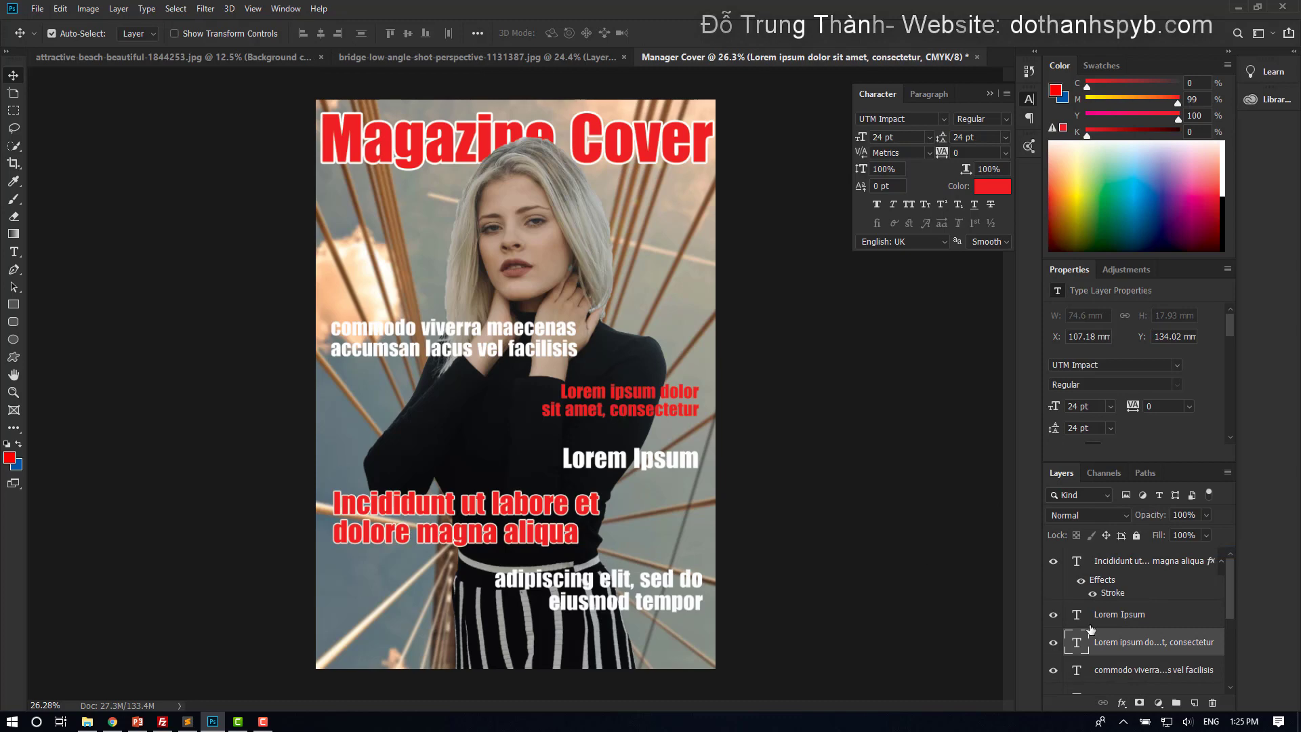
right_click(1120, 645)
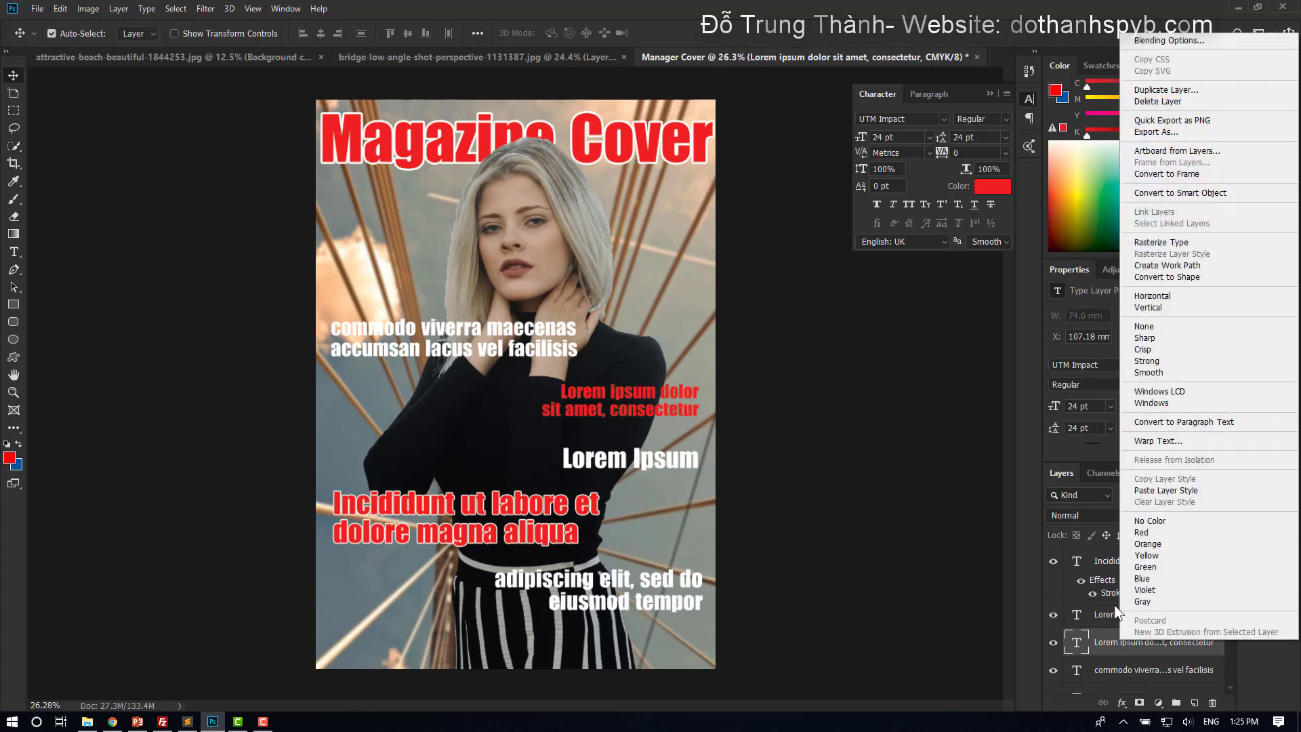
click(1167, 490)
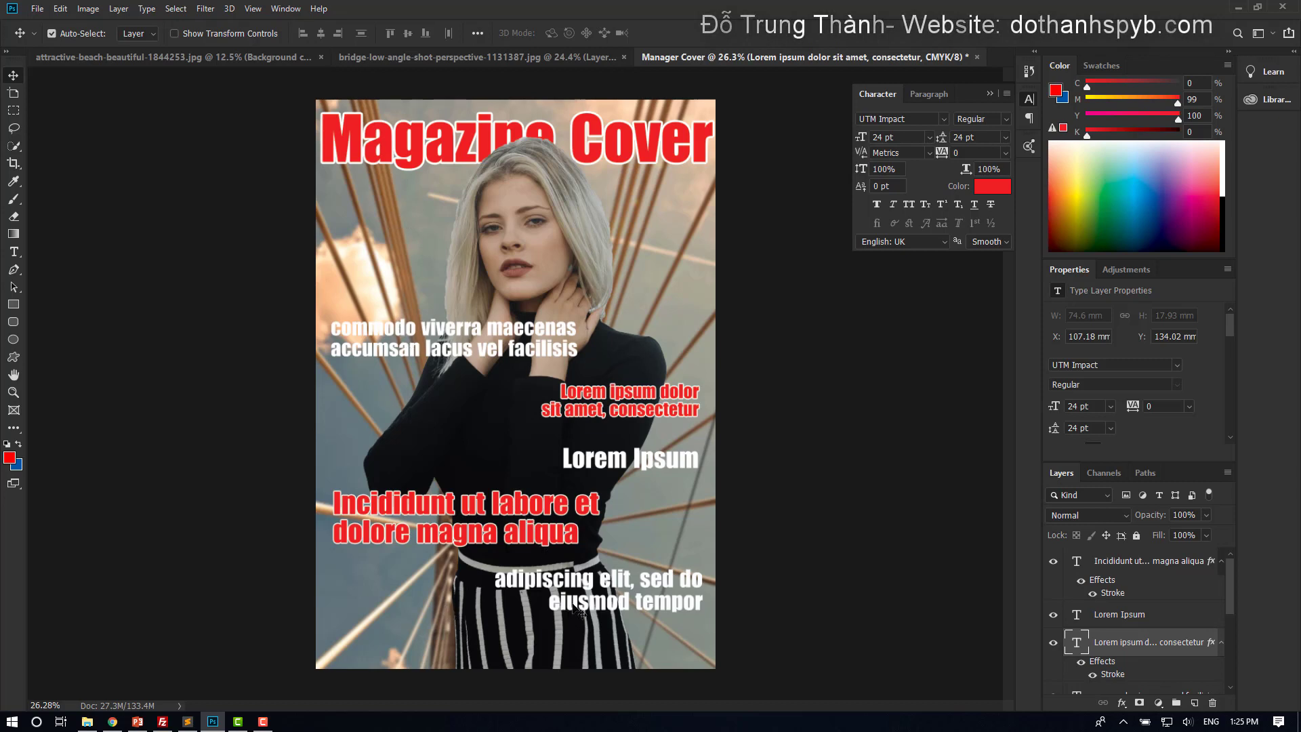
drag(577, 608, 577, 632)
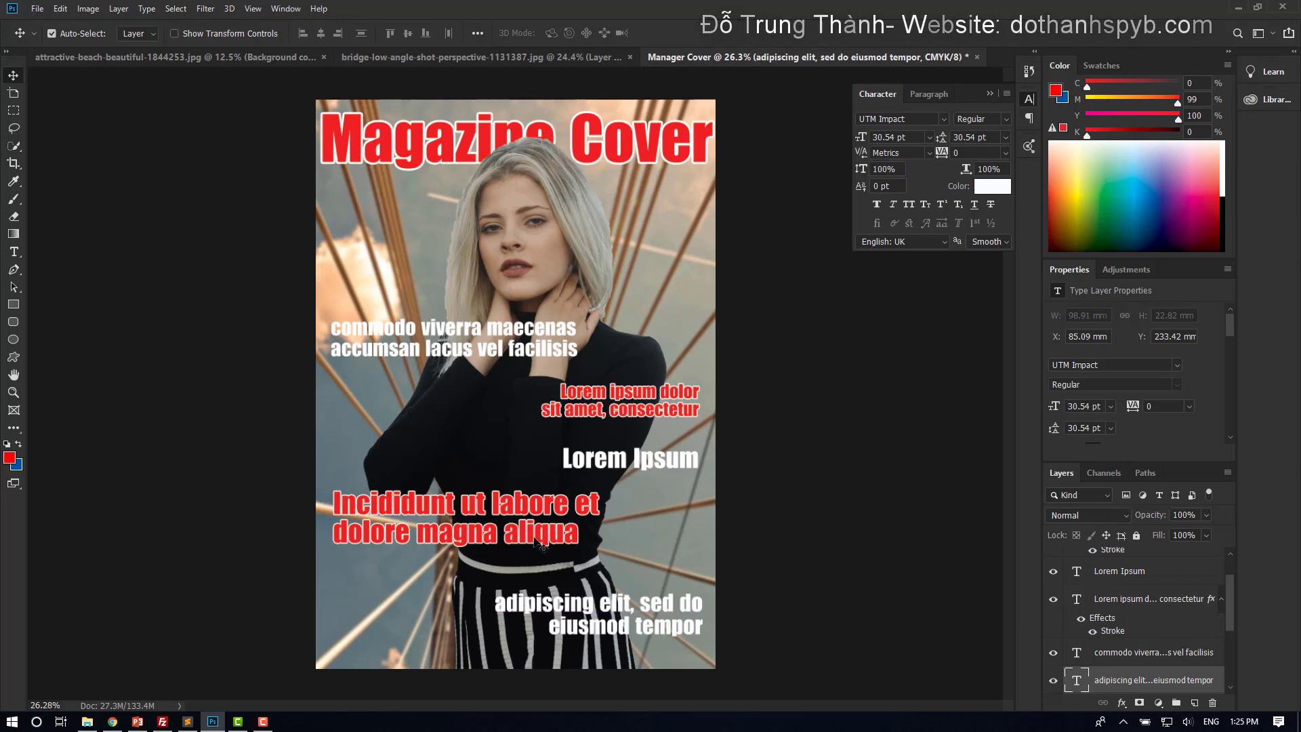
Move the Incididunt, Lorem Ipsum, Lorem ipsum dolor, commodo viverra and adipiscing elit texts further down the cover.
drag(539, 541, 538, 553)
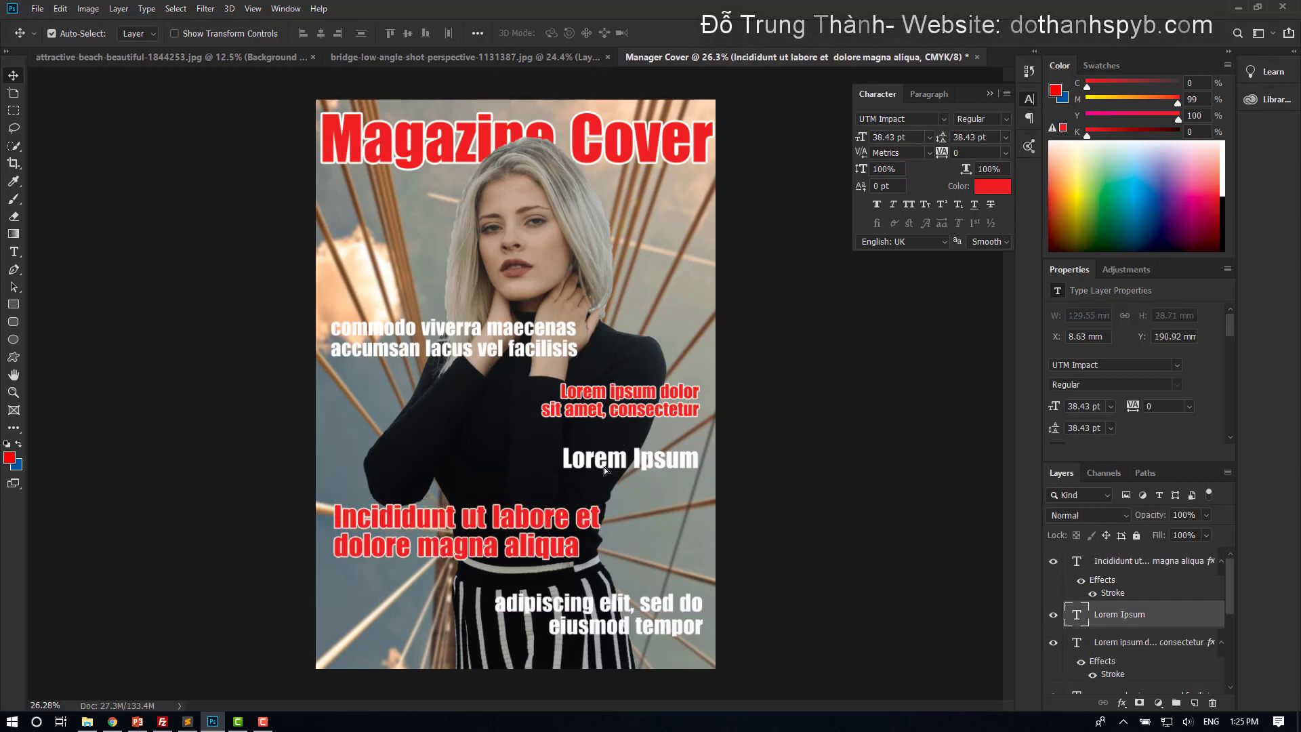
drag(604, 466, 602, 476)
drag(614, 419, 612, 437)
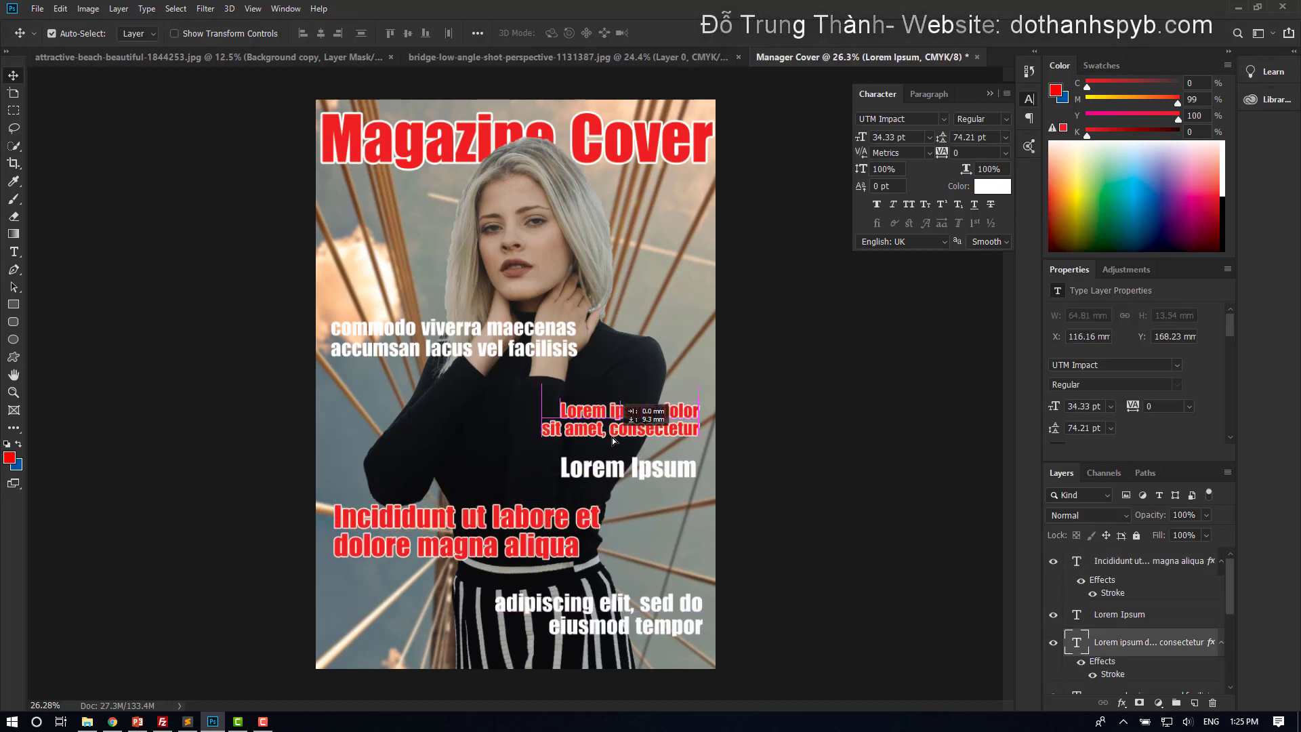
drag(451, 358, 443, 410)
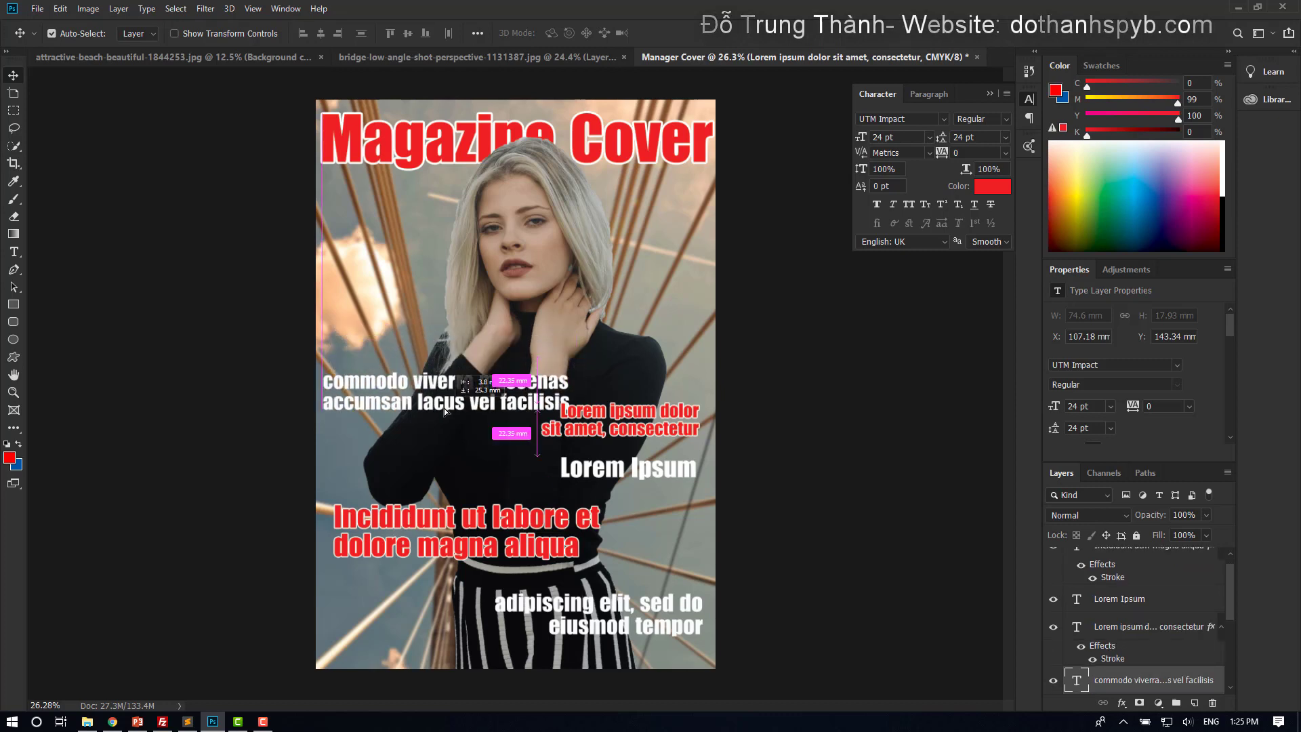
drag(581, 437, 603, 513)
drag(492, 554, 492, 583)
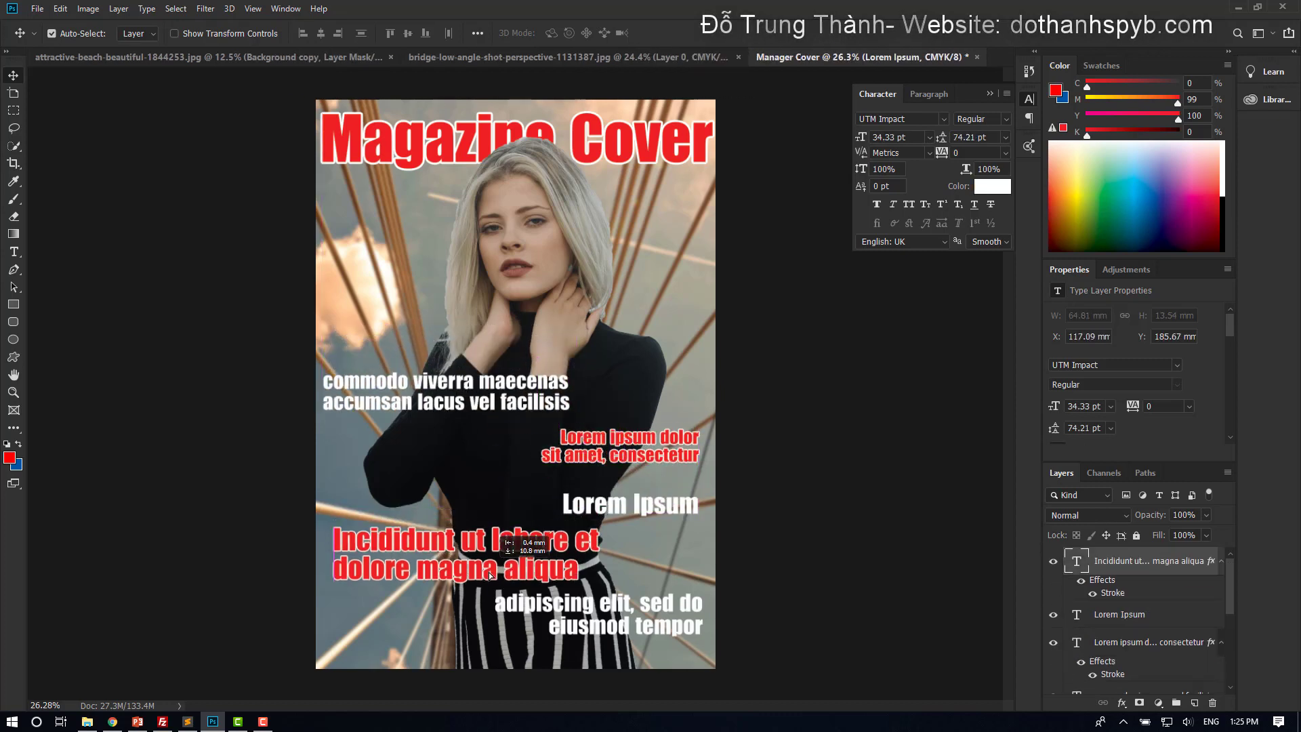
drag(575, 634, 575, 658)
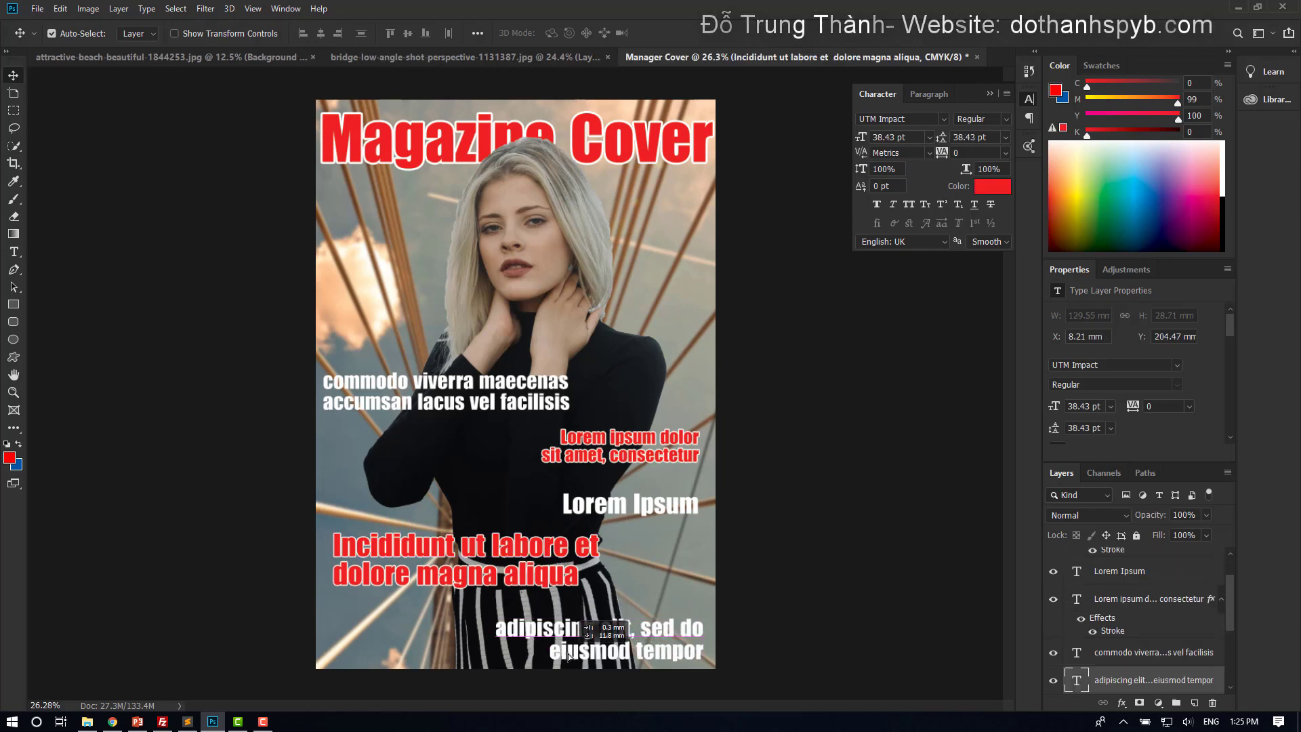
Fine-tune the Incididunt, adipiscing elit, commodo viverra and Lorem ipsum dolor positions with small nudges.
drag(528, 586, 527, 591)
drag(576, 630, 576, 626)
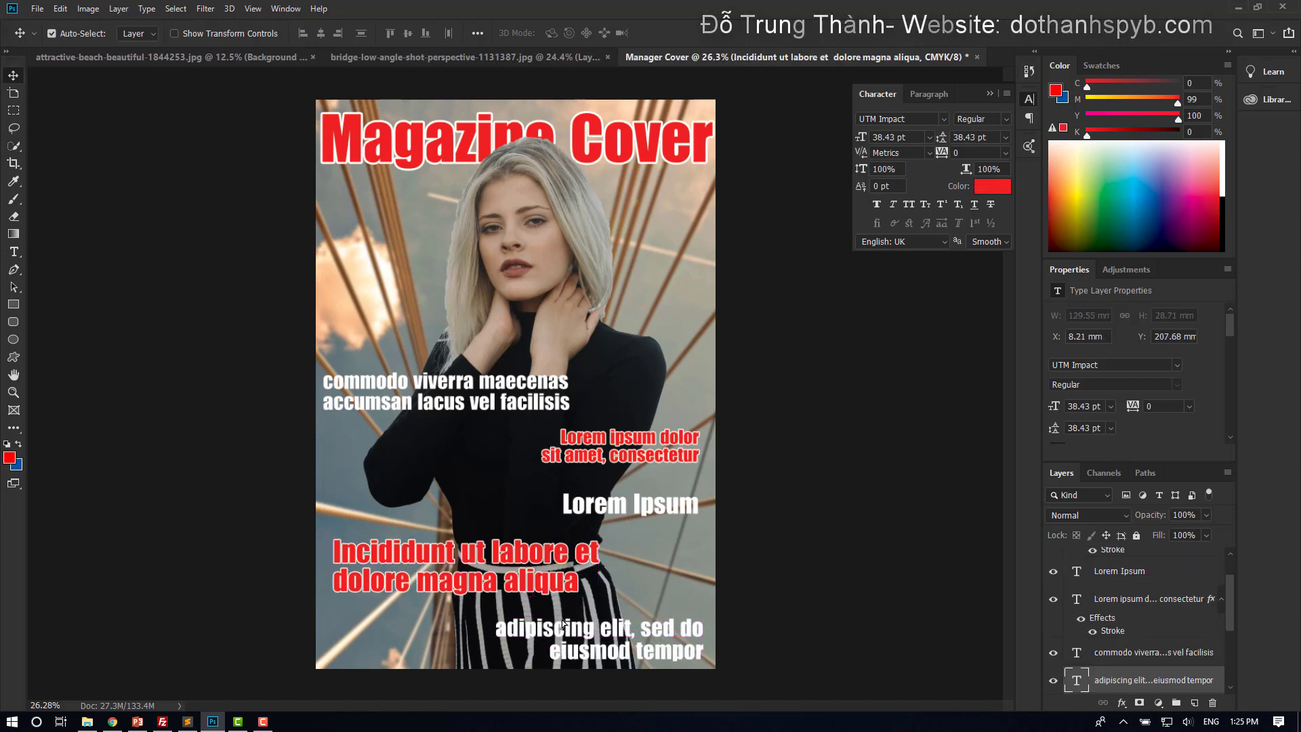
drag(408, 406, 407, 407)
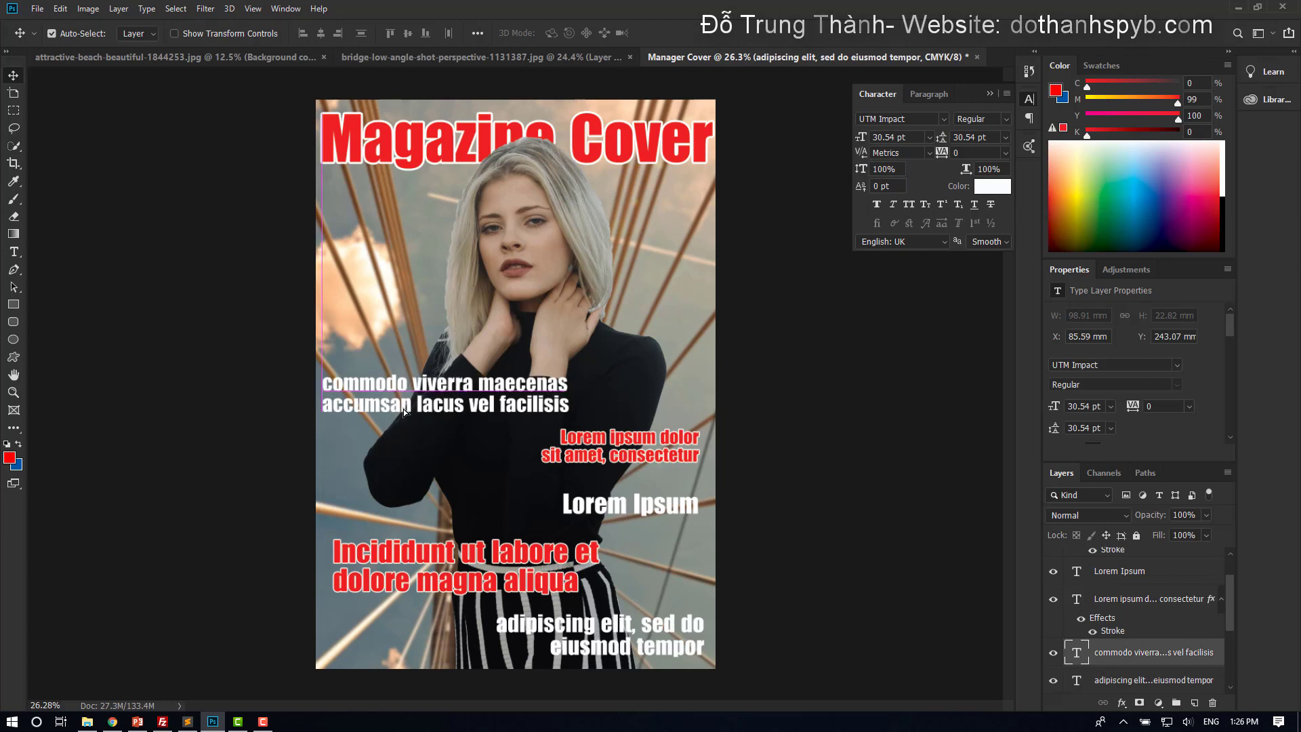
click(570, 462)
drag(569, 463, 573, 471)
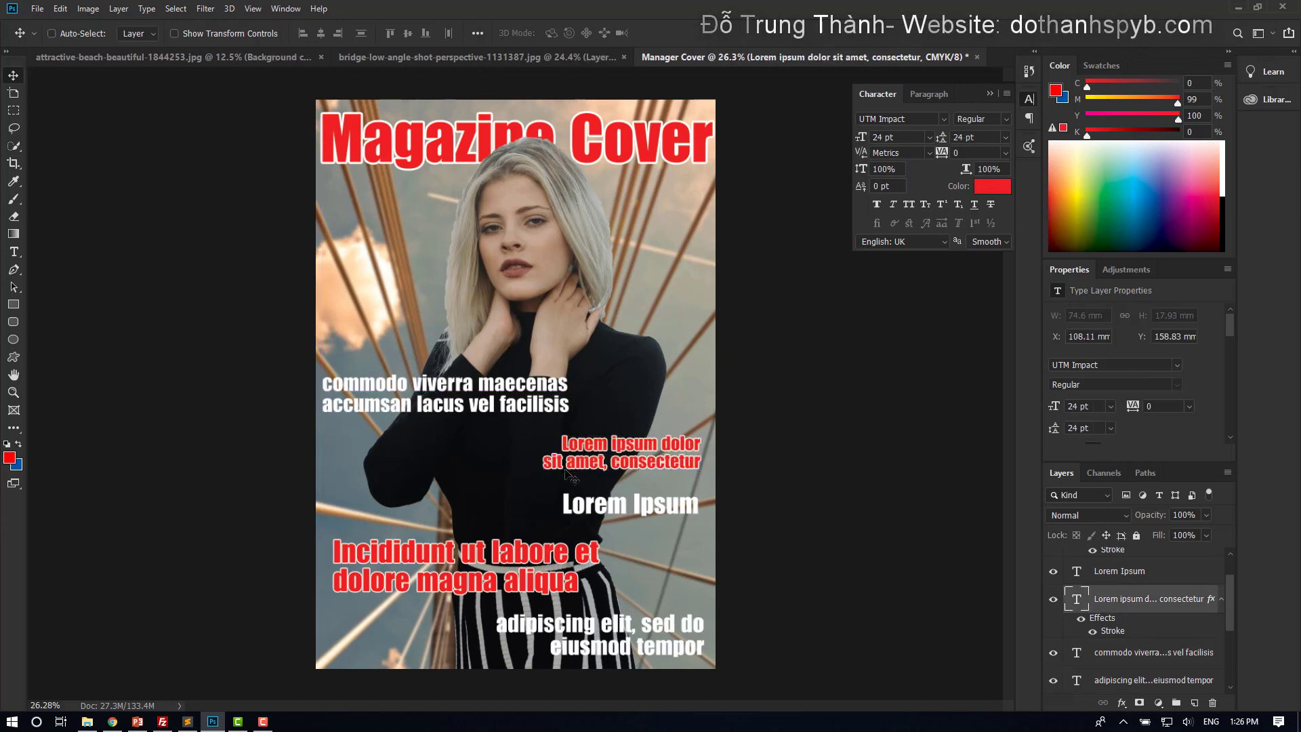
Scale the red Lorem ipsum dolor block to 139.44% and lower the Lorem Ipsum headline slightly.
key(ctrl+t)
drag(544, 471, 483, 493)
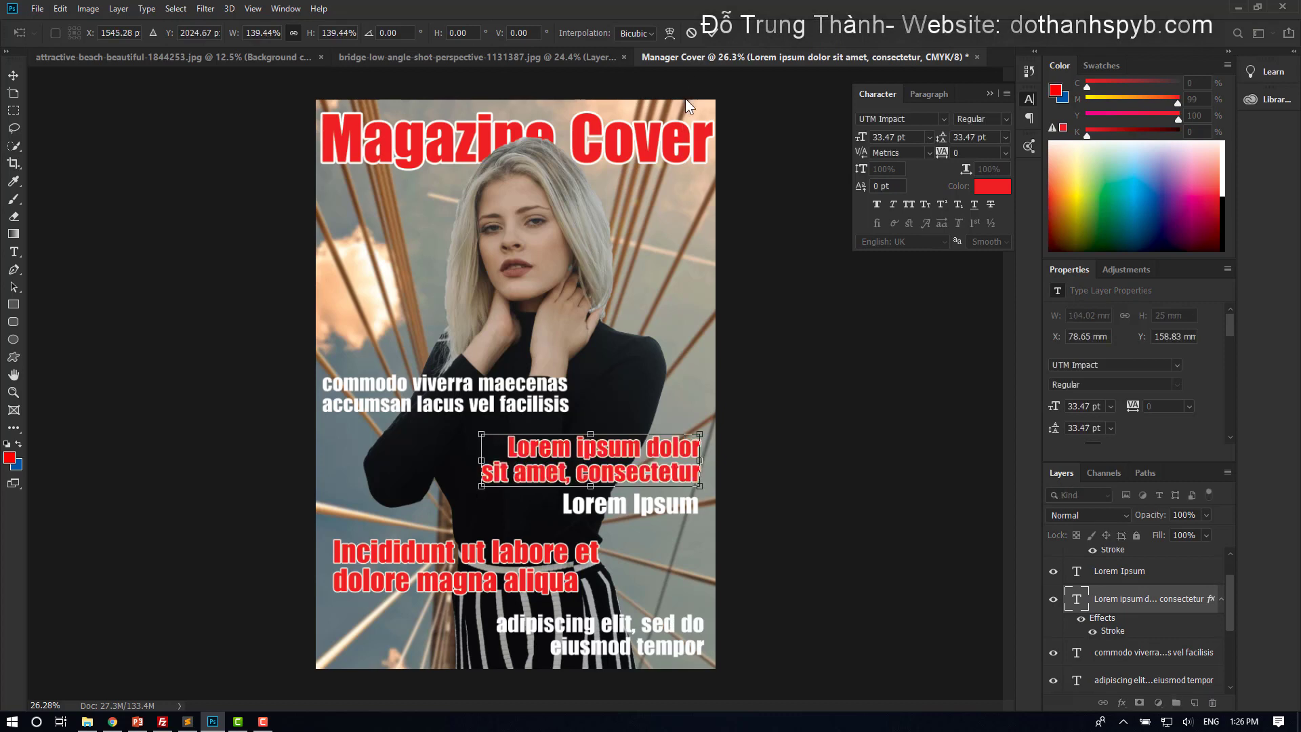
click(712, 30)
drag(631, 505, 630, 515)
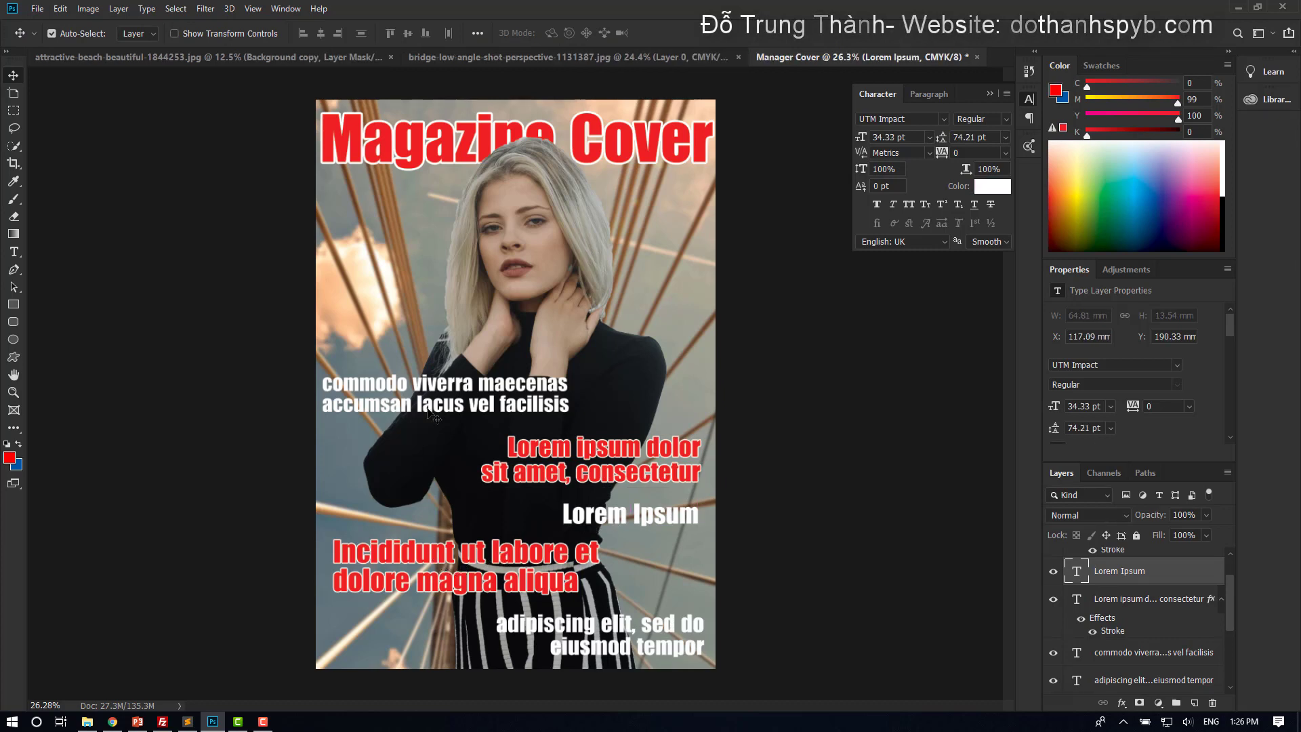
double_click(407, 567)
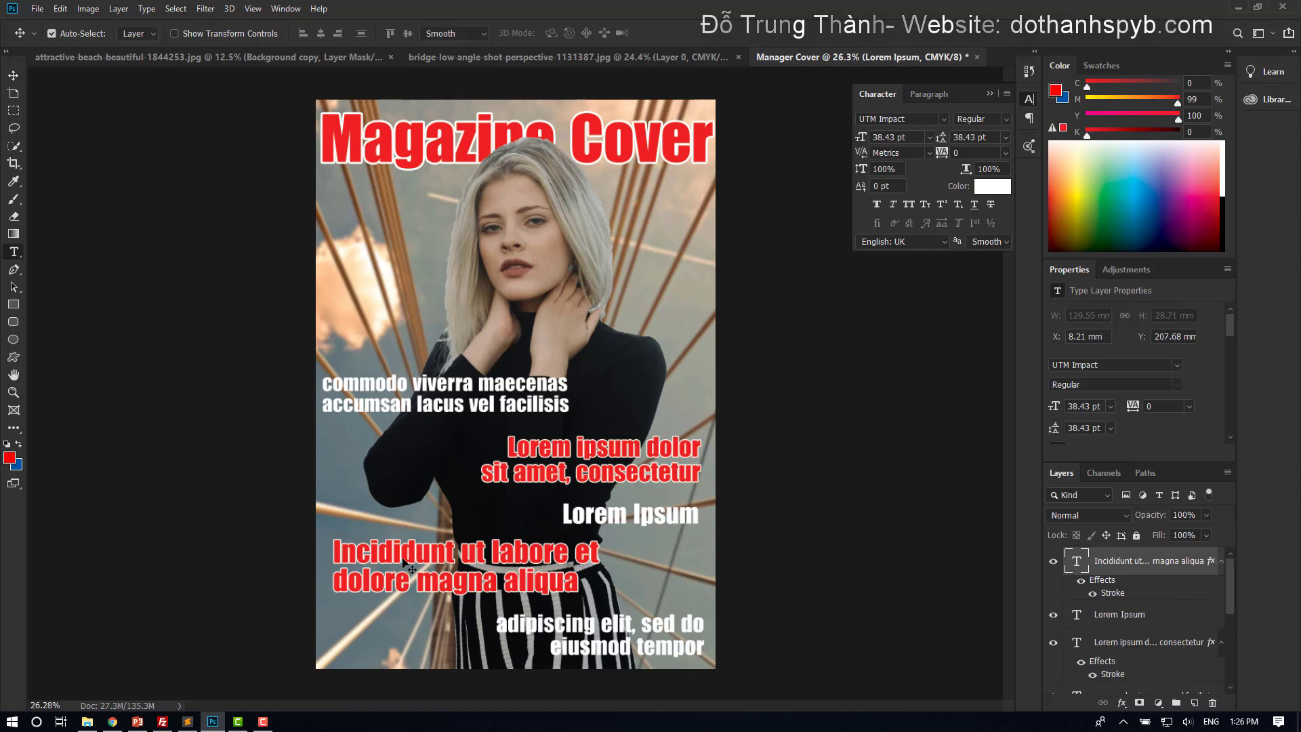
drag(502, 581, 586, 577)
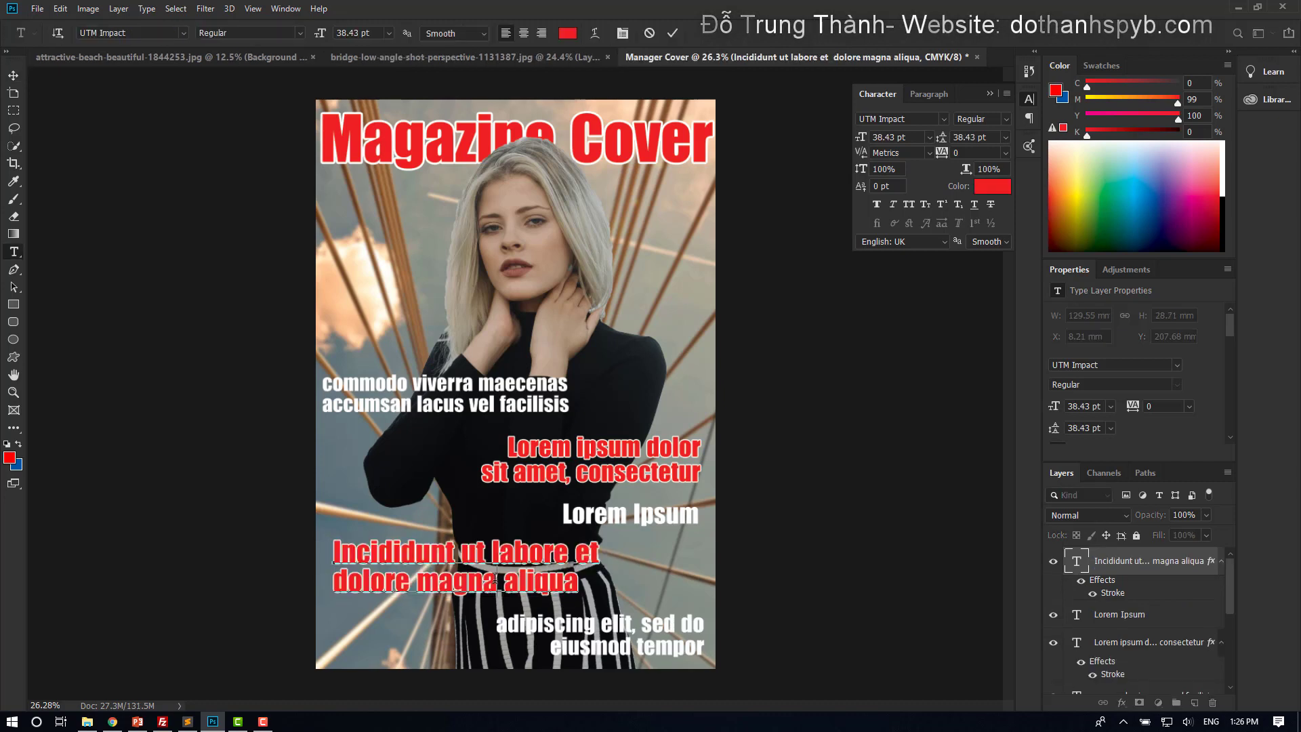
key(BackSpace)
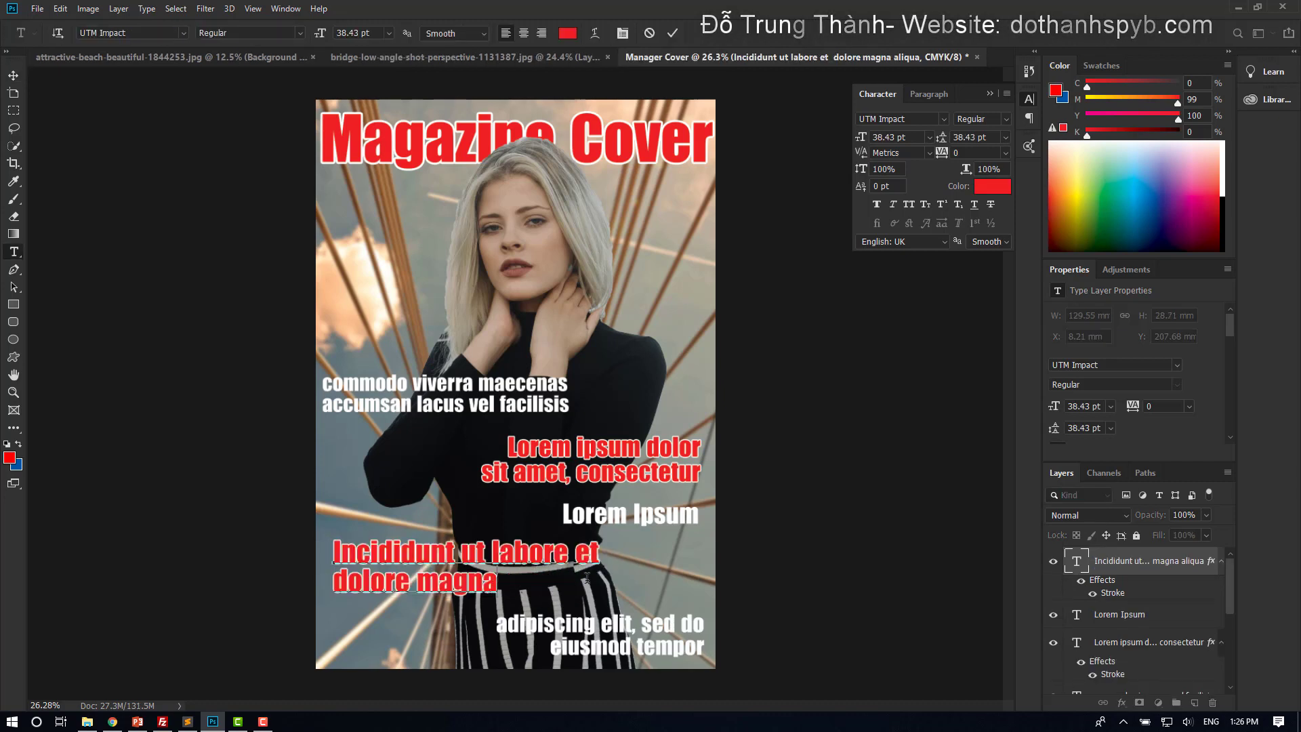
click(12, 75)
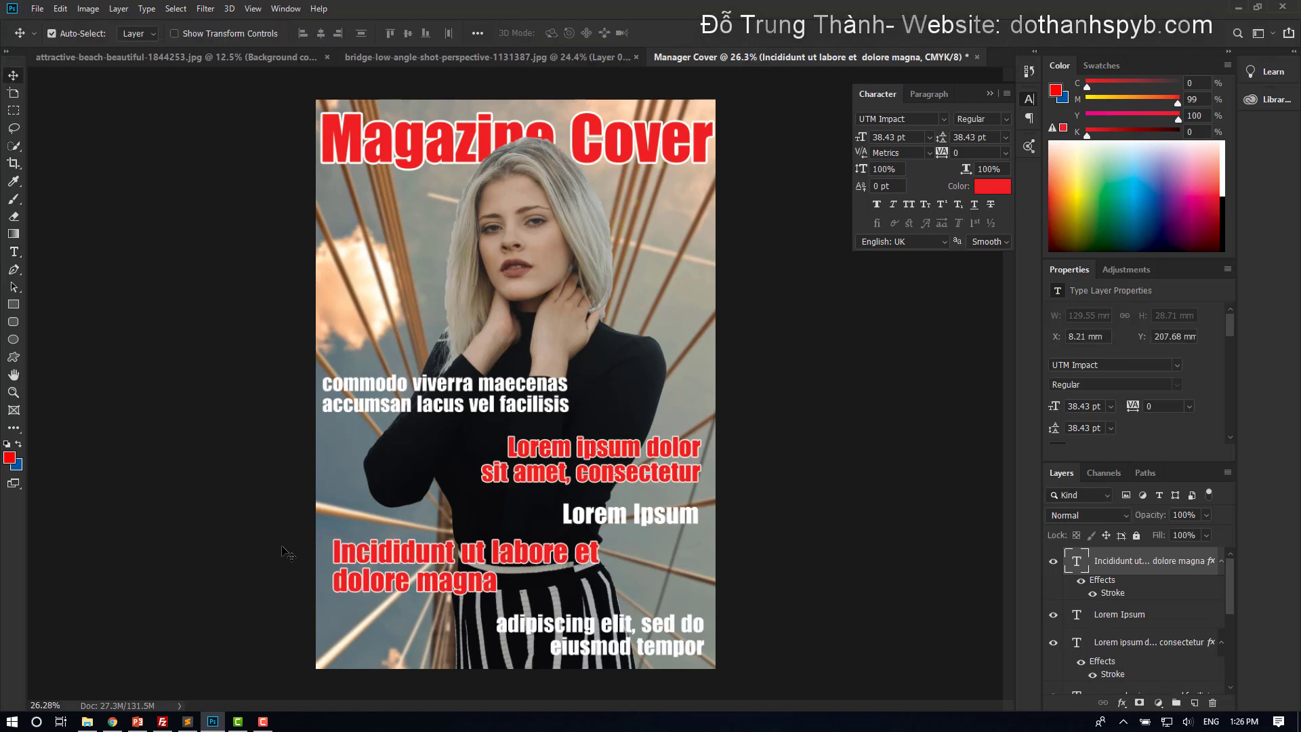
click(357, 413)
scroll(1140, 656, down, 3)
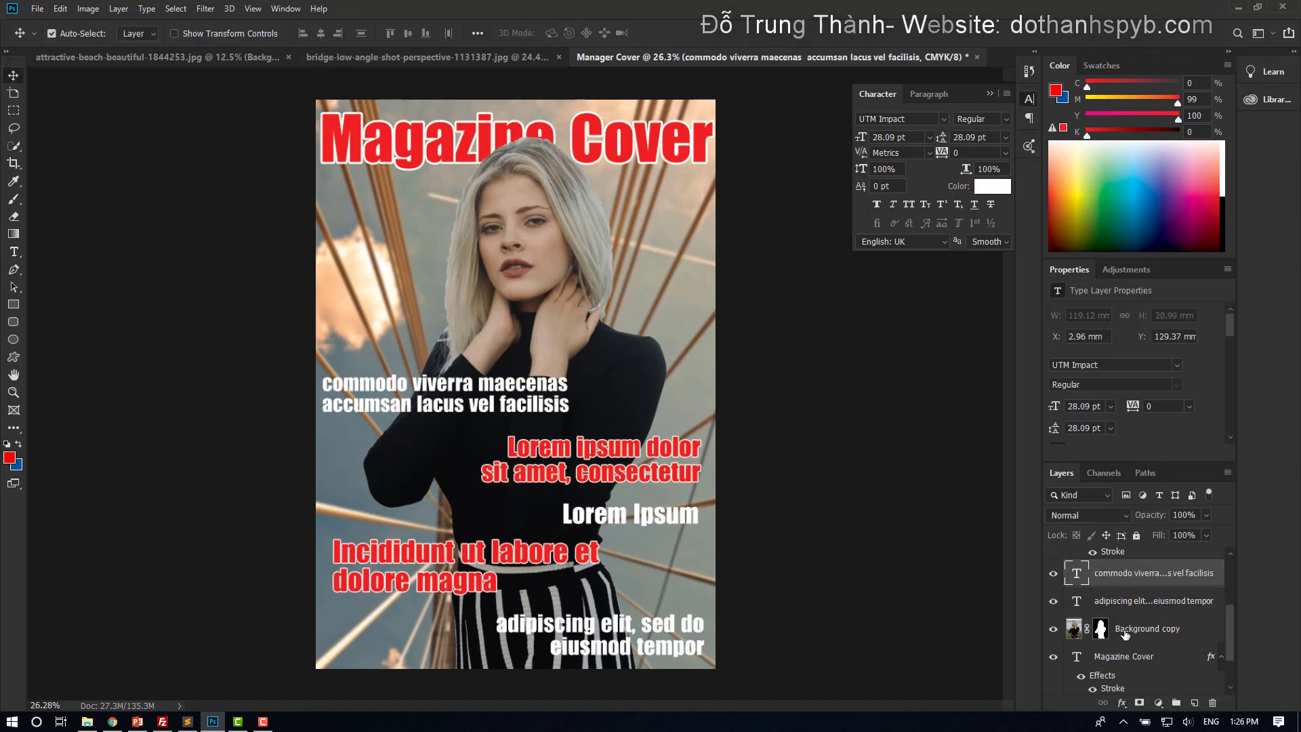
click(1125, 630)
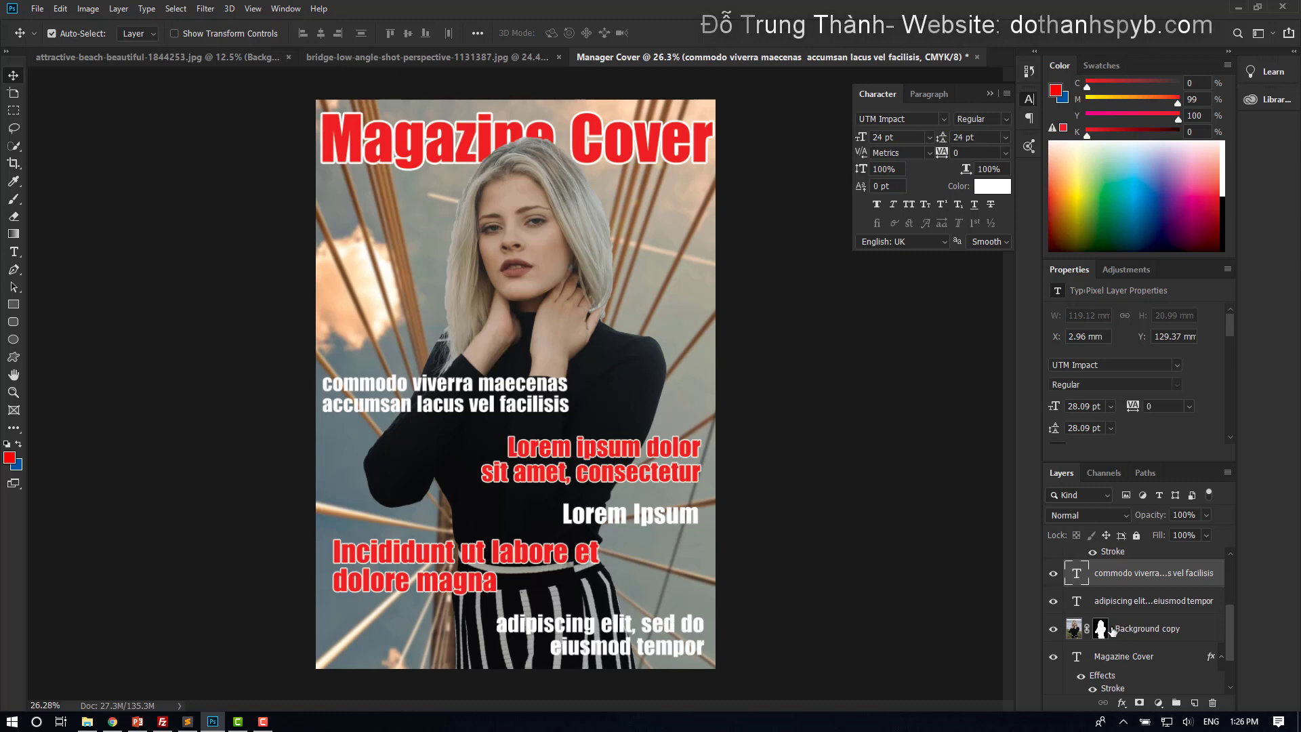
click(12, 234)
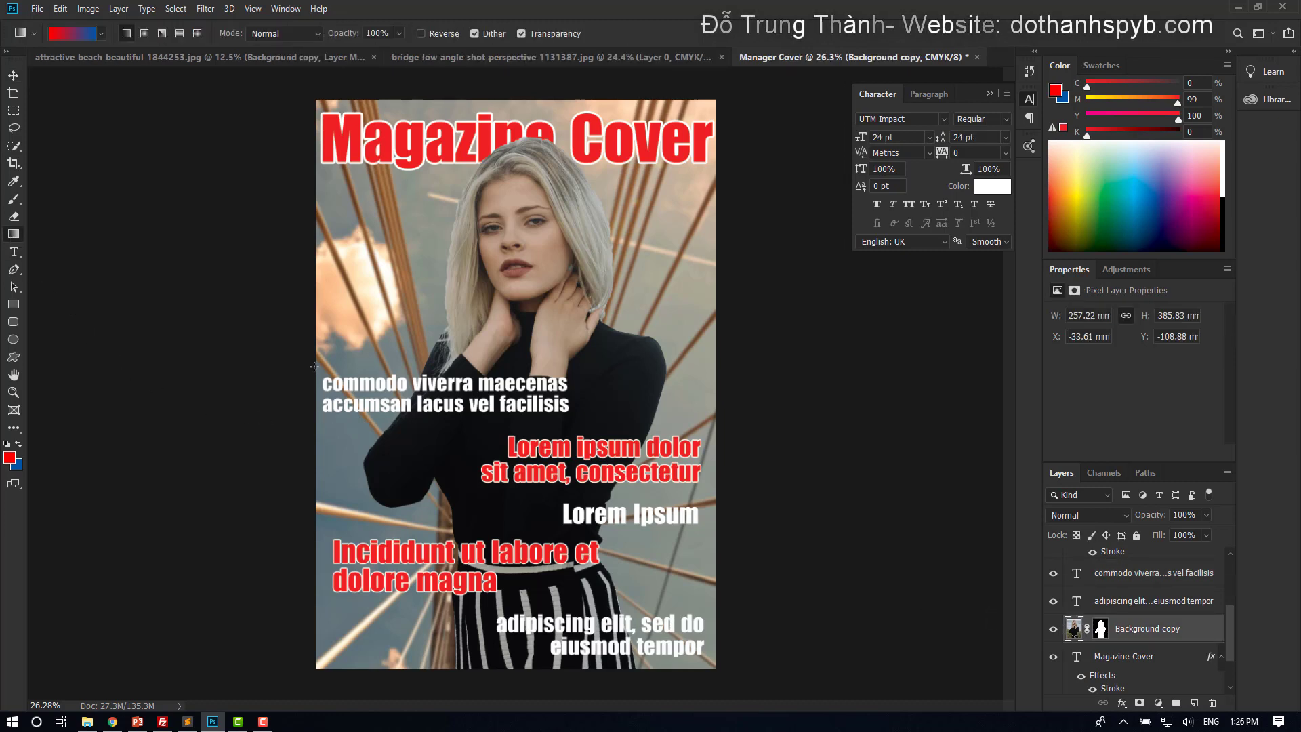
drag(321, 401, 392, 429)
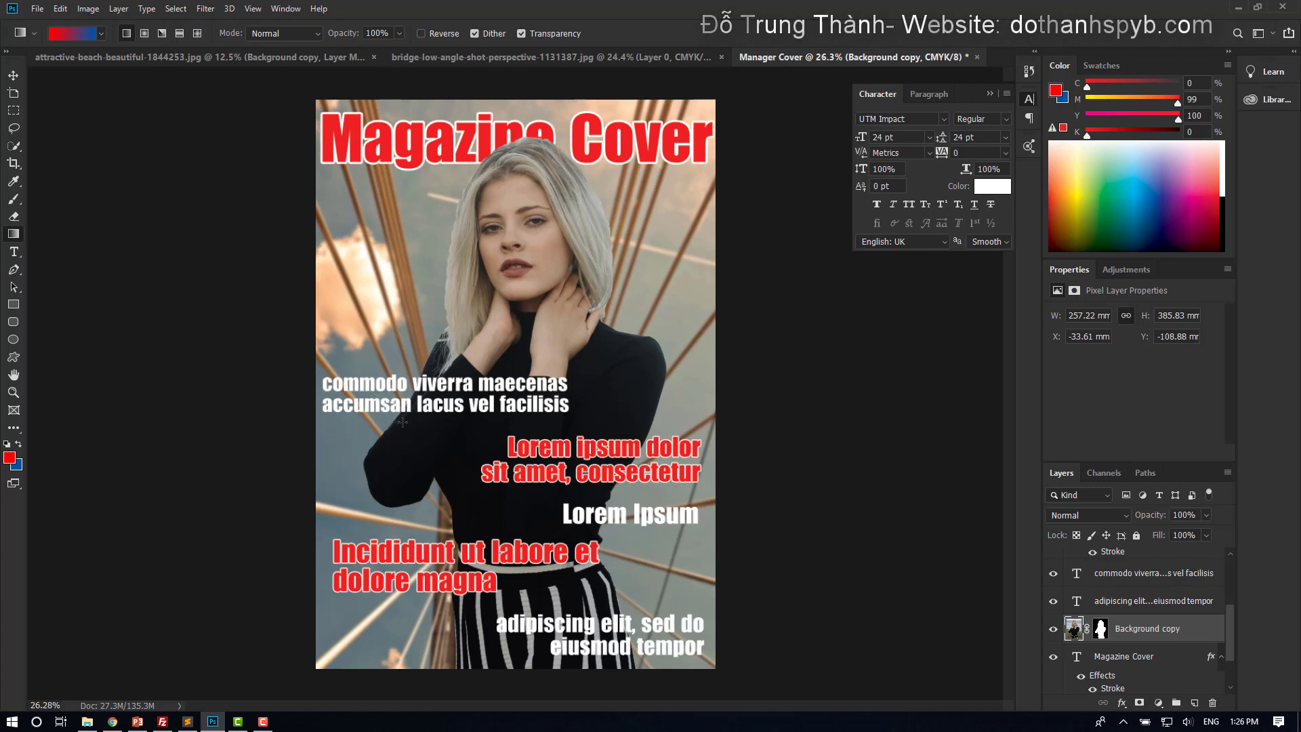
key(ctrl+z)
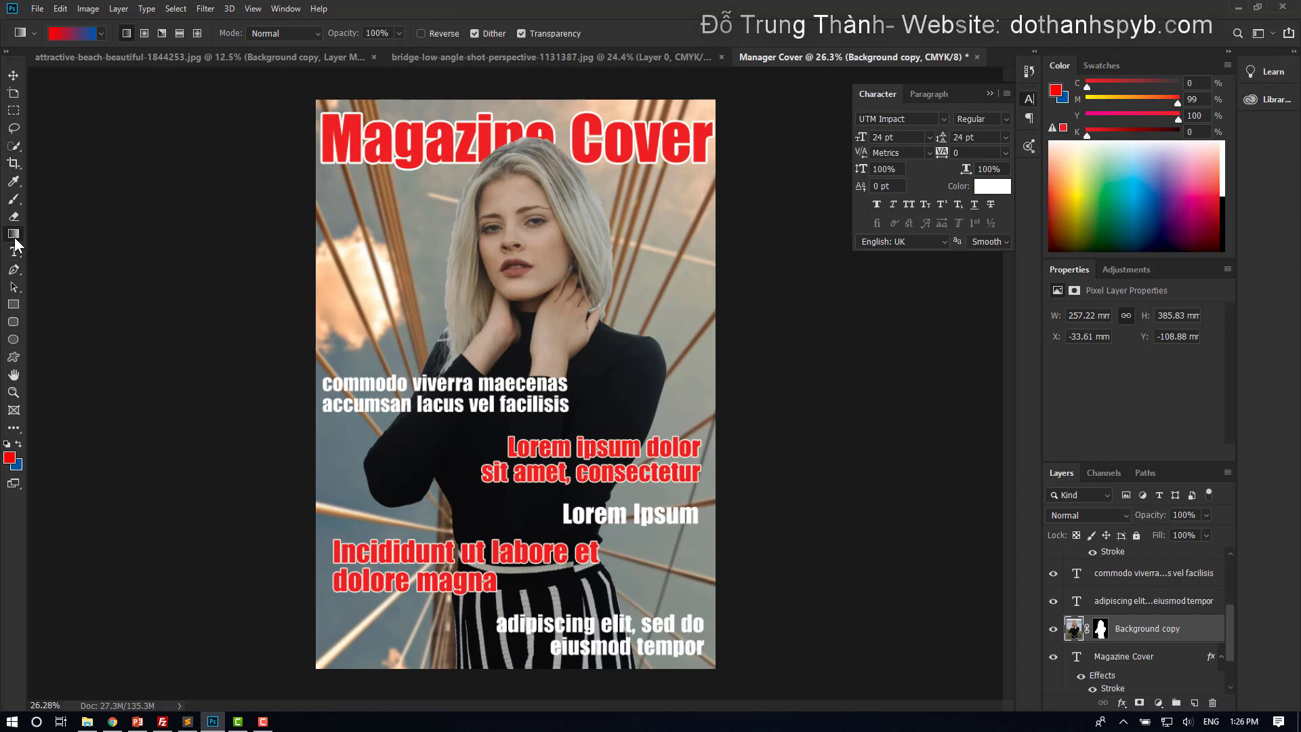
click(13, 305)
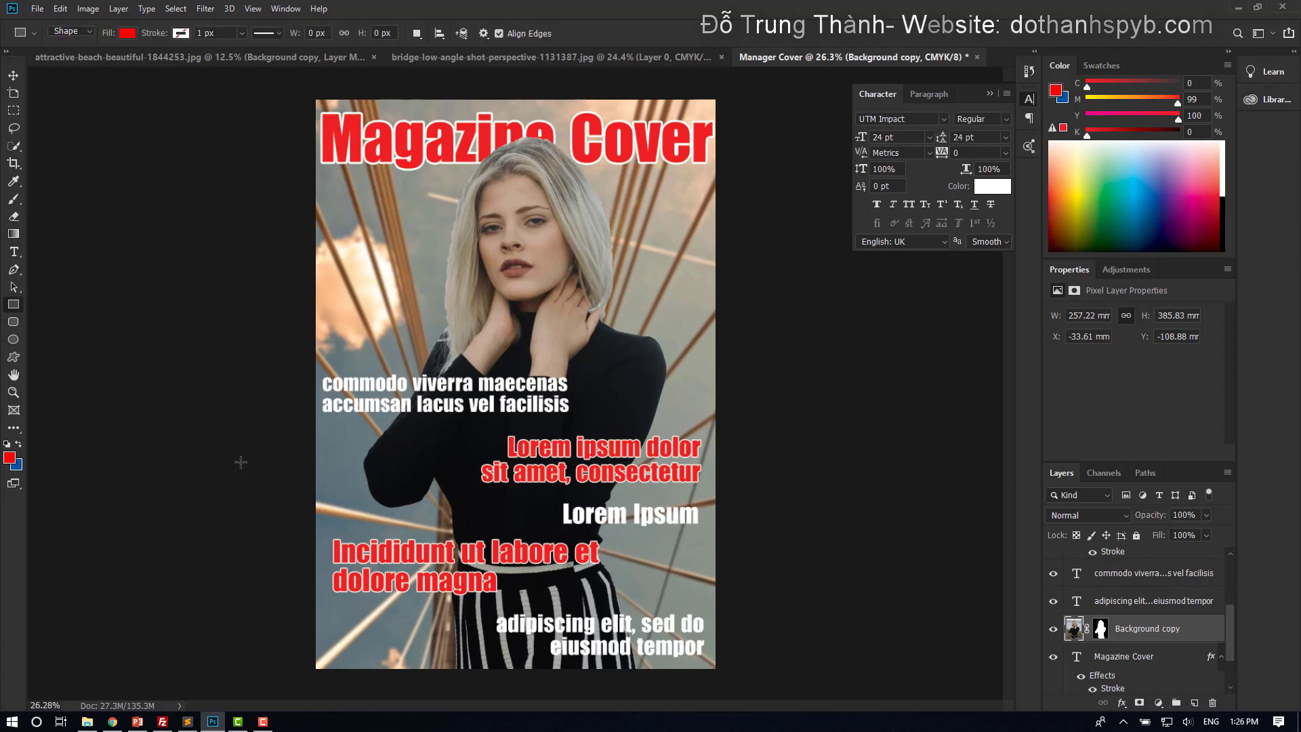
Draw a rectangle over the commodo viverra text and set its layer opacity to 41%.
drag(316, 367, 575, 422)
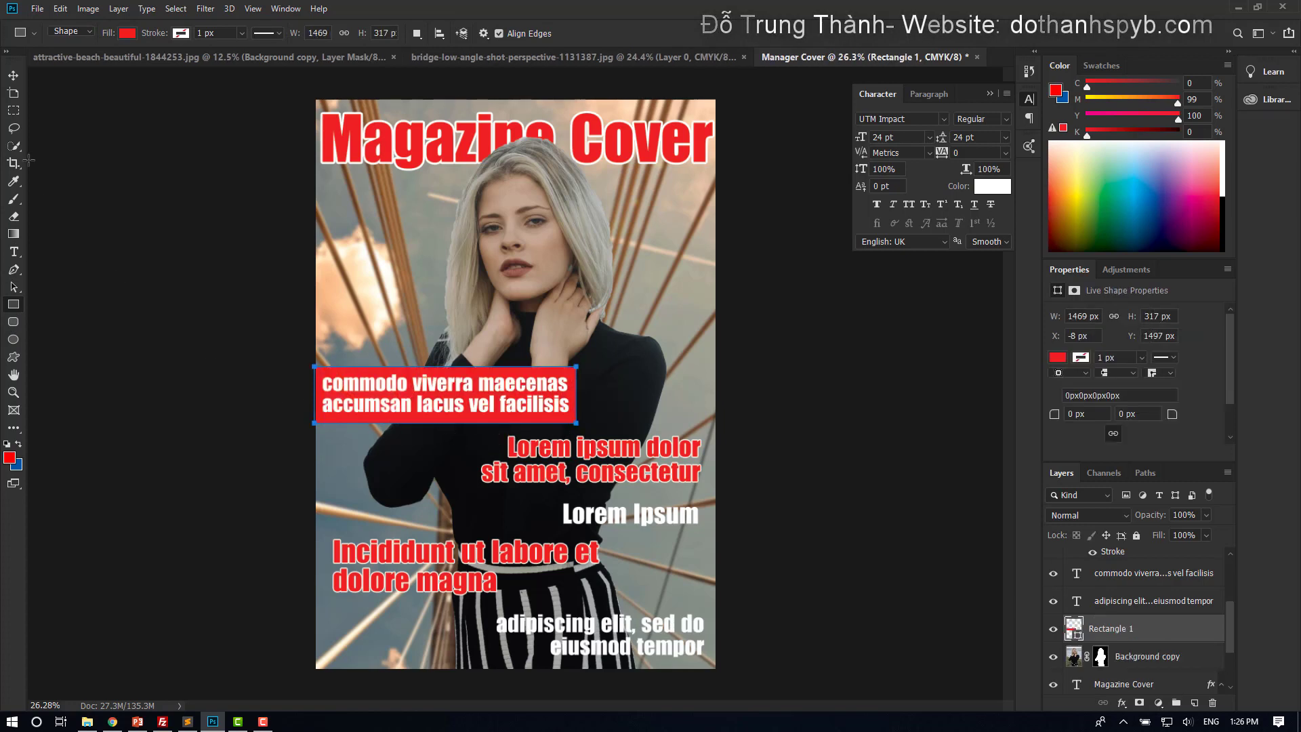
click(16, 79)
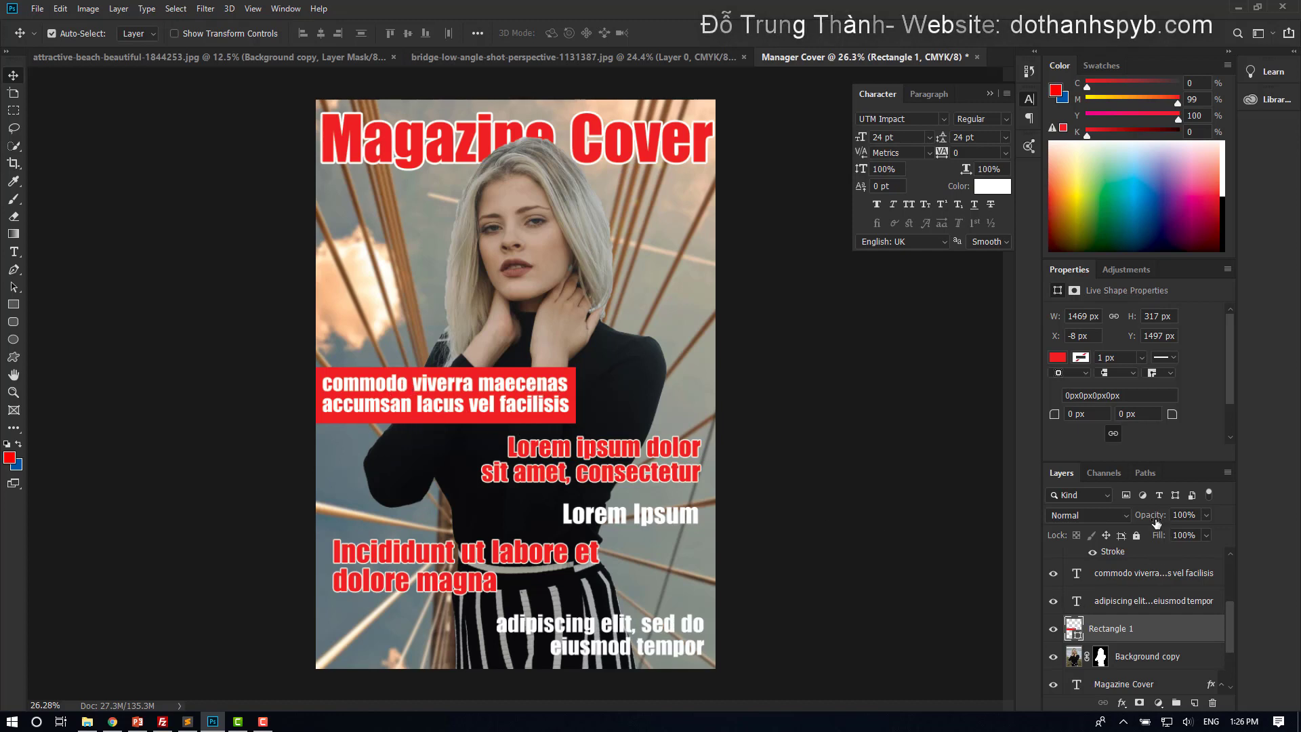
drag(1156, 520, 1115, 522)
key(Return)
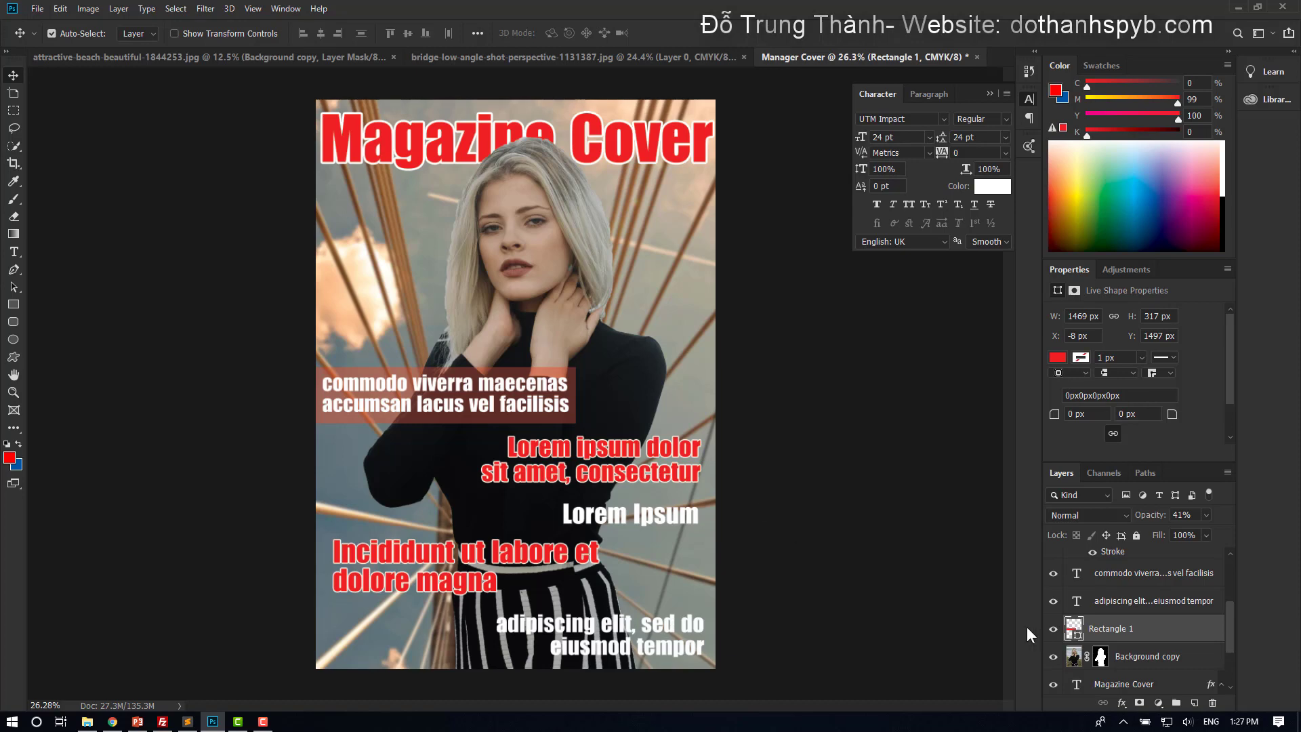
Fill the box black and place a duplicate behind the adipiscing elit text.
double_click(1076, 628)
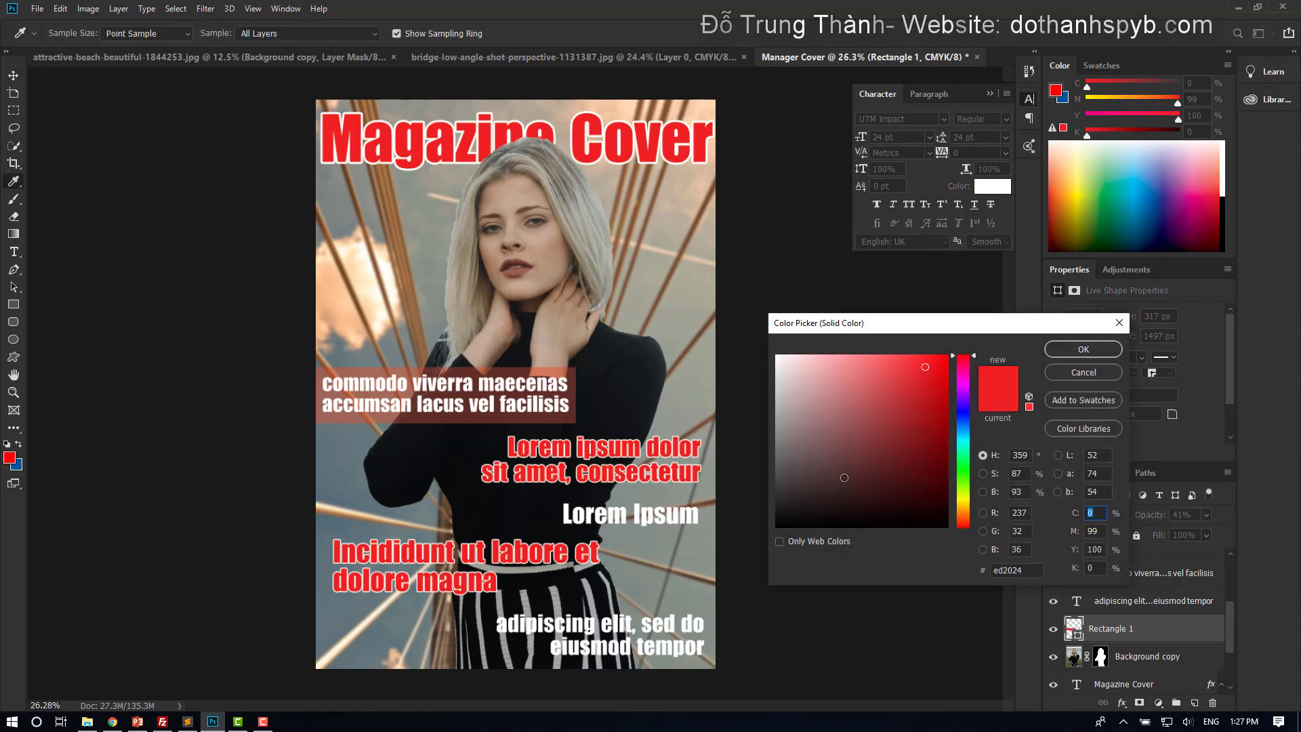
drag(844, 478, 763, 534)
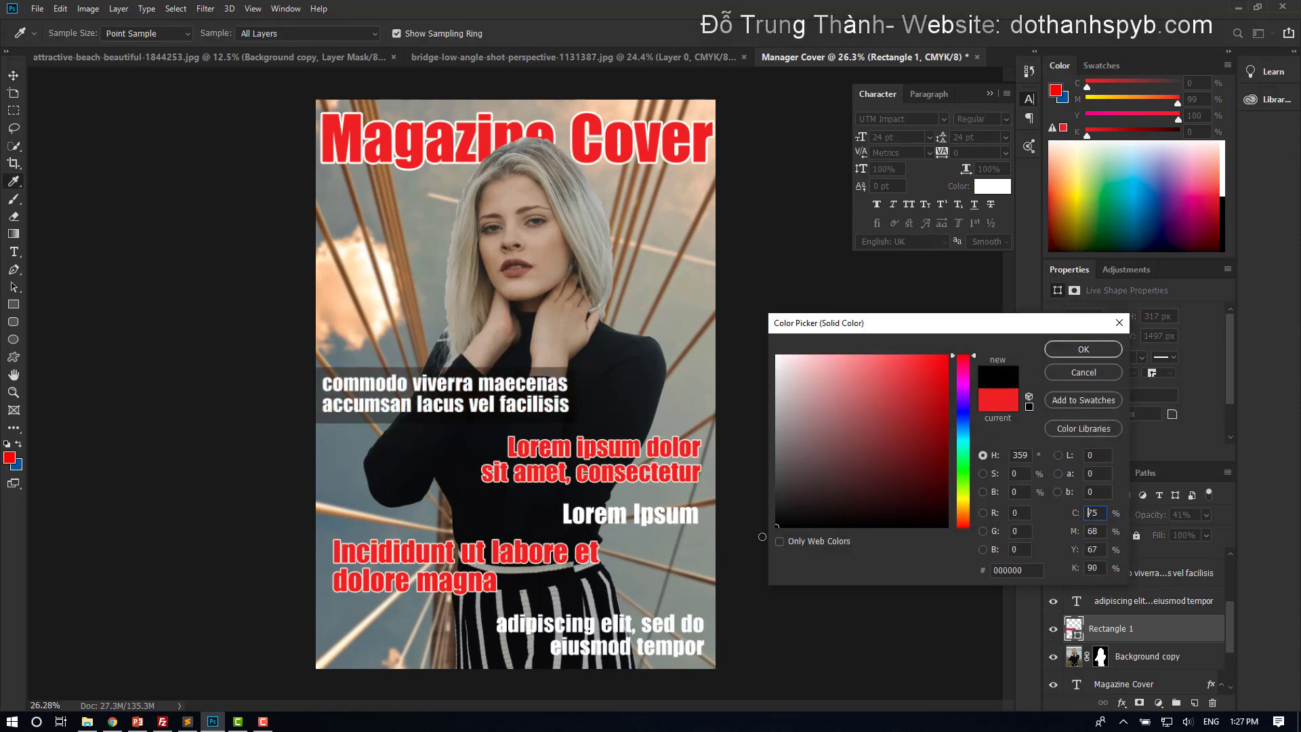
click(1059, 351)
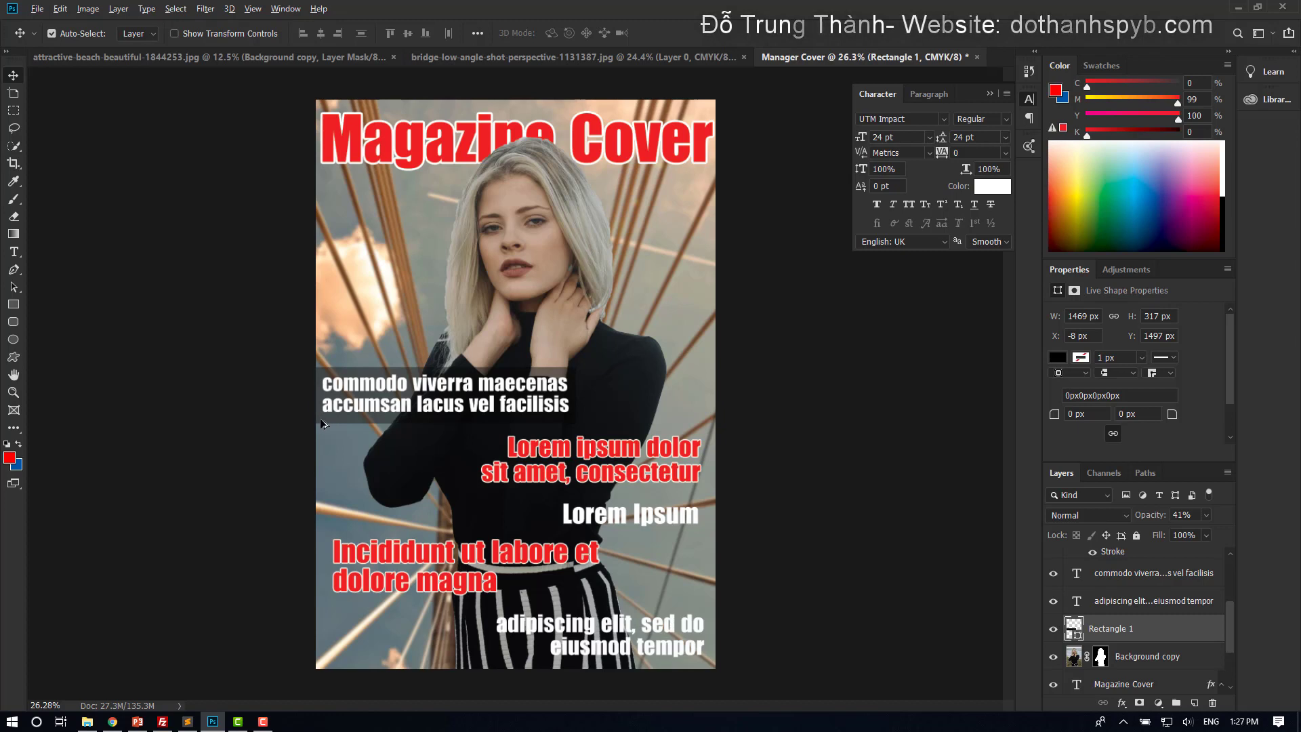
drag(322, 423, 459, 662)
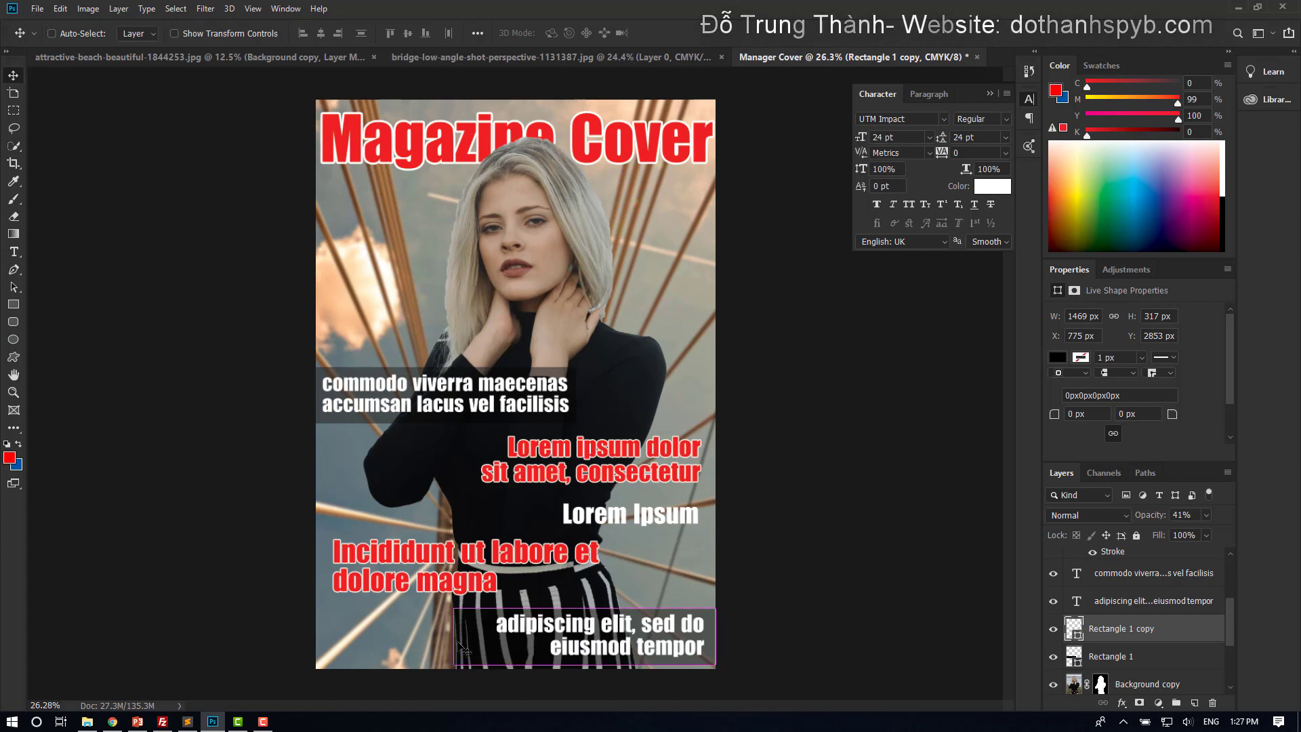
Narrow the duplicate dark box from its left side to fit the adipiscing elit text.
key(ctrl+t)
drag(461, 638, 483, 638)
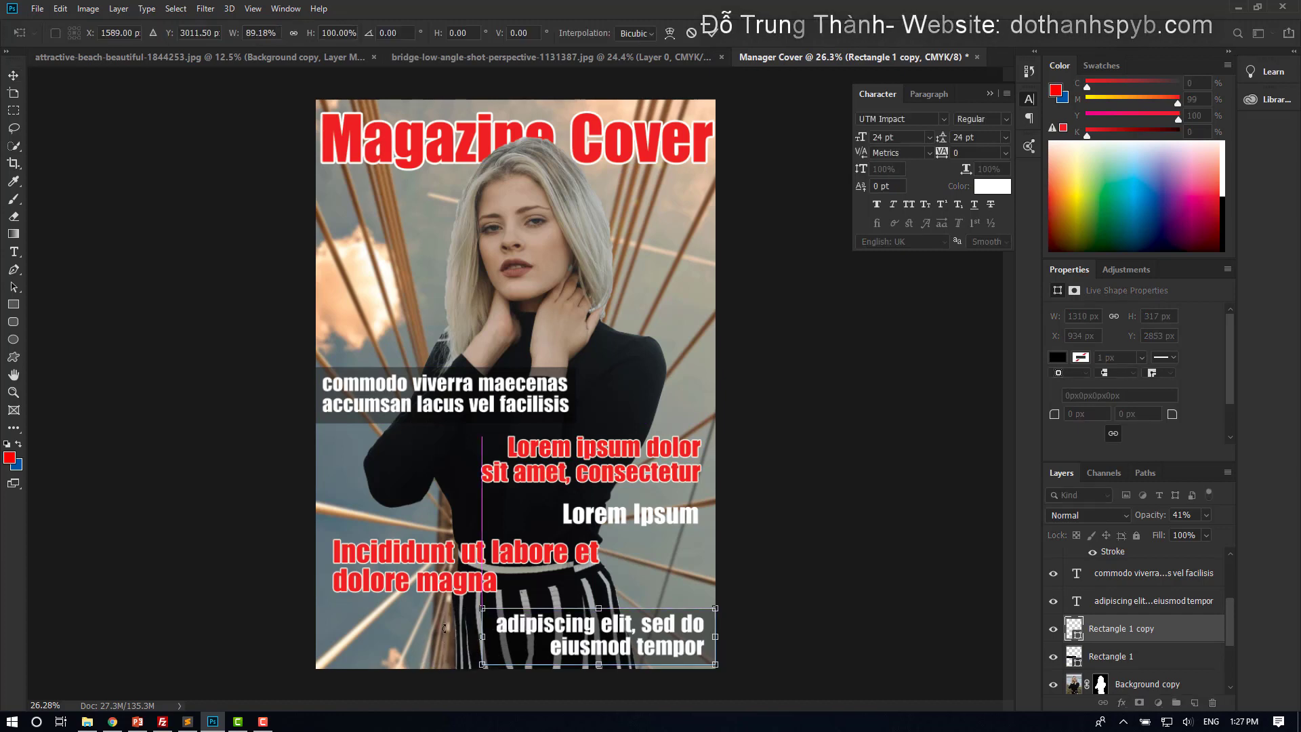
click(13, 75)
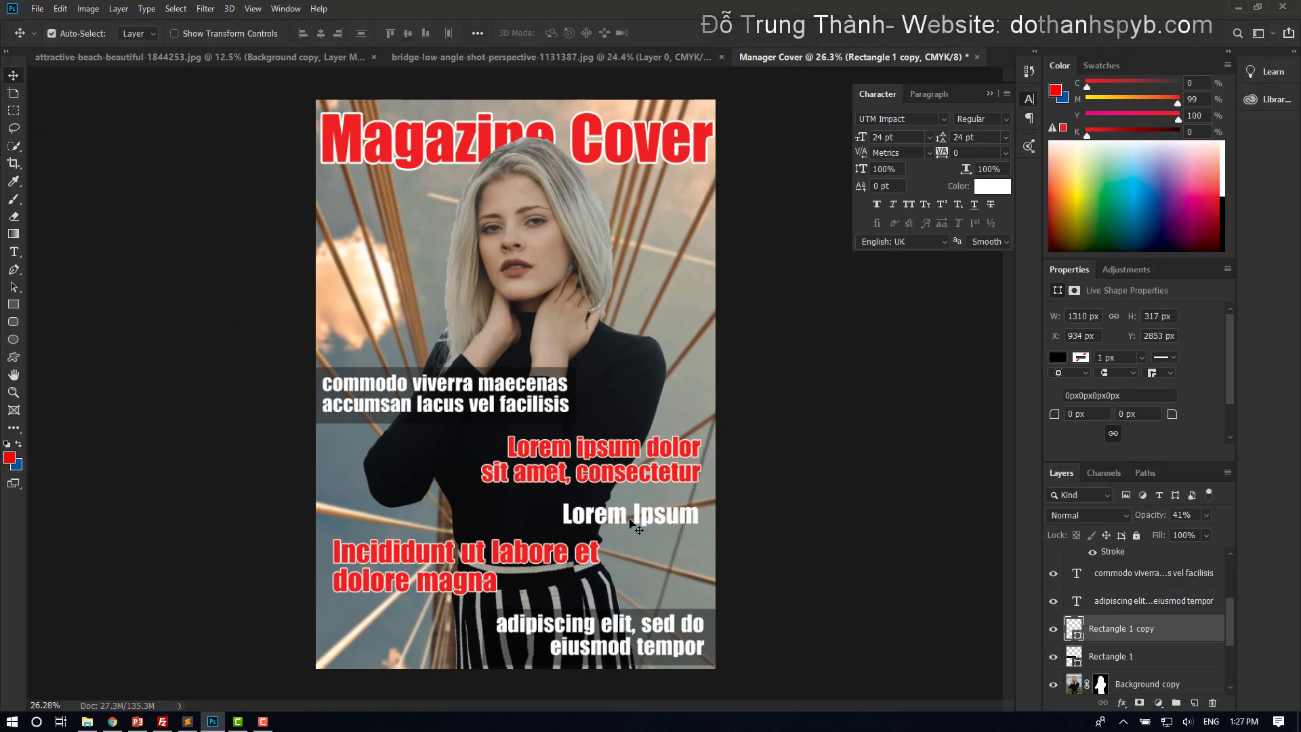
Try a Drop Shadow on the duplicate box, then cancel it.
click(1124, 705)
click(1137, 699)
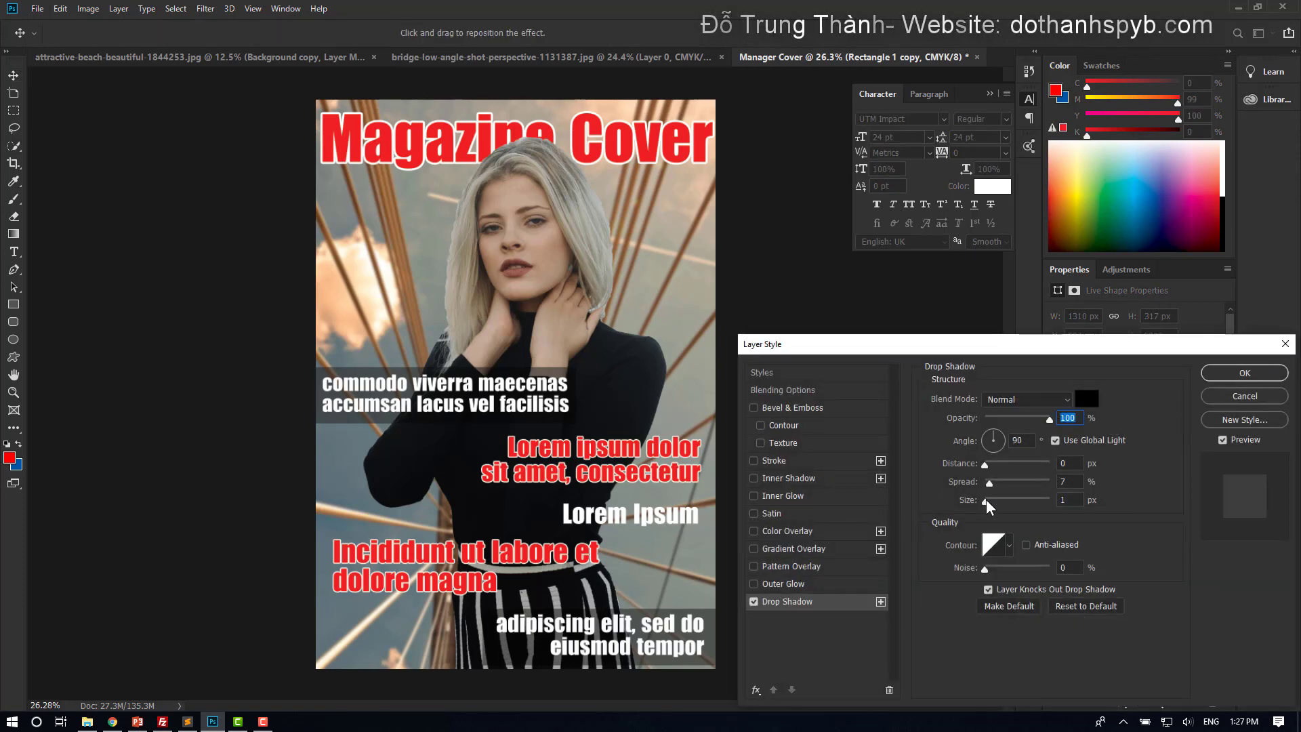
drag(986, 501, 986, 467)
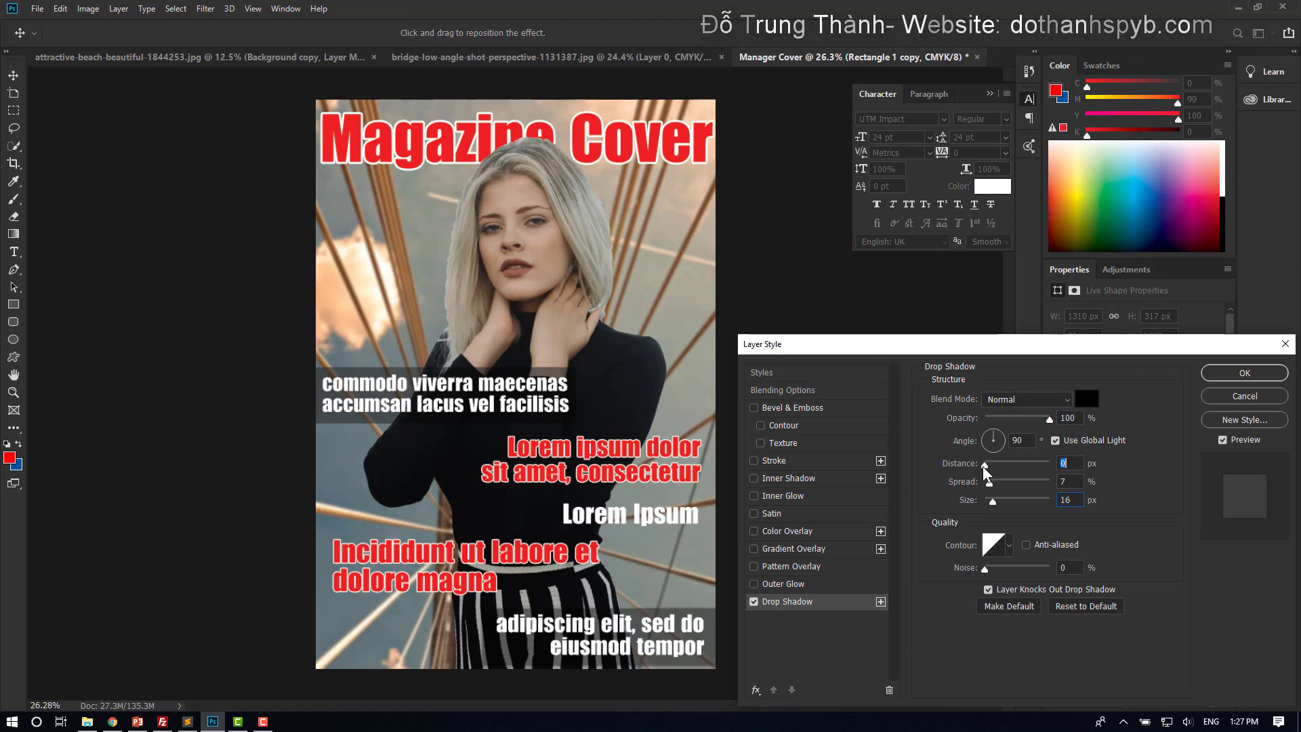
click(1213, 397)
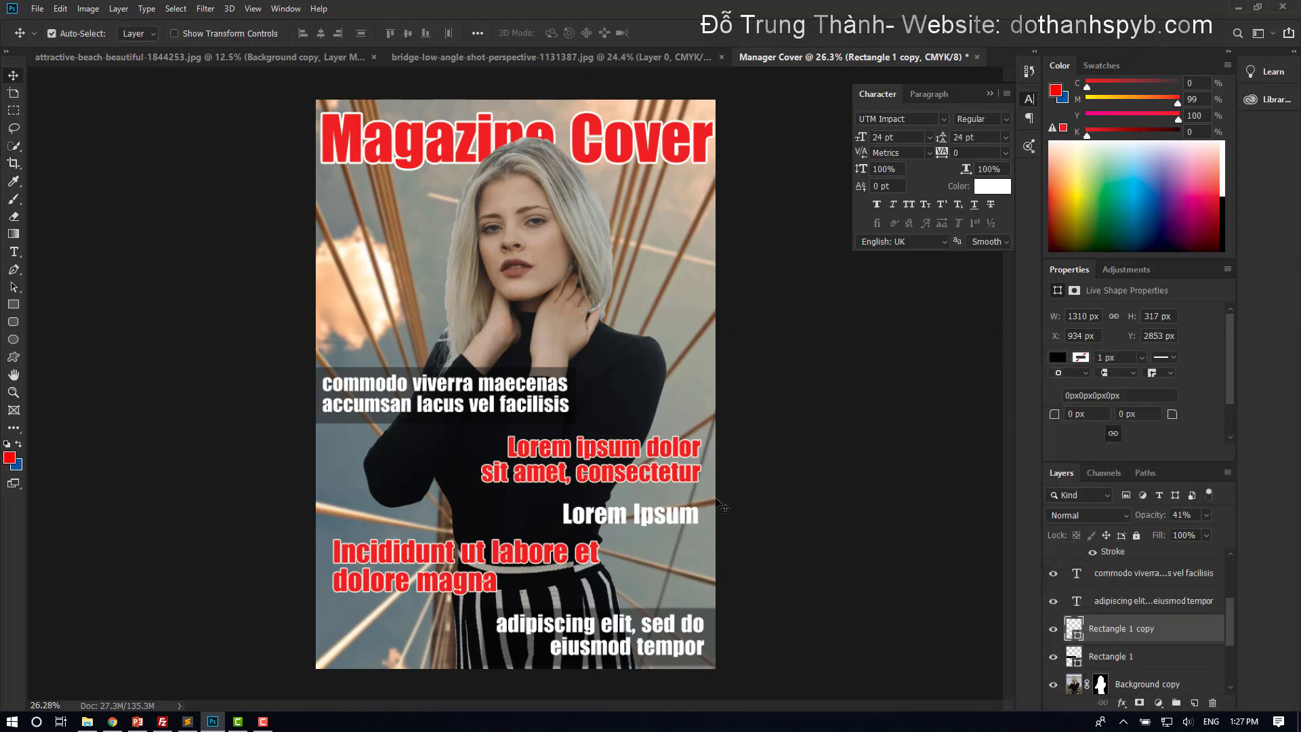
Add a Drop Shadow with size 10 px, spread 7% and distance 0 to the white Lorem Ipsum headline.
click(676, 521)
click(1122, 703)
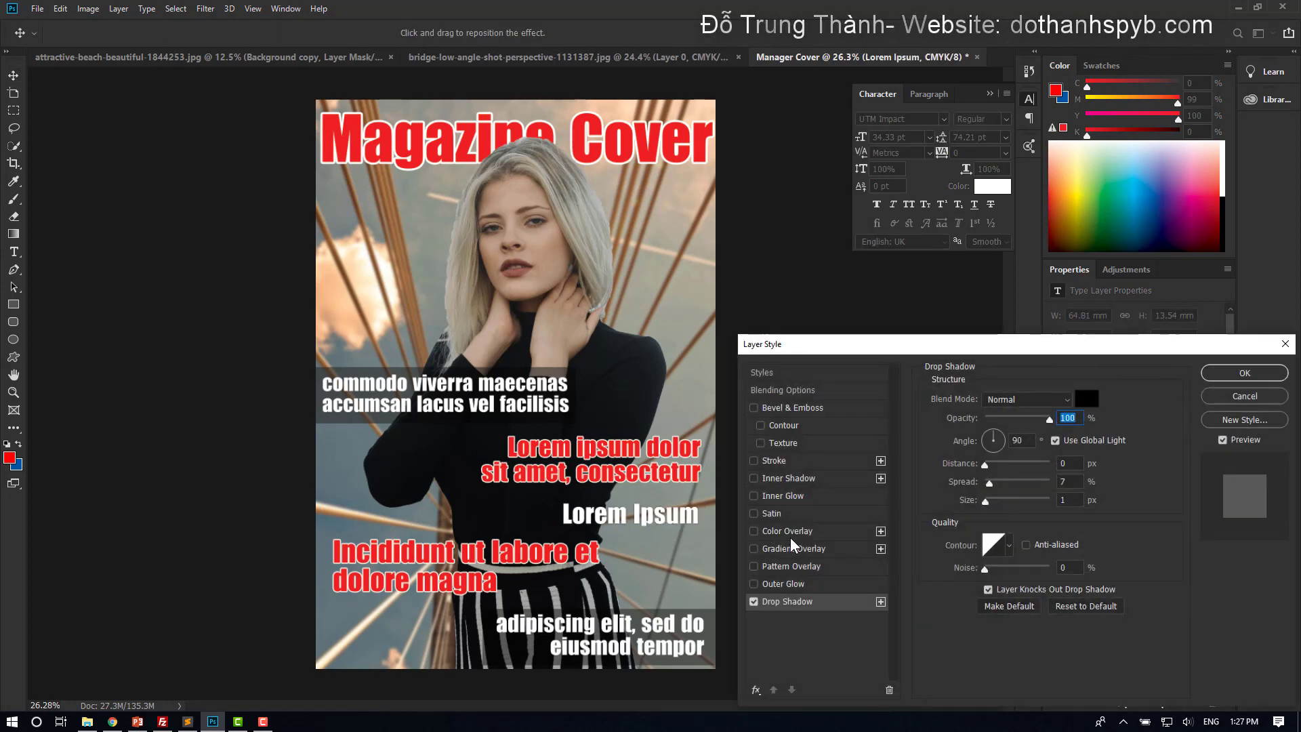
drag(984, 502, 992, 502)
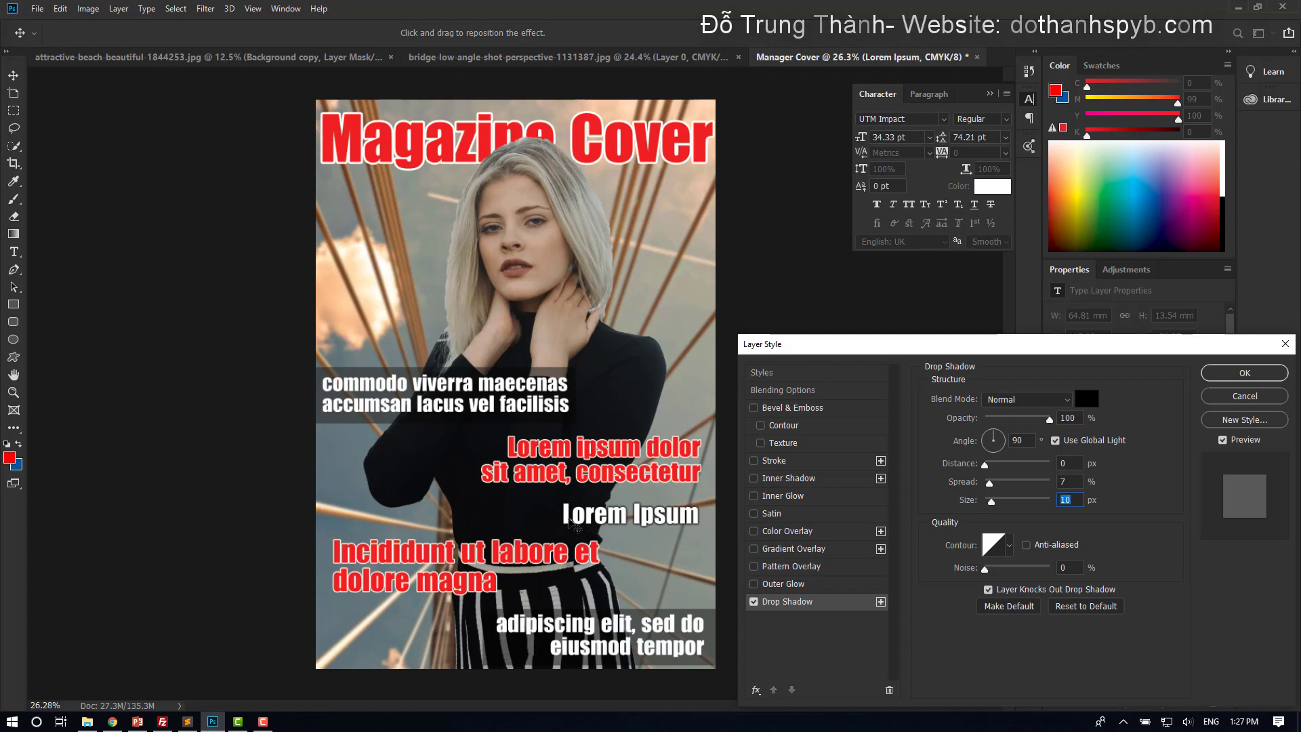
click(1245, 372)
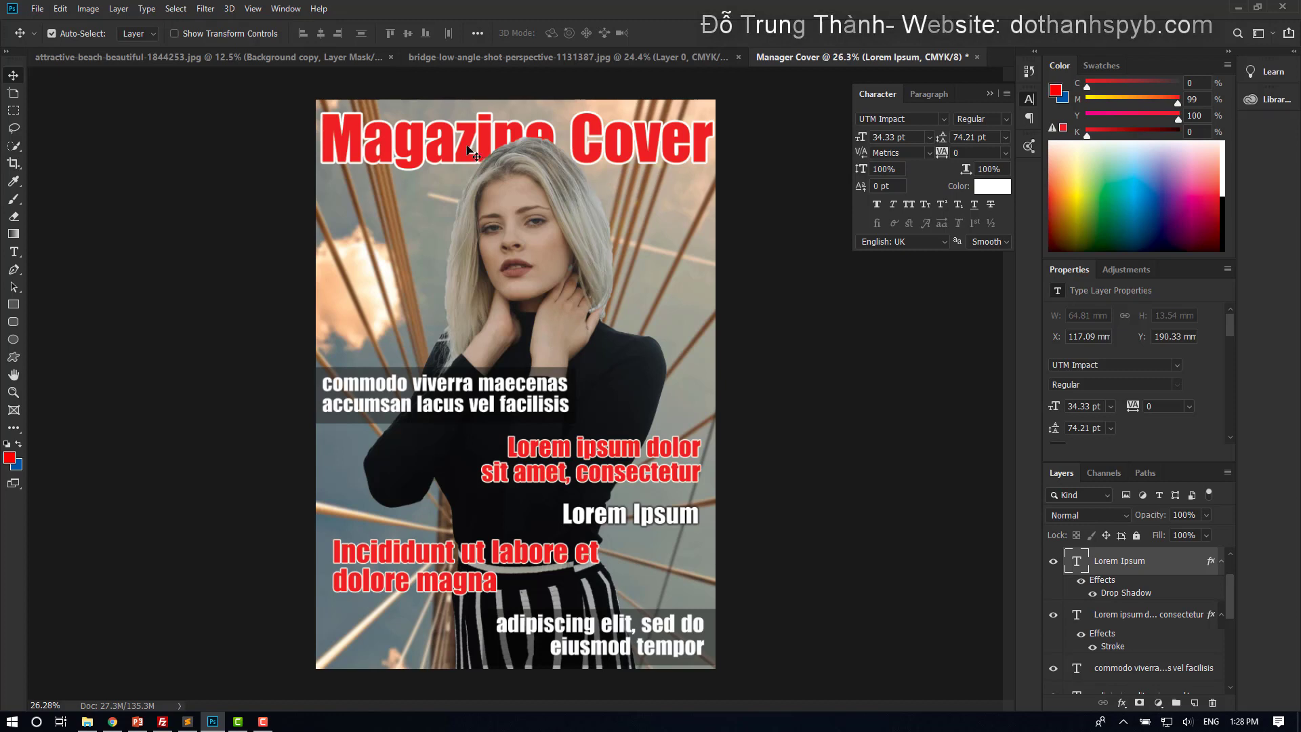
Stretch the Magazine Cover title vertically to 116.25 pt.
click(431, 154)
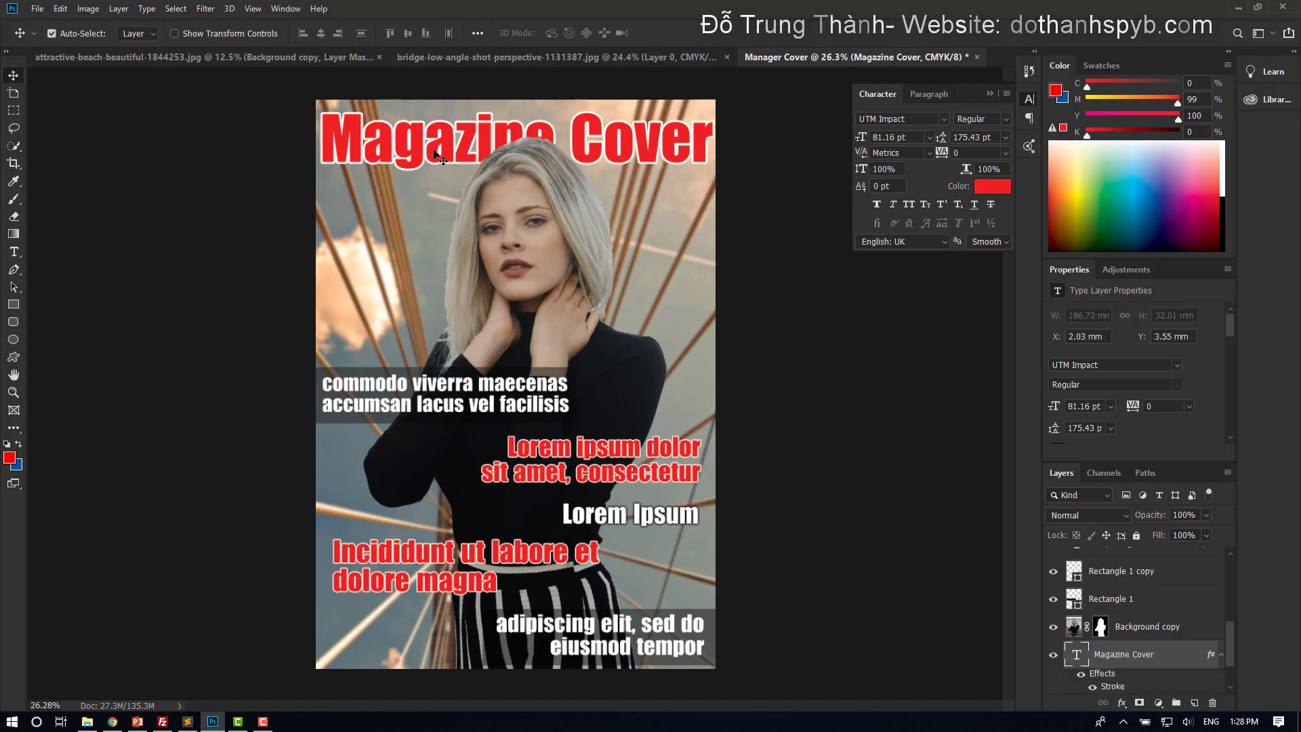
key(ctrl+t)
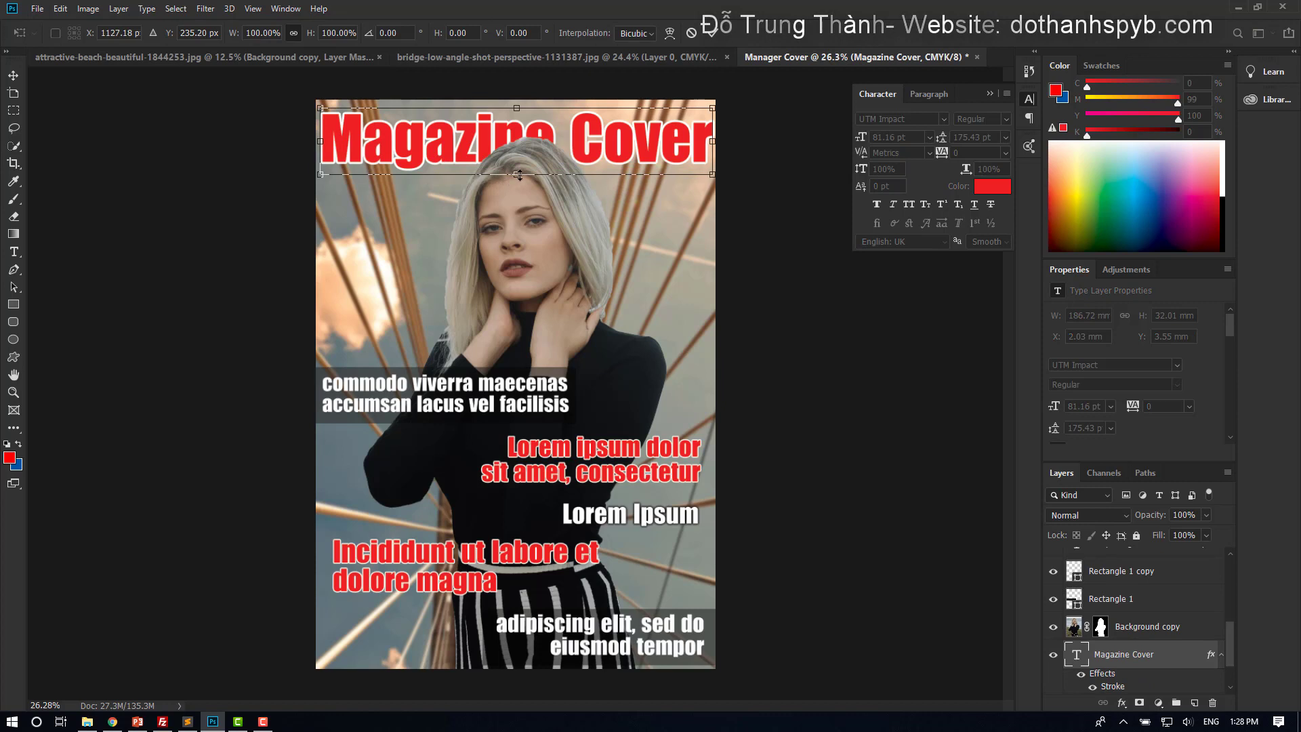
drag(518, 174, 516, 202)
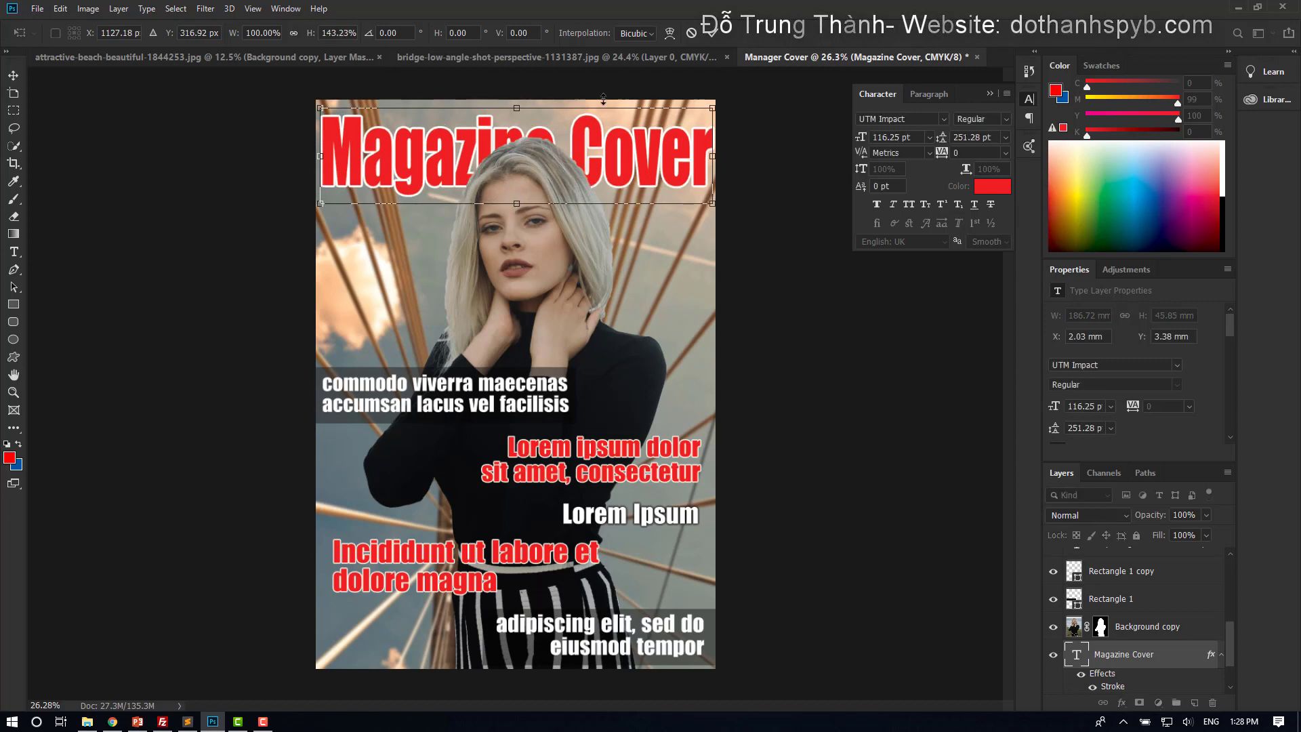
click(711, 33)
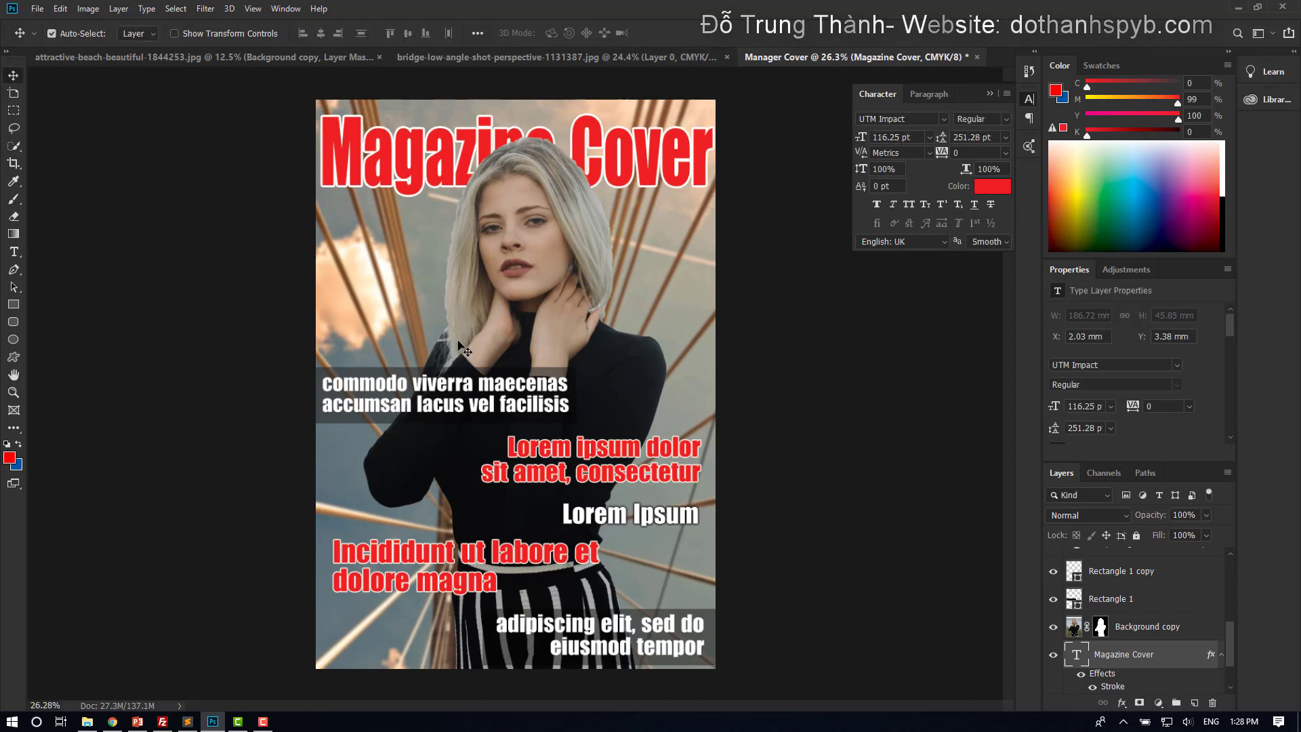
Nudge the Magazine Cover title up and slightly left toward the top edge.
key(Up)
key(Up)
key(Up)
key(Up)
key(Up)
key(Up)
key(Up)
key(Up)
key(Up)
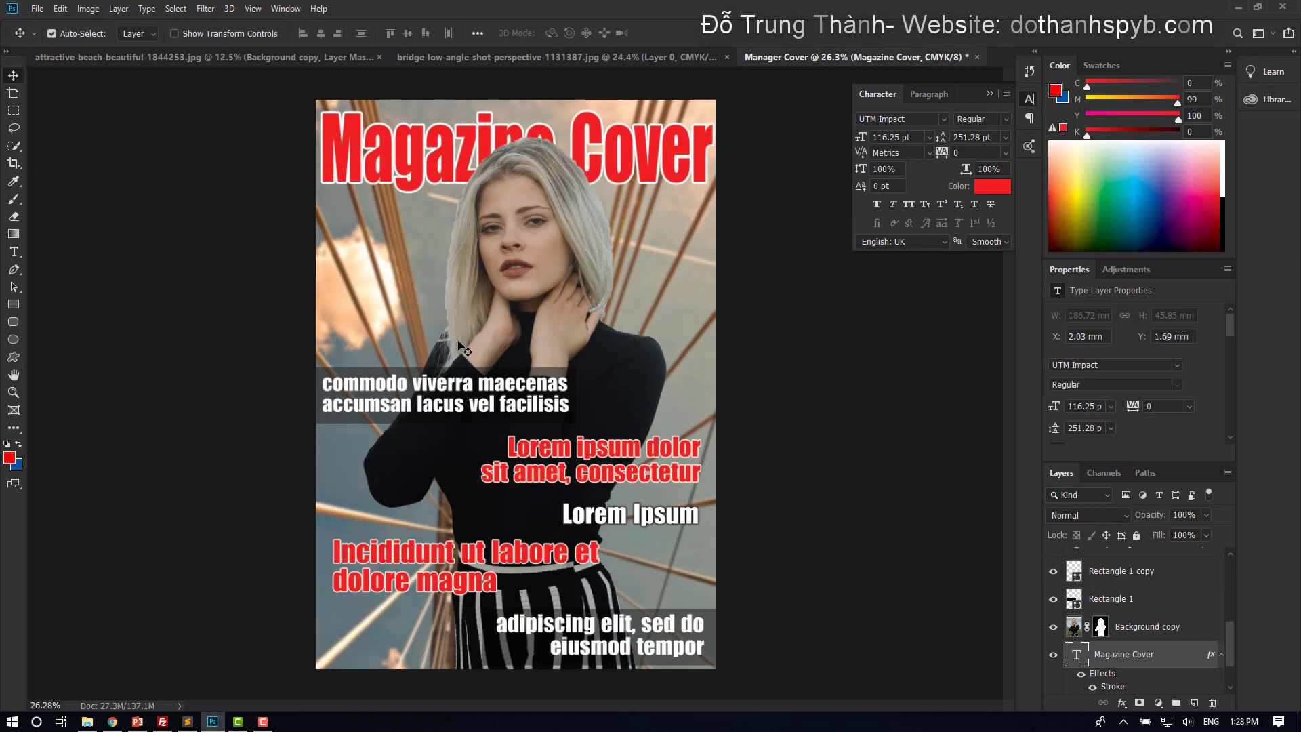
key(Up)
key(Up)
key(Up)
key(Left)
key(Left)
key(Left)
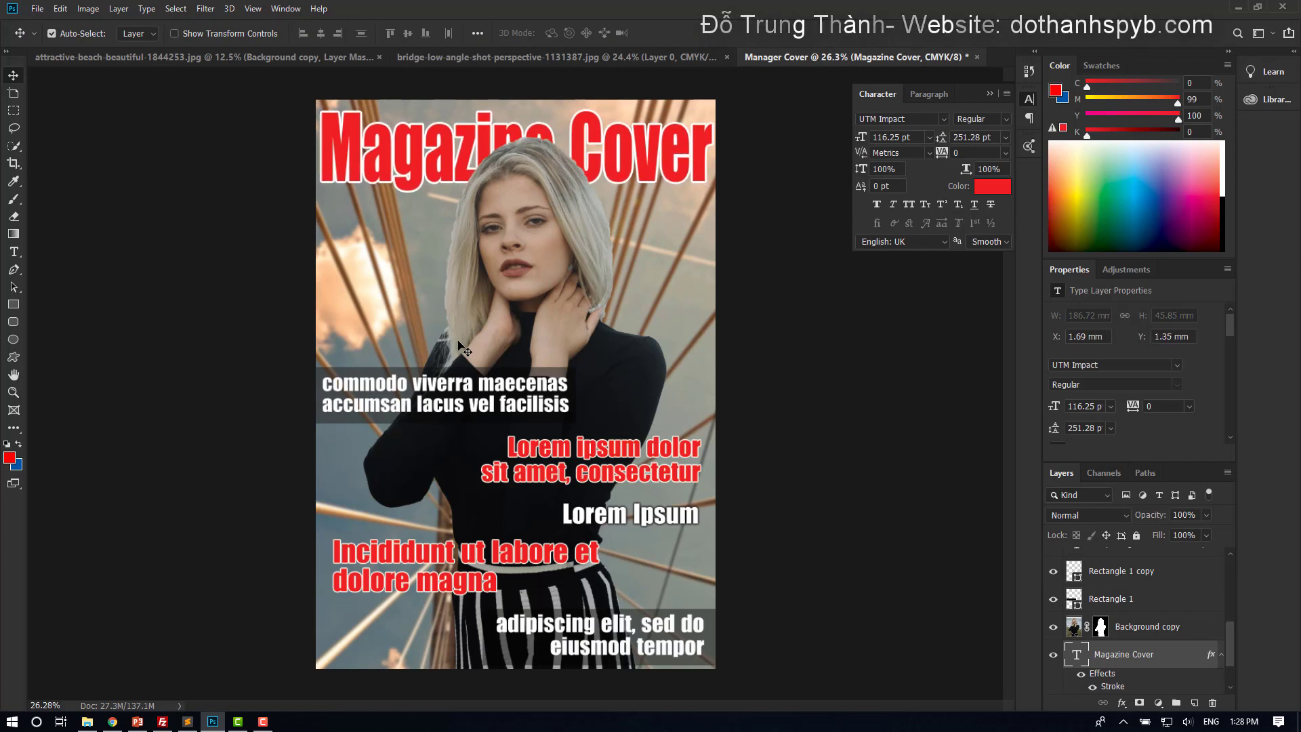